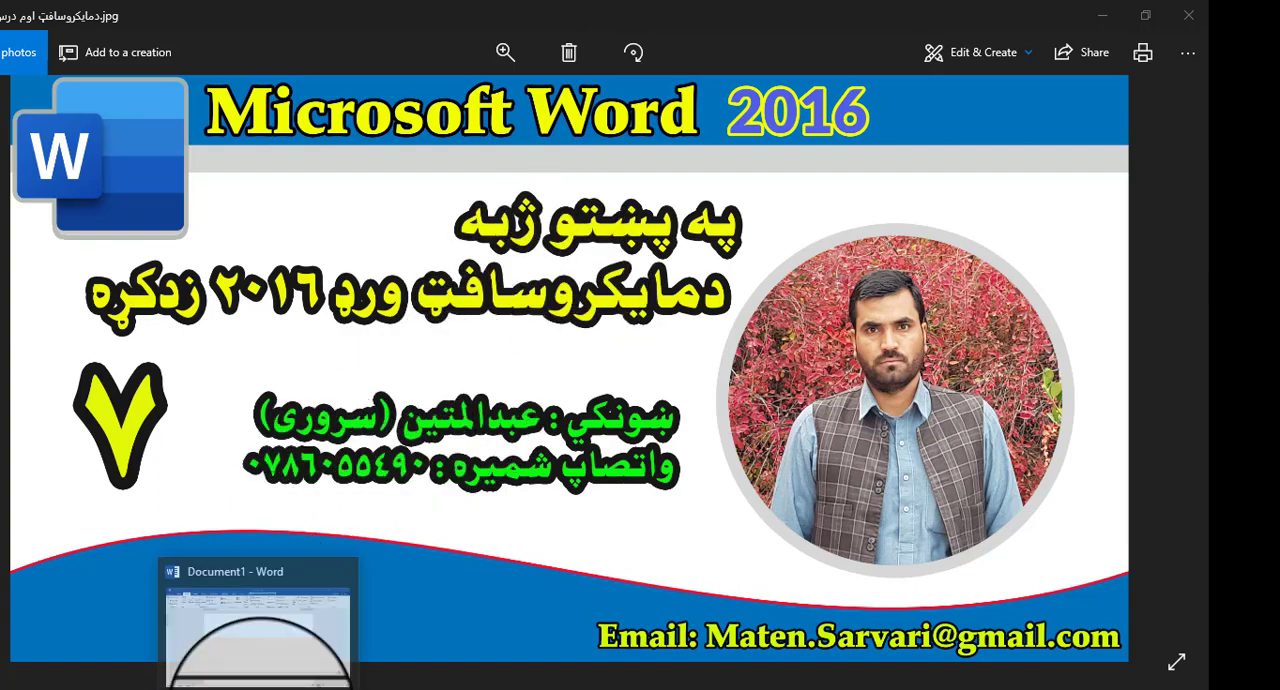
- Switch to the blank Word document and insert a table with four columns and four rows
click(260, 688)
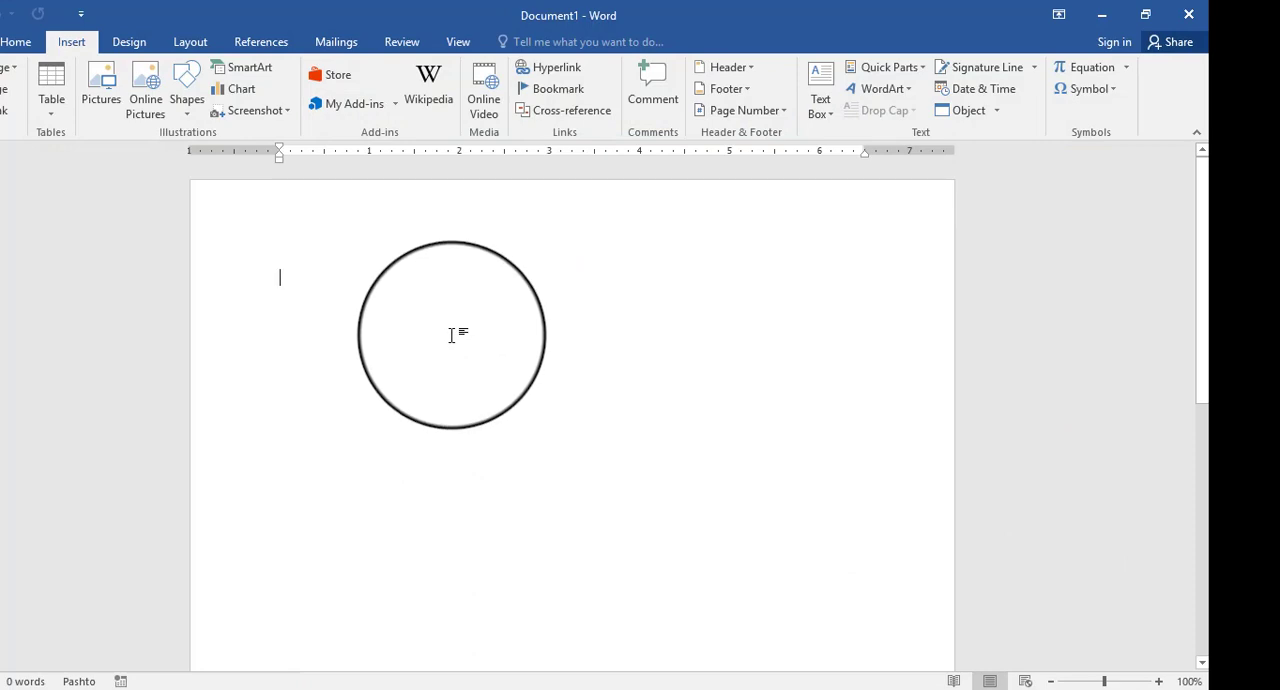
click(401, 282)
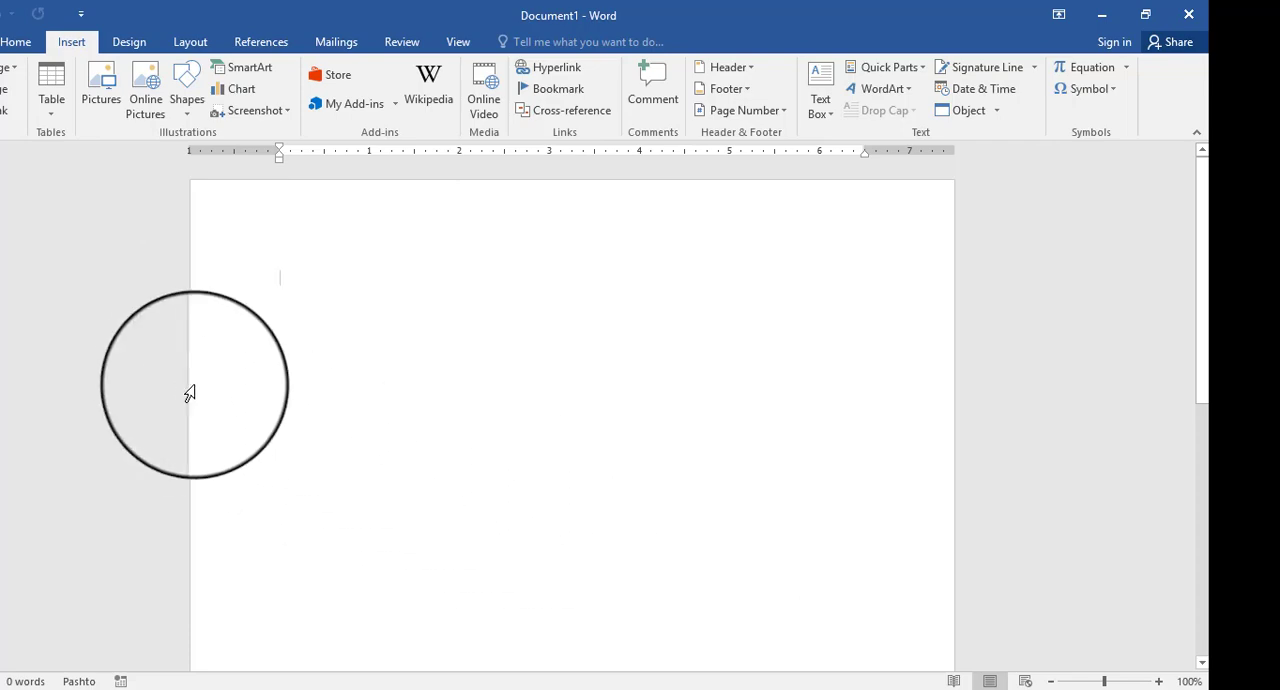
click(53, 108)
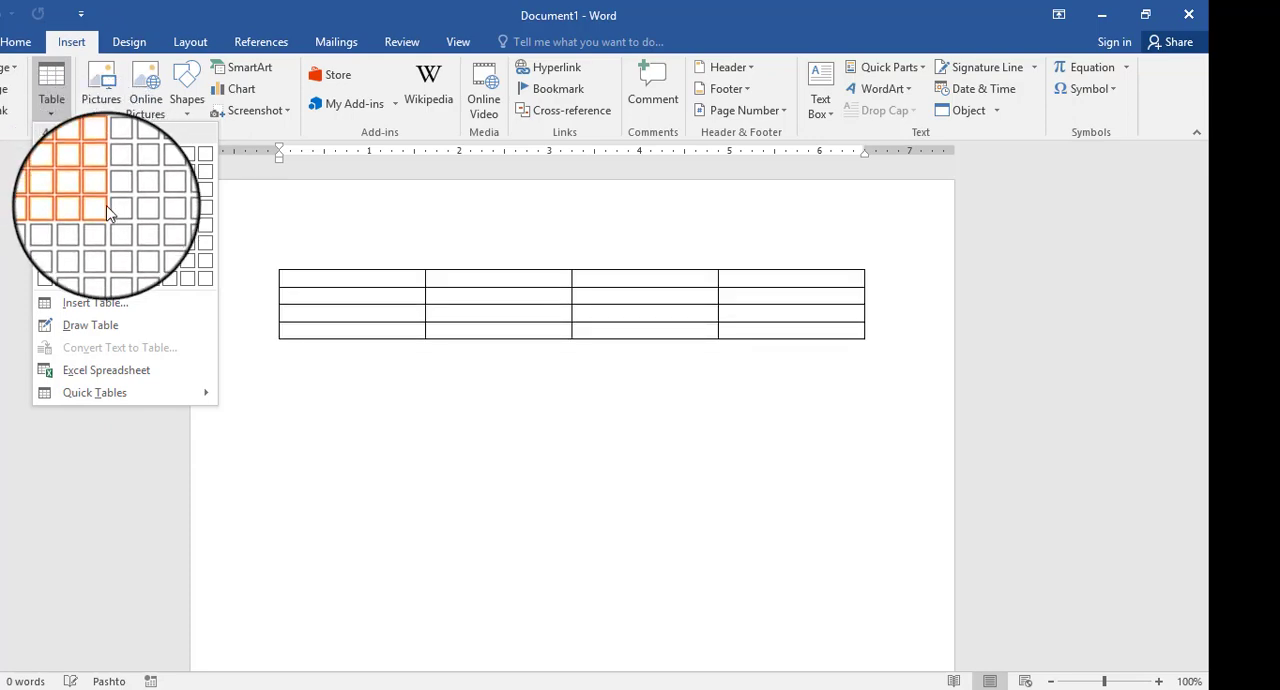
click(108, 212)
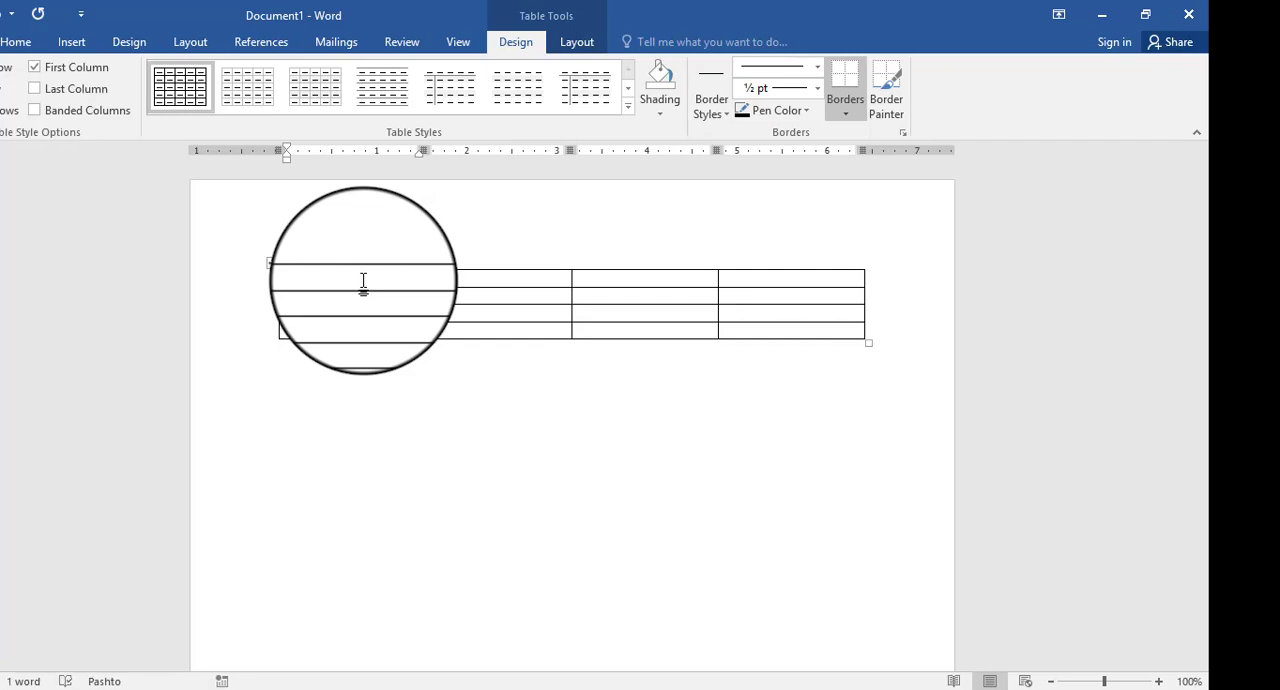
- Enter the headings نوم in the rightmost column and ورد in the column beside it, correcting the mistyped text
click(805, 280)
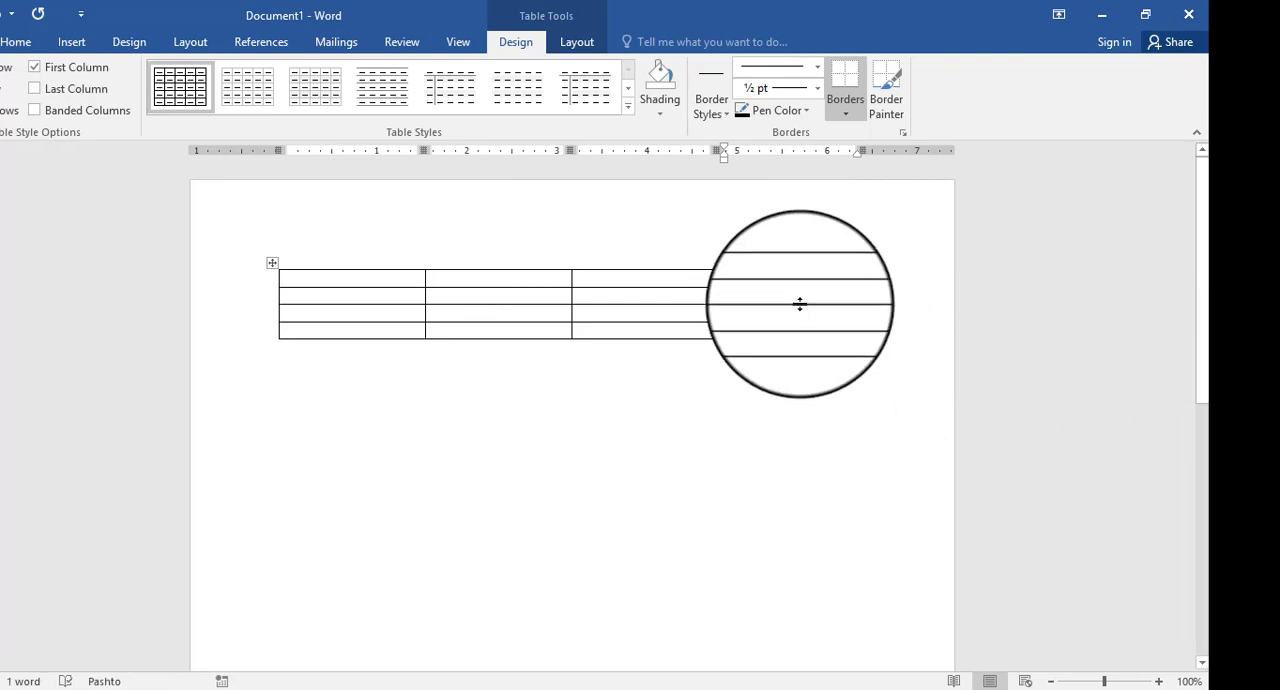
click(694, 278)
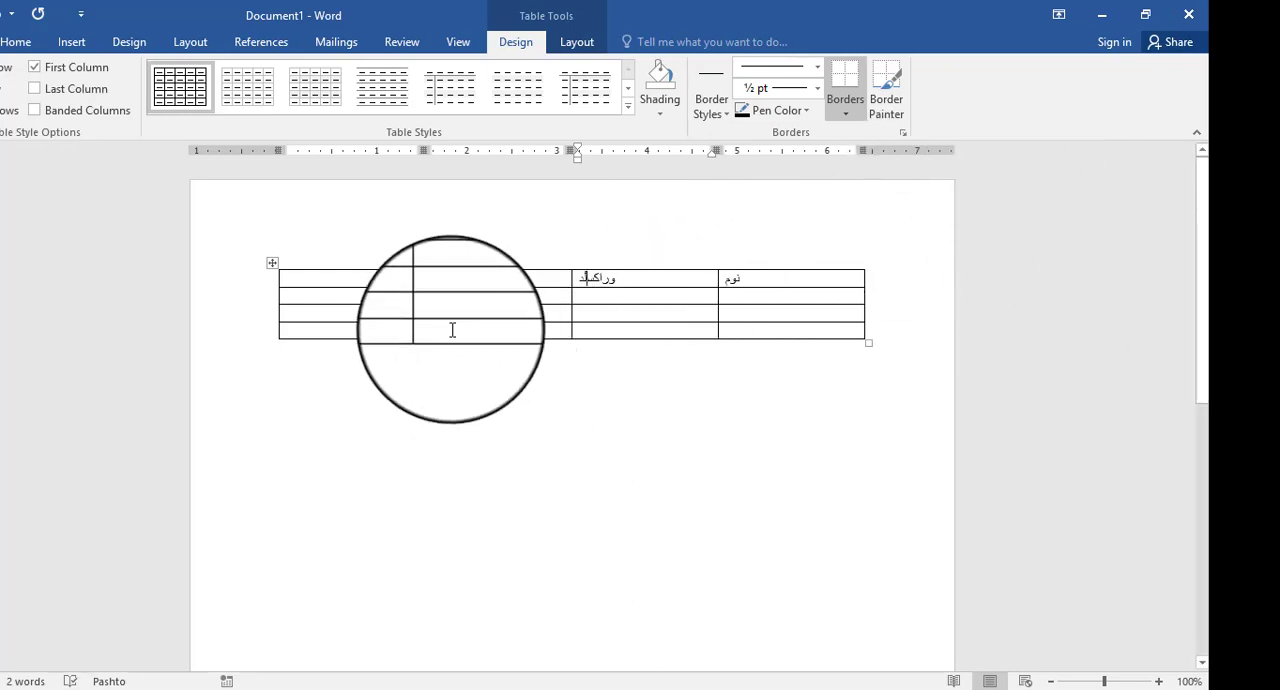
drag(584, 277, 626, 281)
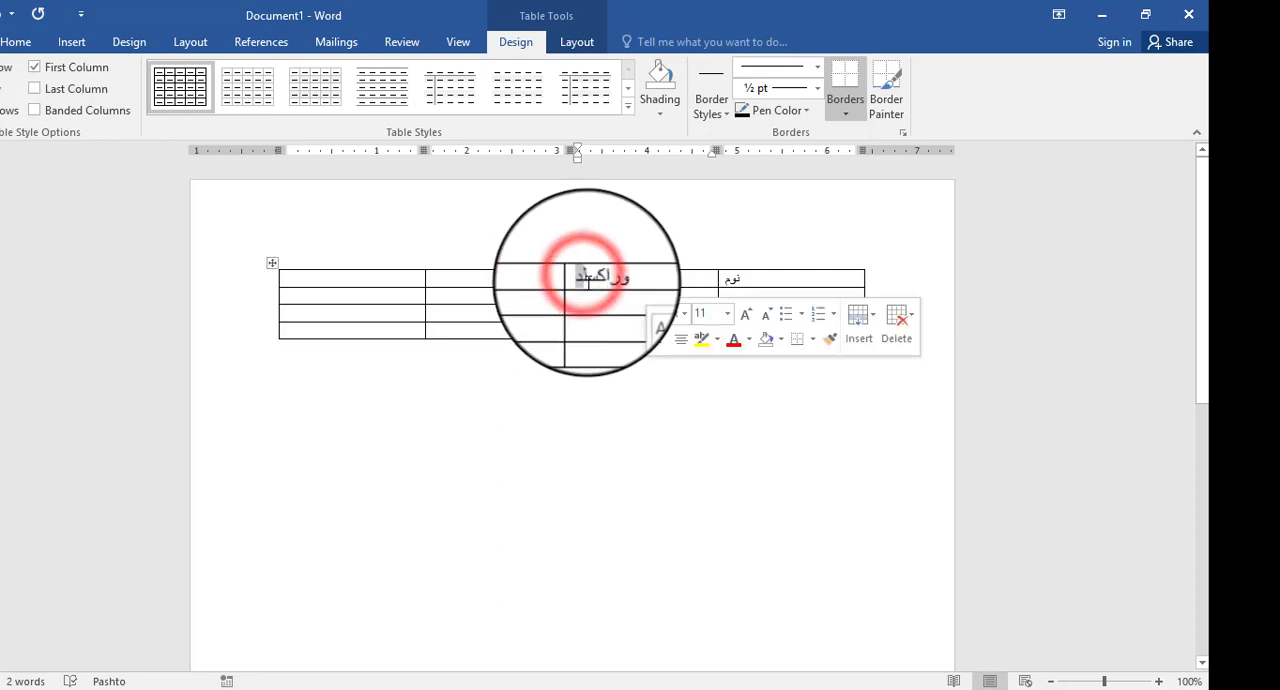
click(585, 281)
double_click(604, 281)
triple_click(604, 281)
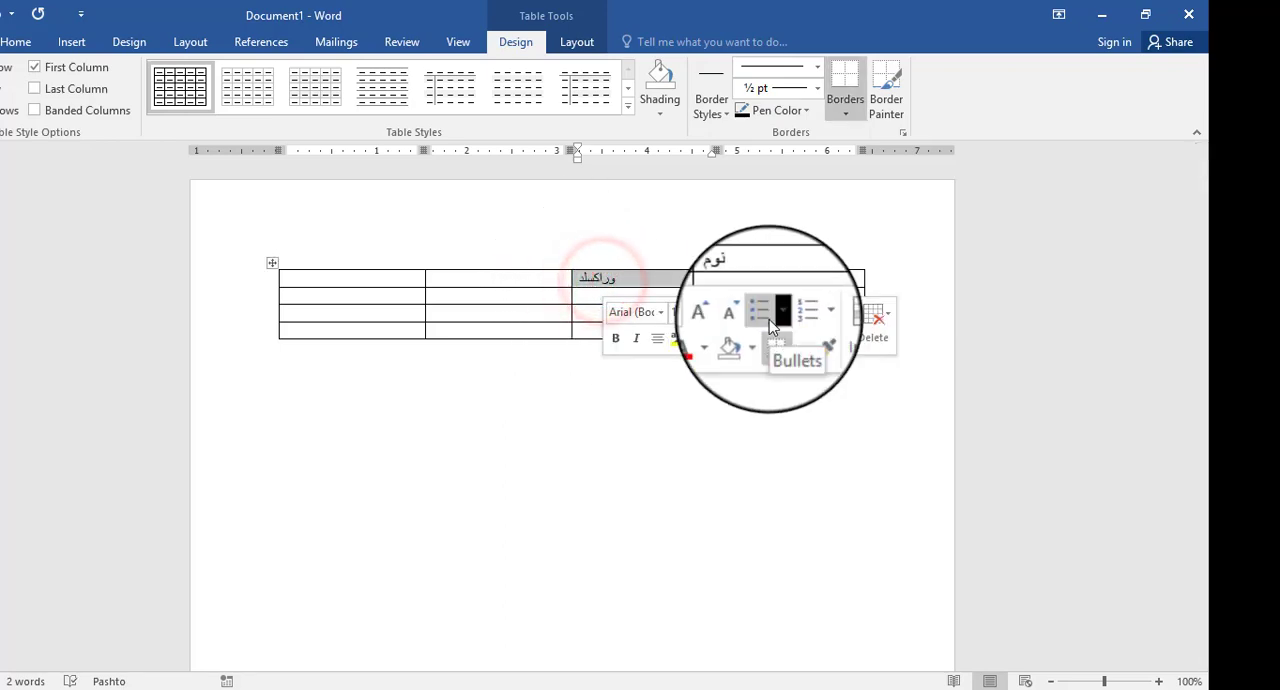
text(ورد)
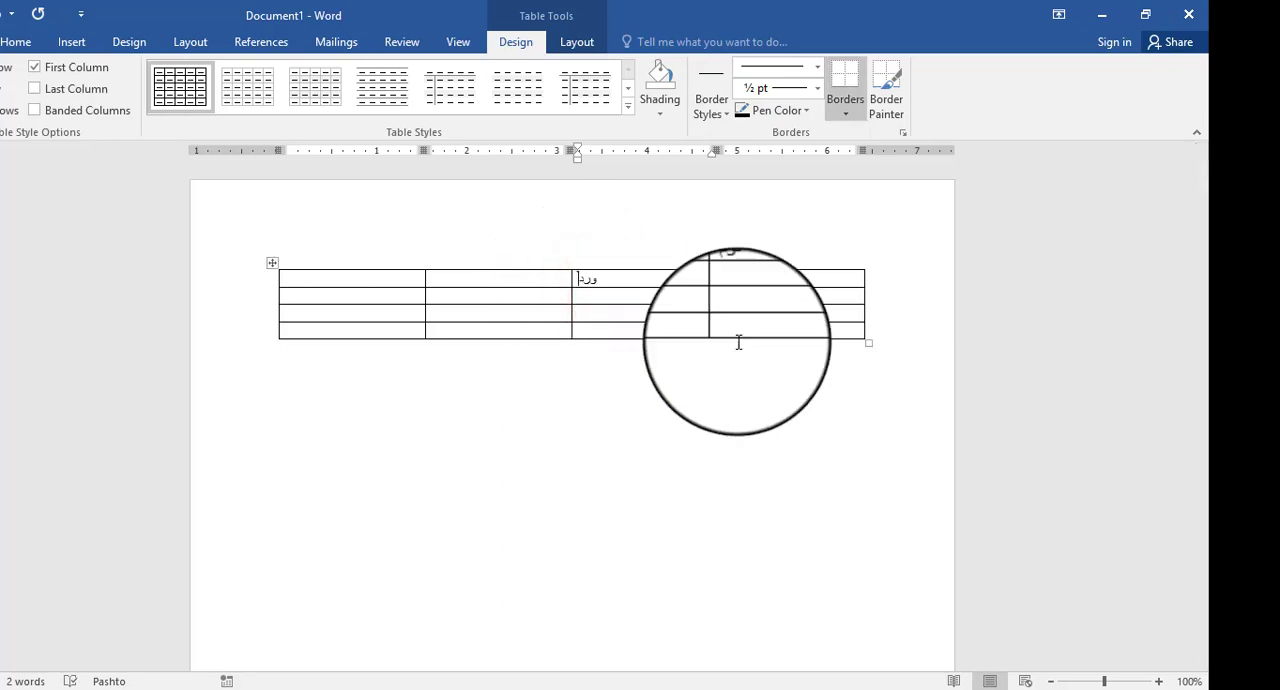
- Complete the header row with اکسل beside ورد and فتوشاپ in the leftmost column
click(539, 284)
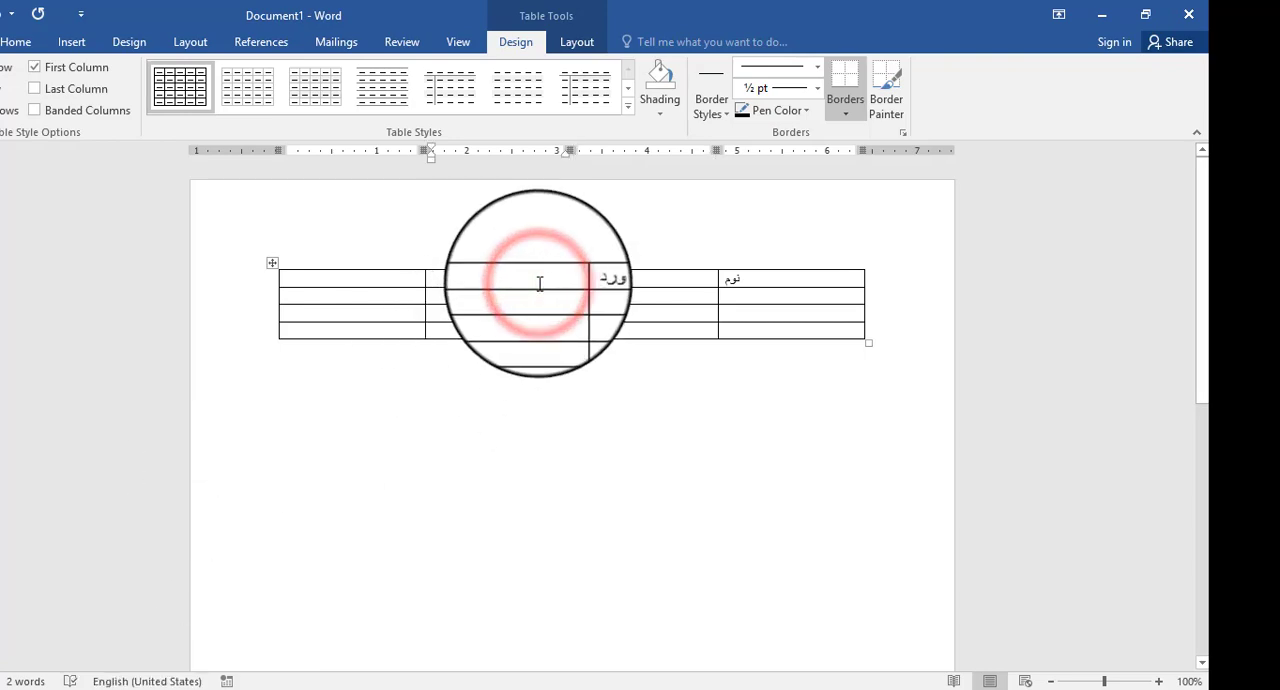
text(کسل)
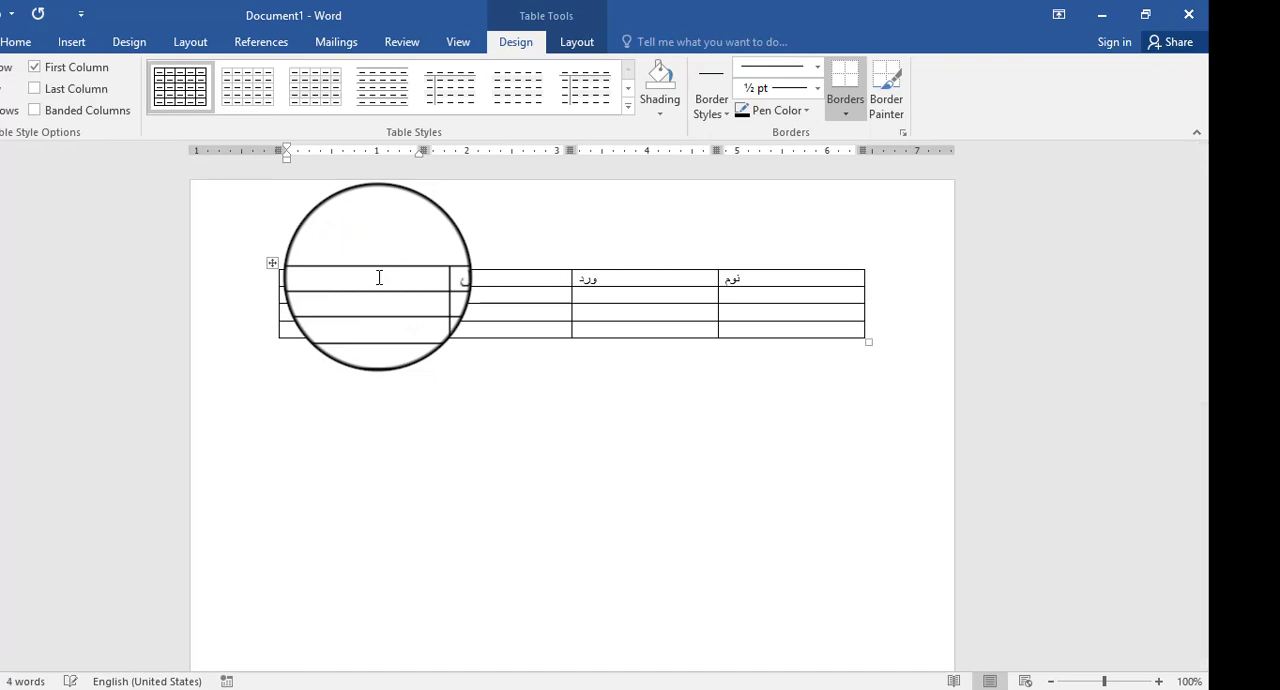
click(806, 292)
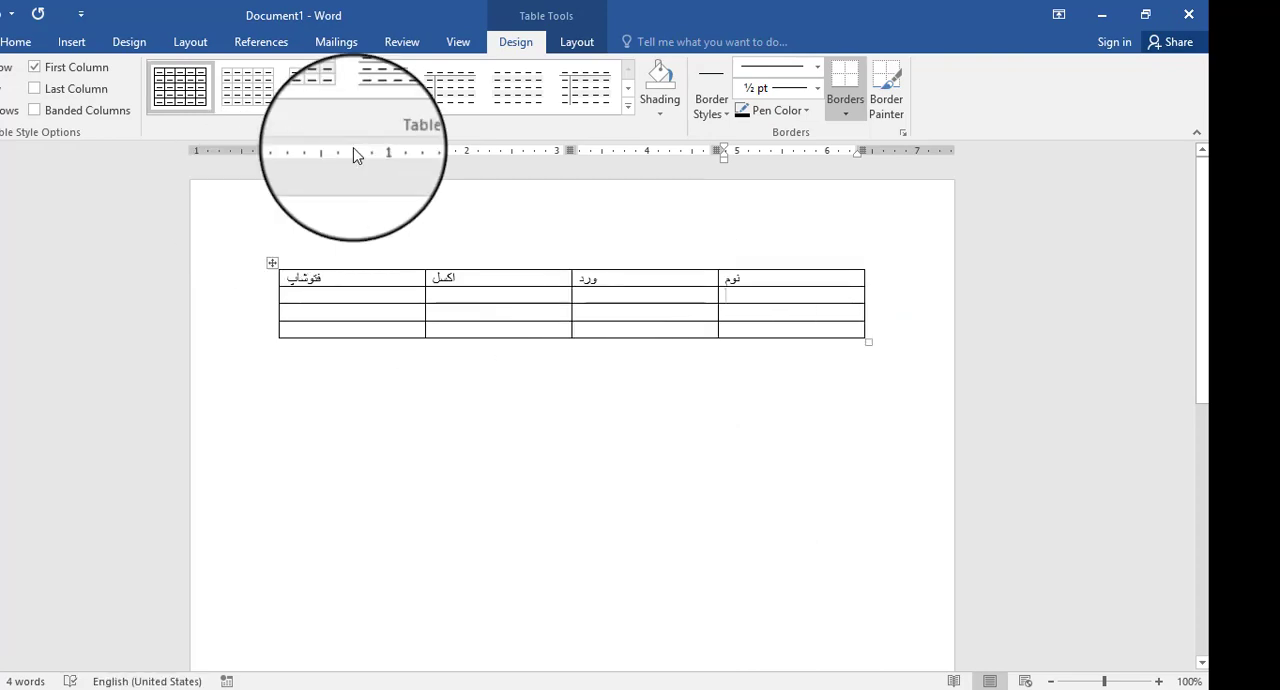
- Resize the table's columns to their text with AutoFit Contents
click(577, 42)
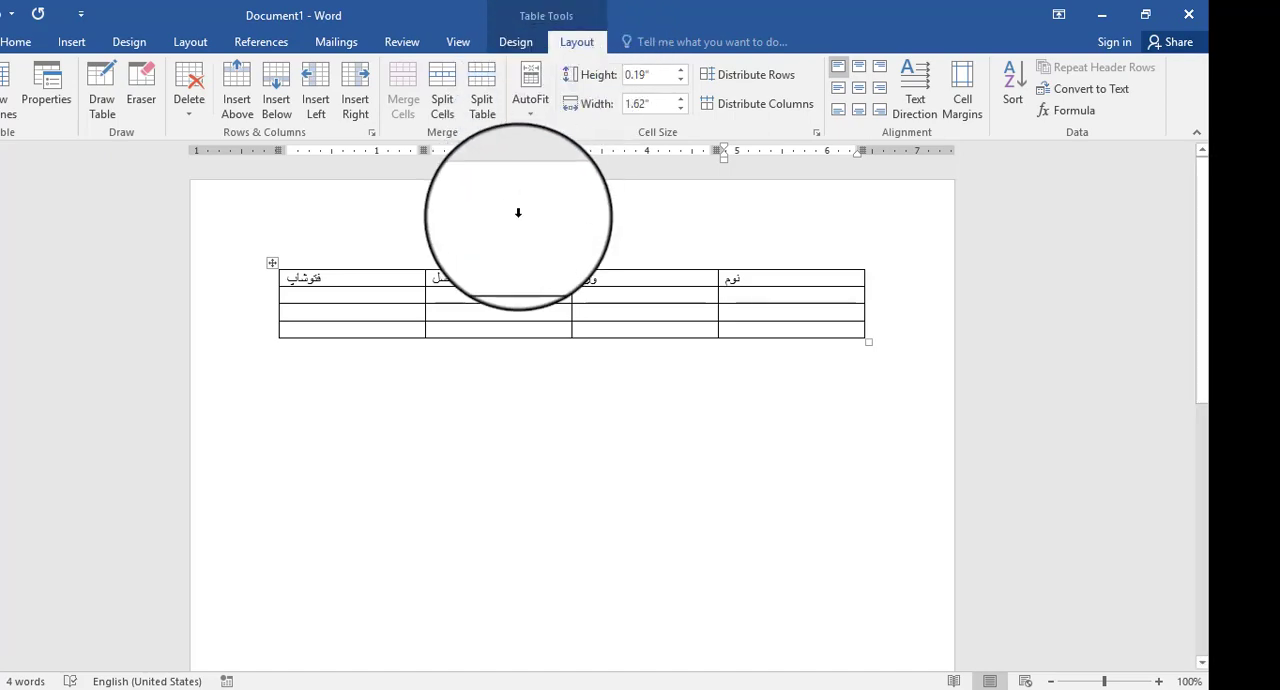
click(499, 280)
click(400, 688)
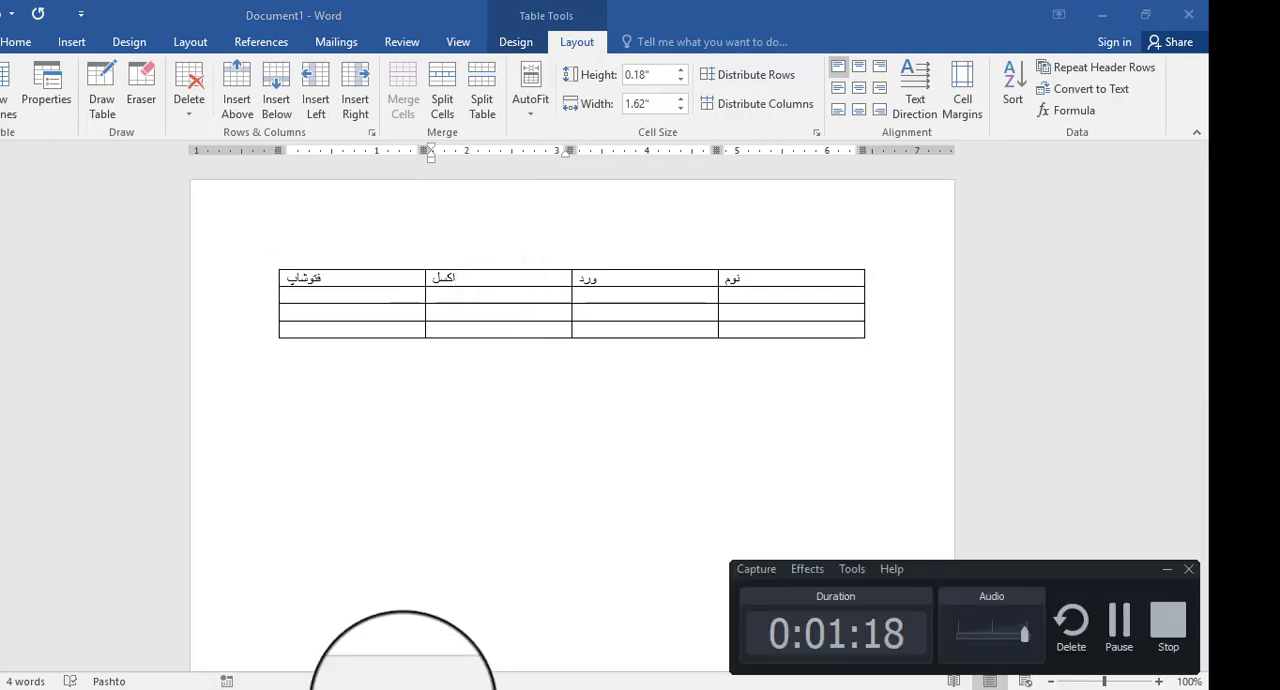
click(1128, 616)
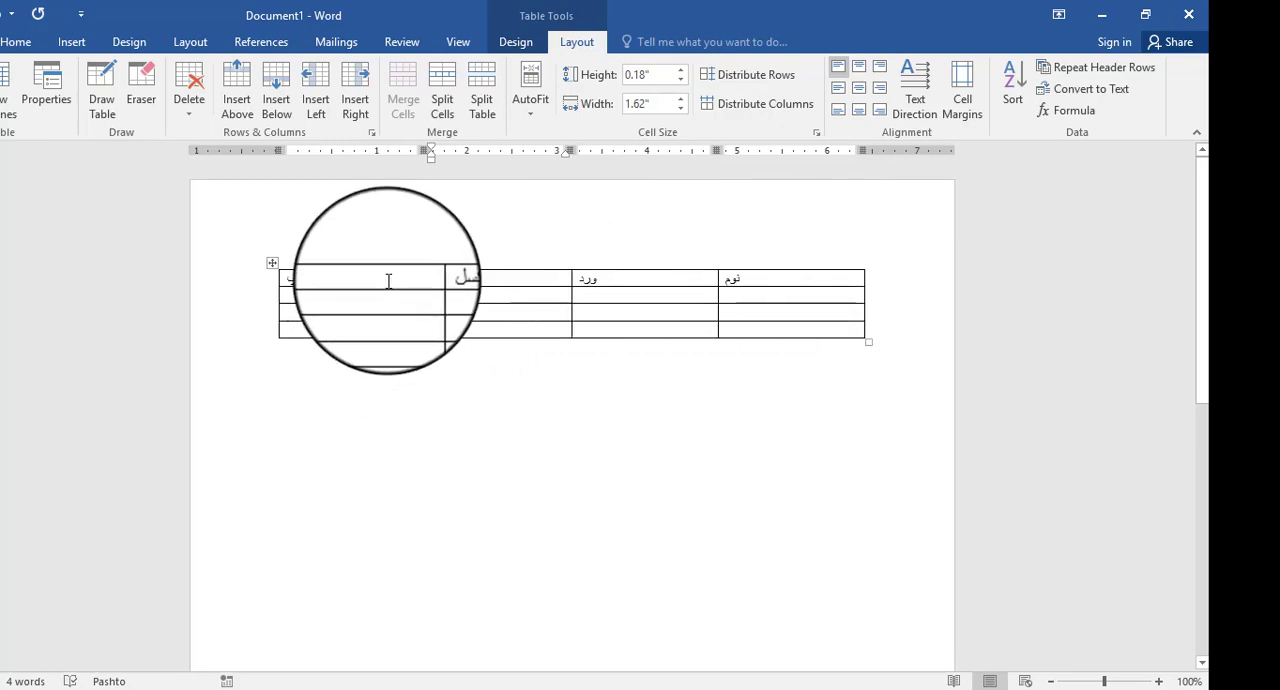
click(494, 278)
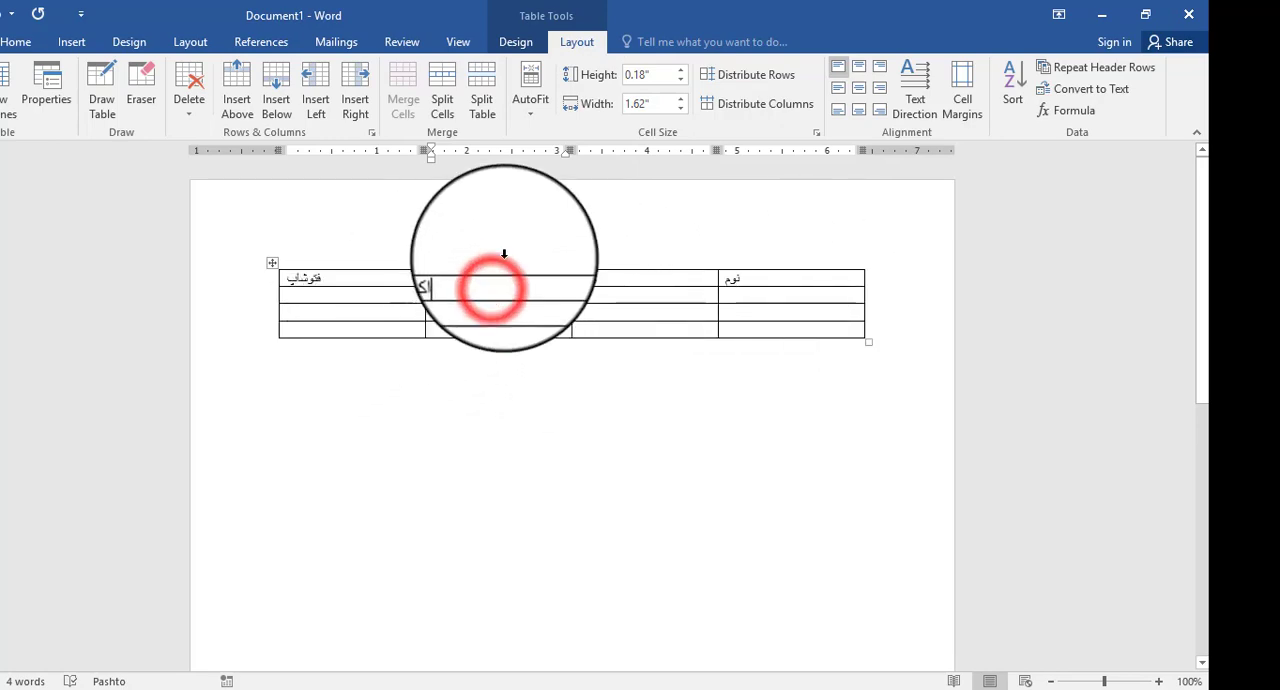
click(533, 95)
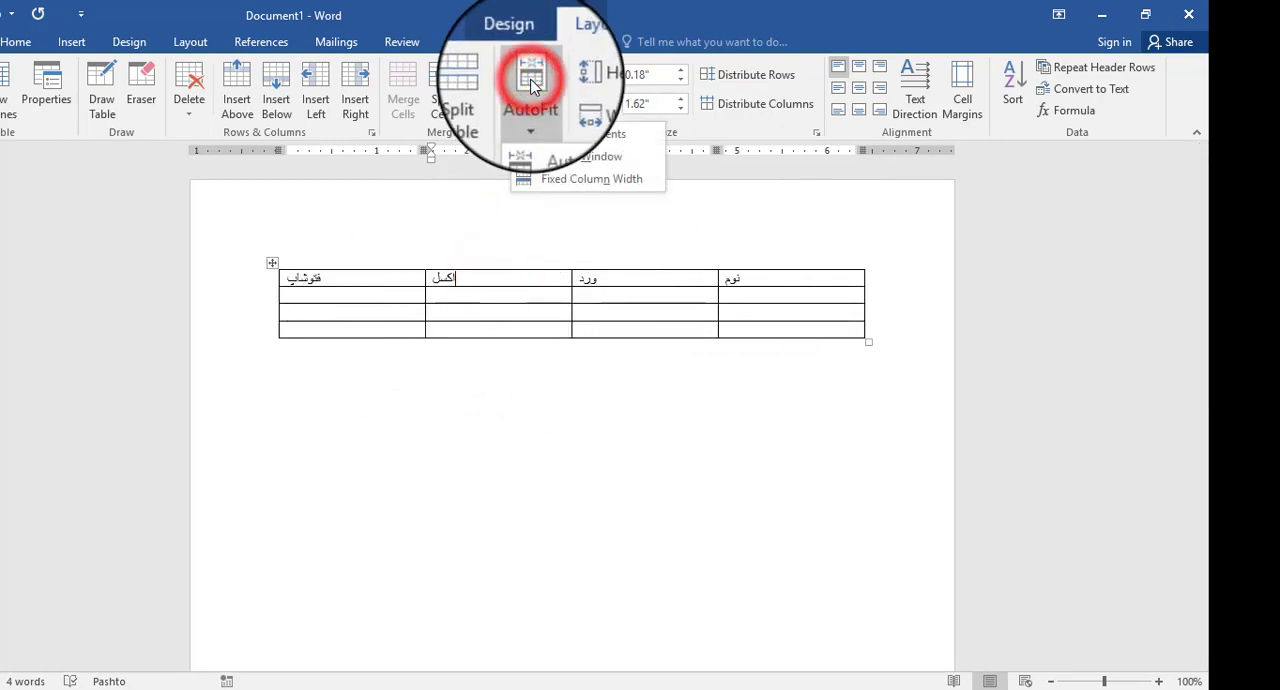
click(614, 136)
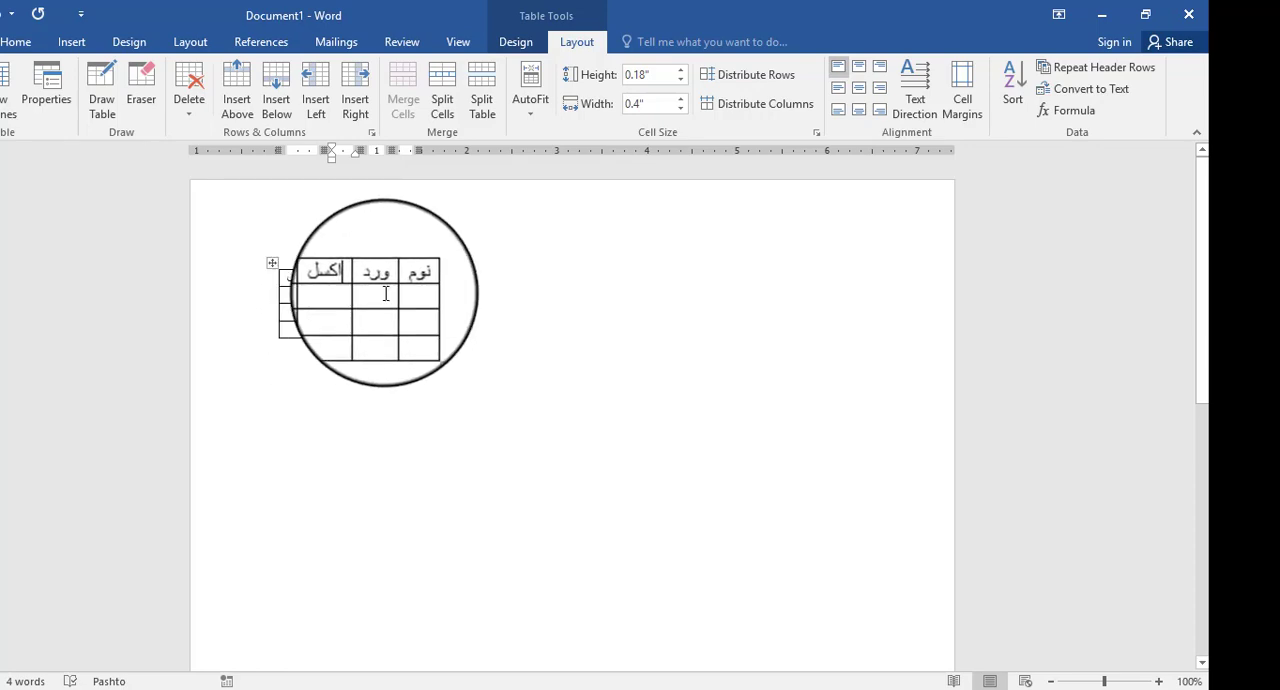
- Stretch the table across the page width with AutoFit Window
click(531, 115)
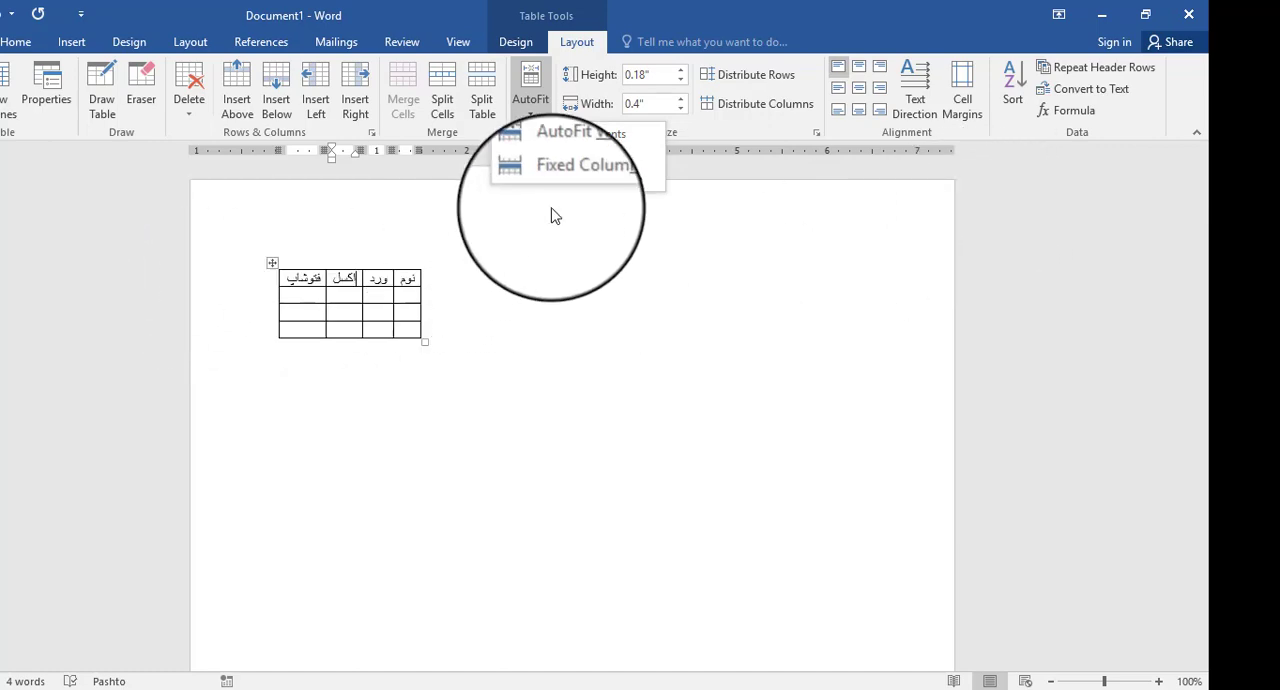
click(586, 157)
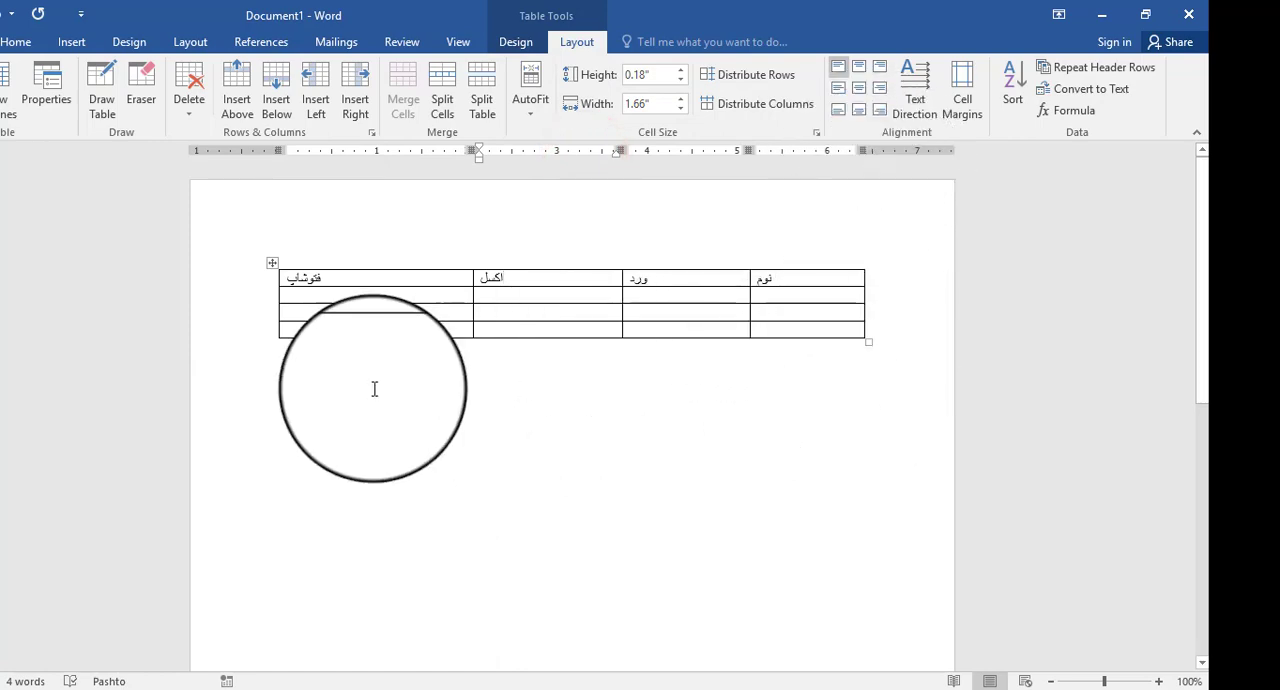
mouse_move(270, 333)
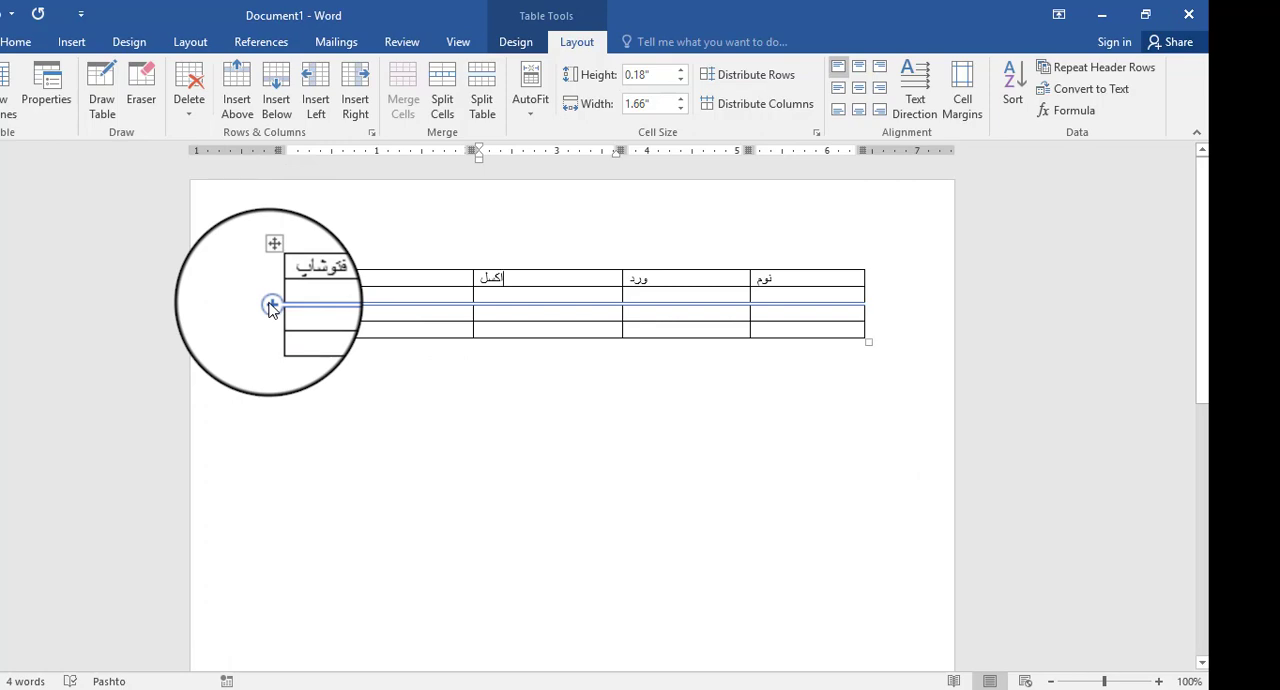
click(822, 283)
text(نوم)
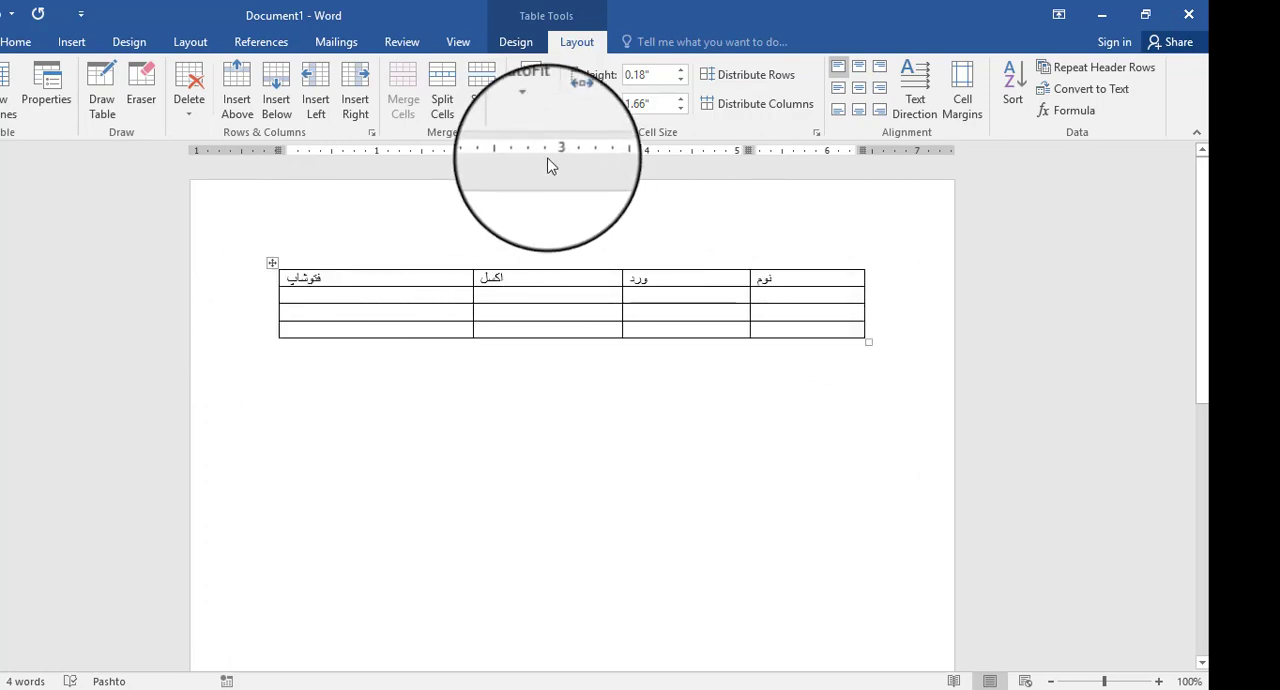
- Enter the greeting السلام علیکم ګرانه وروره in the cell below the نوم heading
click(531, 106)
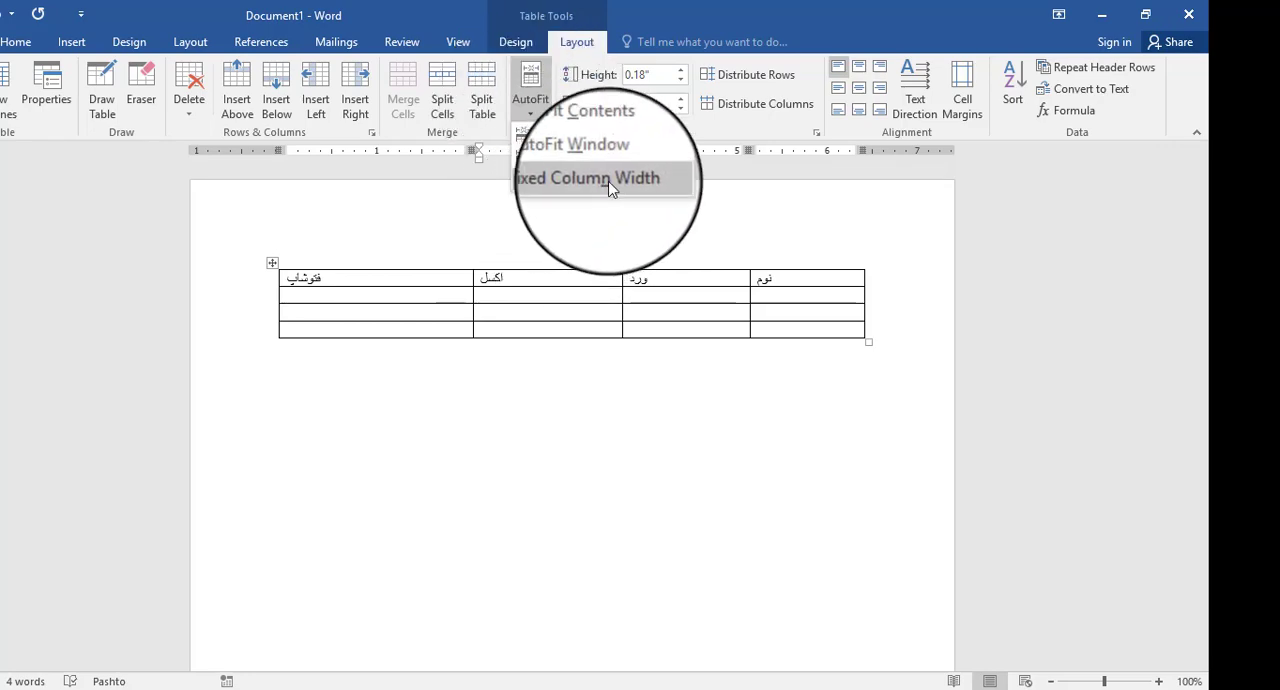
click(768, 290)
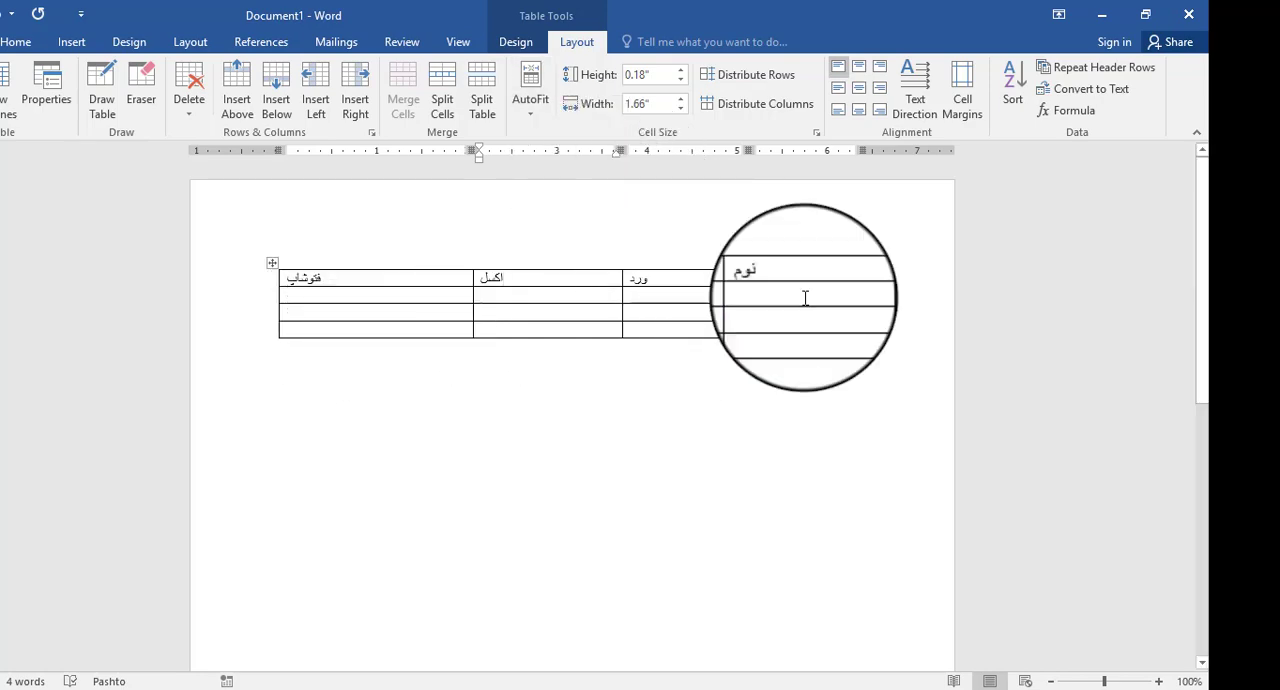
click(427, 298)
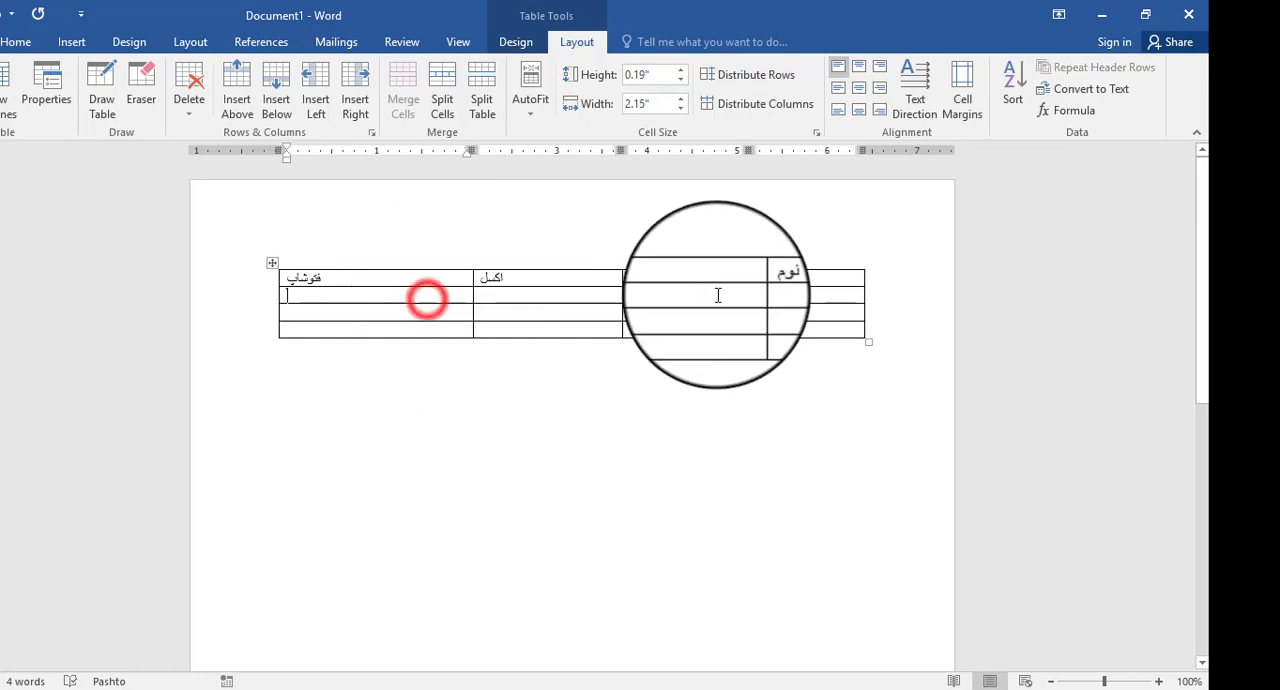
click(795, 298)
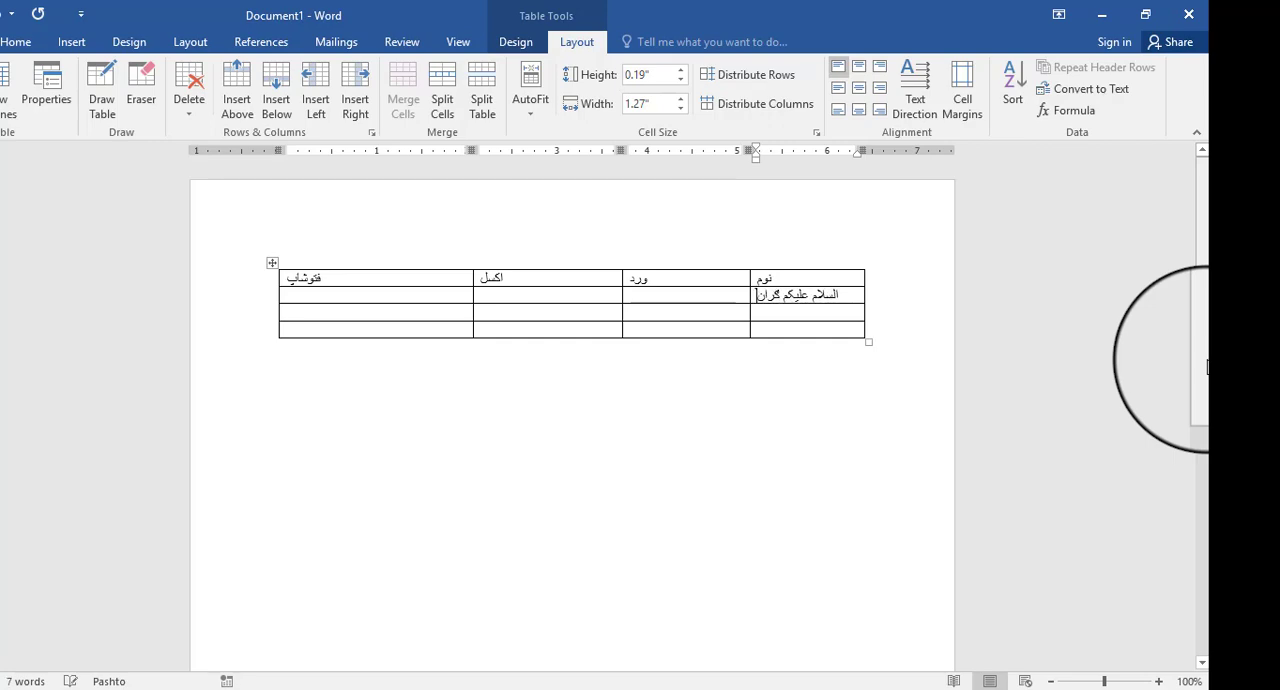
text(وروره)
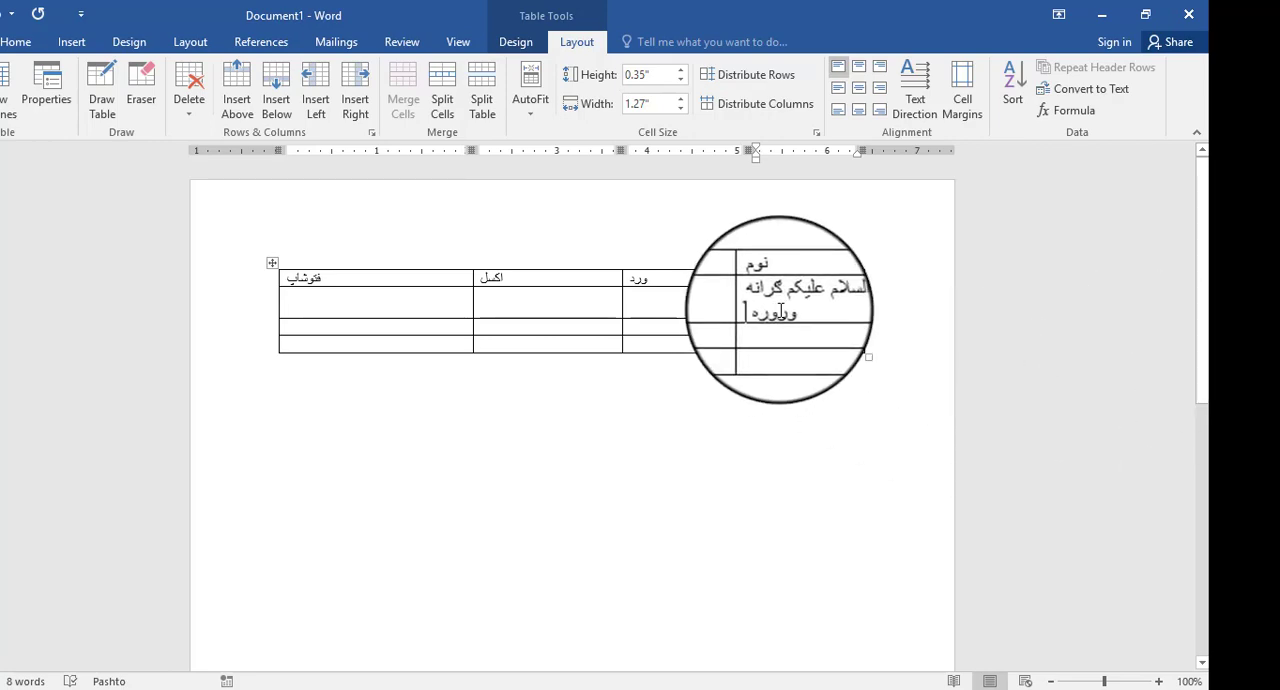
- Apply Fixed Column Width to the table and add several lines of filler text after the greeting in the same cell
click(531, 95)
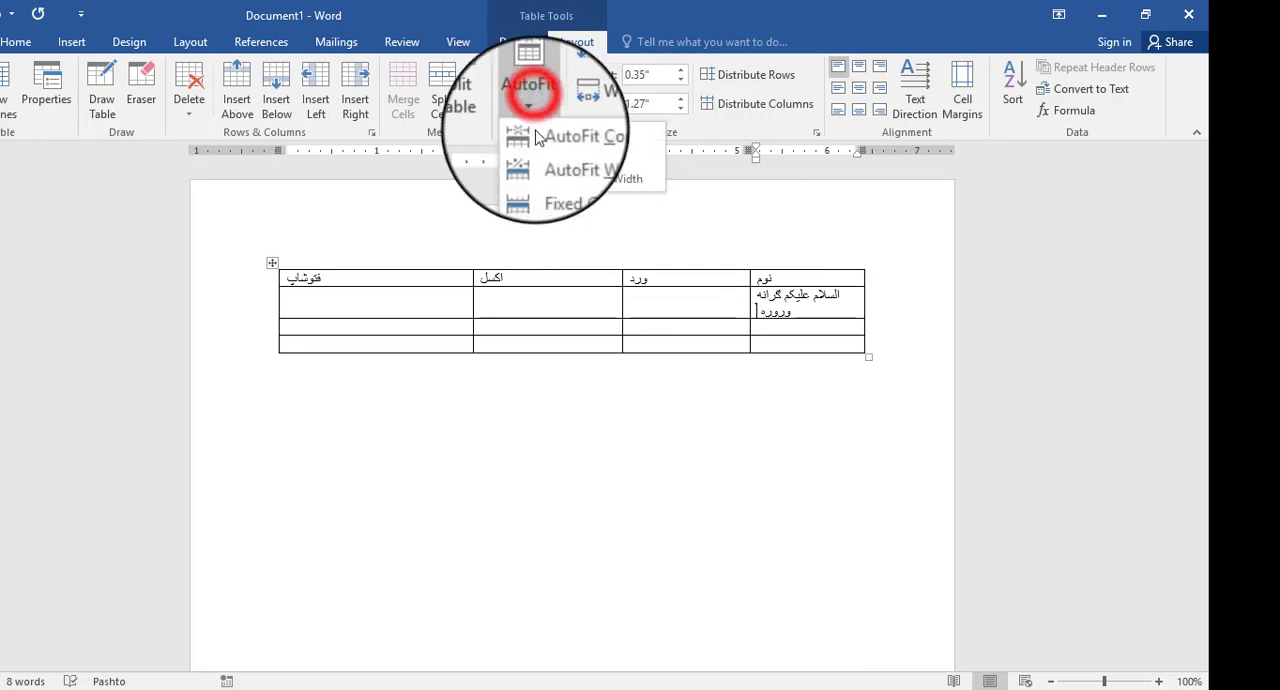
click(549, 182)
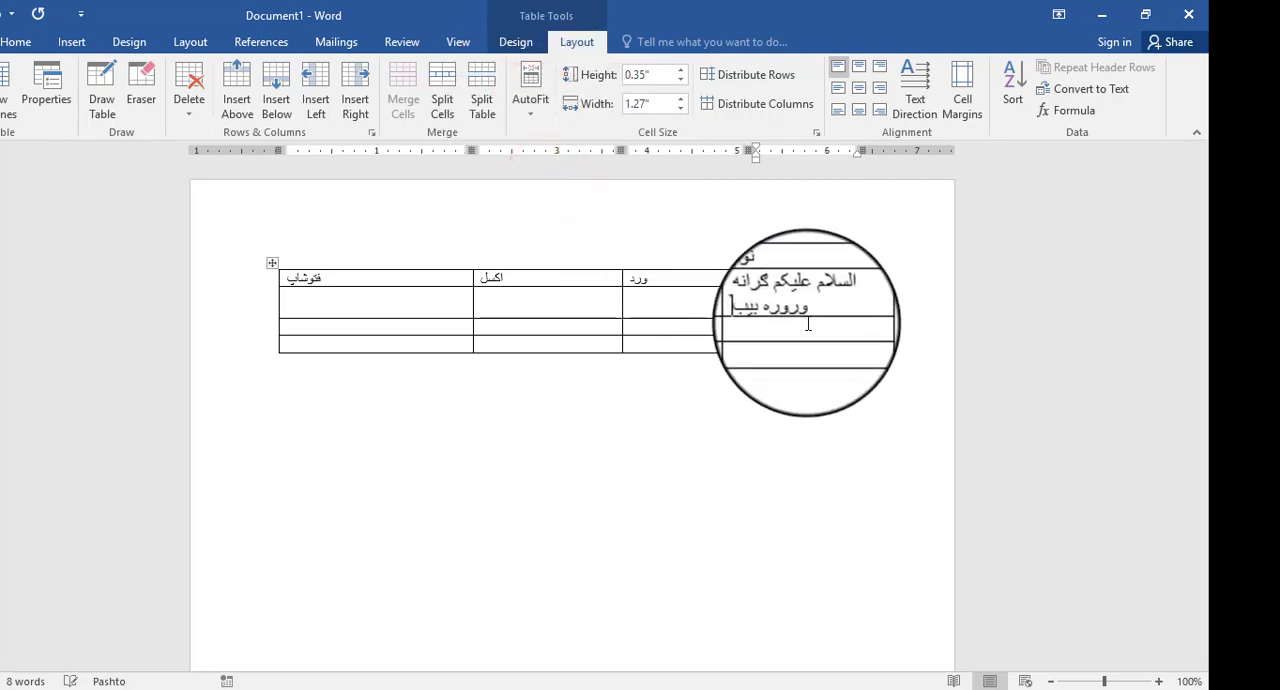
text(بسیبسب)
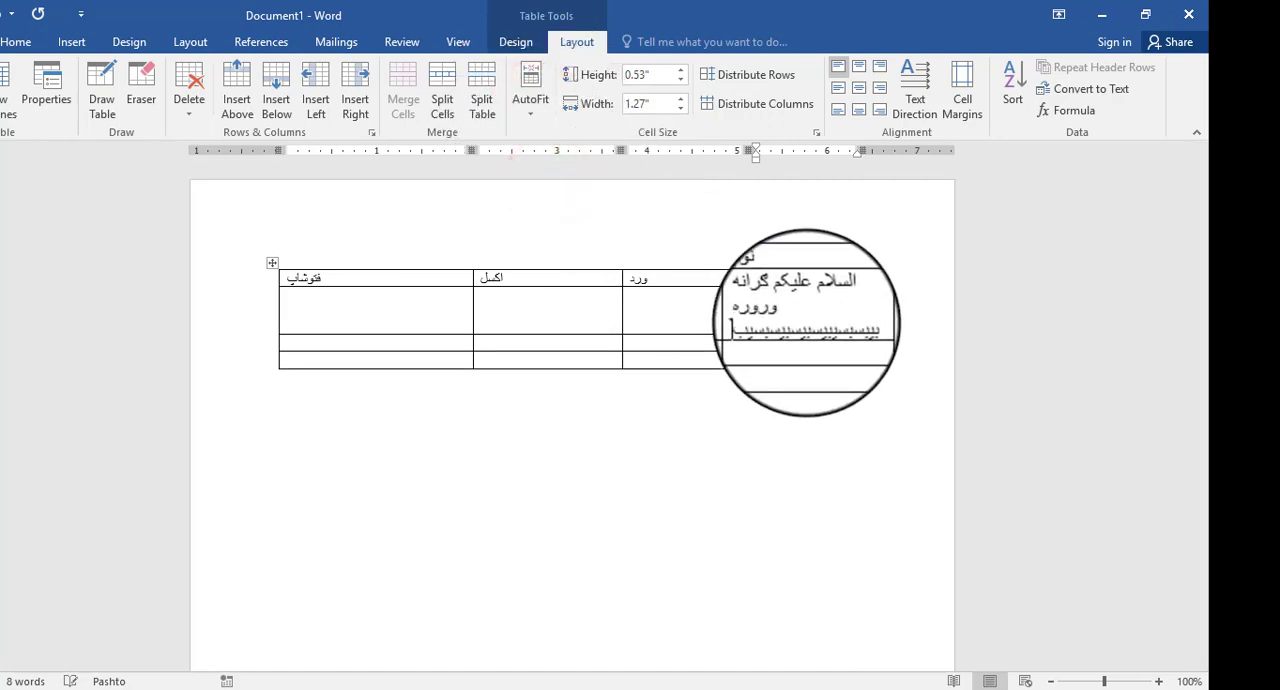
text(سیبسیبسیبیس)
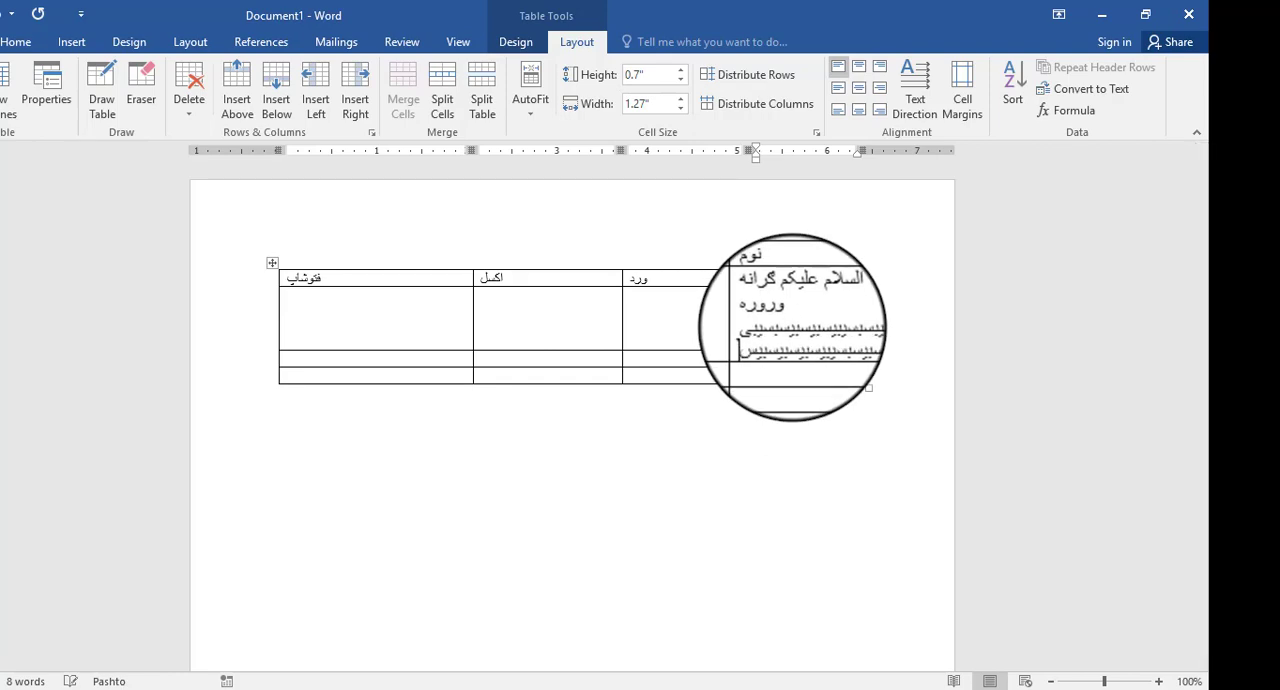
text(سیبسیبسیبسیبسیبسیب)
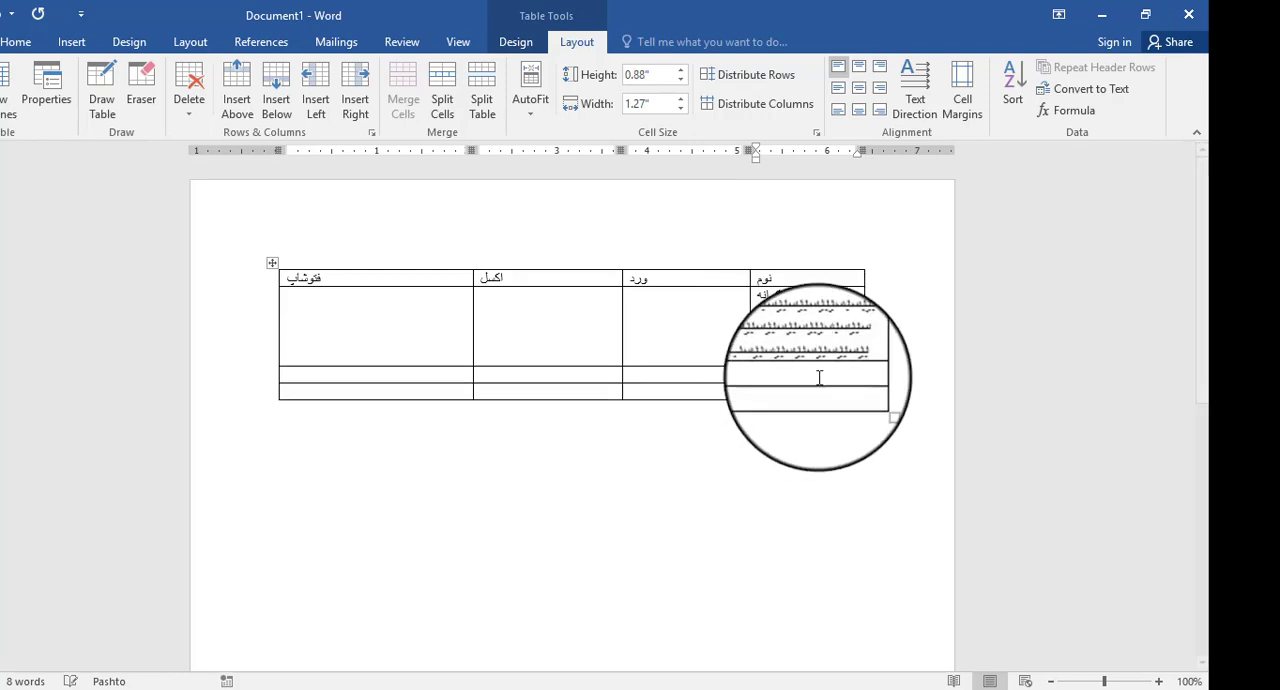
text(سیبسیب)
- Reapply Fixed Column Width from the cell below the ورد heading and fill that cell with several lines of filler text
click(698, 323)
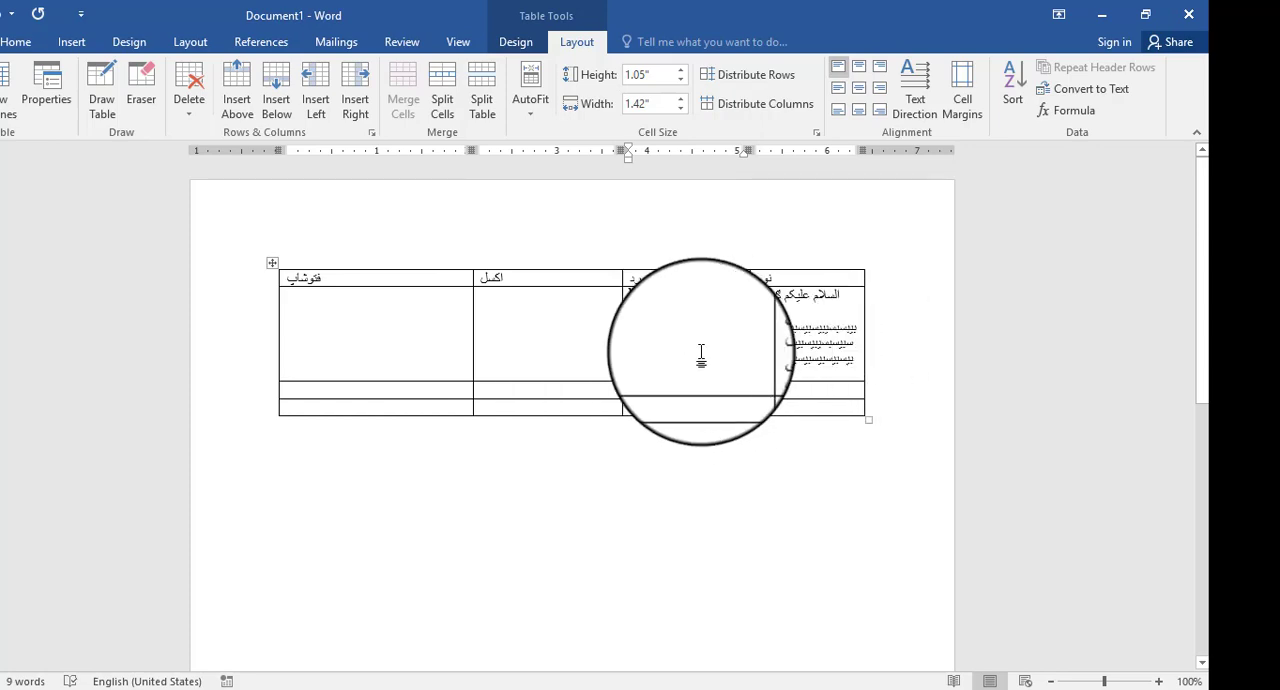
click(531, 95)
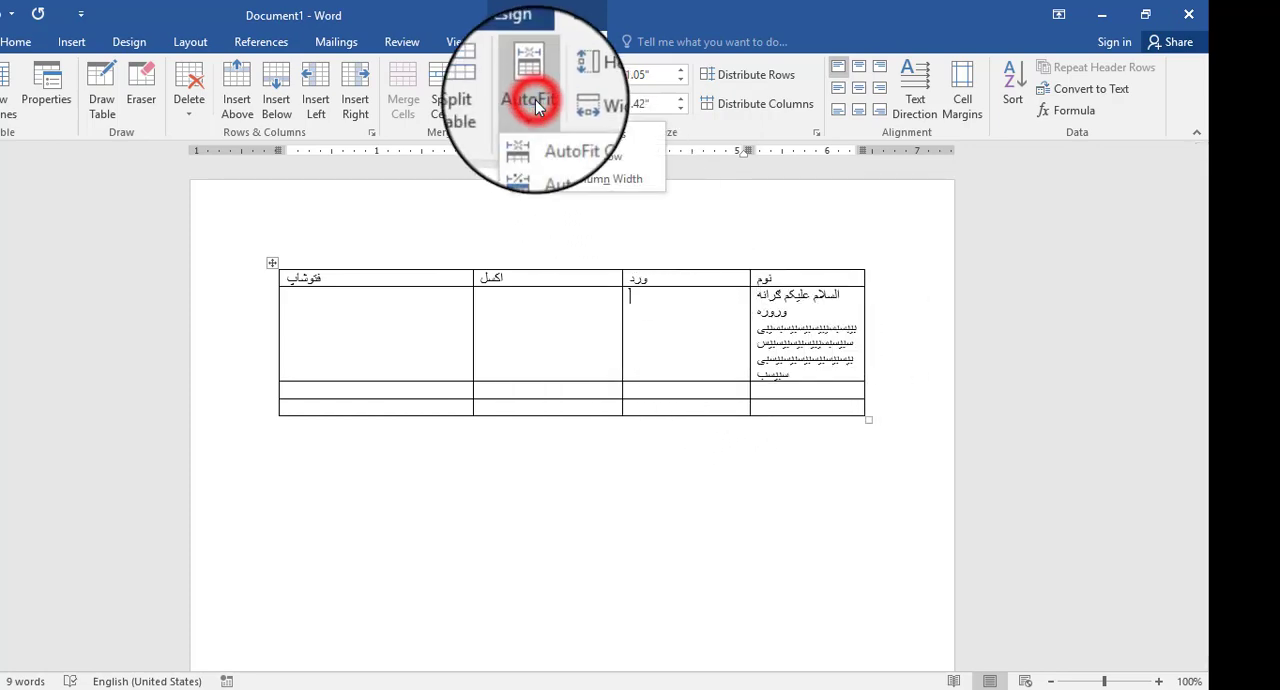
click(600, 181)
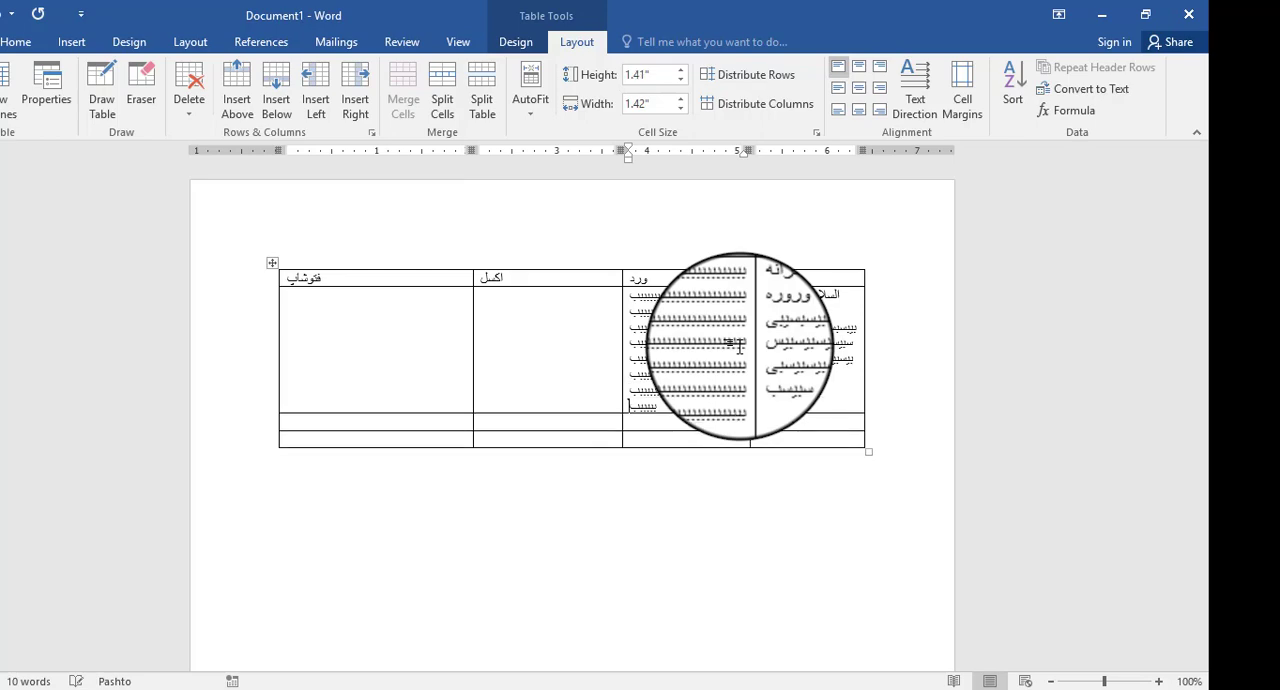
click(712, 365)
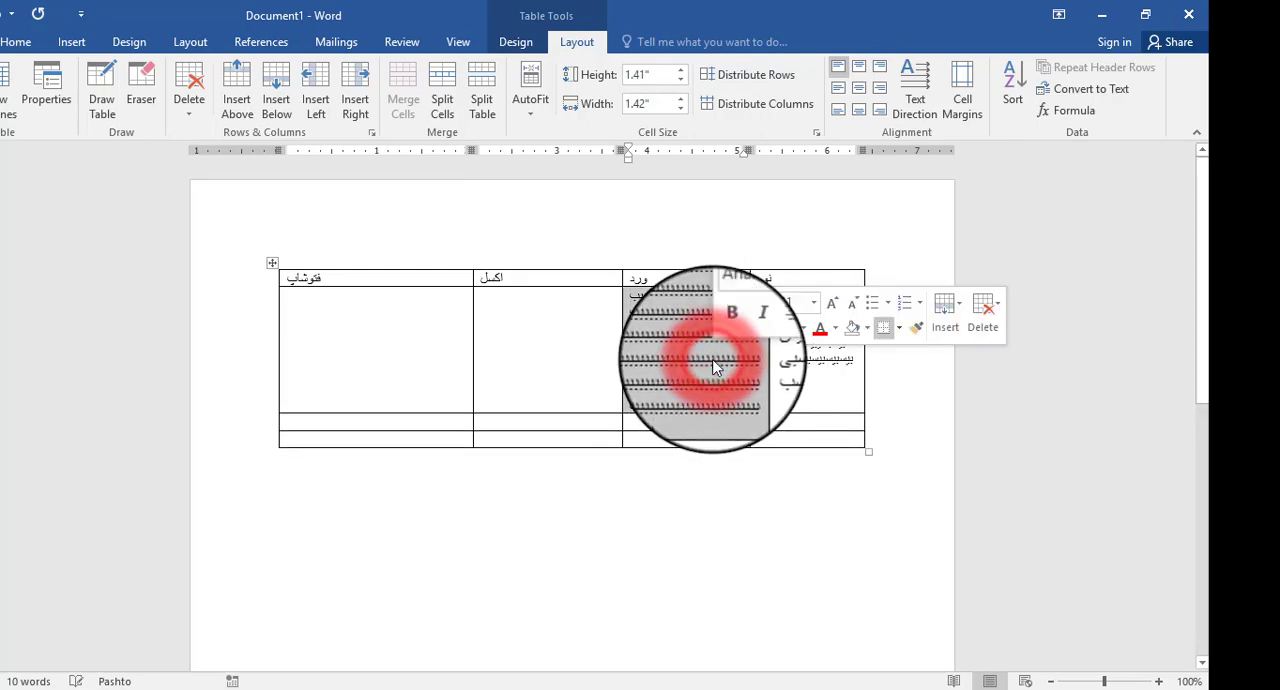
key(BackSpace)
click(656, 372)
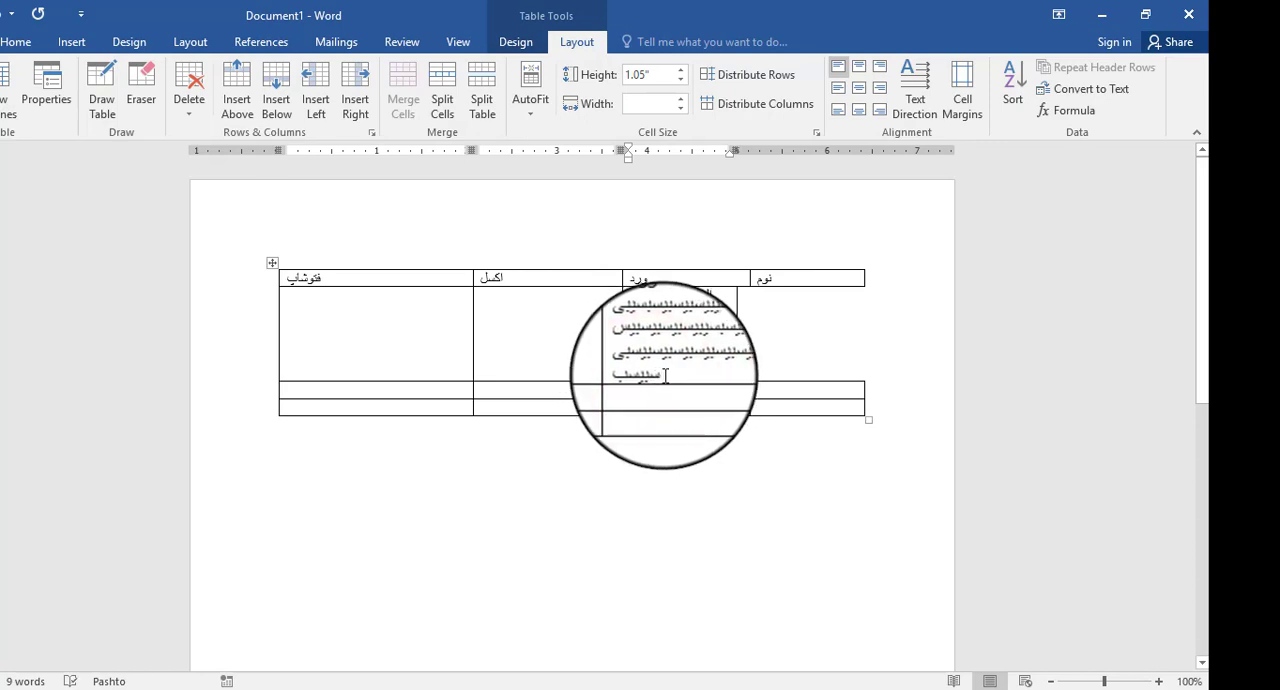
key(ctrl+z)
- Clear the filler text from the cell below ورد and the greeting with its filler text from the cell below نوم
click(681, 365)
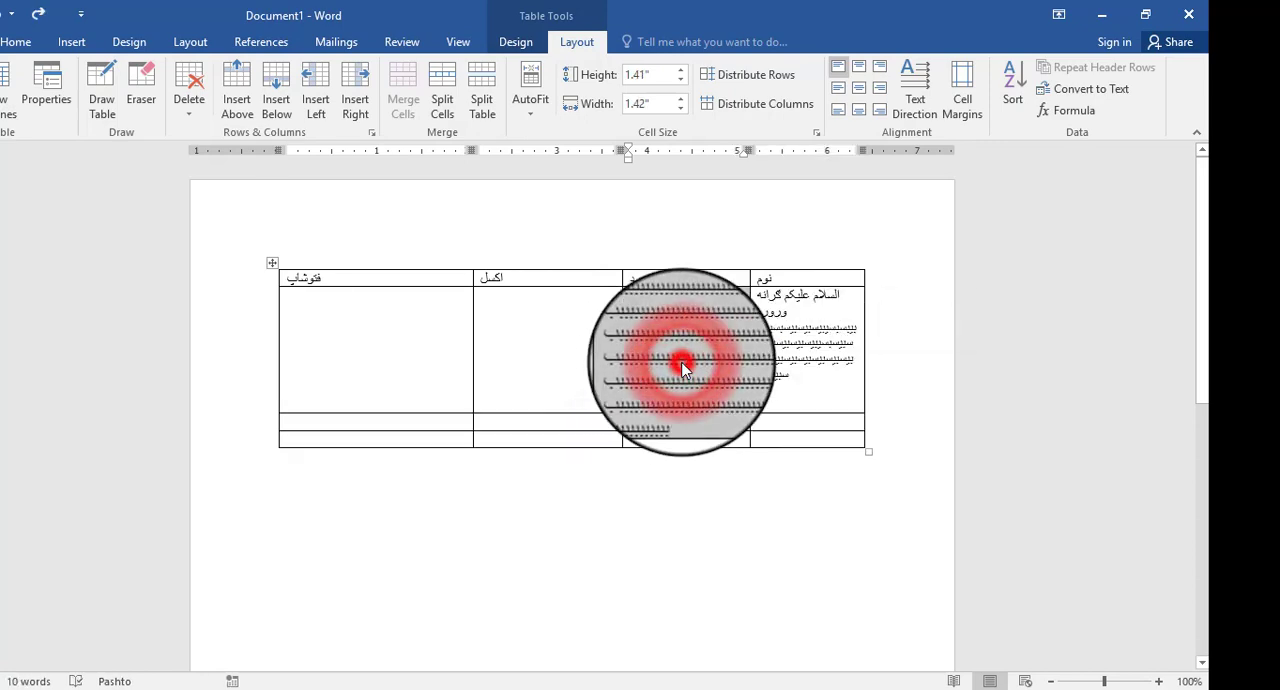
double_click(682, 363)
key(BackSpace)
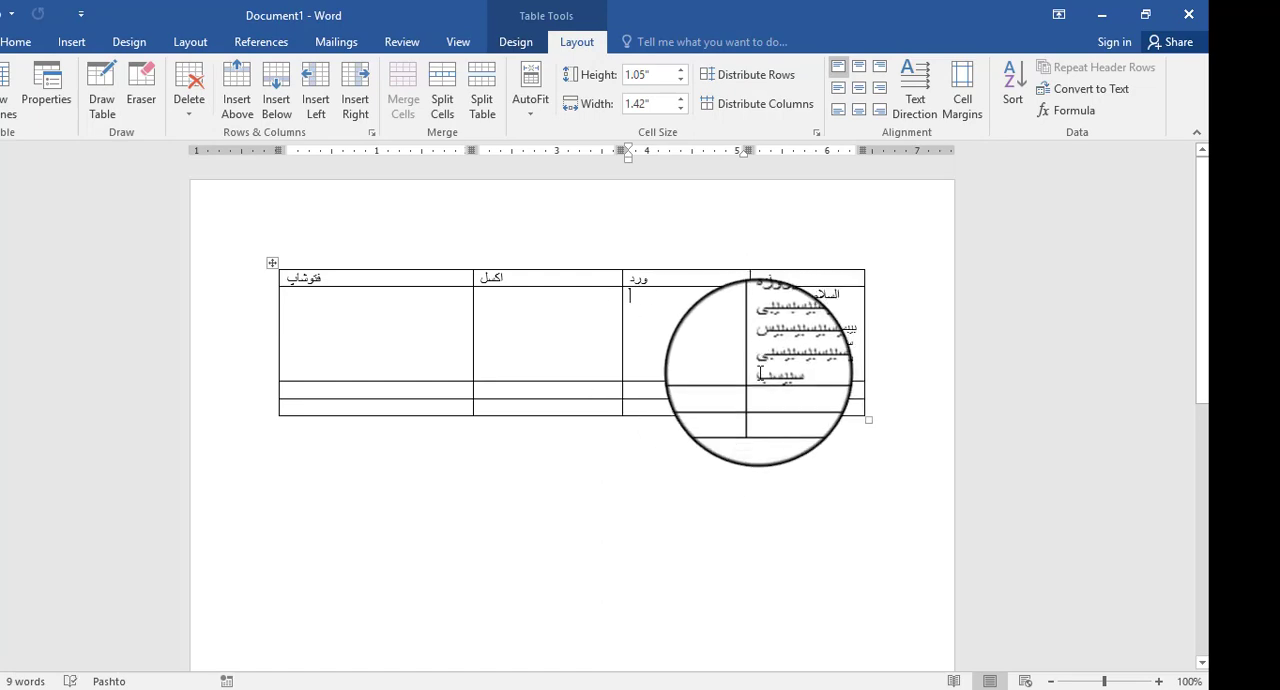
drag(760, 374, 857, 327)
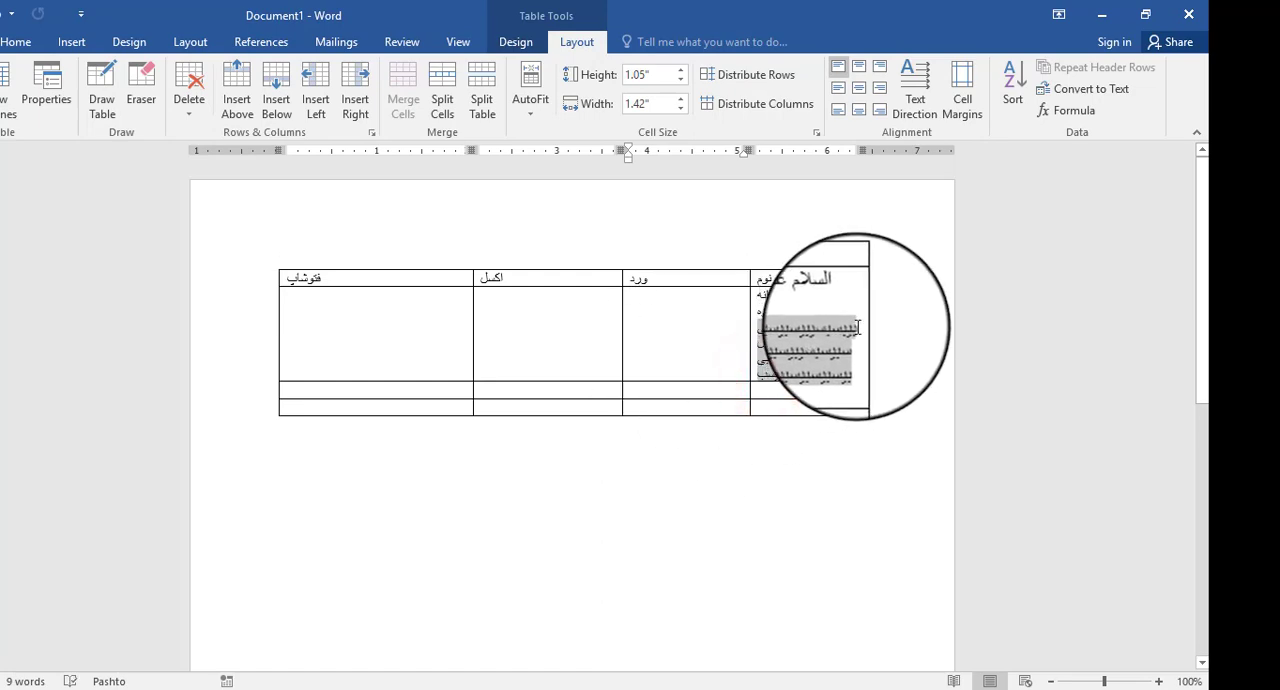
key(BackSpace)
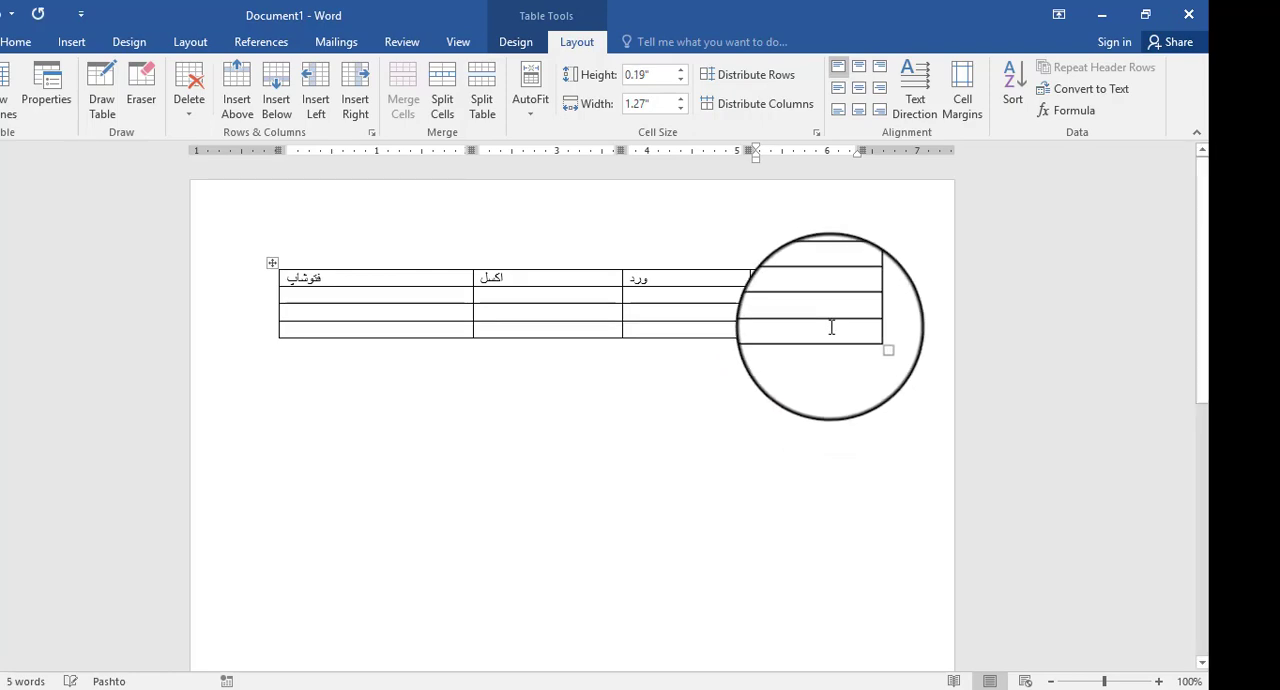
- From the cell below نوم, raise the second row's height to 0.5" and lower it to 0.3"
click(531, 118)
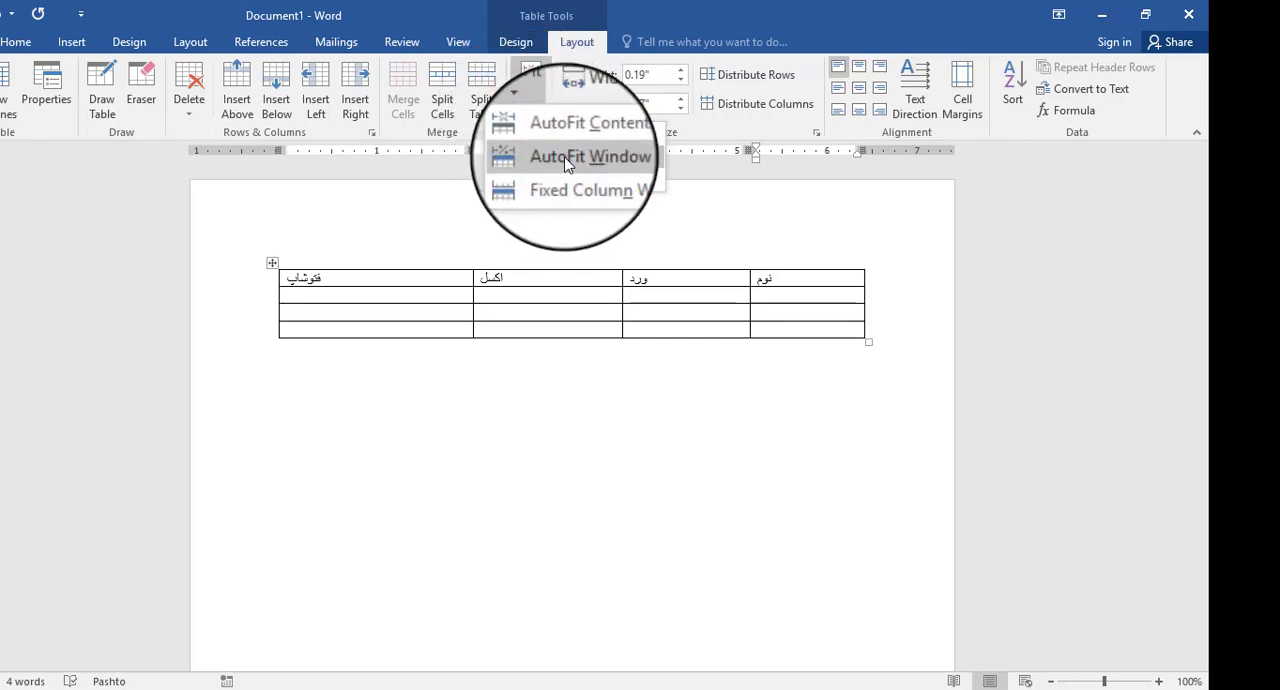
click(802, 302)
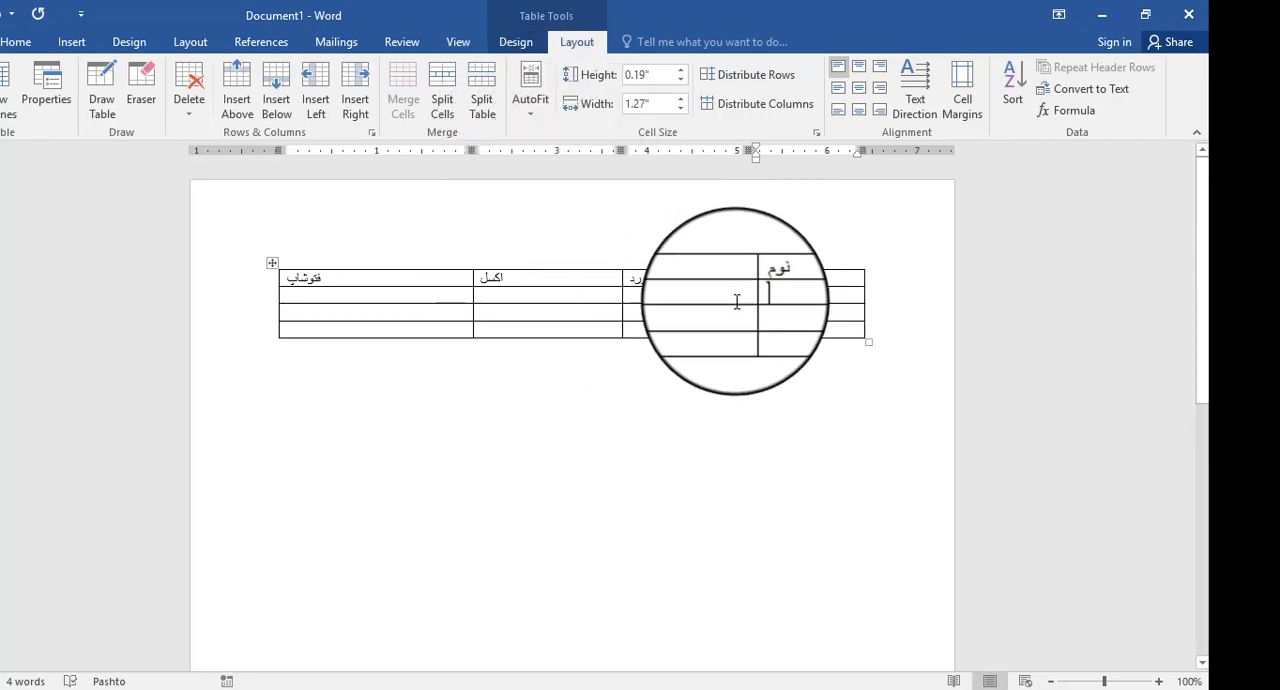
click(680, 72)
click(680, 72)
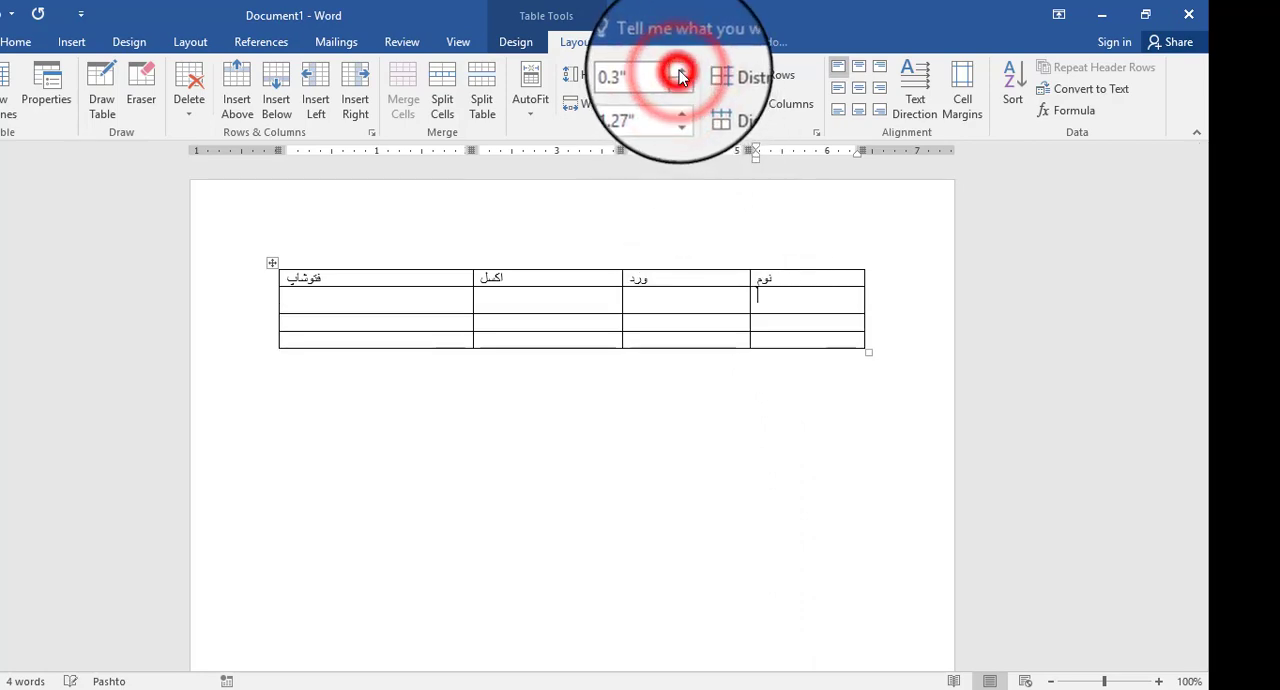
click(680, 72)
click(680, 74)
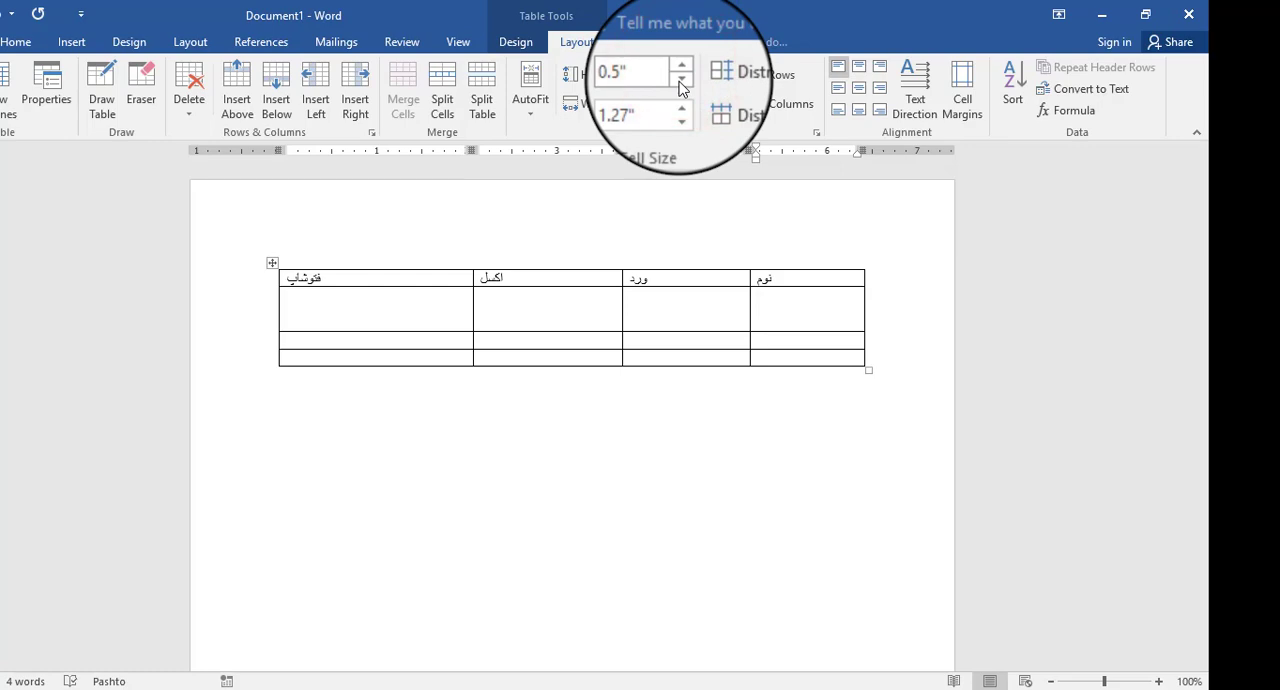
click(680, 80)
click(680, 80)
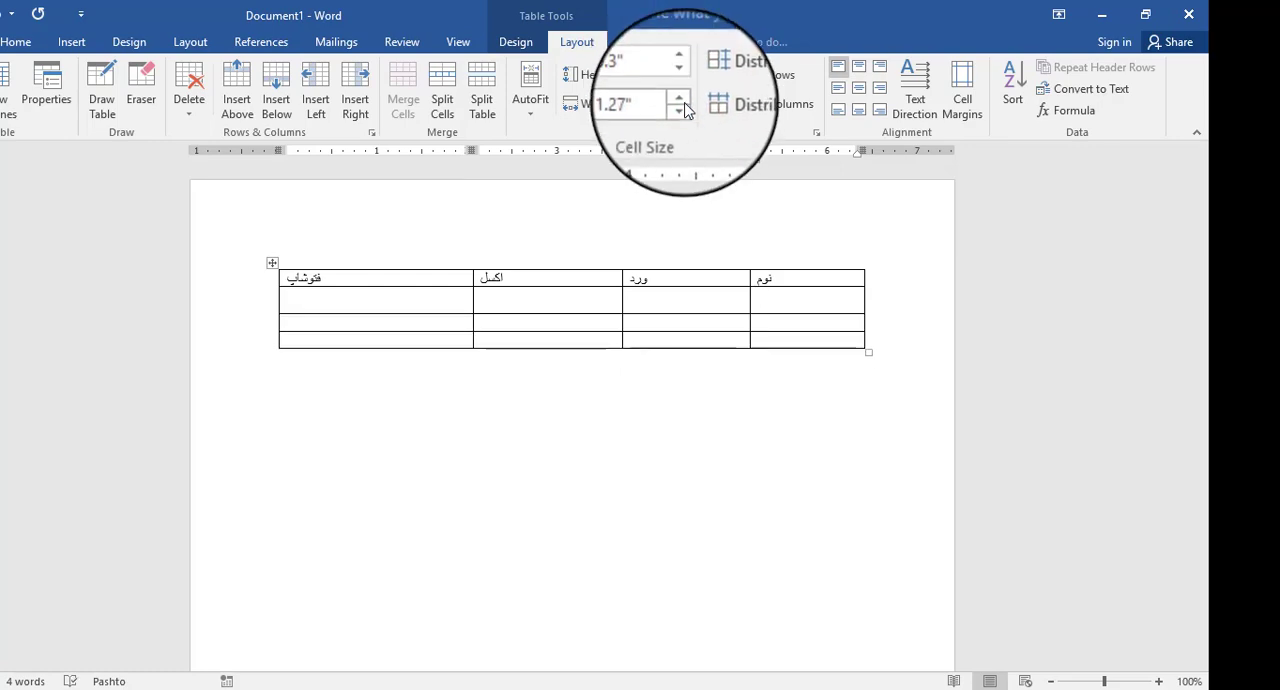
- Narrow the نوم column to 0.7" and widen it to 0.9"
click(683, 110)
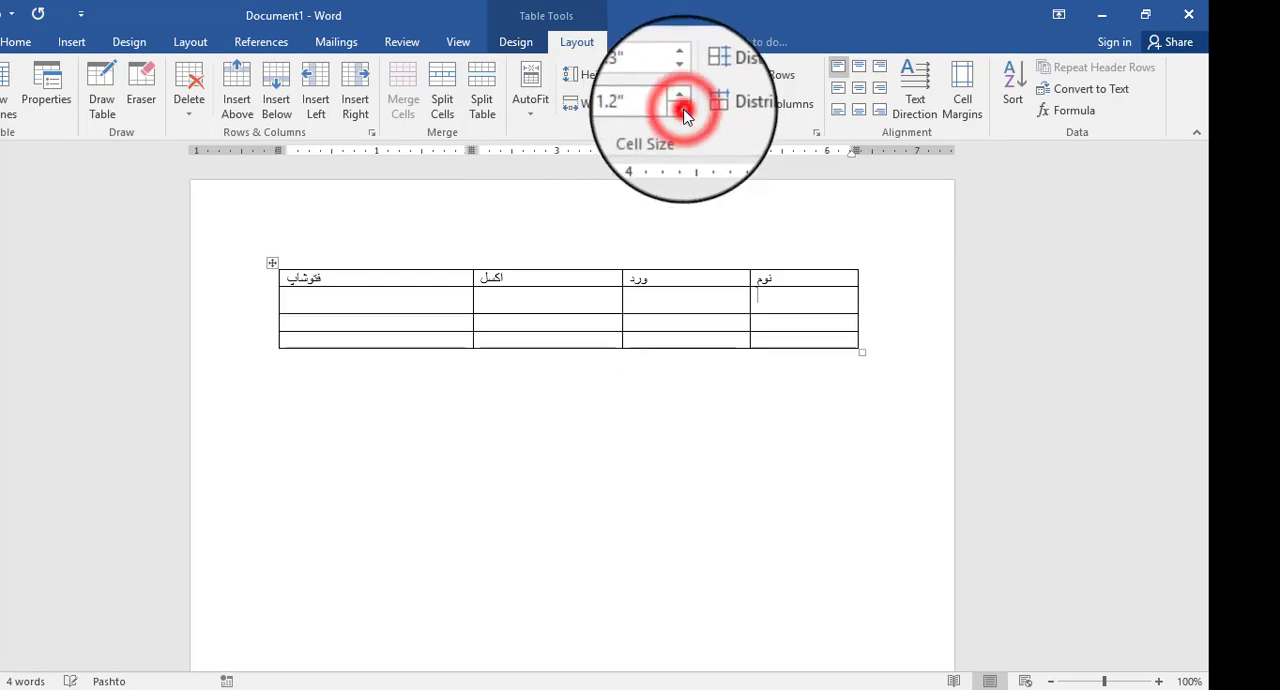
click(683, 112)
click(683, 112)
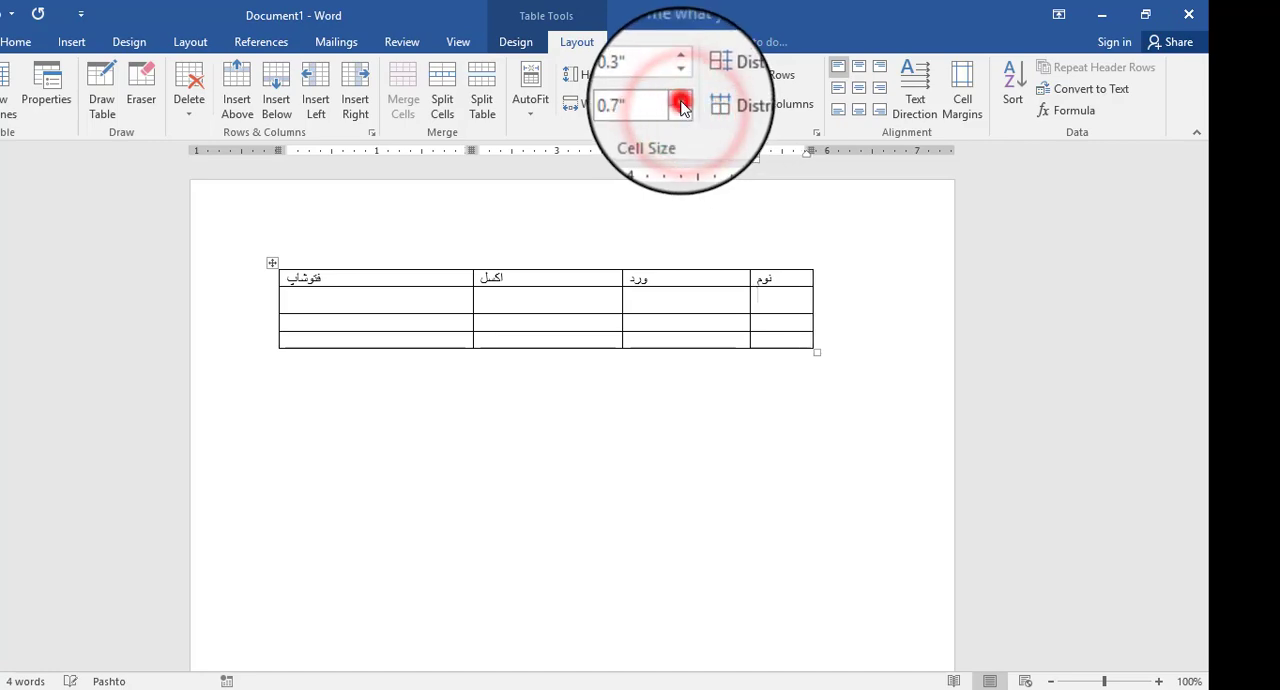
click(681, 106)
click(681, 106)
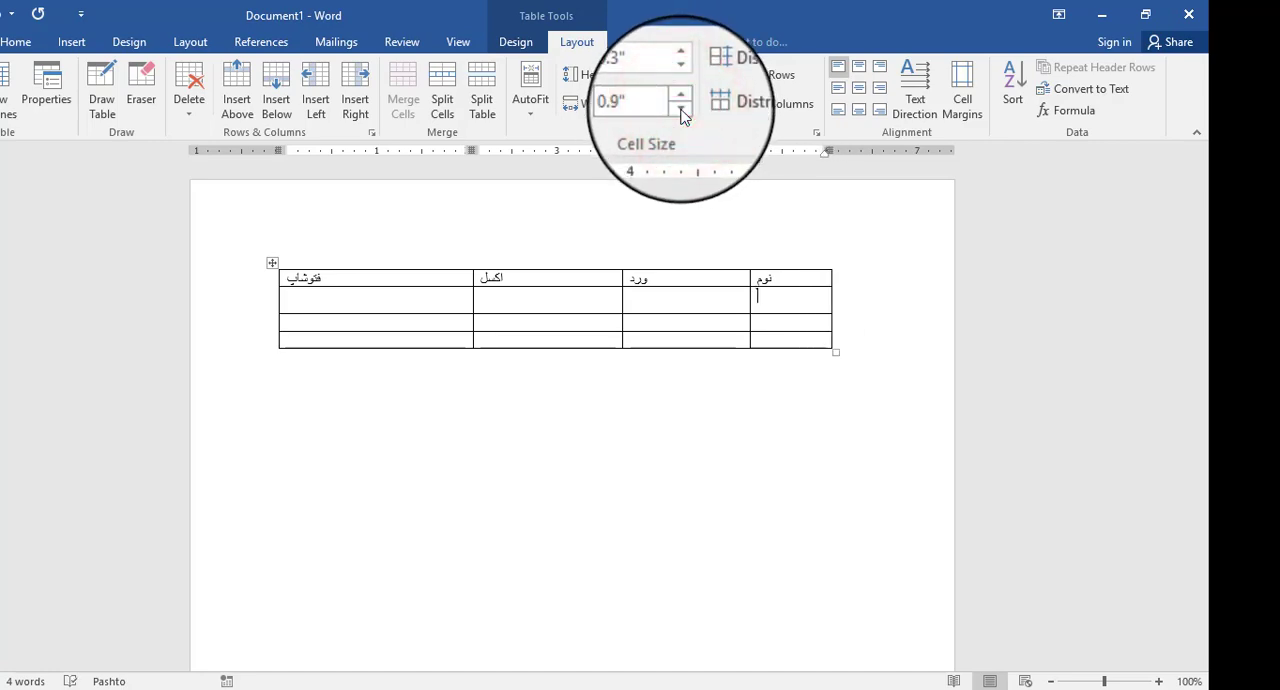
- From the cell below ورد, widen the column to 1.6" and reduce it to 1.4"
click(707, 286)
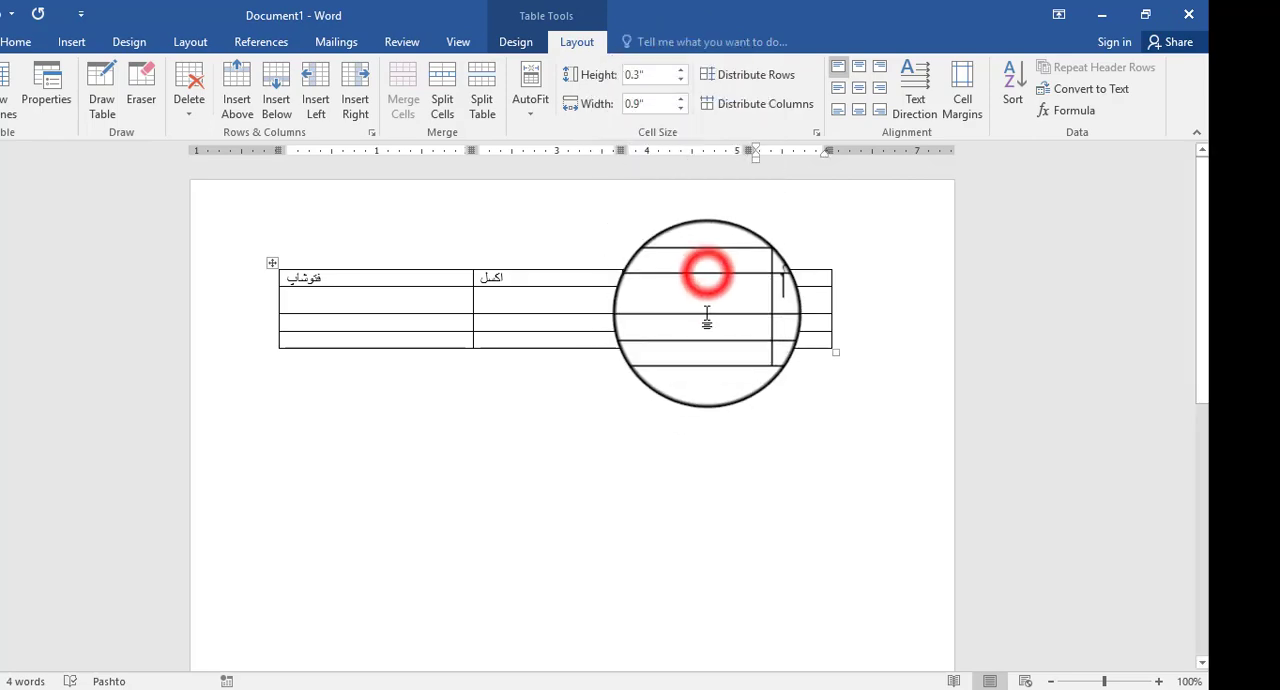
click(707, 313)
click(709, 294)
click(709, 294)
click(680, 106)
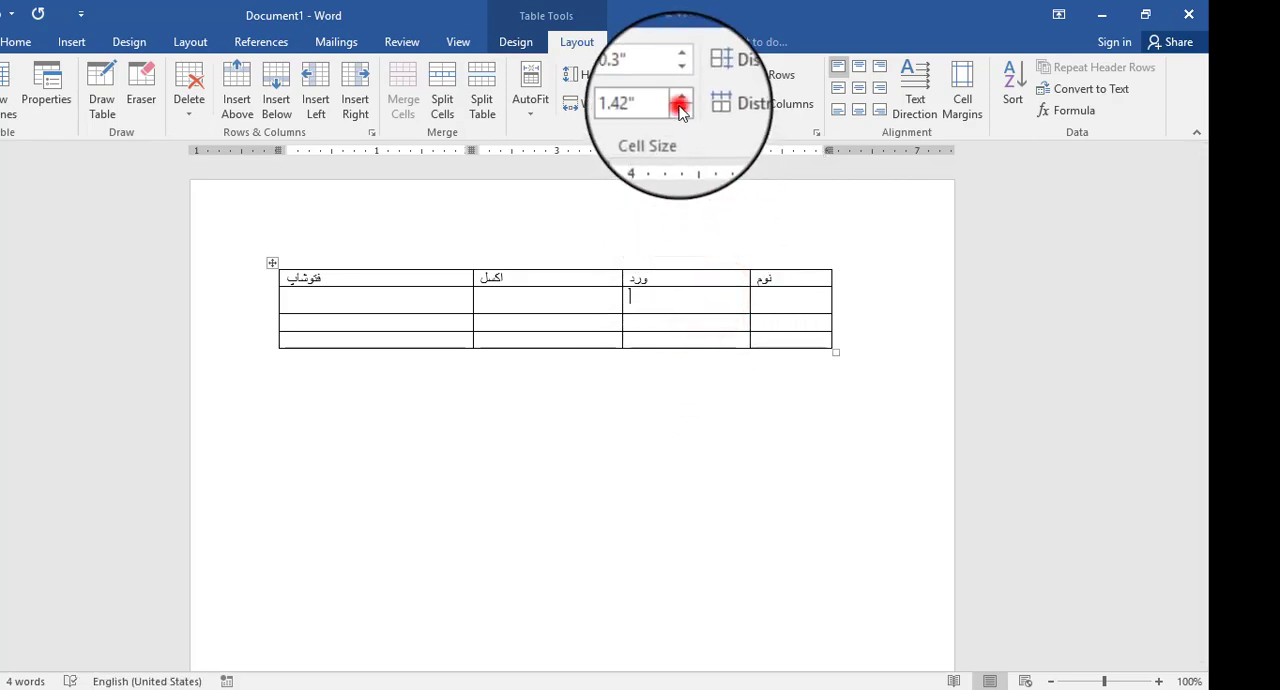
click(679, 101)
click(679, 101)
click(679, 101)
click(679, 101)
click(679, 101)
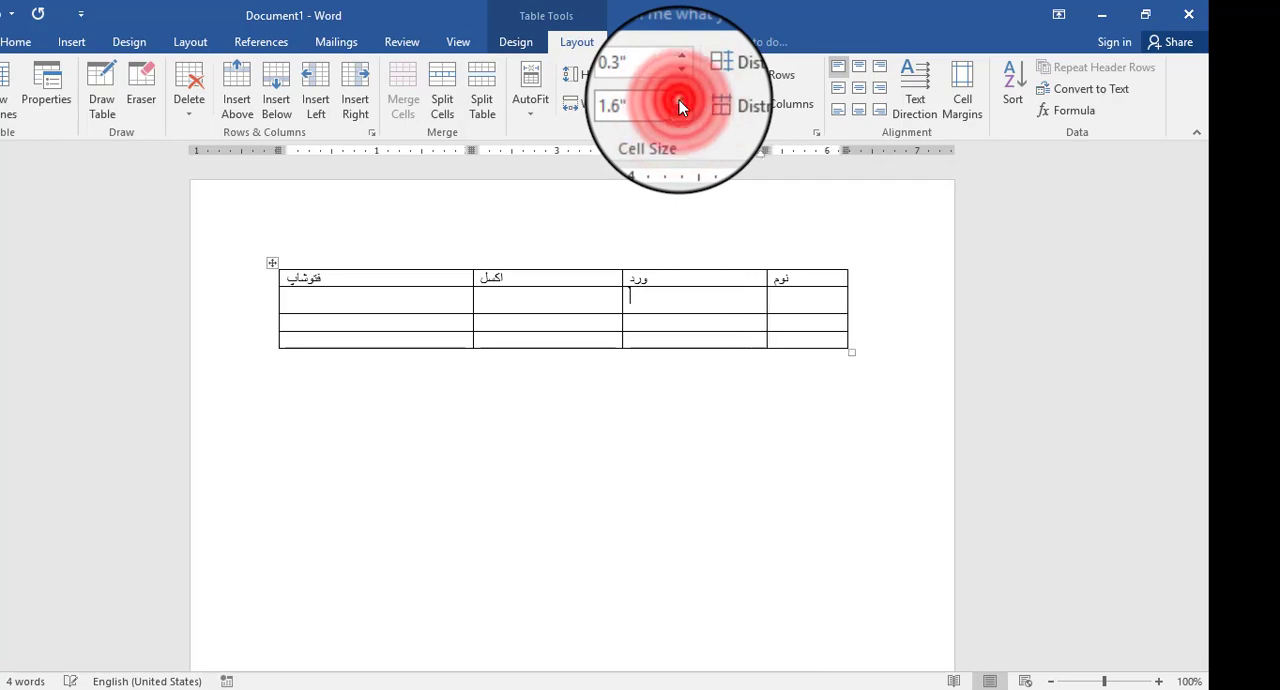
click(682, 110)
click(682, 110)
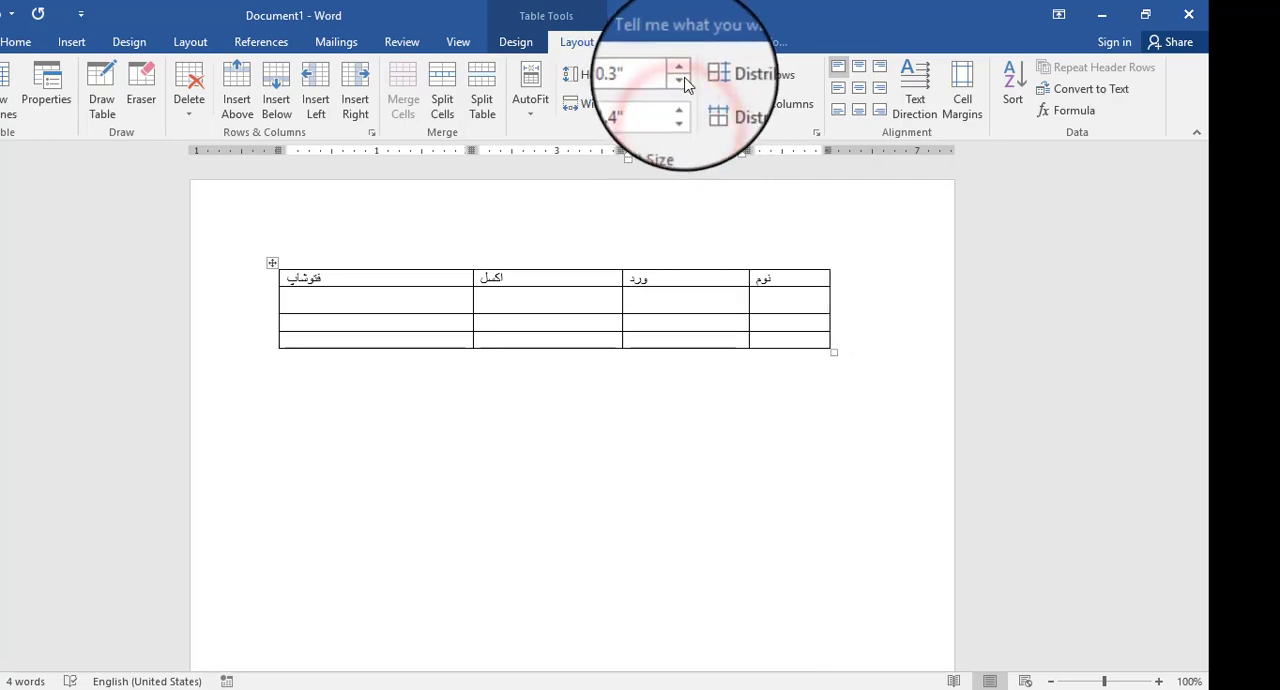
- Set the second row's height to 0.6" and widen the ورد column to about 1.75" by moving its border with نوم
click(684, 82)
click(680, 74)
click(680, 74)
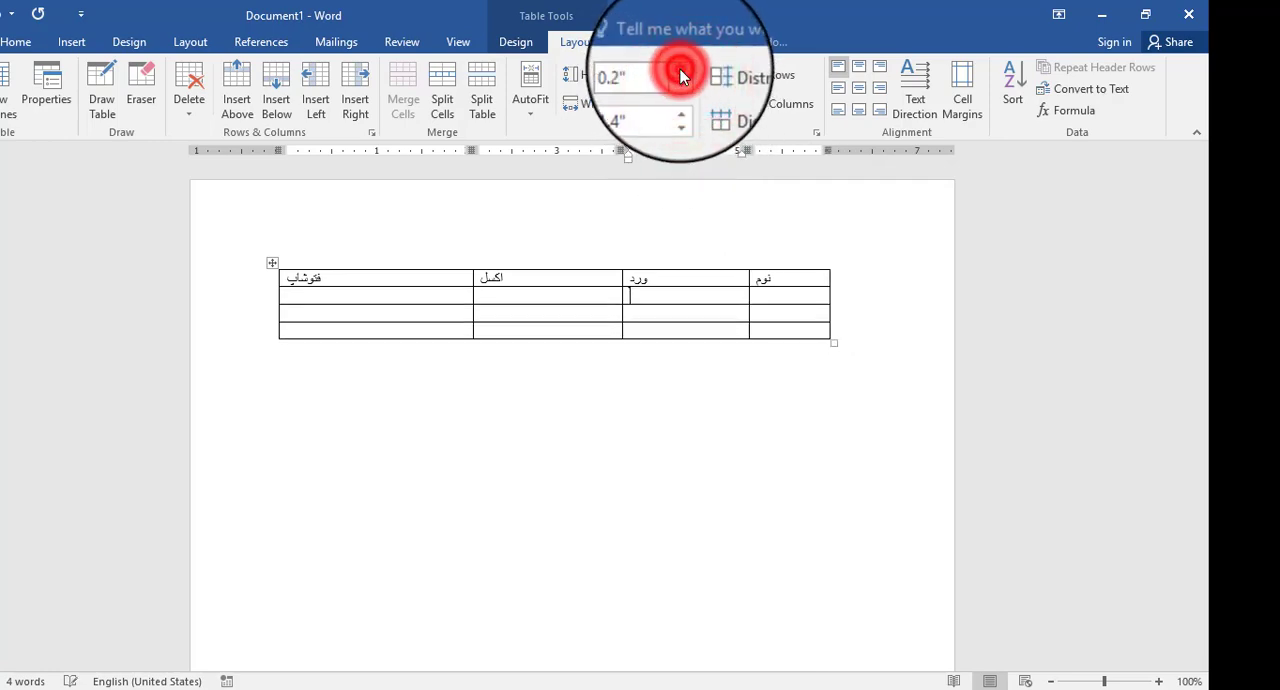
click(680, 74)
click(680, 74)
click(680, 74)
click(680, 74)
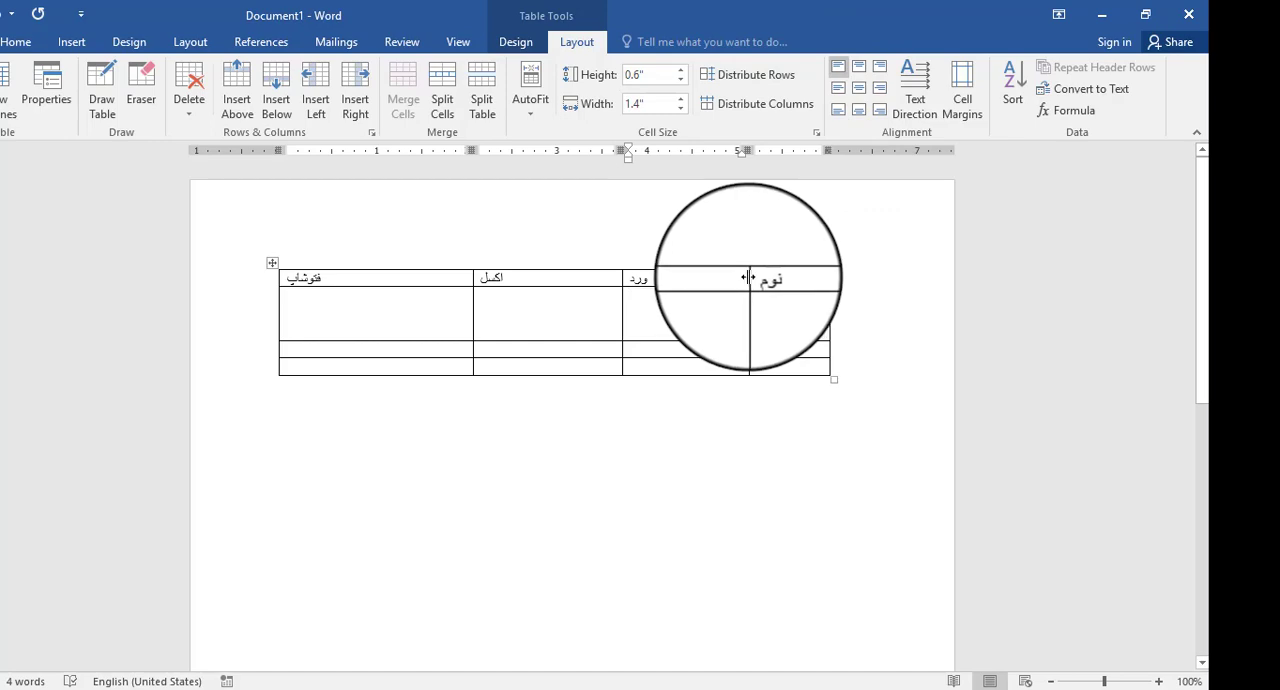
drag(748, 277, 787, 277)
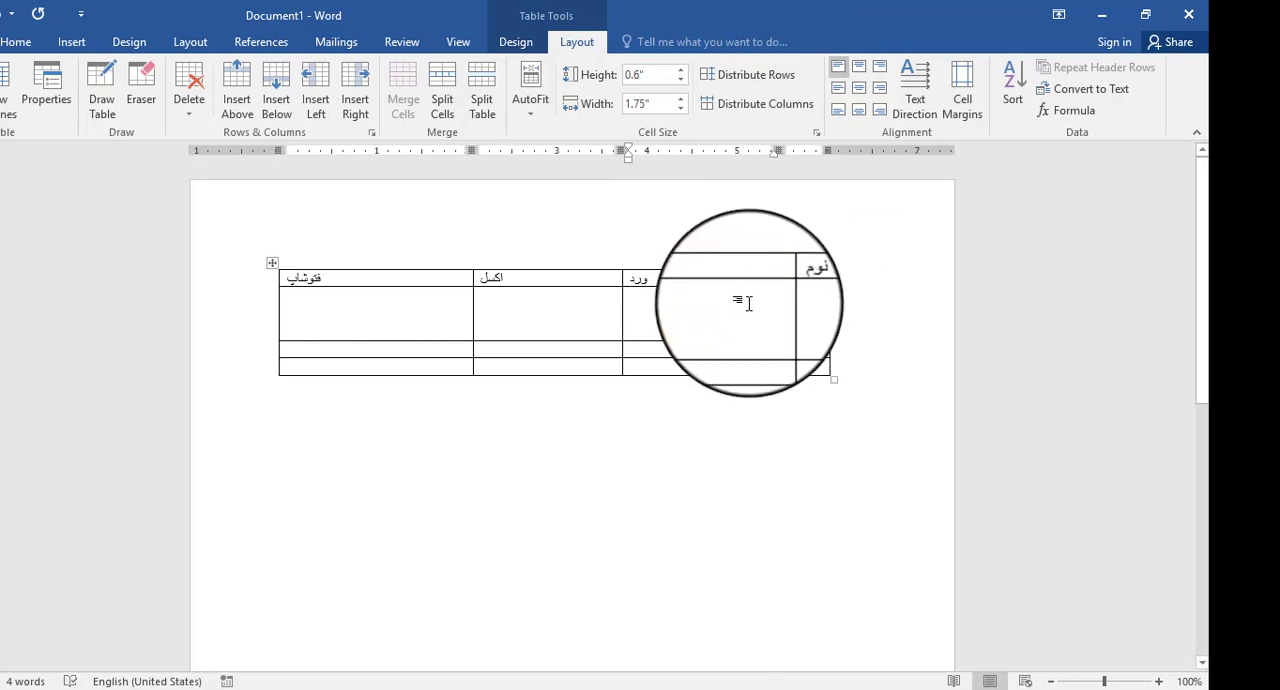
- Distribute the table's rows and columns evenly
click(760, 75)
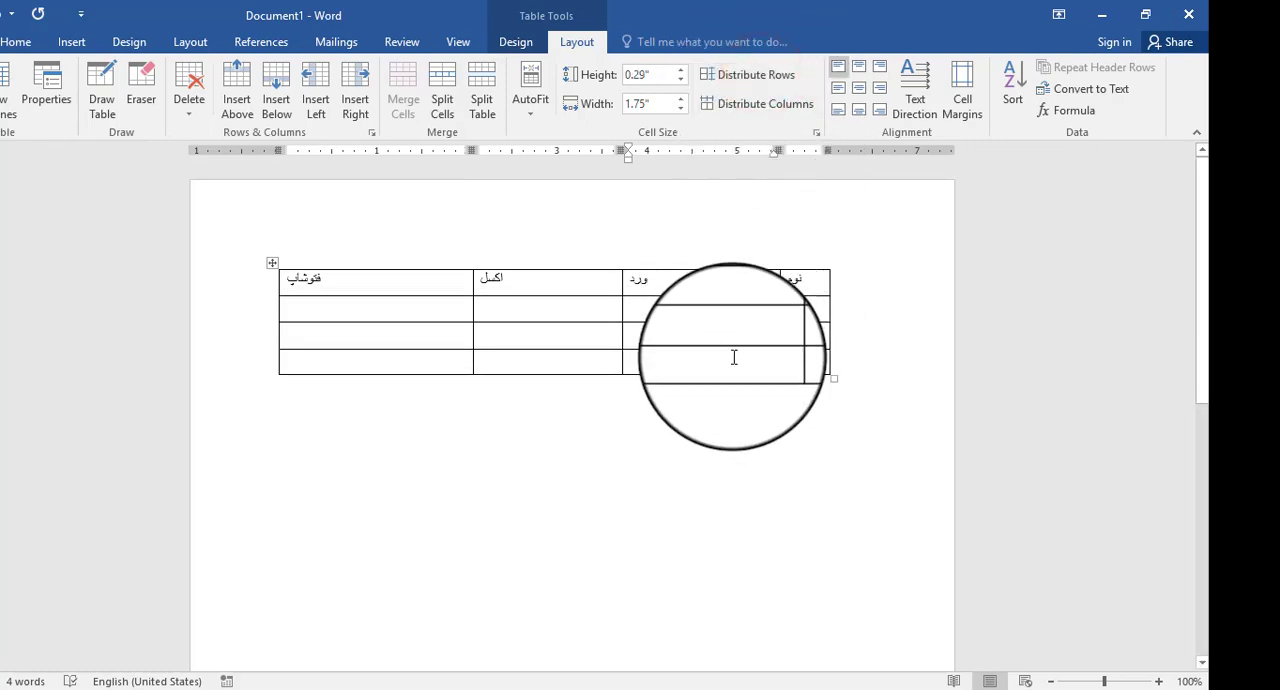
click(763, 102)
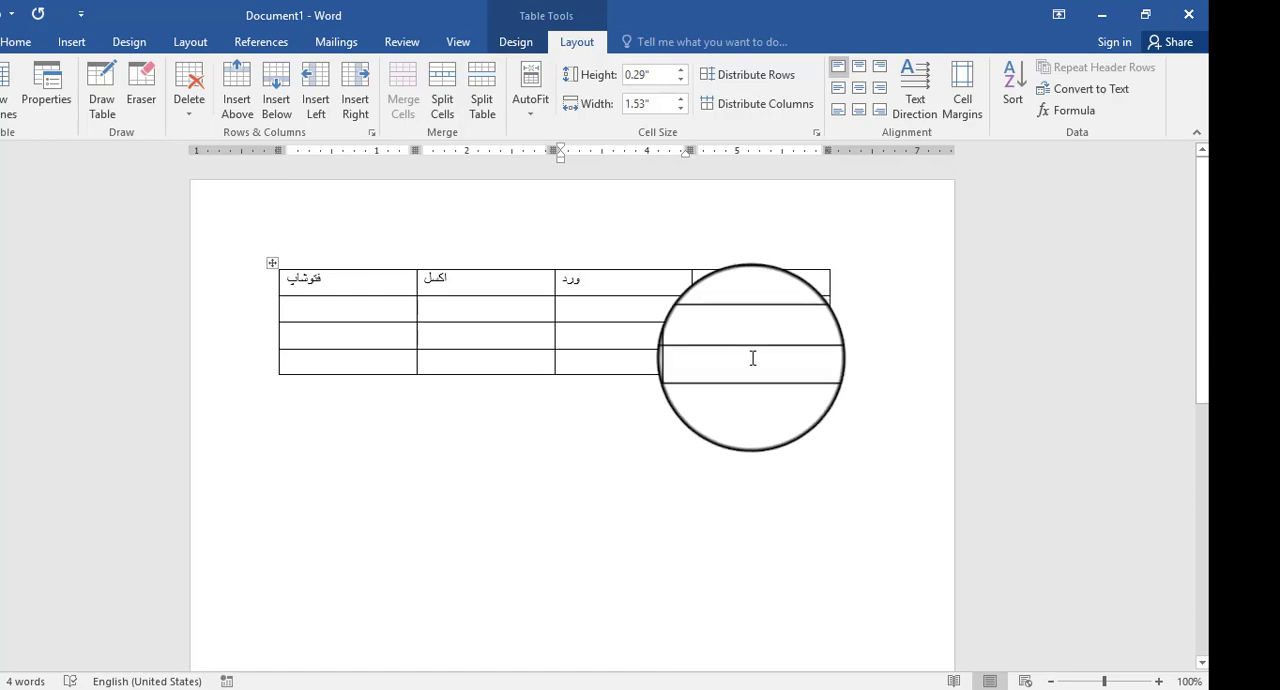
click(390, 689)
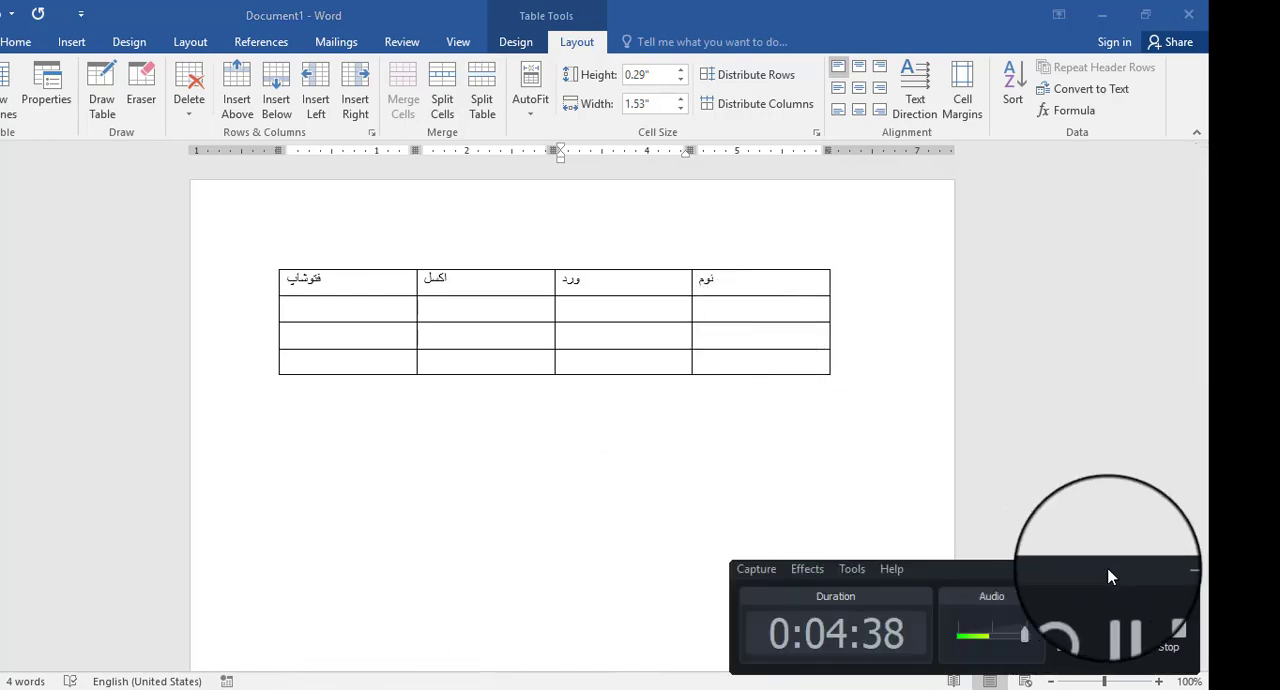
click(1118, 625)
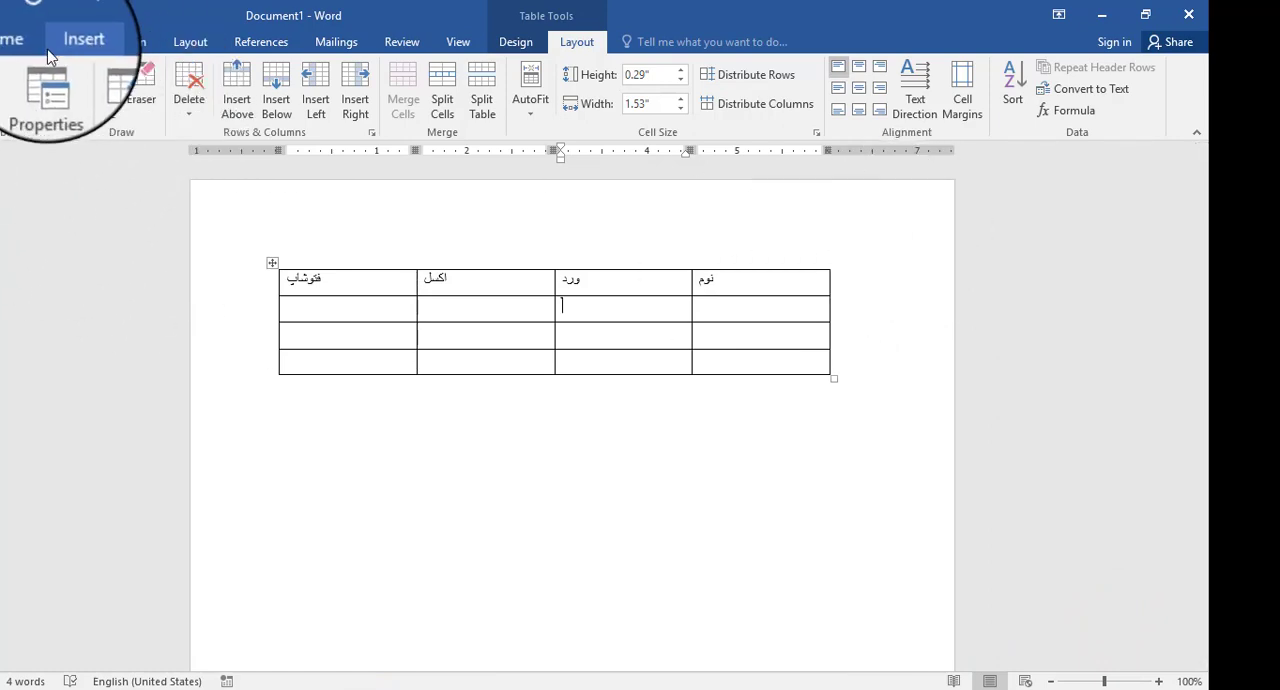
- Center the paragraph in the cell below ورد and the text of all four heading cells
click(20, 45)
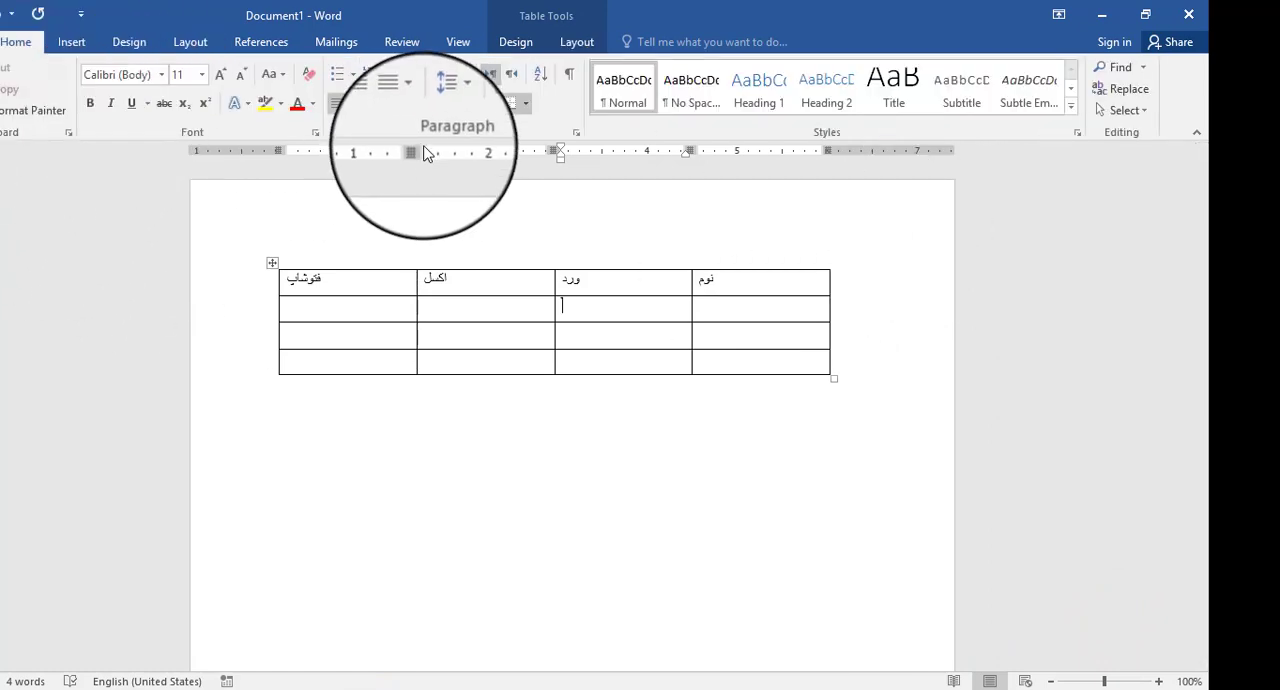
click(360, 102)
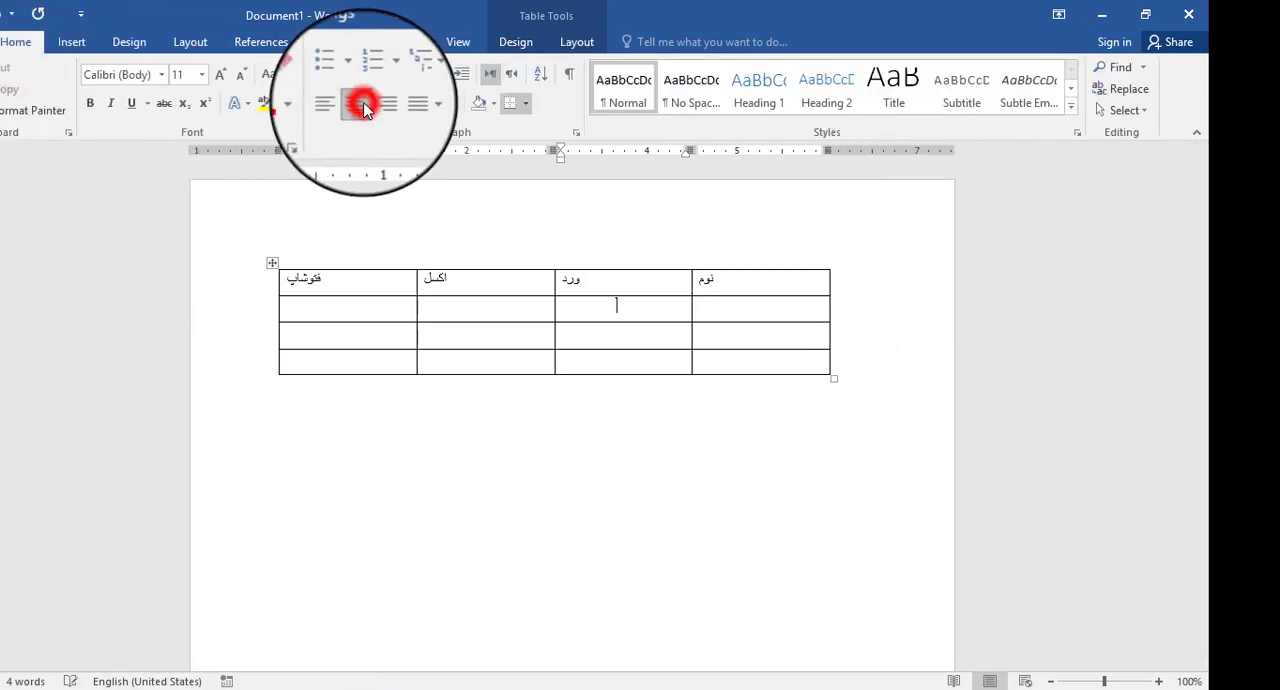
double_click(710, 282)
drag(715, 284, 286, 263)
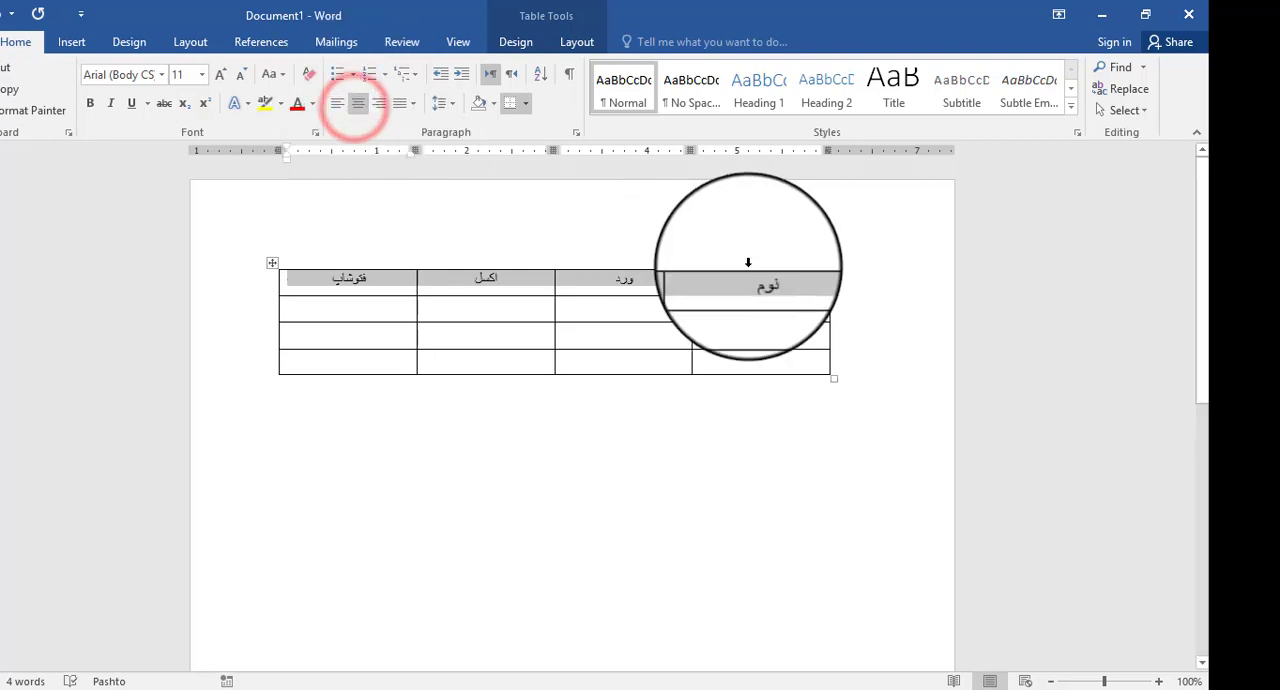
- Try right and left alignment on the four headings and center them again
click(376, 108)
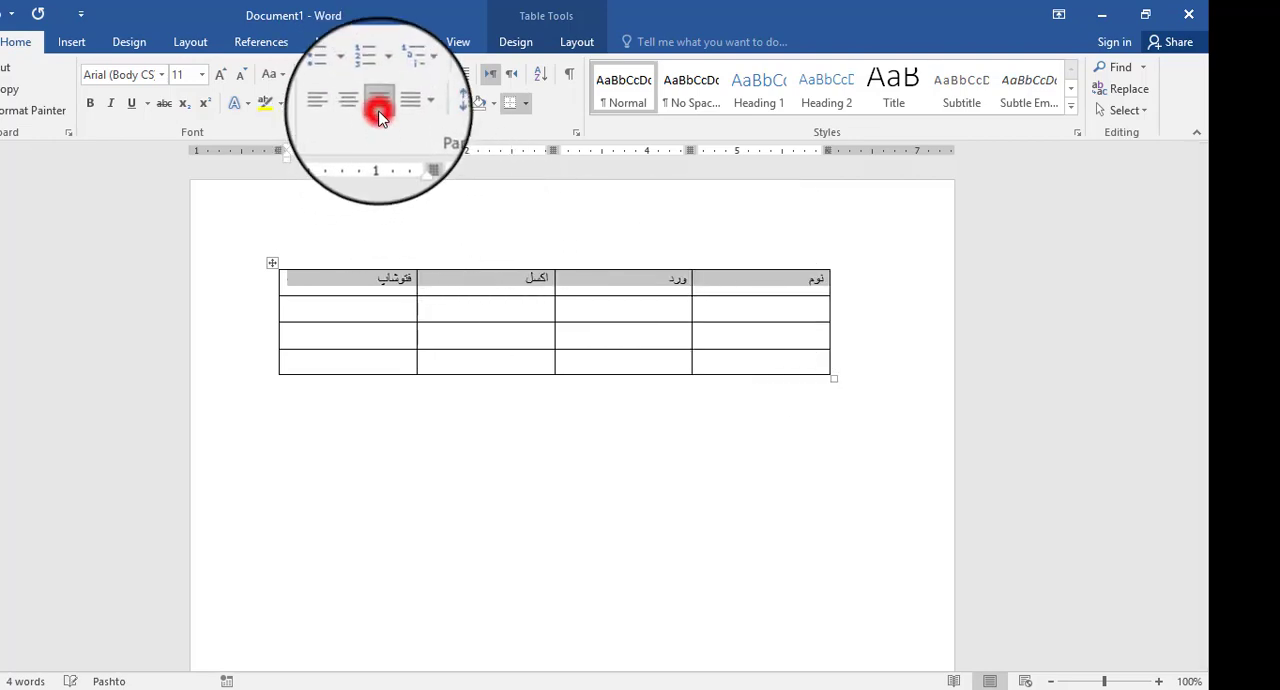
click(340, 106)
click(355, 110)
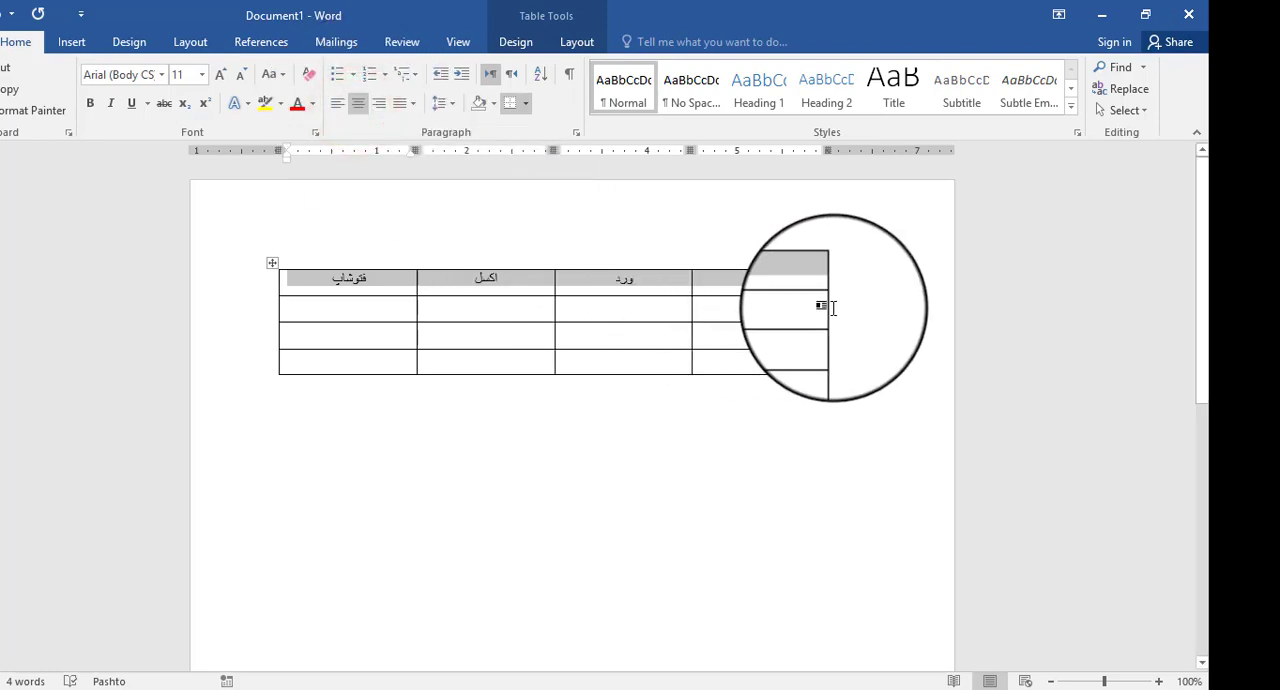
- Increase the heading row's height to about 0.43" by moving its lower border
click(763, 312)
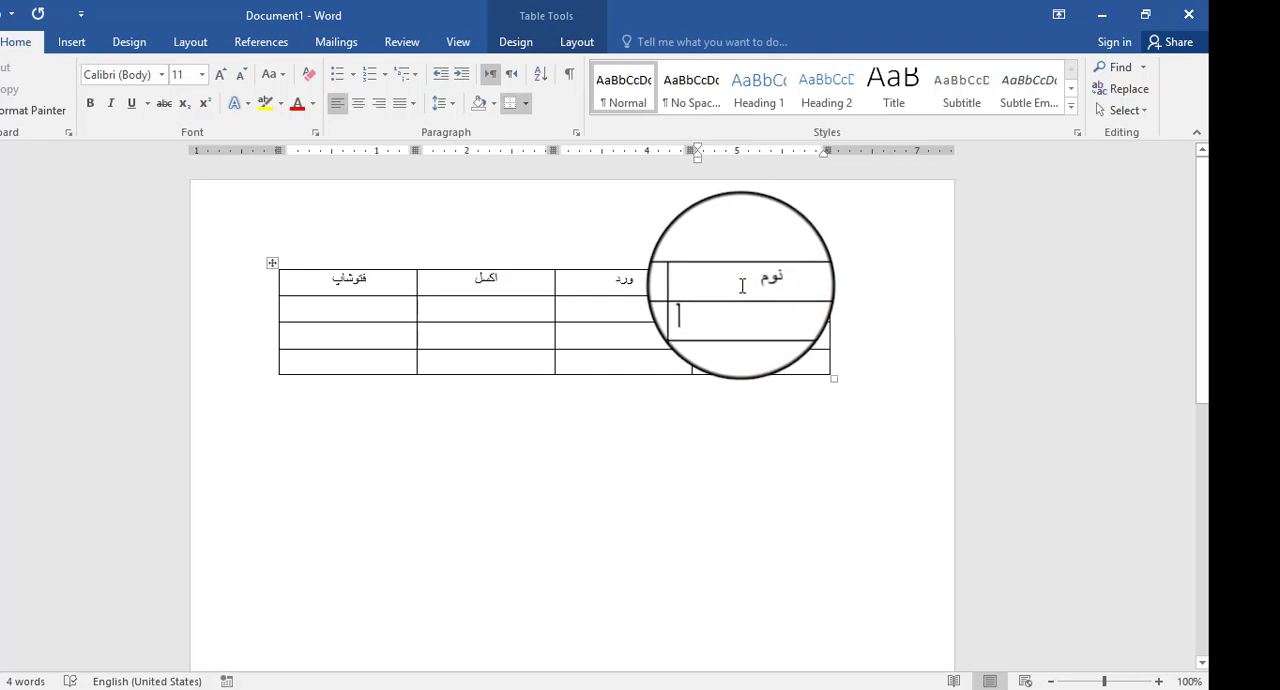
click(739, 280)
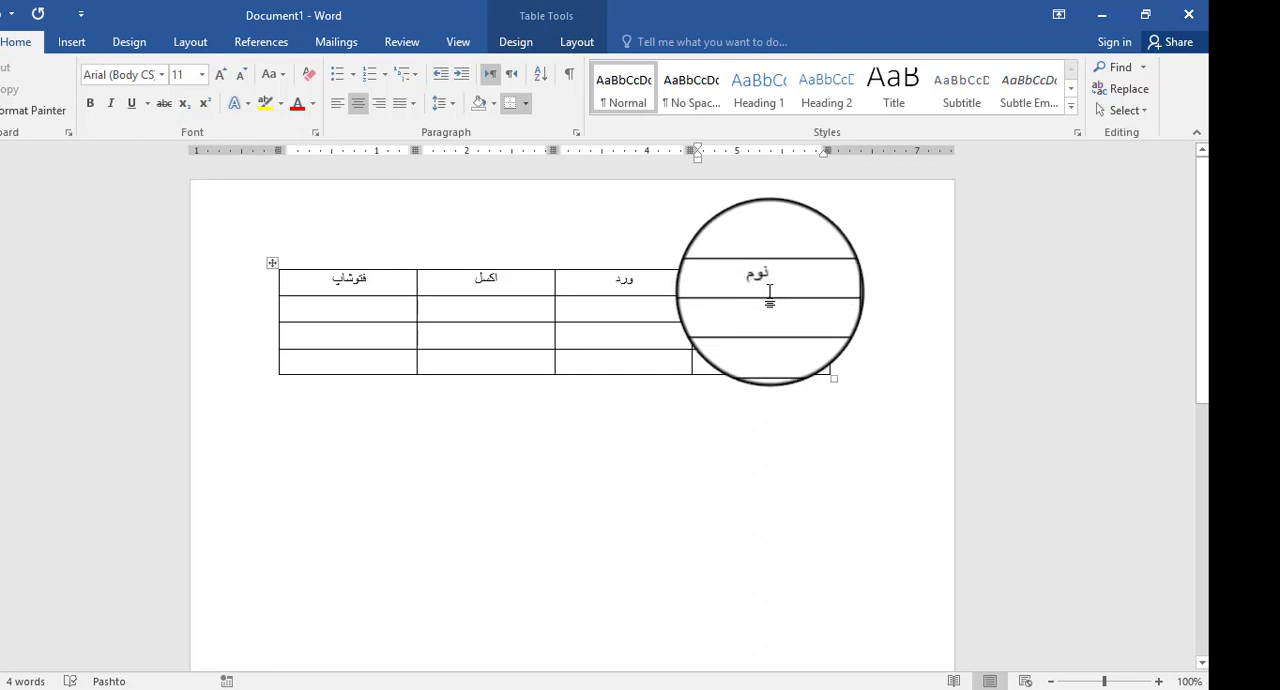
drag(772, 297, 771, 308)
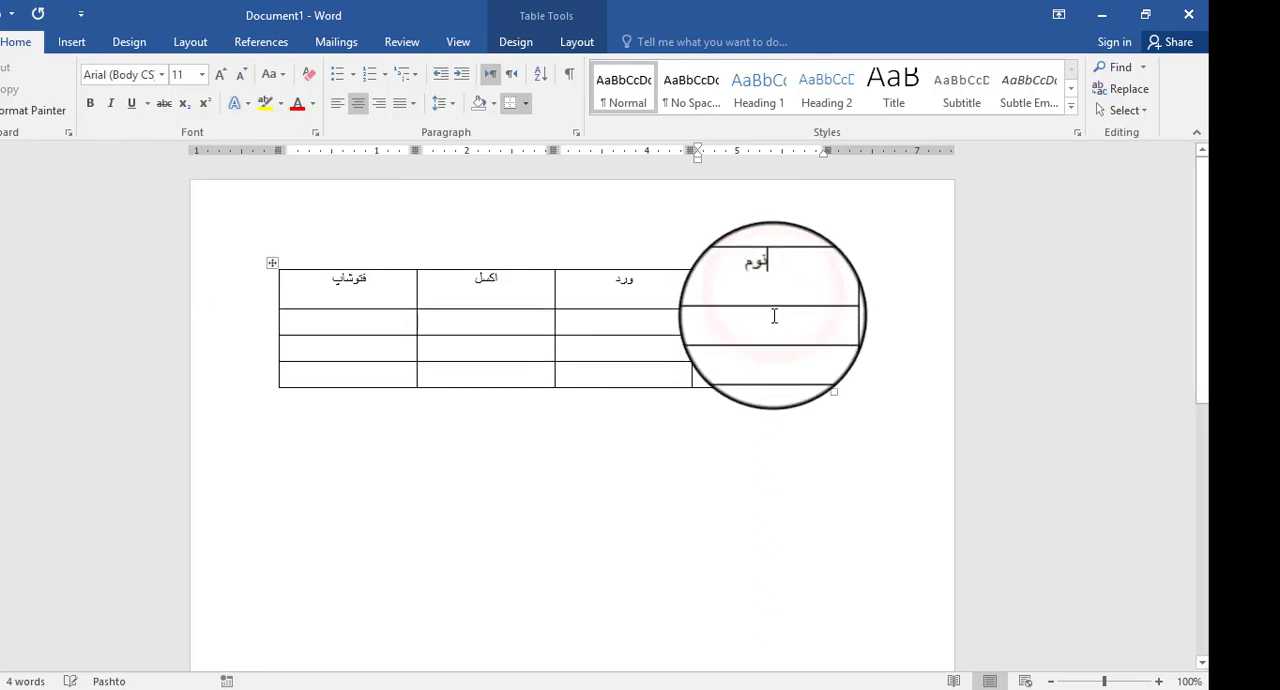
- Center the ورد heading both vertically and horizontally in its cell
click(764, 330)
click(653, 302)
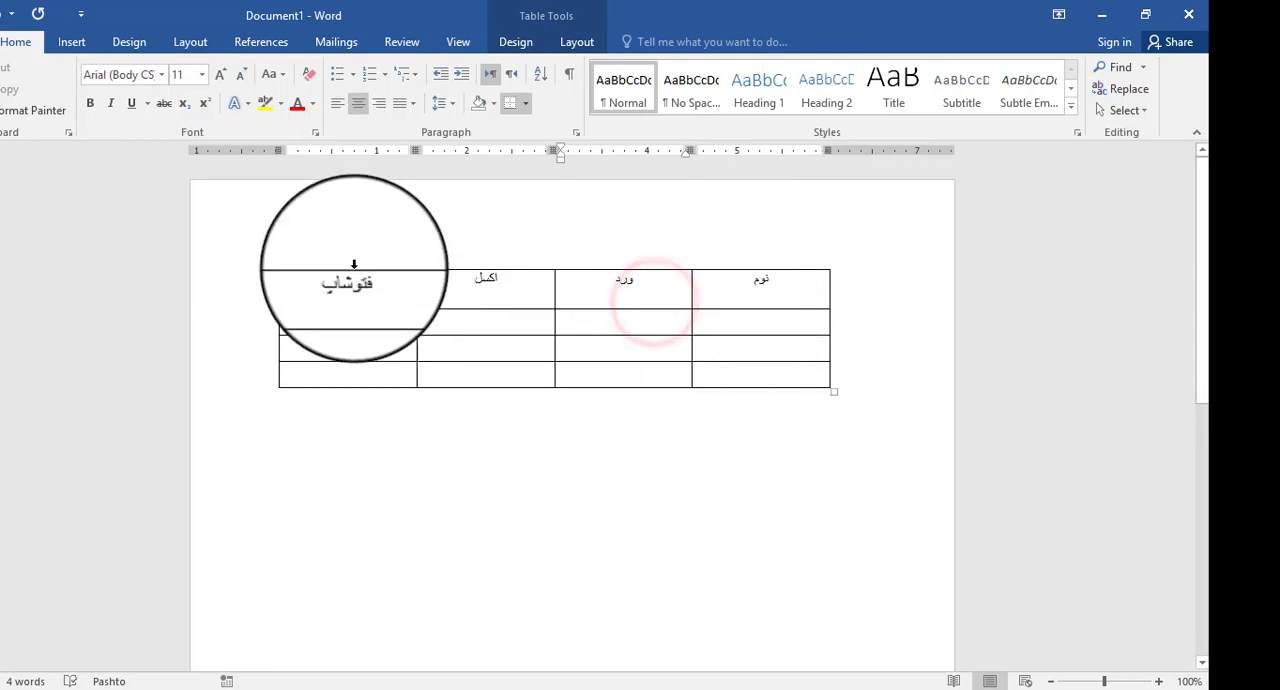
click(576, 41)
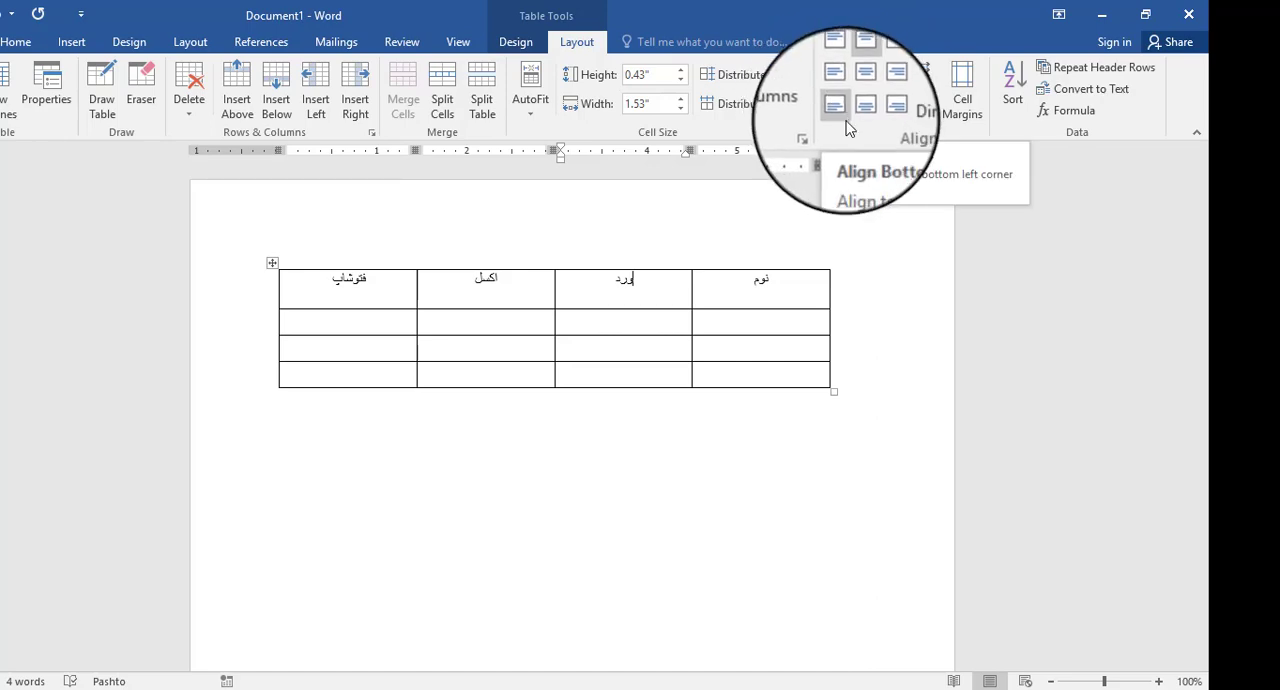
click(858, 90)
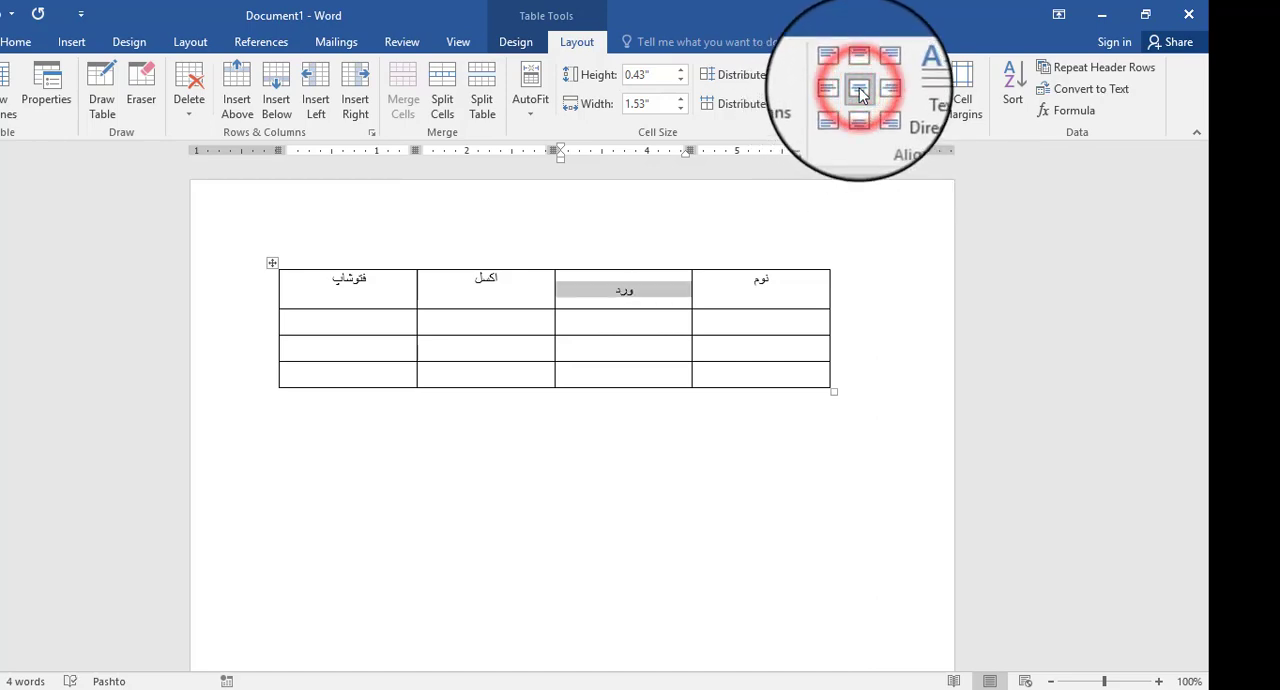
- Center the text of all four heading cells both vertically and horizontally
click(803, 296)
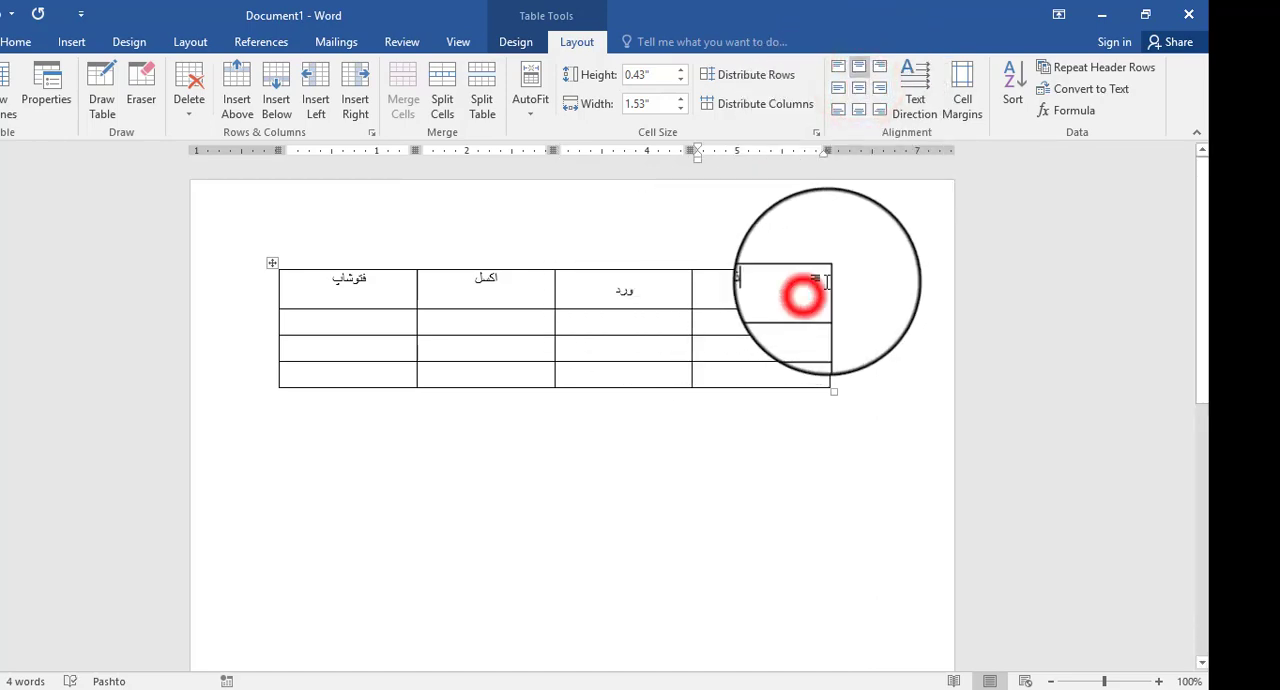
drag(828, 281, 480, 287)
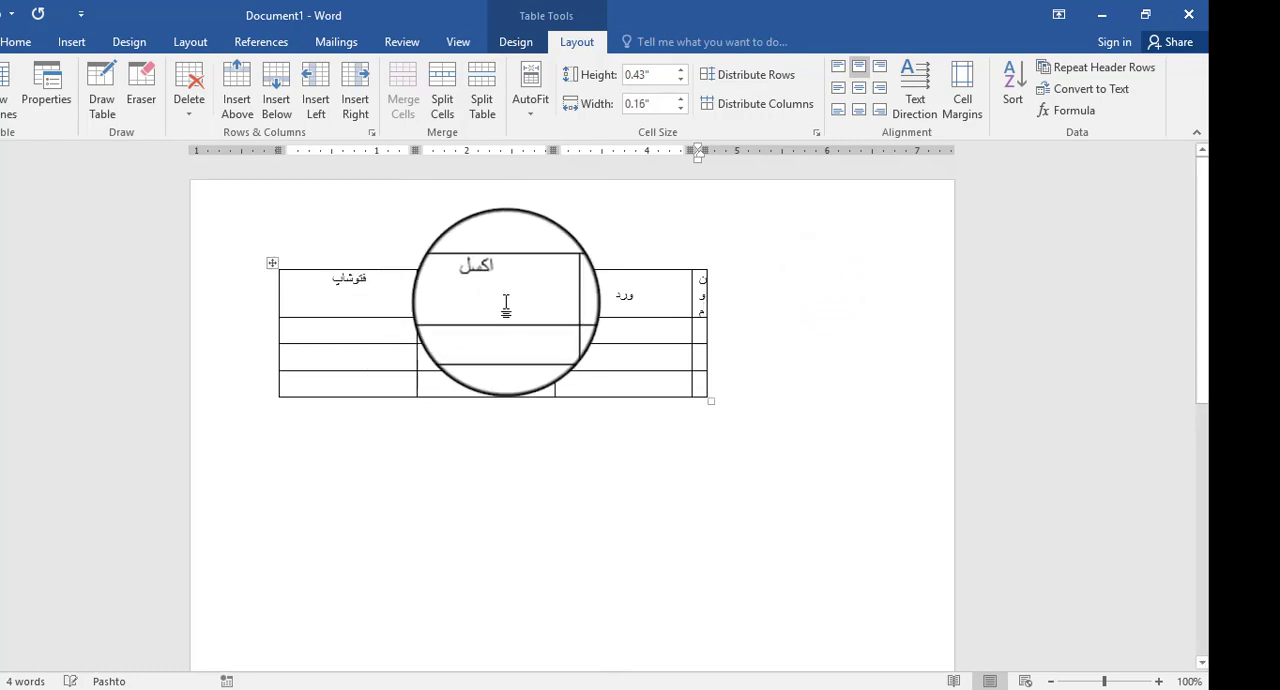
key(ctrl+z)
click(795, 281)
drag(795, 281, 362, 290)
click(859, 90)
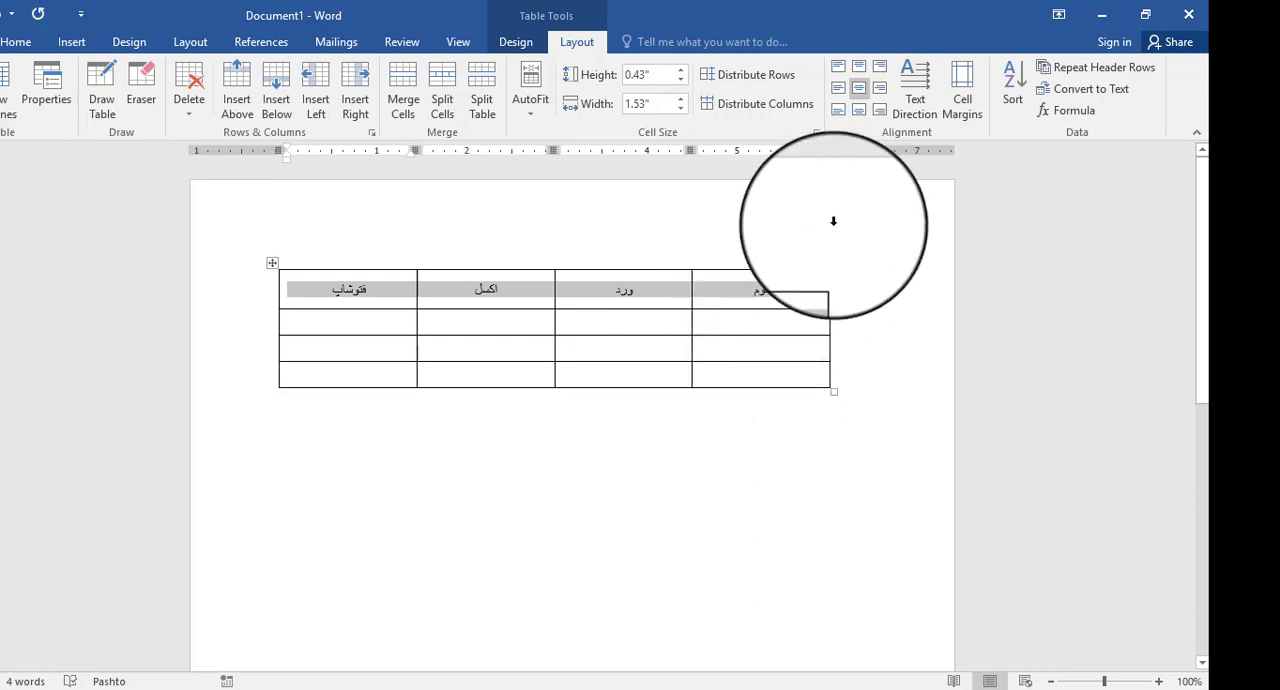
- Try bottom center, bottom left, bottom right, top right and top center alignment on the four headings, then restore full centering
click(858, 110)
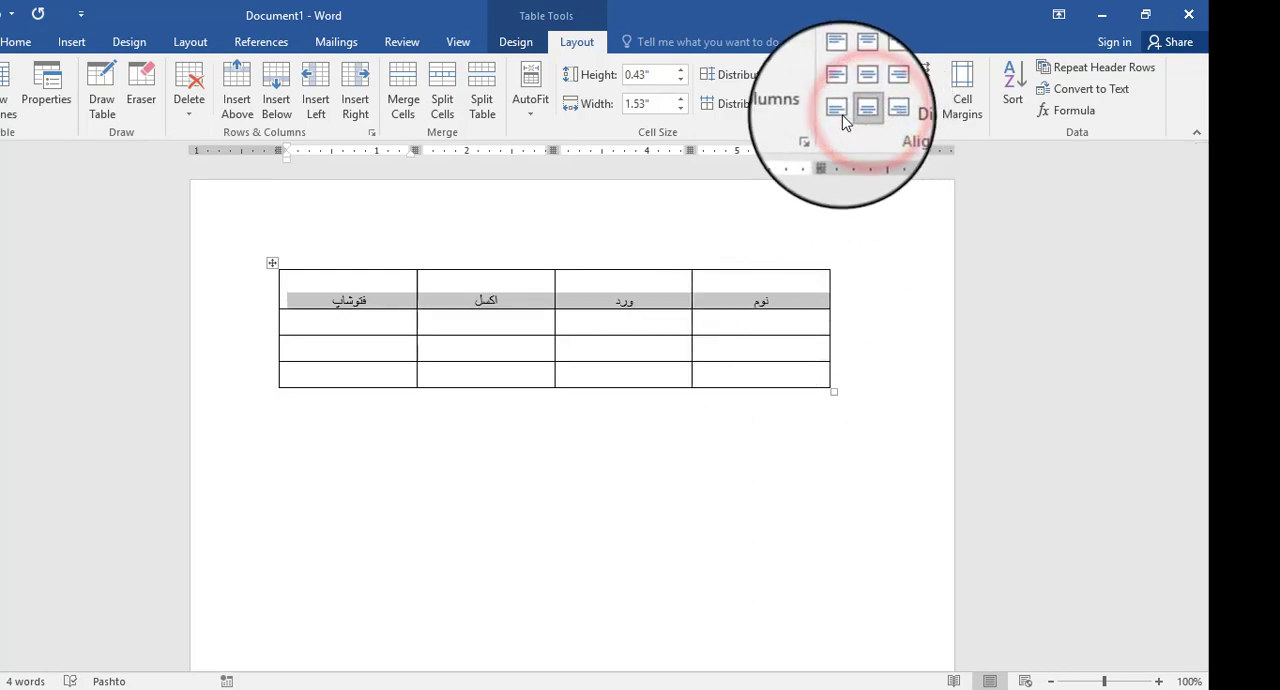
click(836, 118)
click(871, 110)
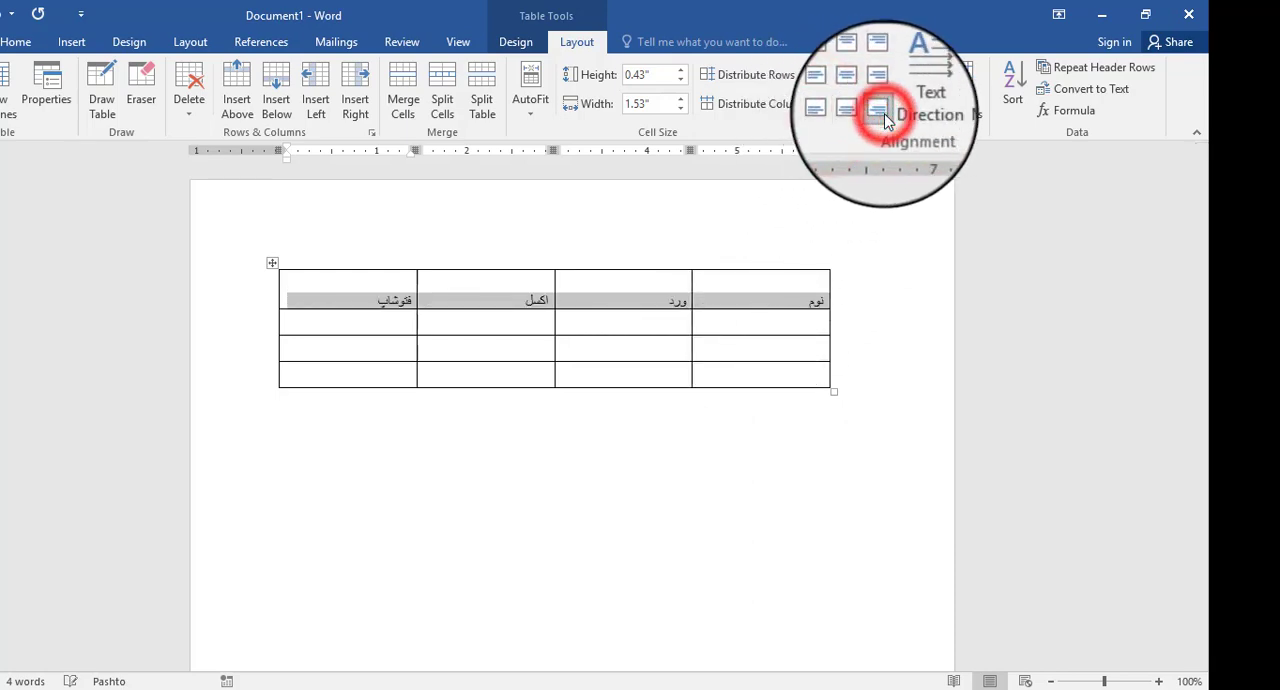
click(875, 70)
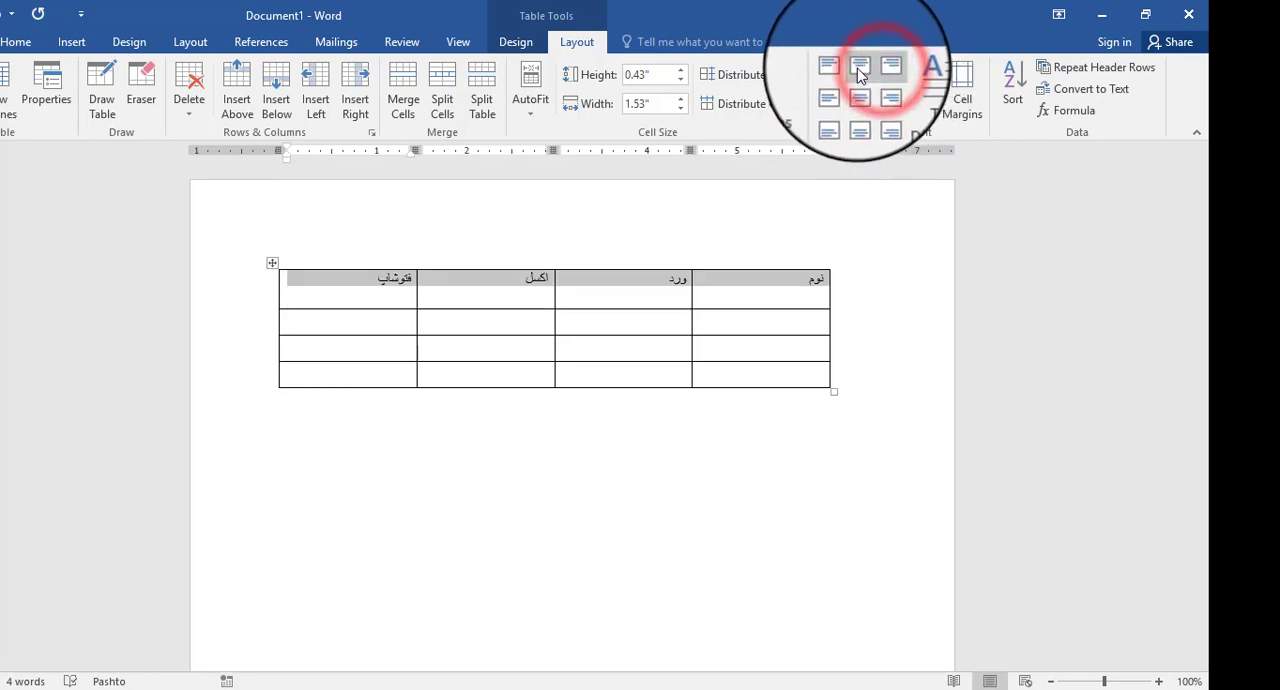
click(855, 69)
click(864, 93)
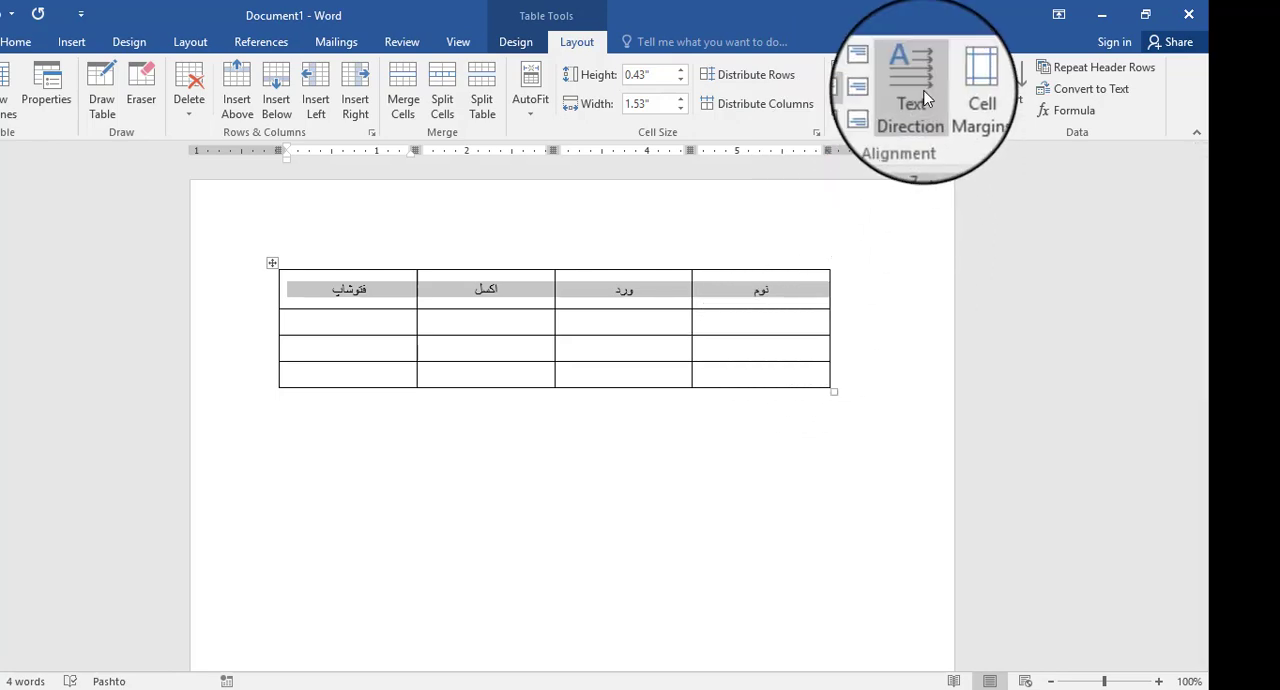
- Change the text direction of the نوم heading to vertical, rotated 90° counterclockwise
click(768, 307)
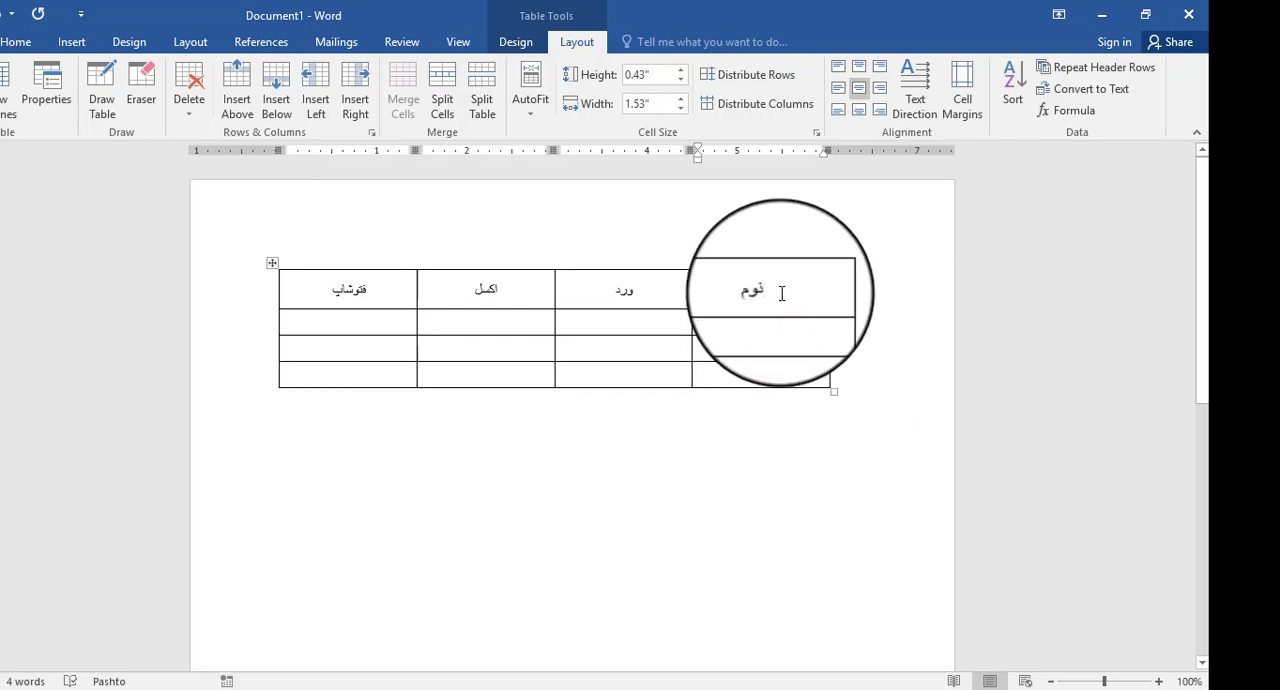
double_click(775, 291)
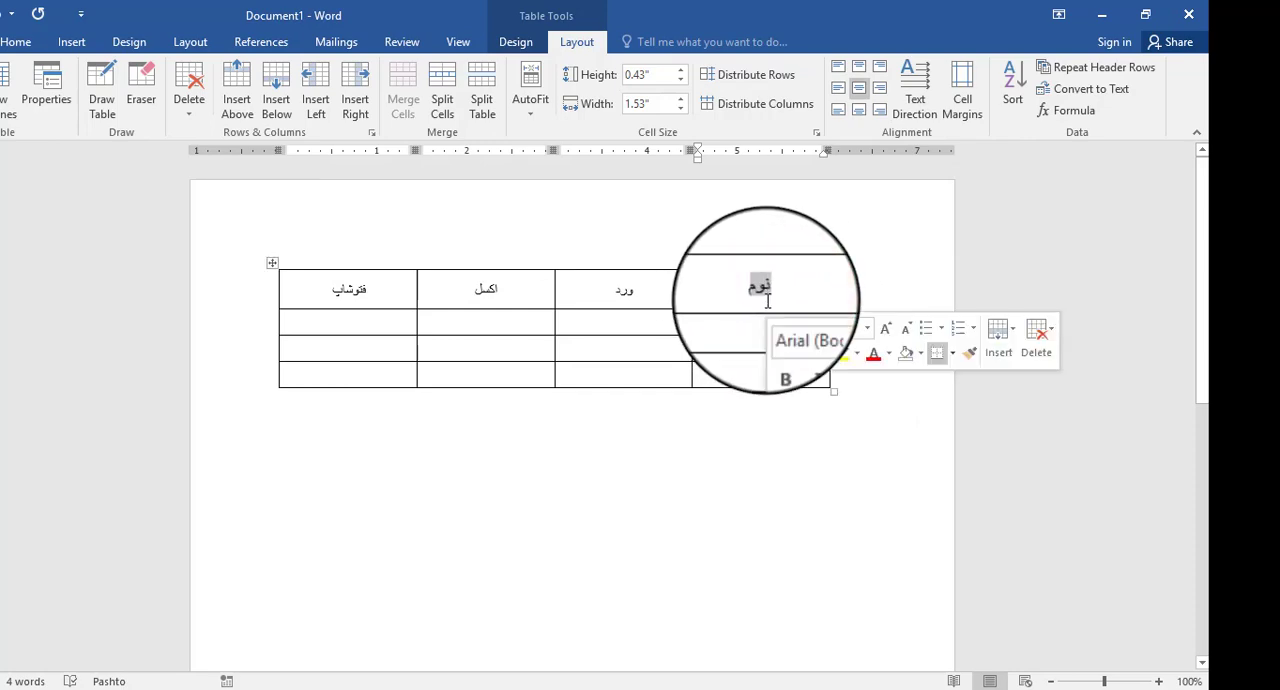
click(781, 302)
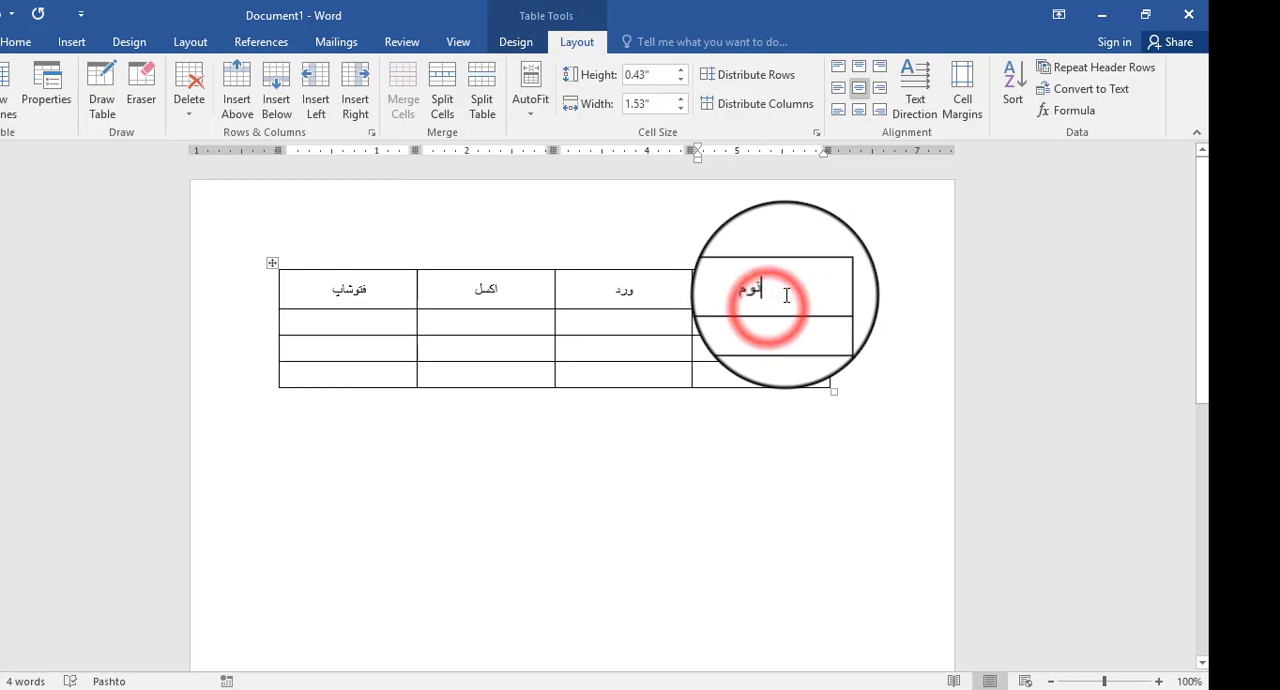
click(911, 87)
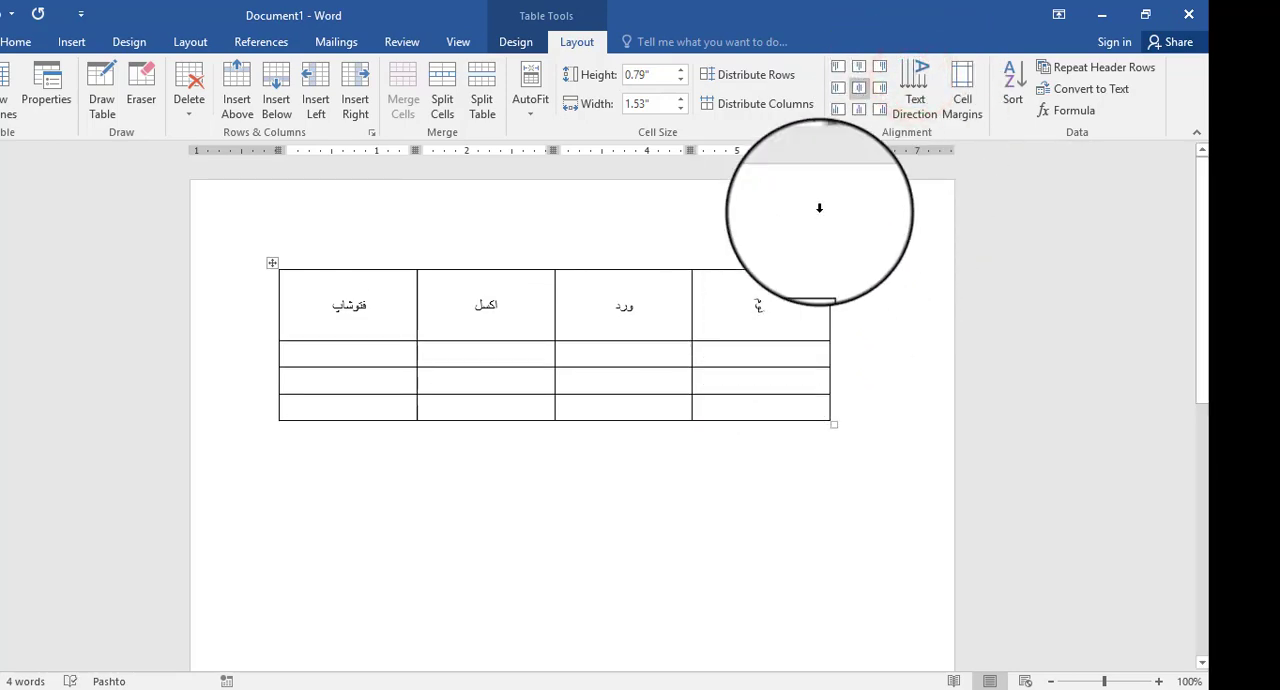
click(918, 73)
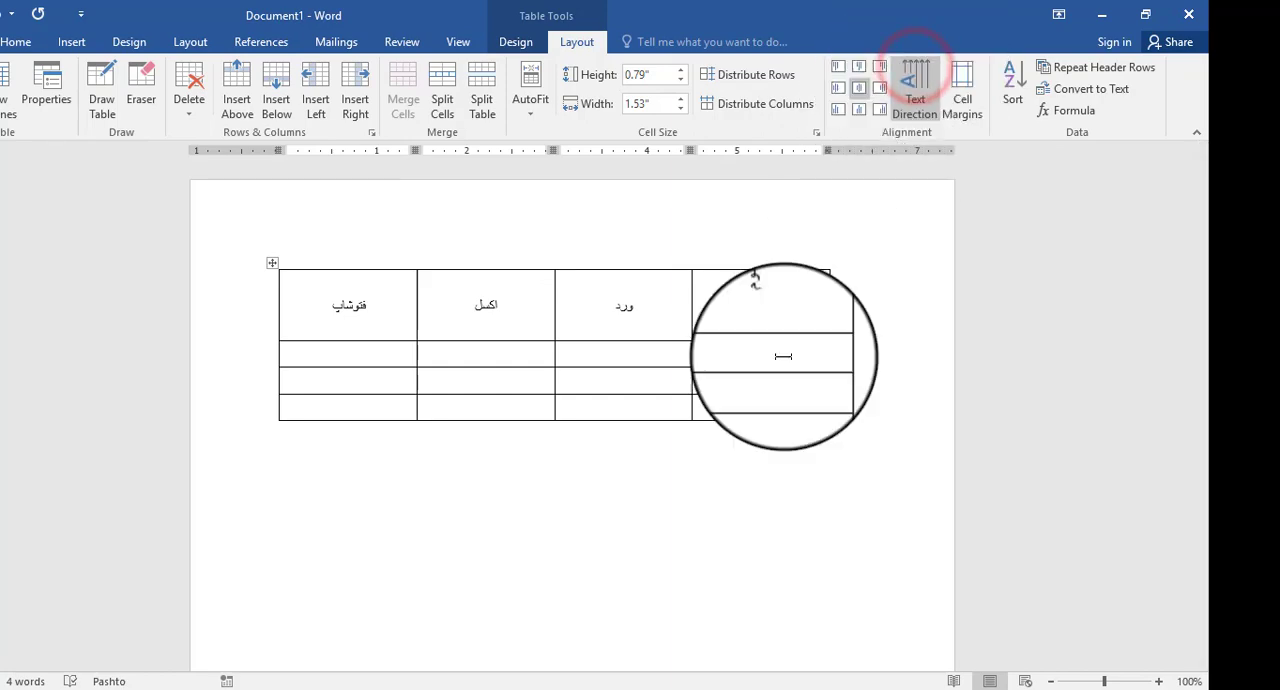
- Turn the فتوشاپ heading's text vertical, rotated 90° counterclockwise like the نوم heading
click(638, 309)
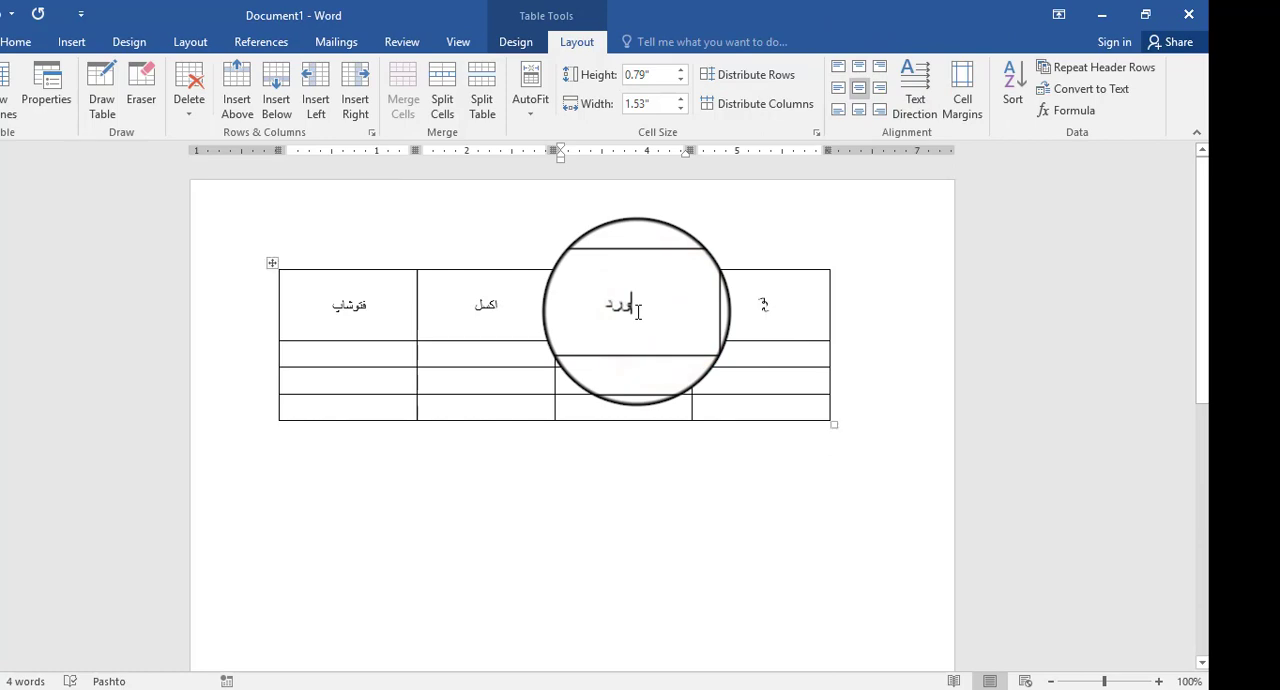
click(636, 311)
click(306, 304)
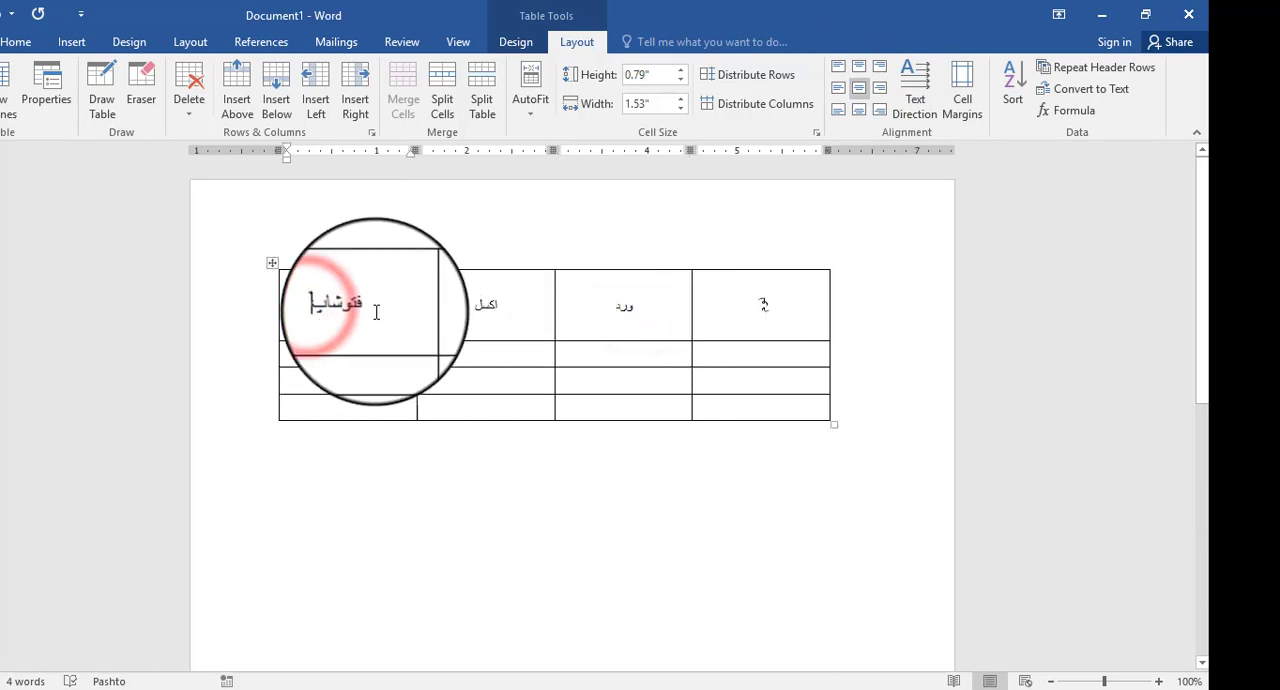
click(918, 85)
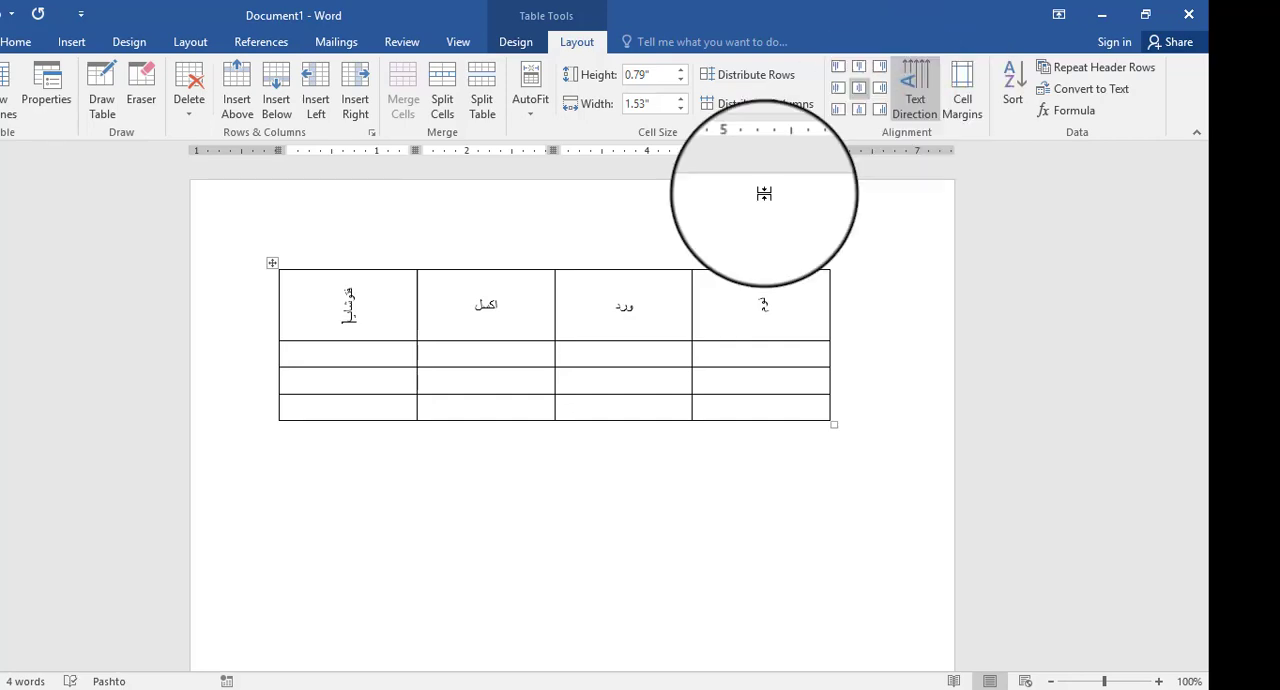
click(527, 355)
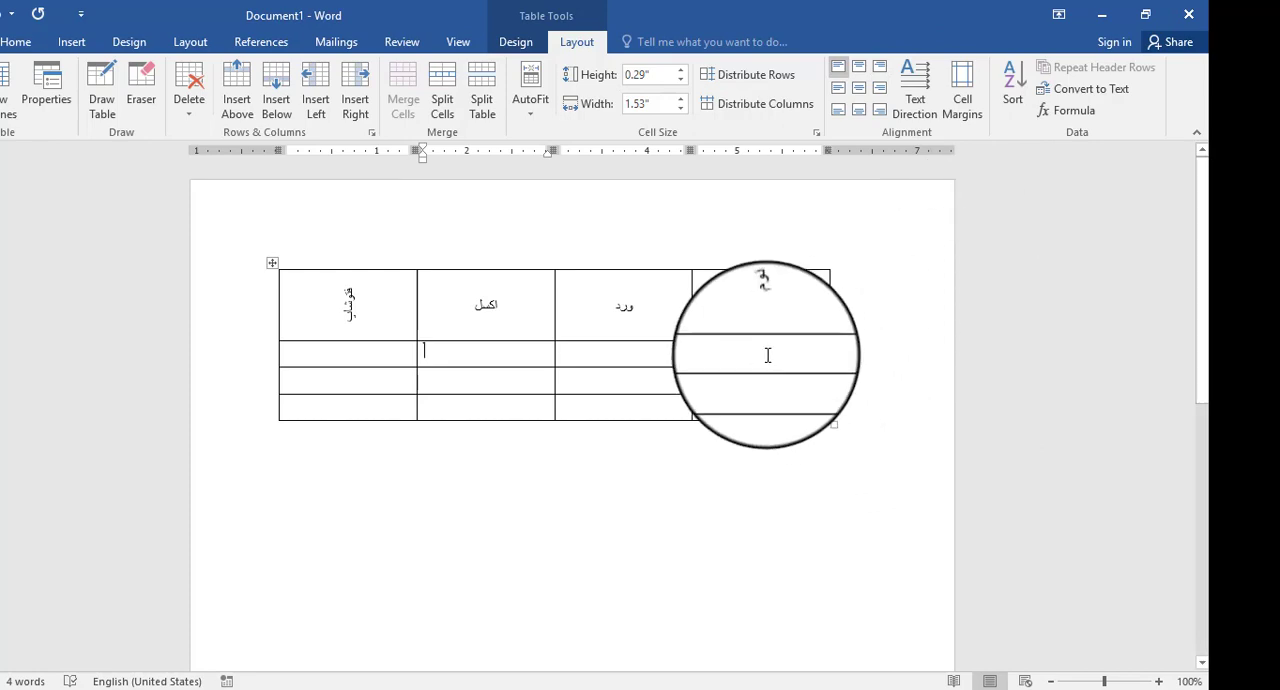
click(503, 374)
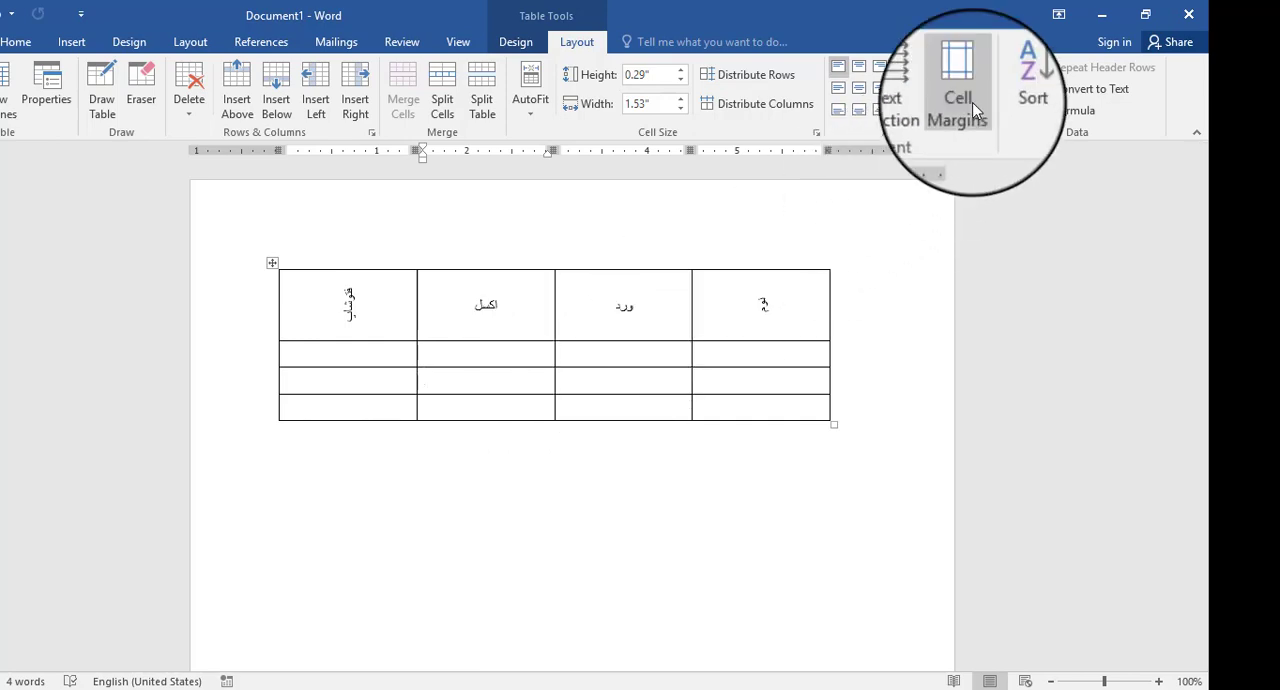
click(755, 353)
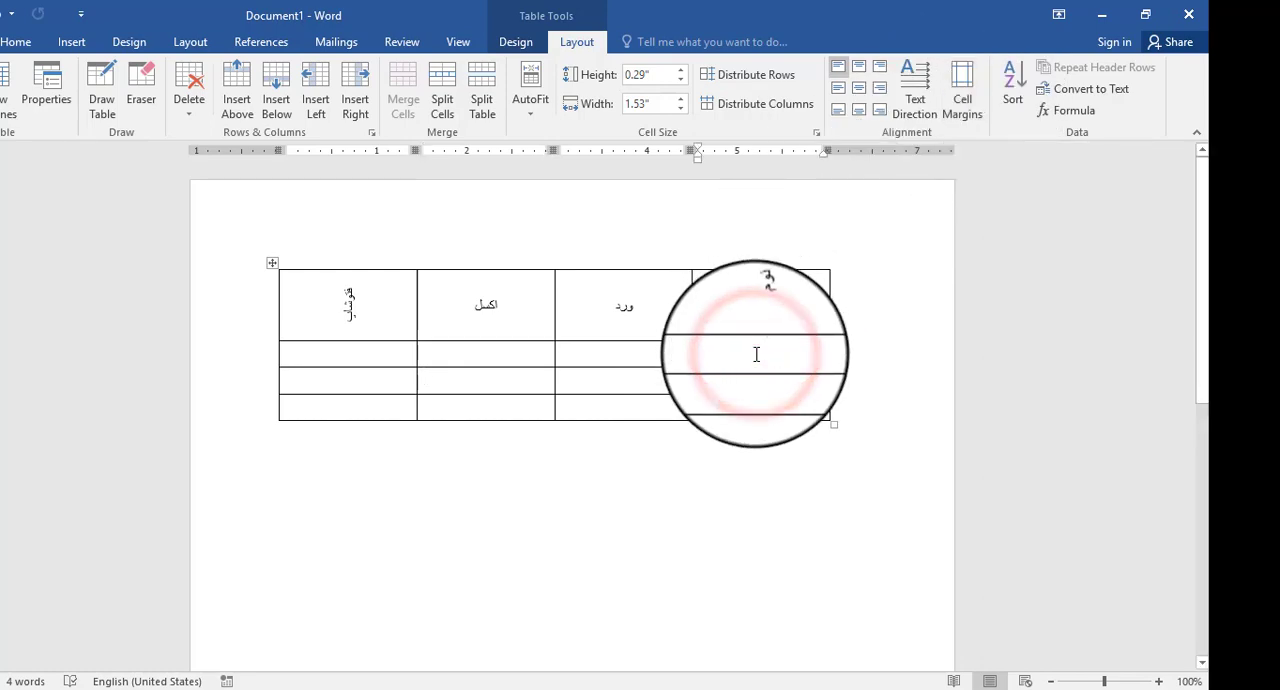
click(673, 316)
click(965, 70)
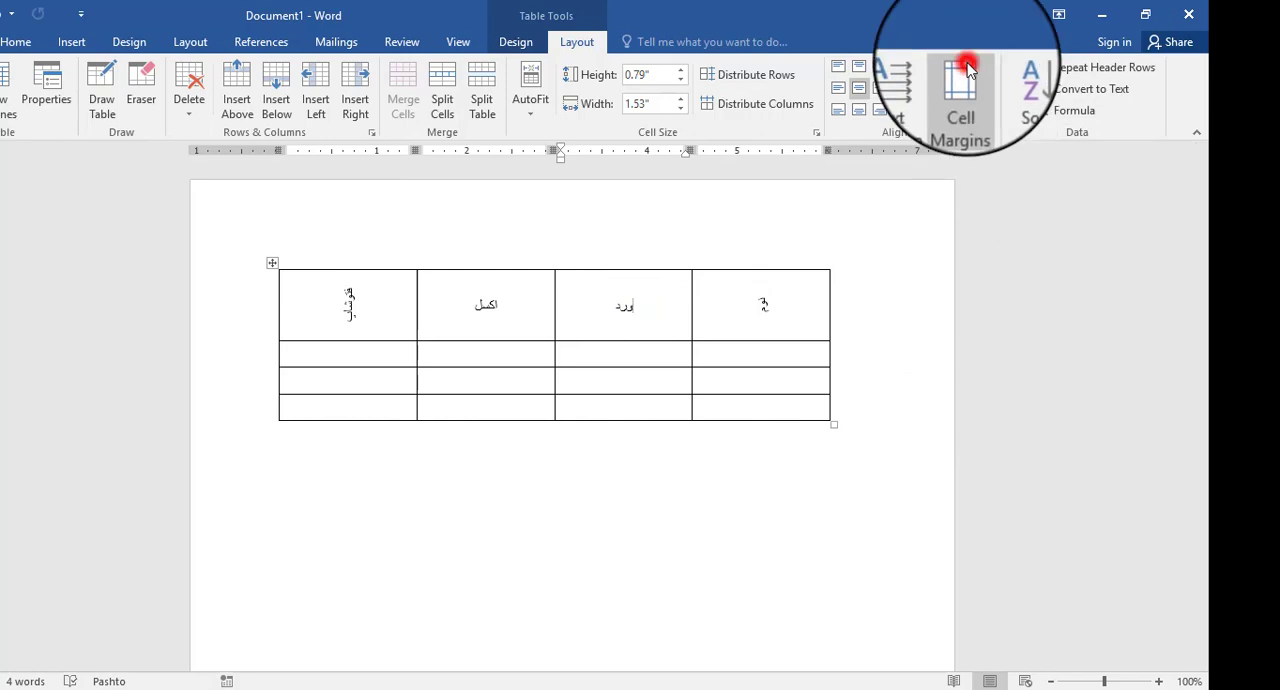
drag(573, 238, 999, 216)
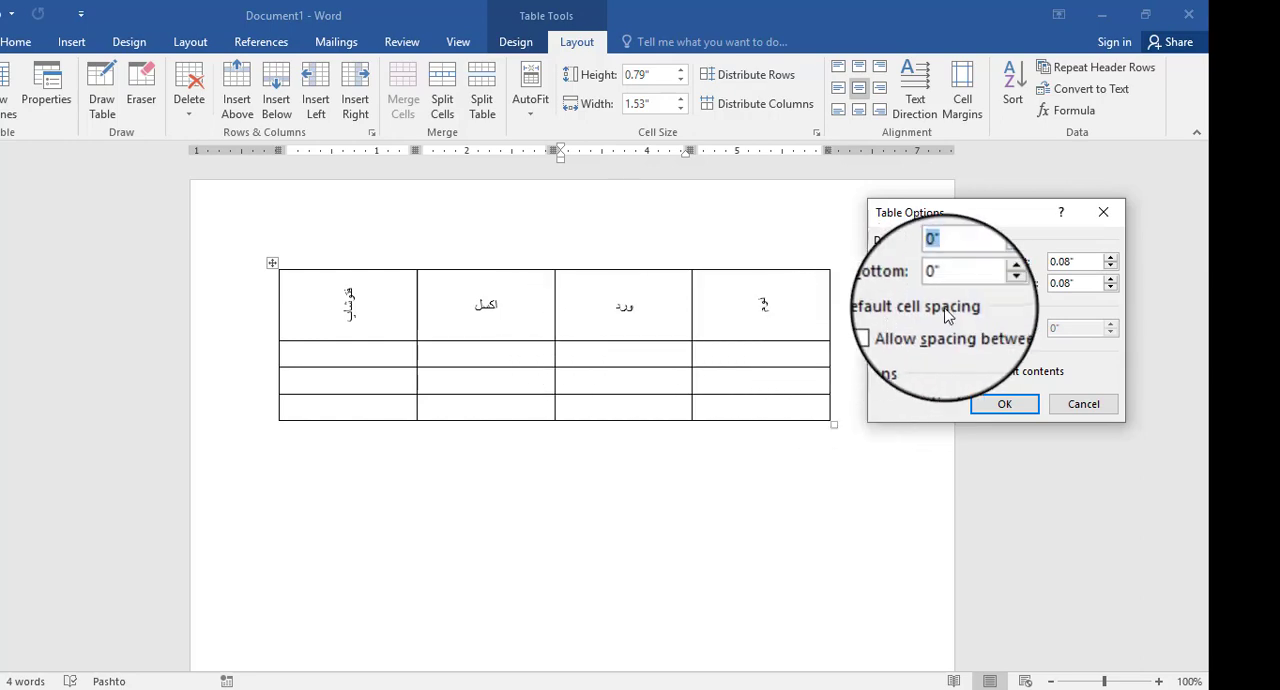
click(993, 261)
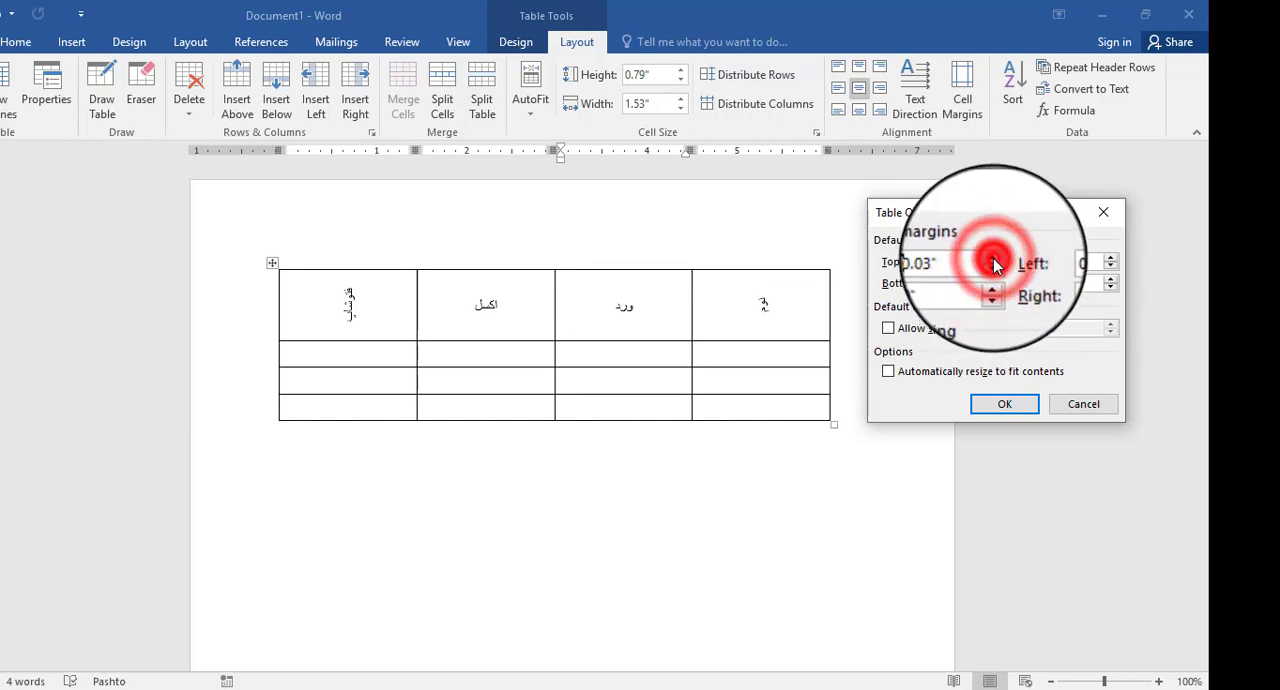
click(993, 259)
click(993, 259)
click(993, 259)
click(633, 307)
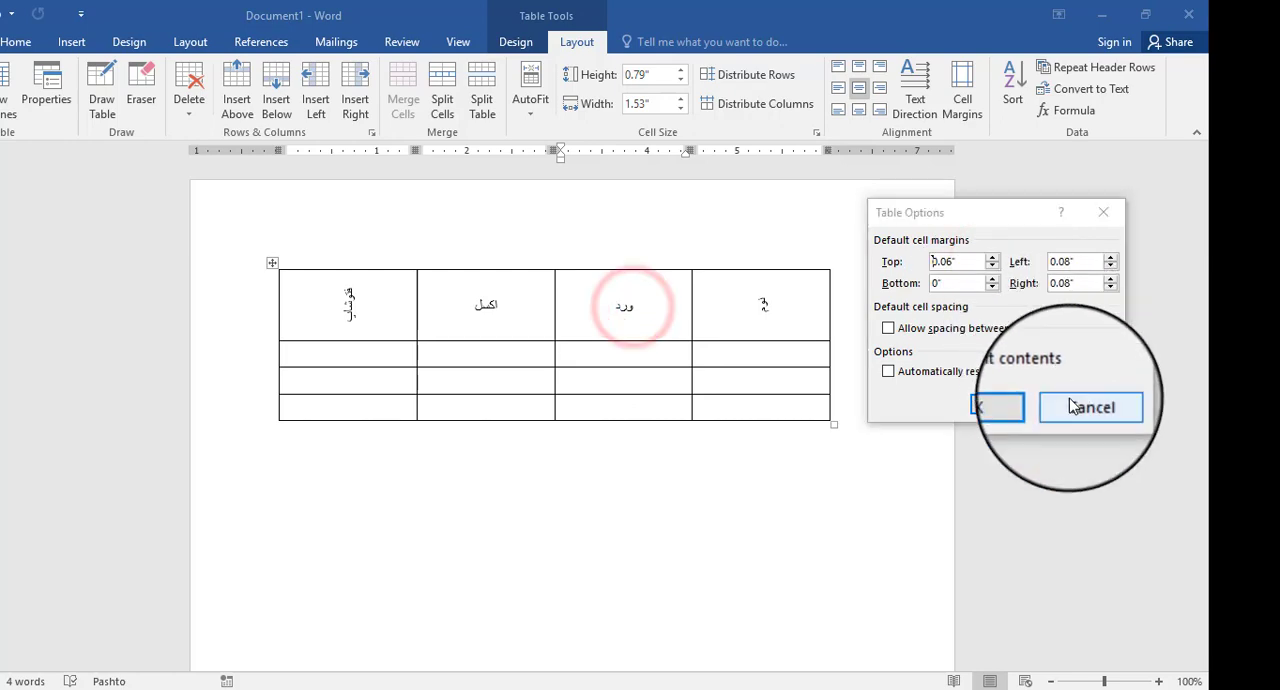
click(1072, 405)
- Select the ورد heading and raise the table's default top cell margin to 0.28"
click(620, 309)
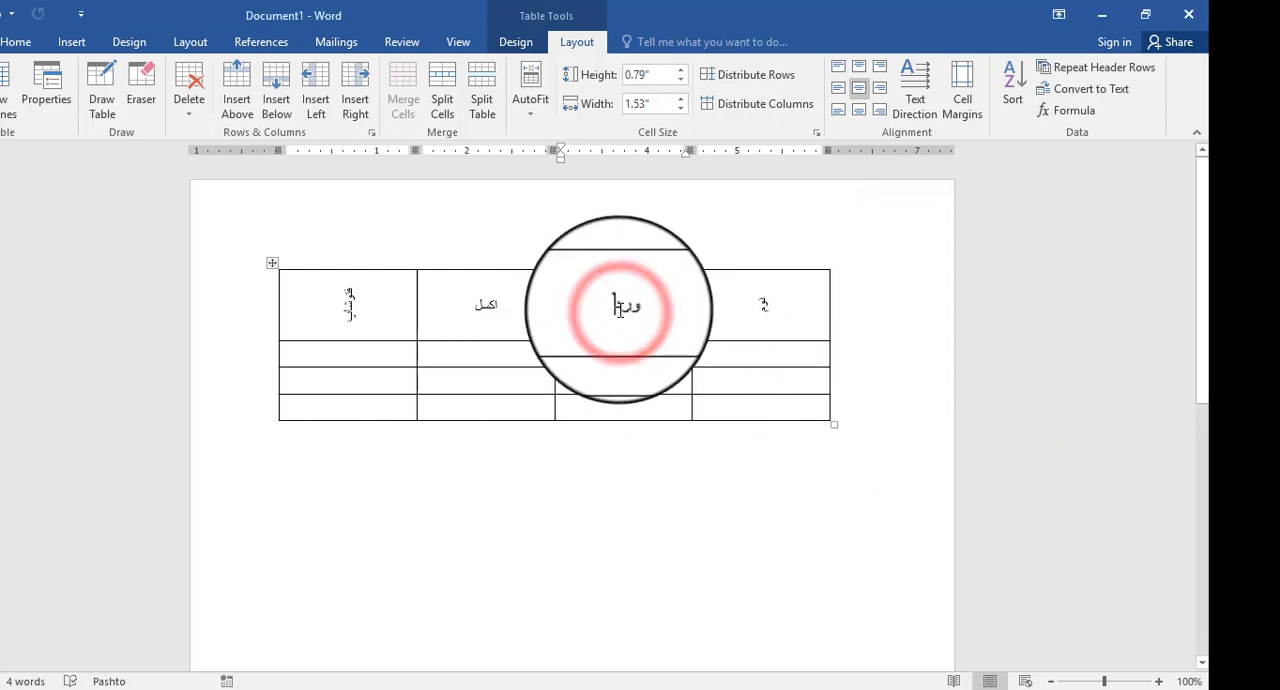
double_click(620, 309)
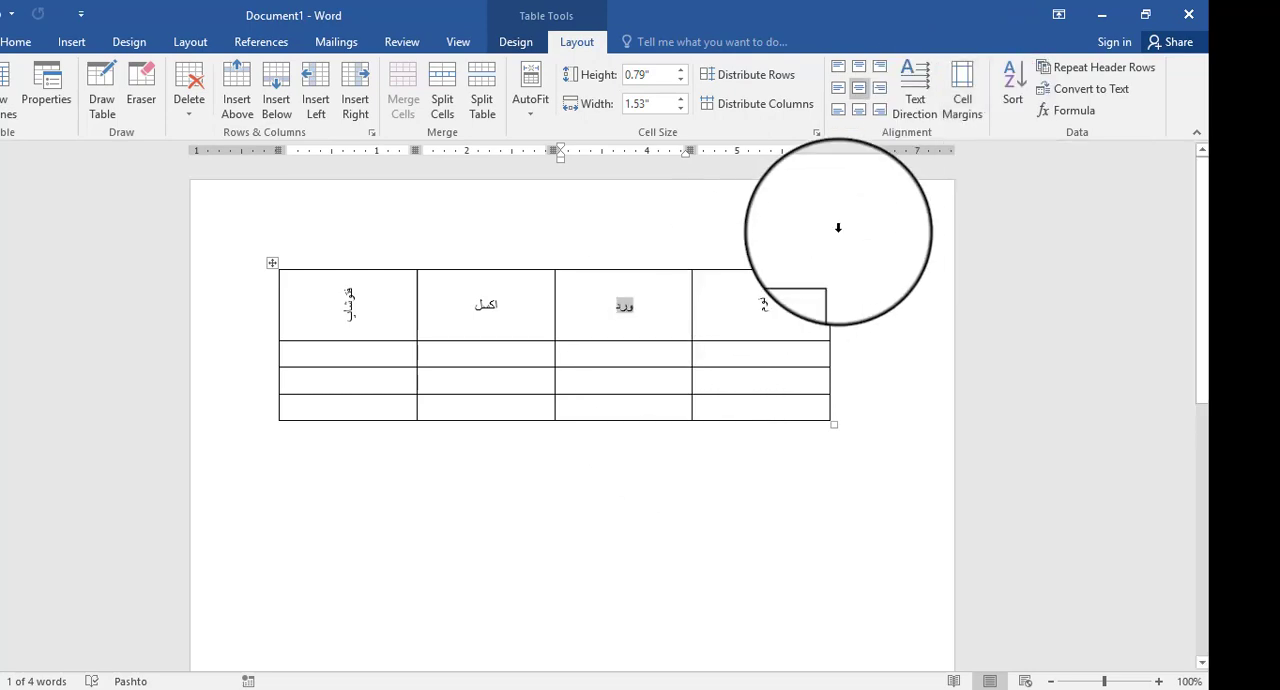
click(968, 83)
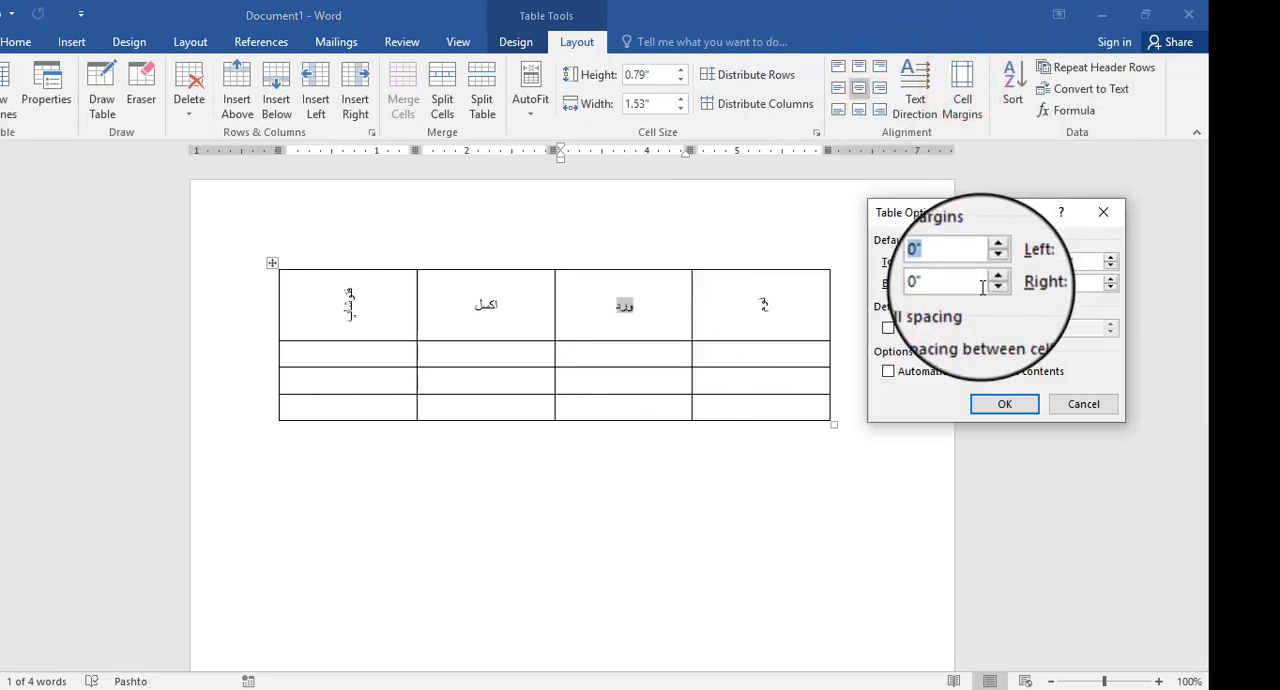
click(993, 258)
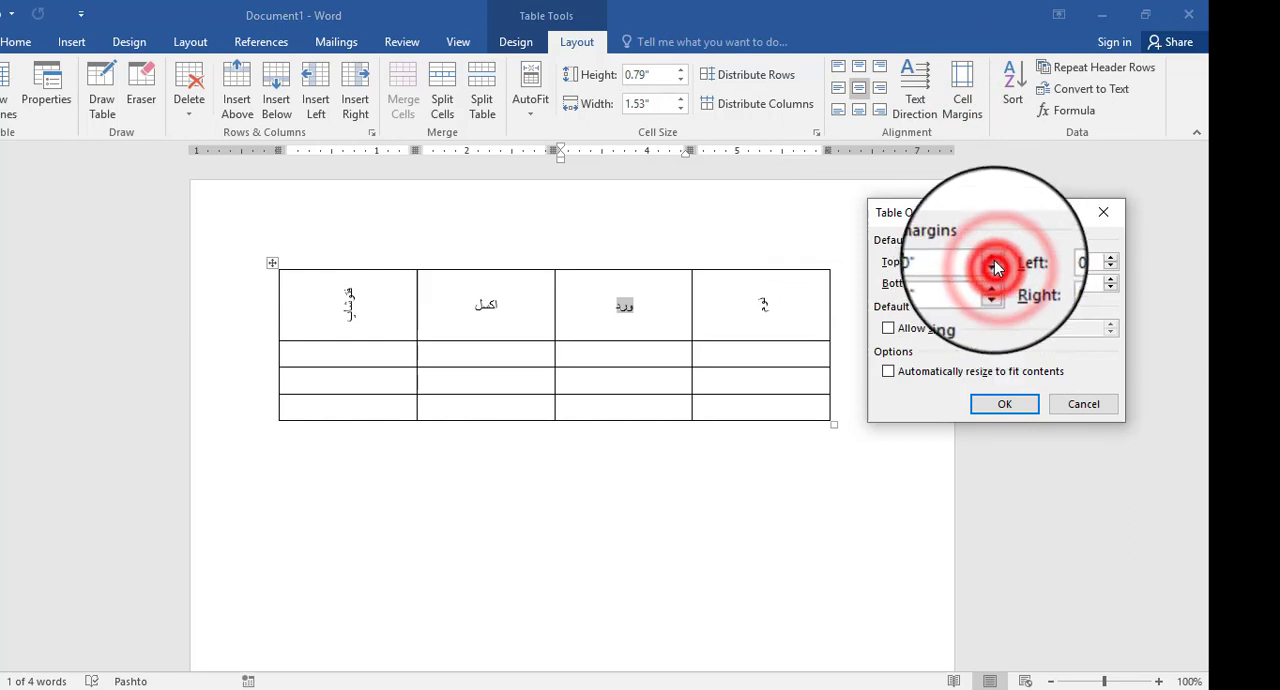
click(993, 258)
click(993, 258)
click(993, 258)
click(993, 258)
click(993, 258)
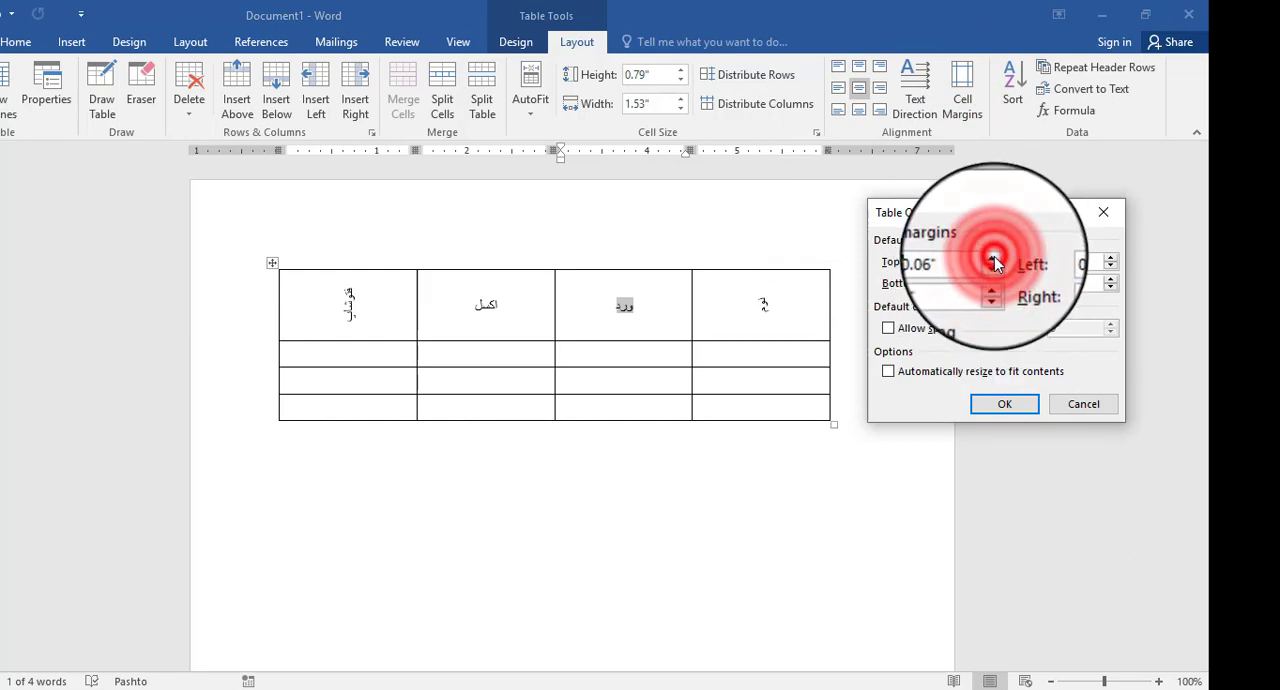
click(993, 258)
click(993, 258)
click(993, 258)
click(993, 258)
click(993, 258)
click(993, 258)
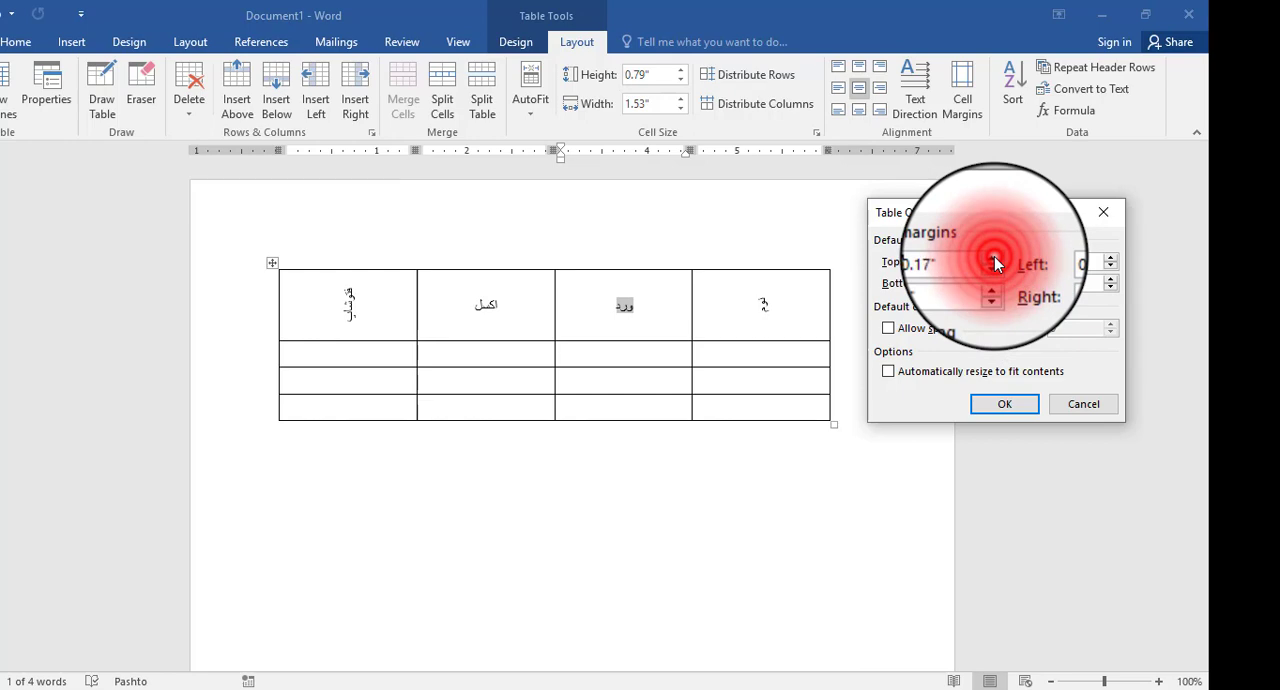
click(995, 259)
click(995, 259)
click(995, 259)
click(995, 259)
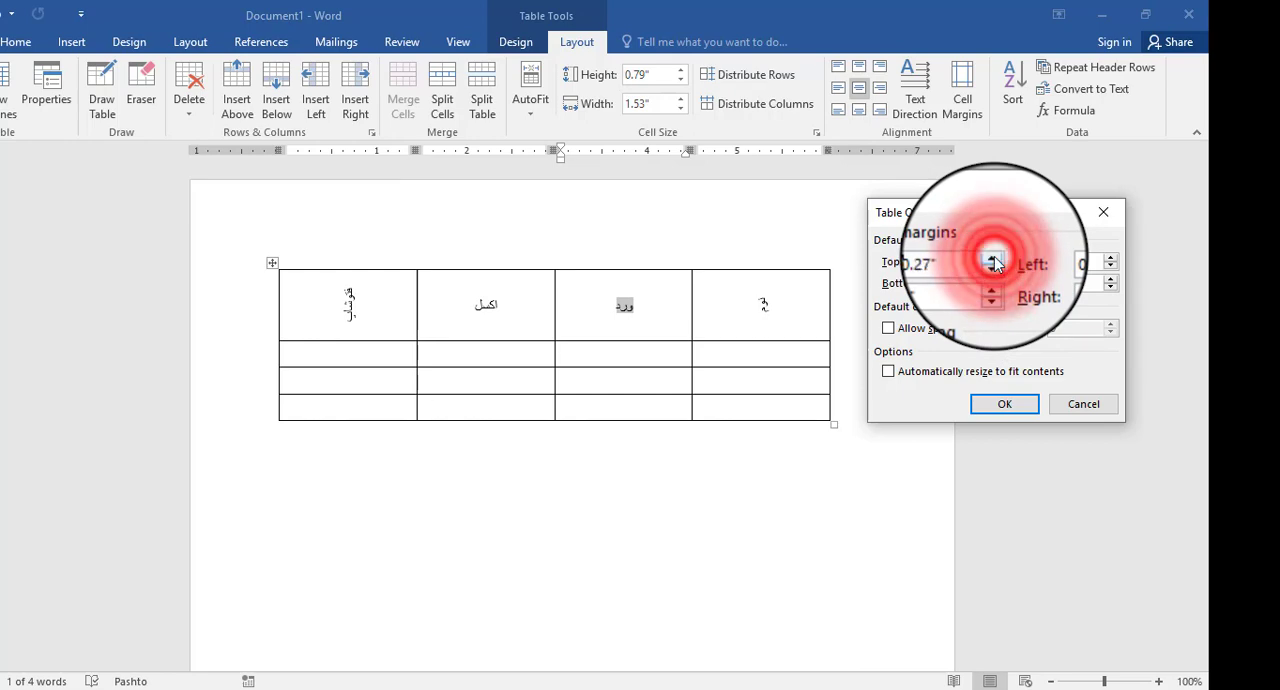
click(994, 260)
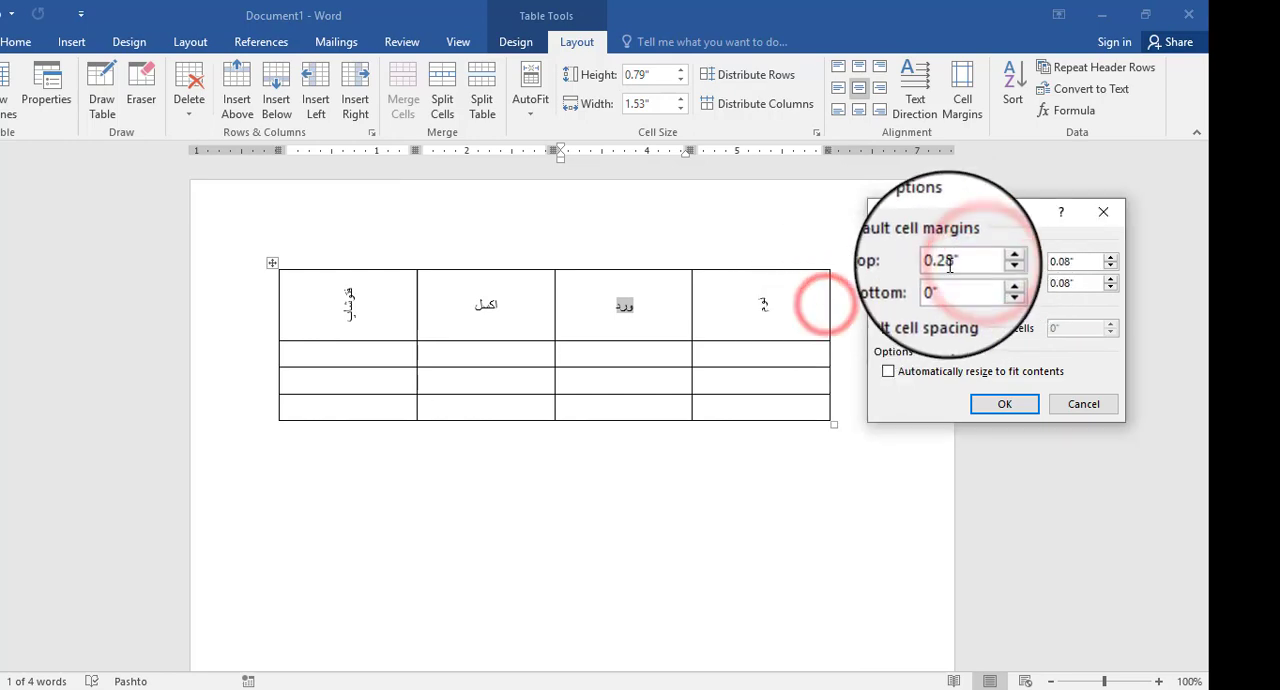
- Try default cell margins of 4.99 at the top and 5 on the left, then undo the margin change
click(949, 262)
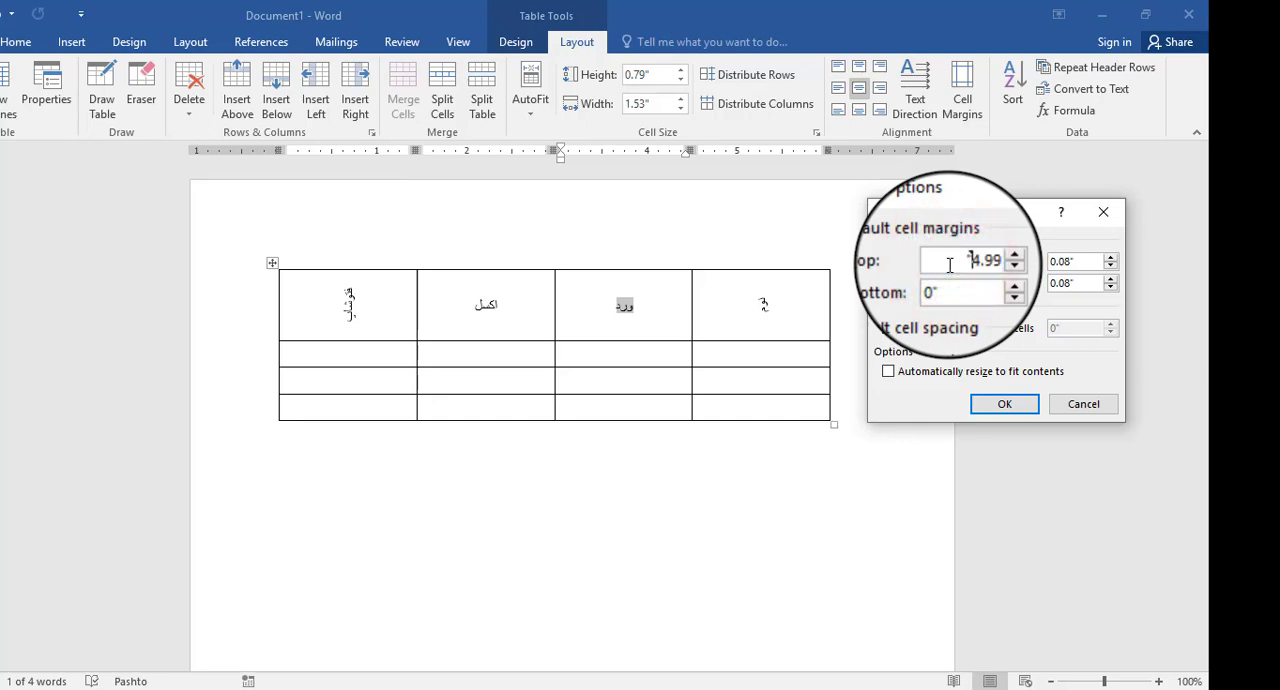
click(964, 283)
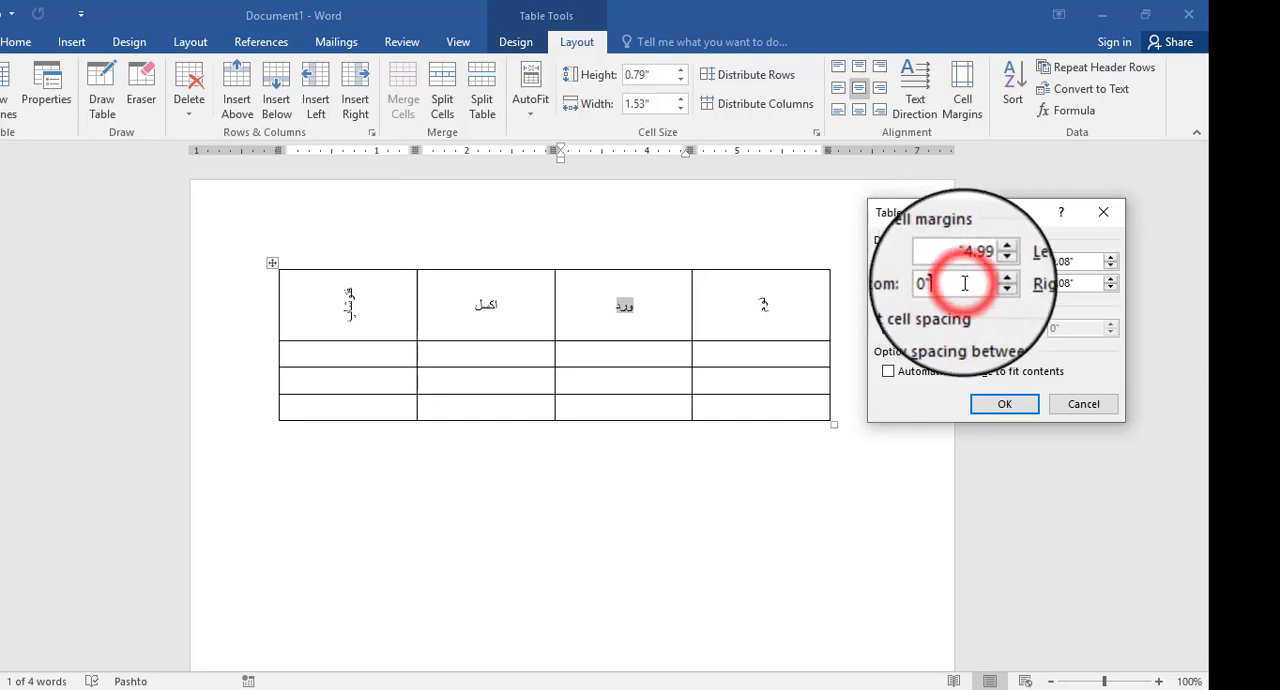
click(768, 334)
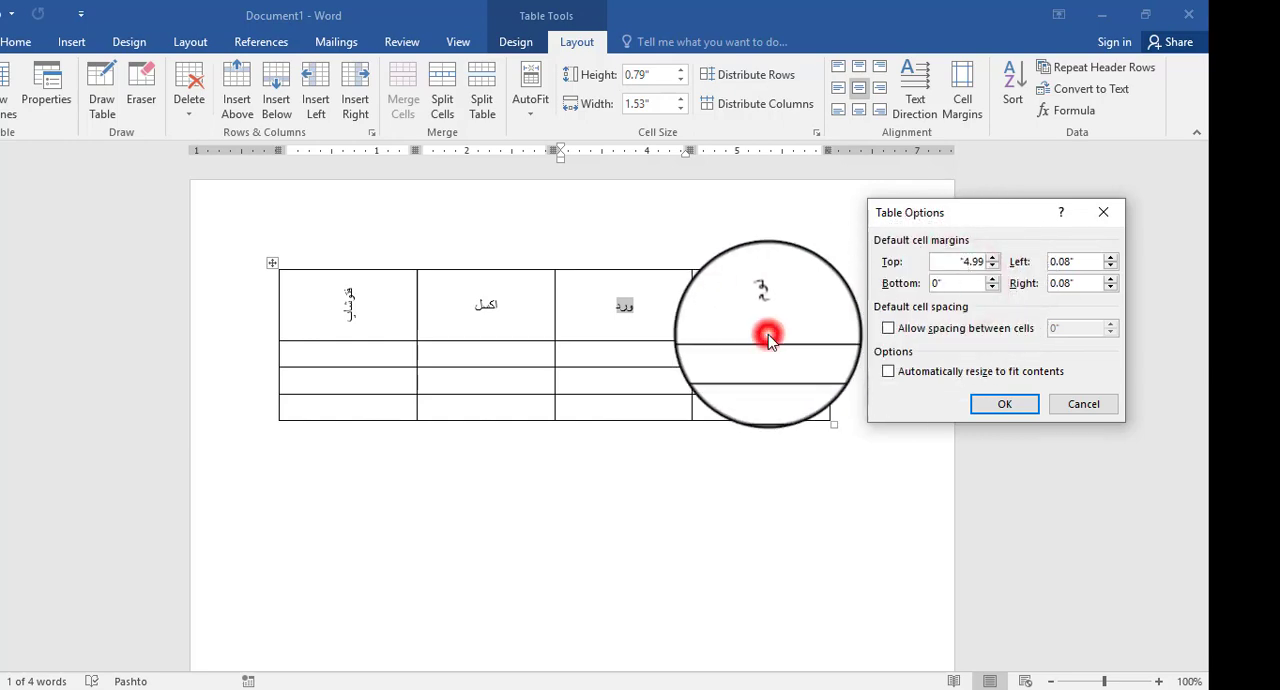
click(1075, 262)
click(962, 278)
drag(1085, 263, 1047, 264)
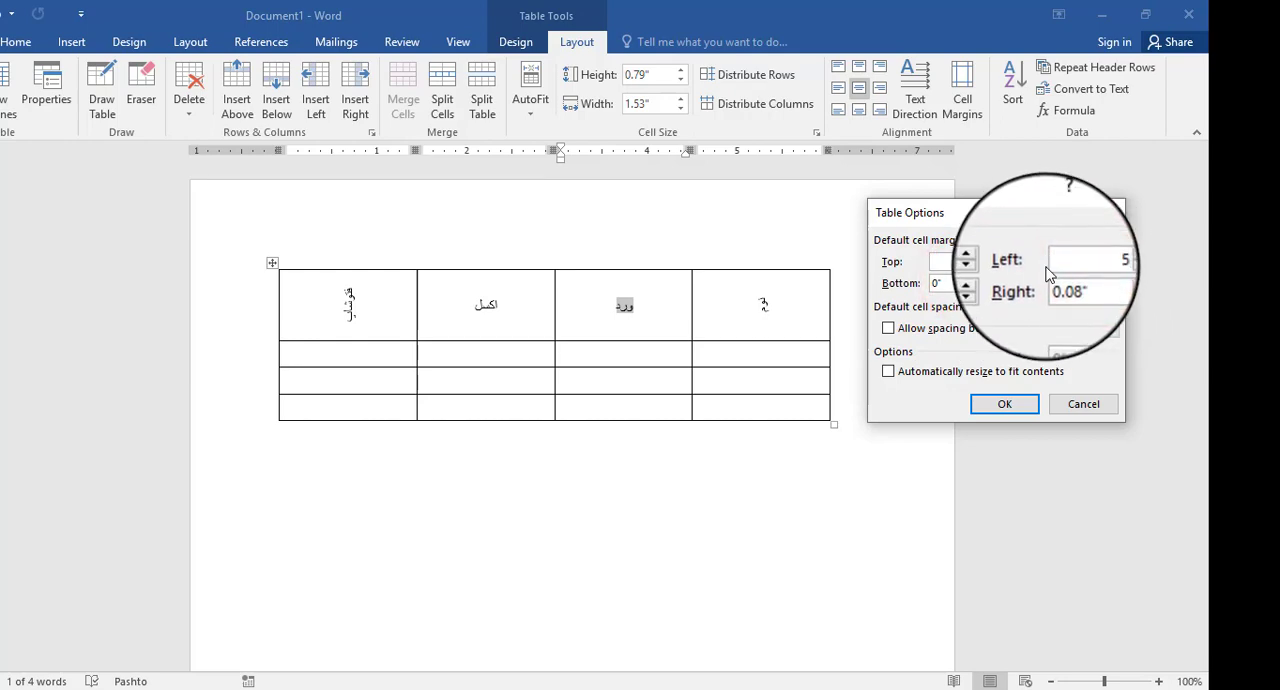
text(5)
click(1083, 282)
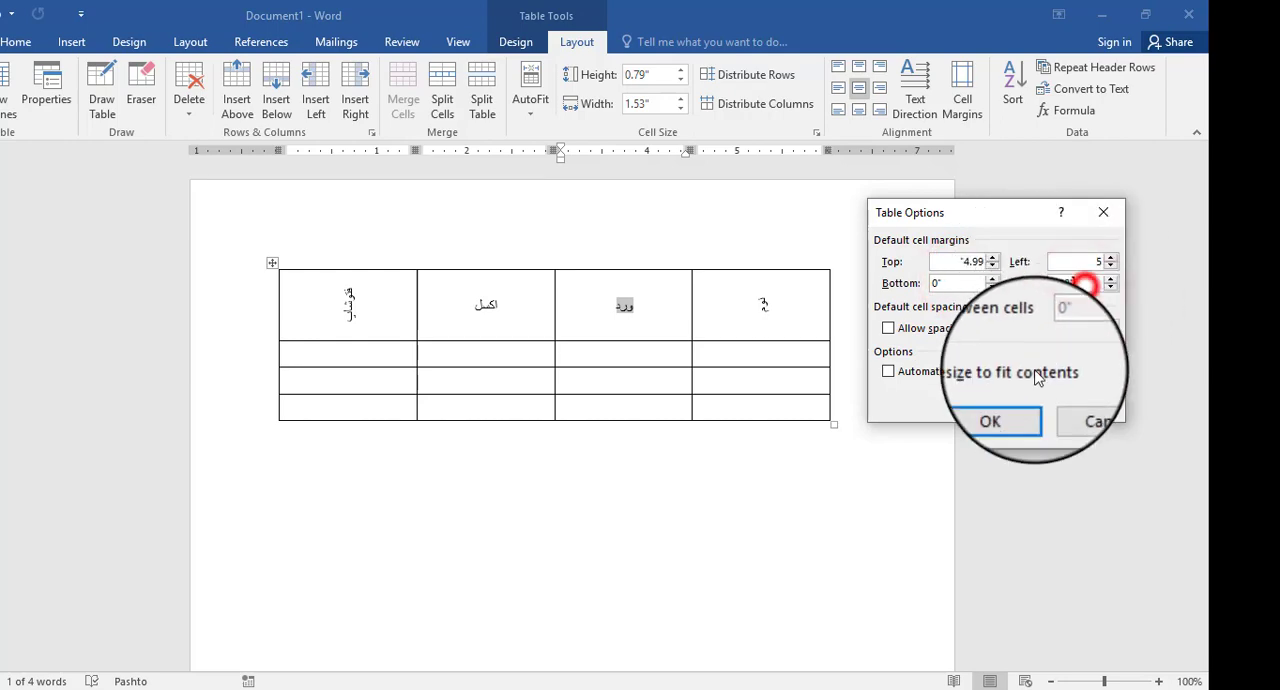
click(1012, 399)
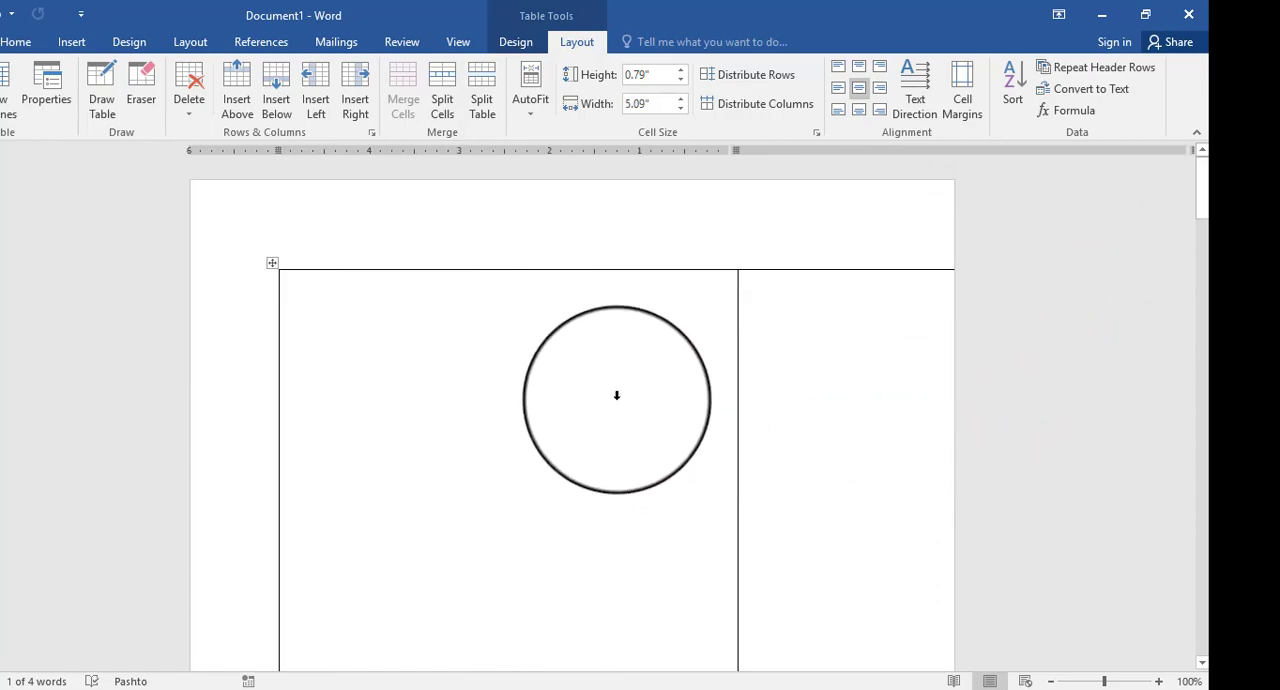
key(ctrl+z)
- Set the table's default cell margins to 0.08" at the top and 0.15" at the bottom
double_click(658, 303)
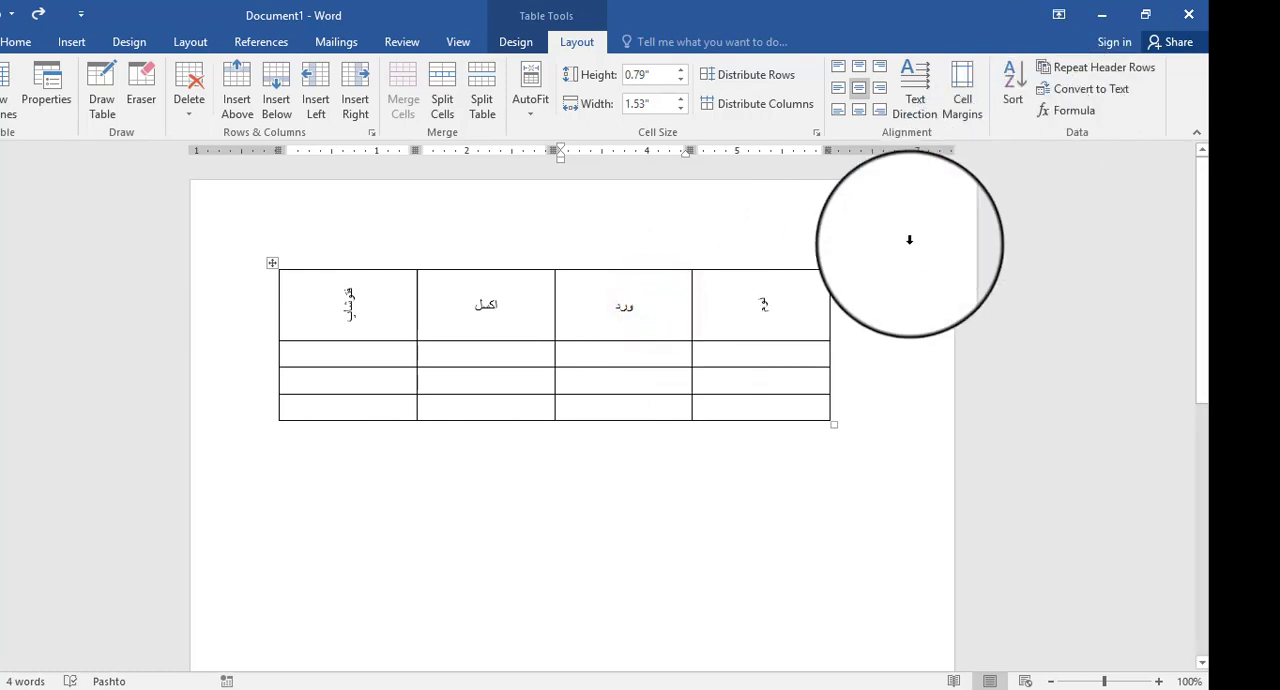
click(962, 90)
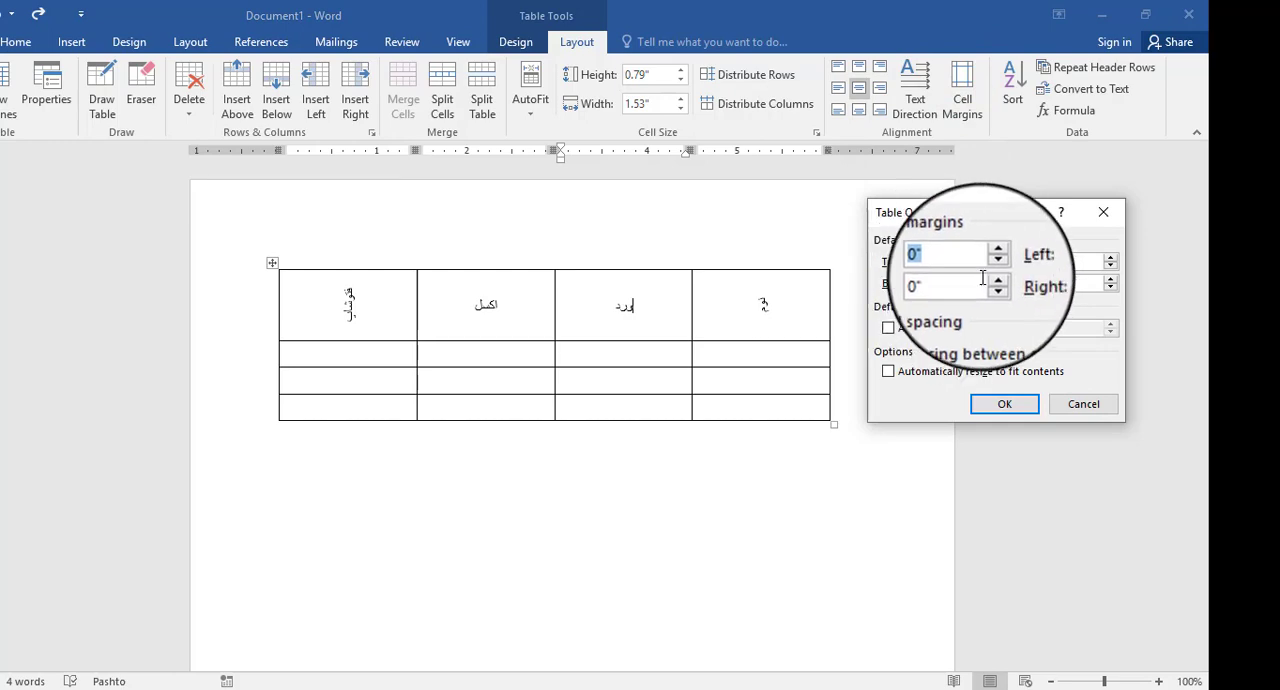
click(993, 262)
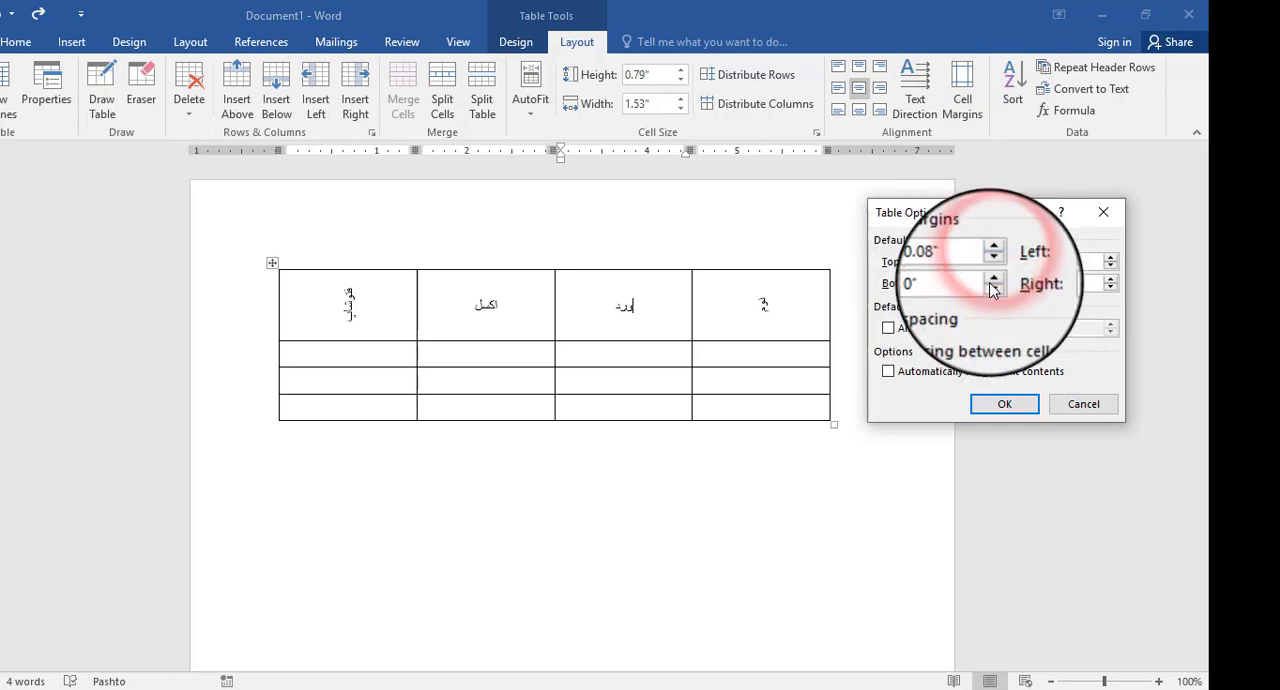
click(993, 283)
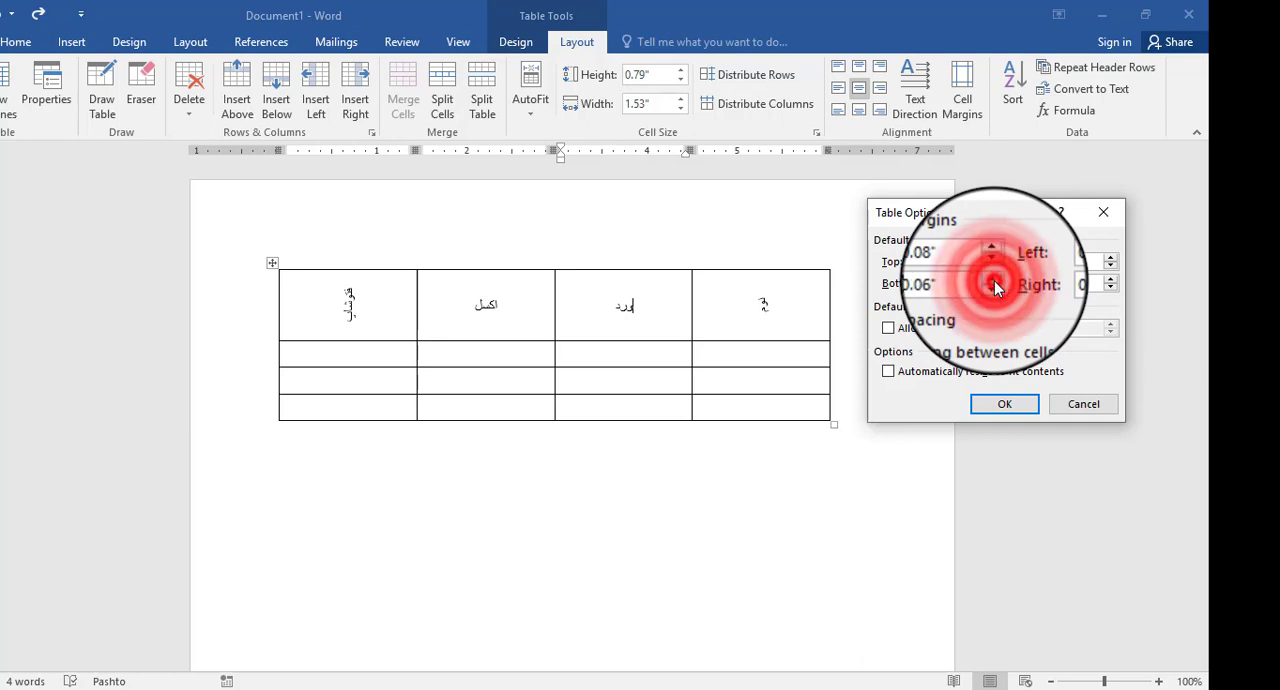
click(993, 283)
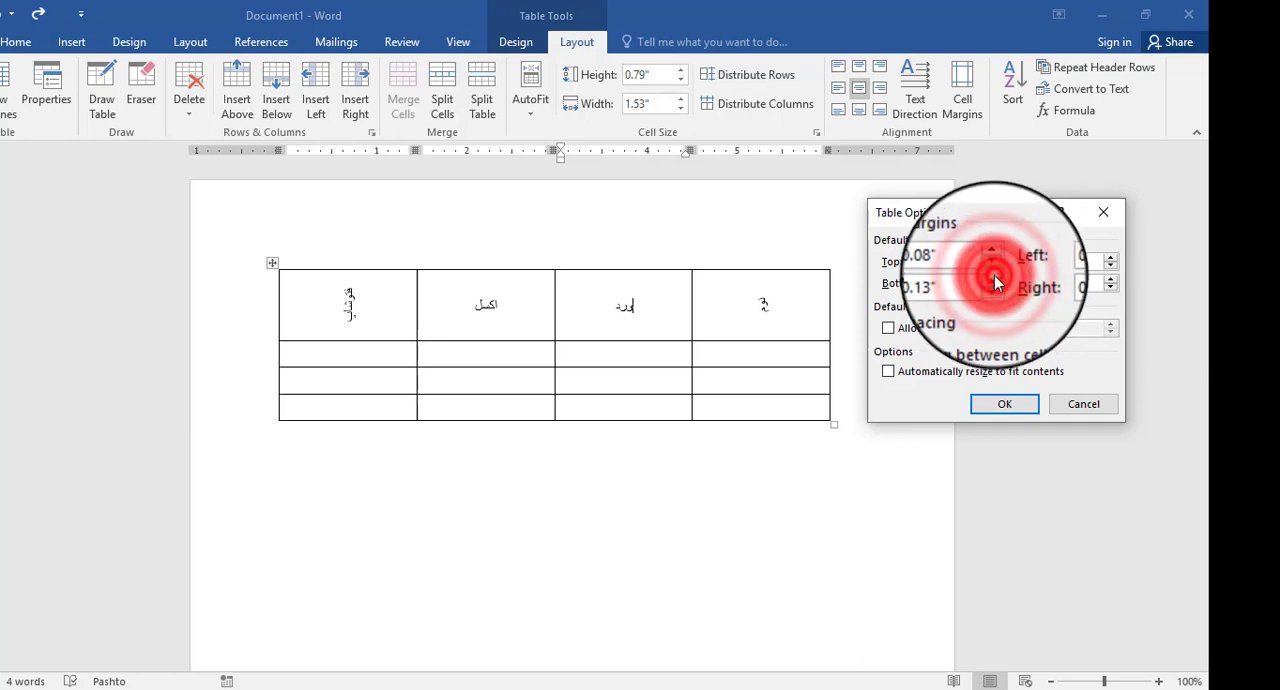
click(993, 283)
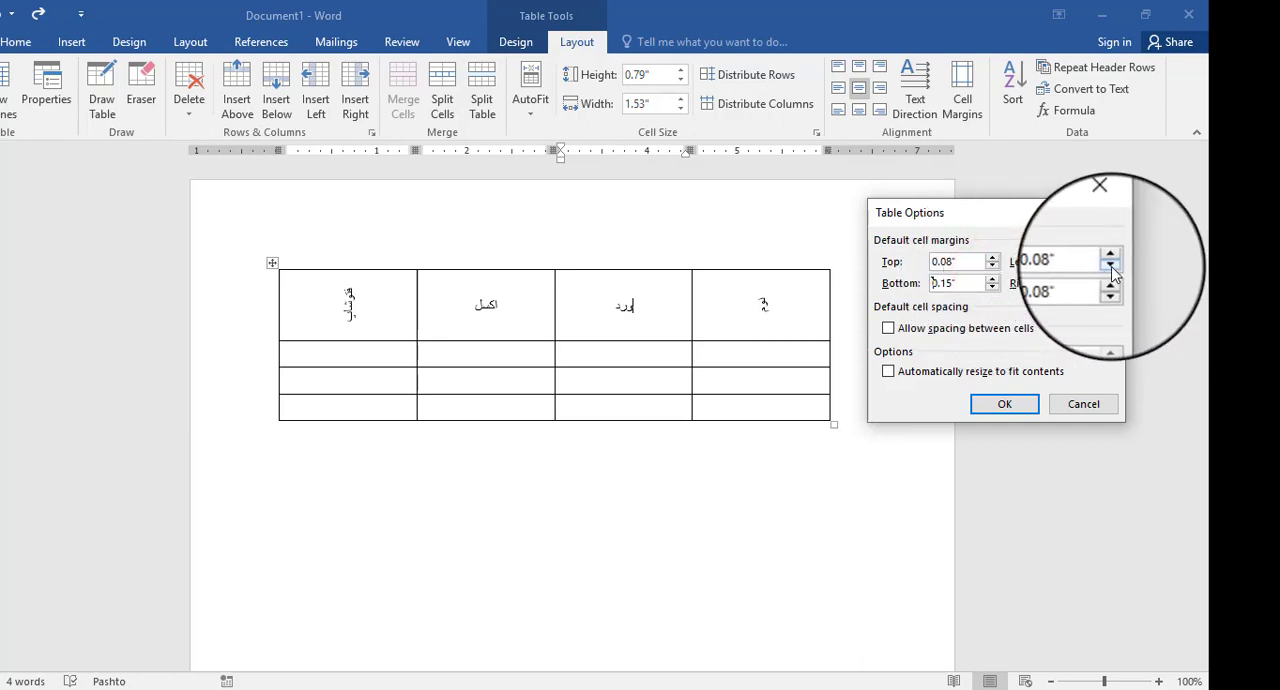
- Set the default left cell margin to 0.06" and the right one to 0.16", and apply the margins to the table
click(1112, 263)
click(1112, 263)
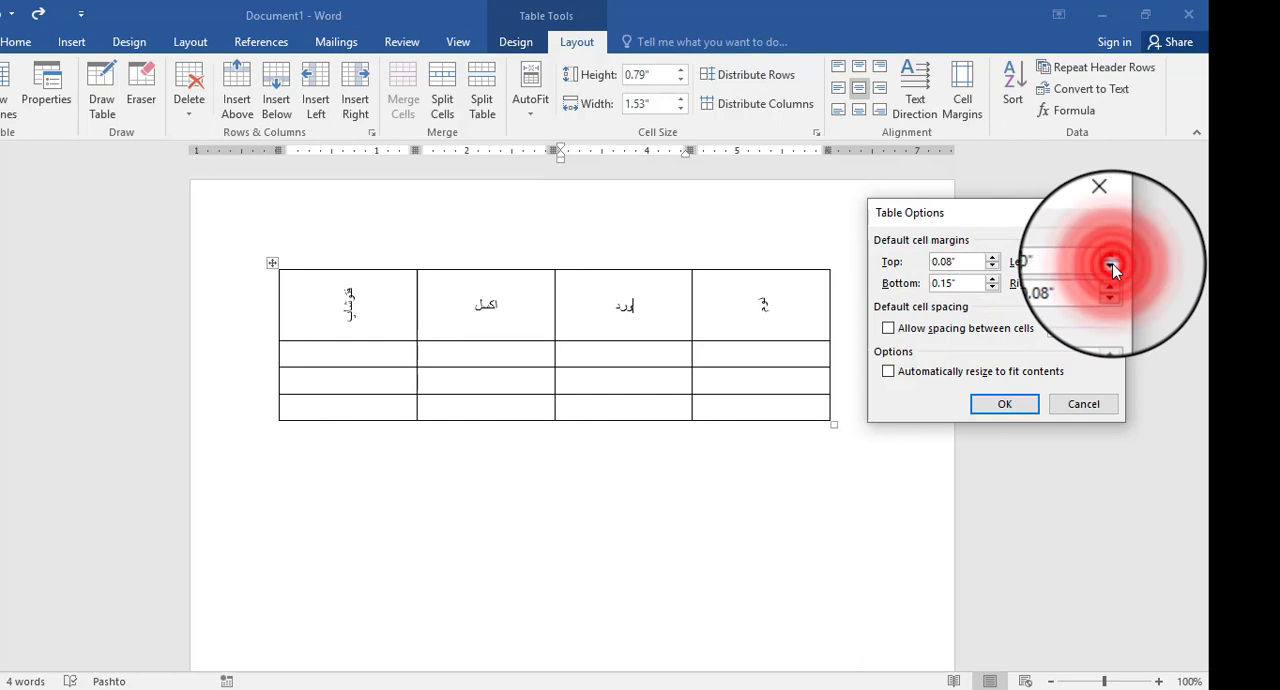
click(1113, 259)
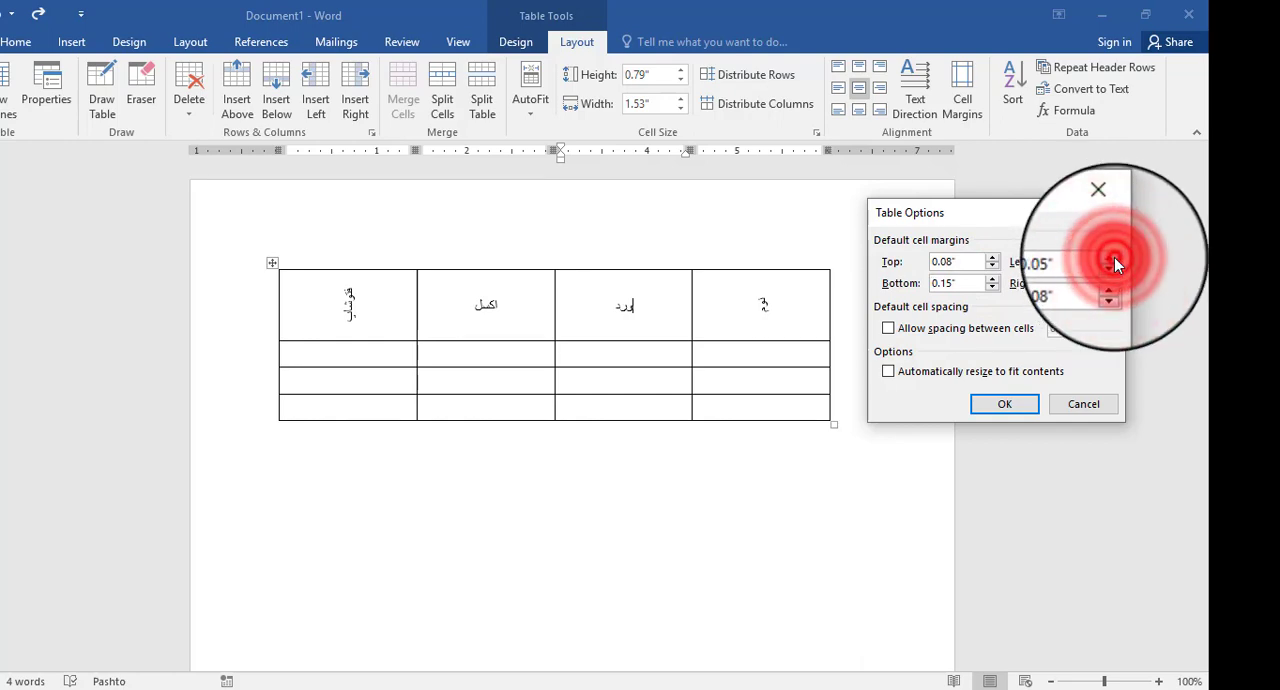
click(1115, 262)
click(1115, 280)
click(1114, 278)
click(1114, 278)
click(1114, 278)
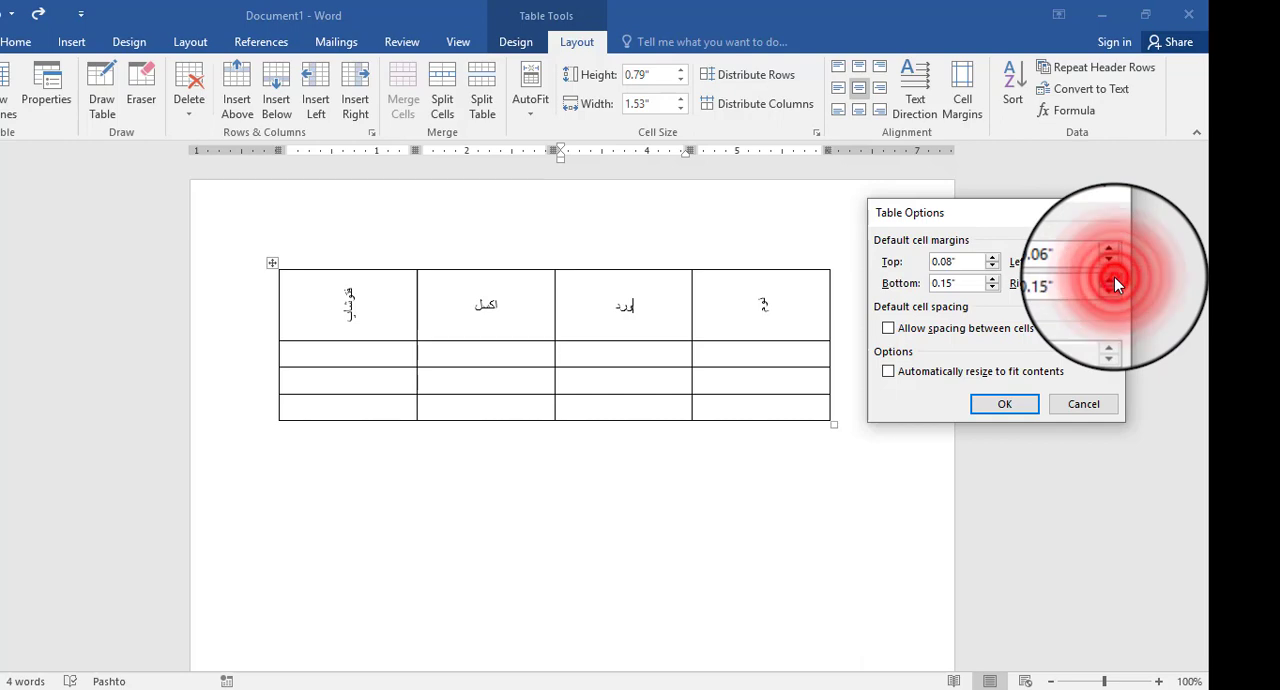
click(1114, 278)
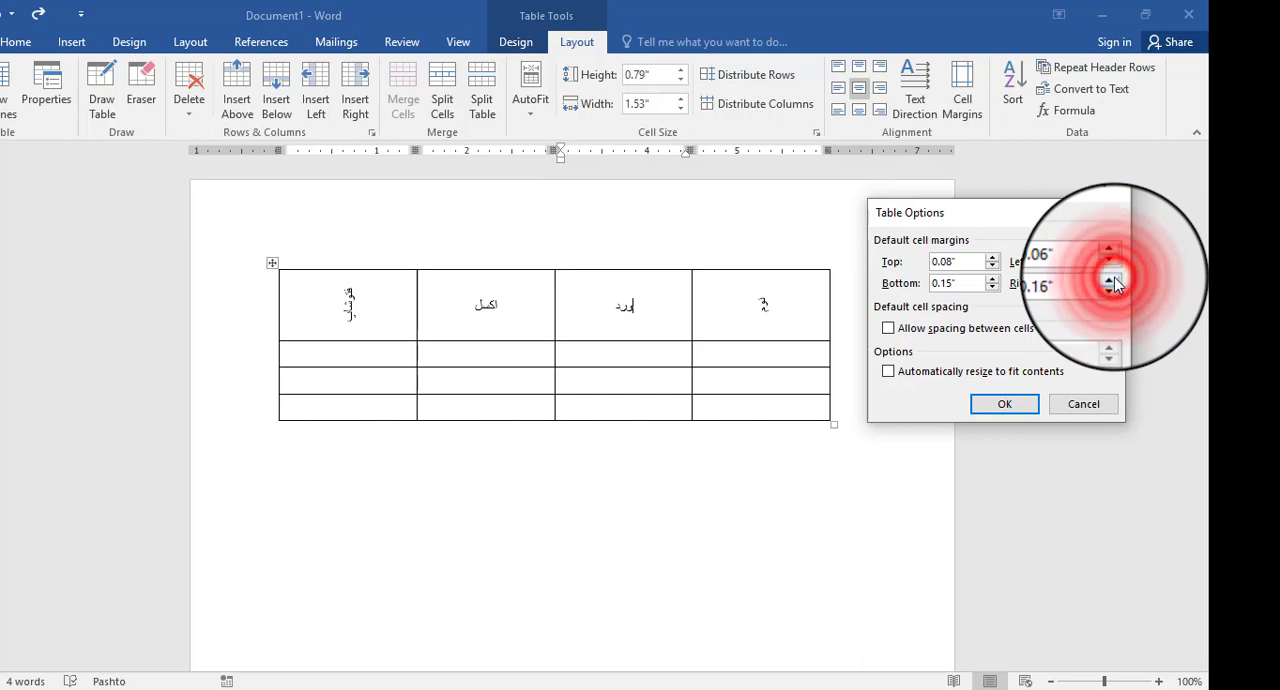
click(1020, 405)
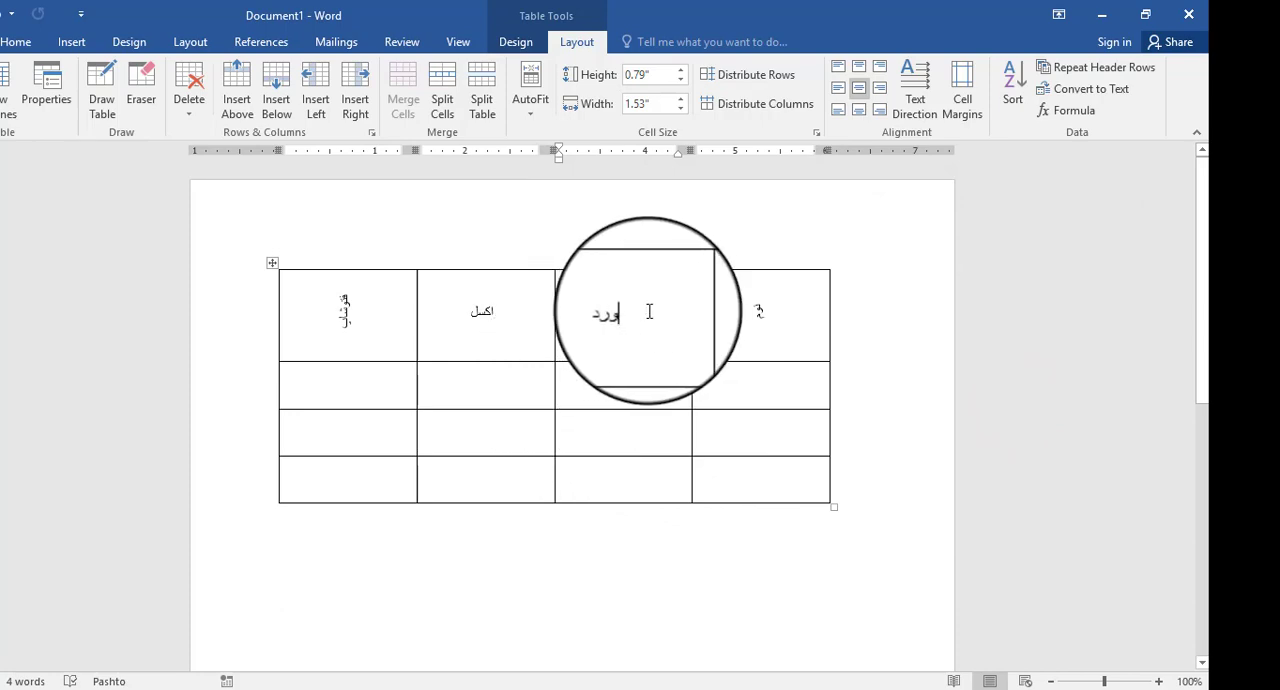
- Apply the bottom-left cell alignment to all four heading cells
click(759, 312)
drag(759, 312, 345, 318)
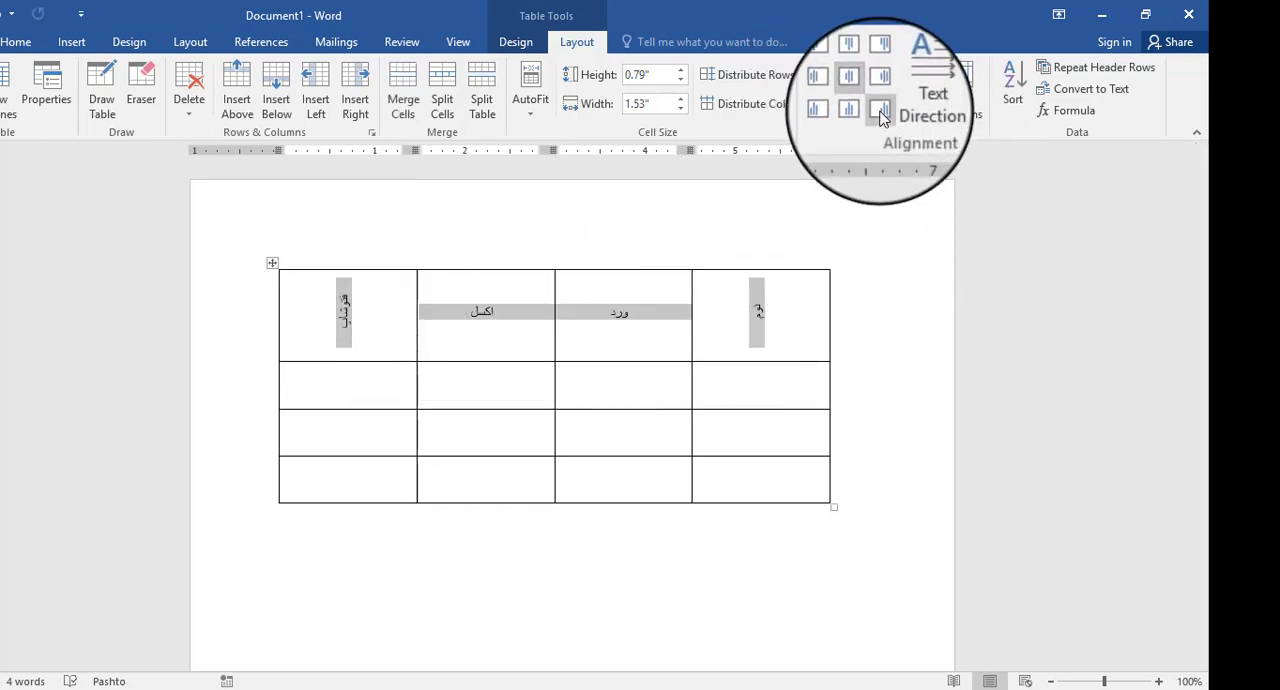
click(841, 113)
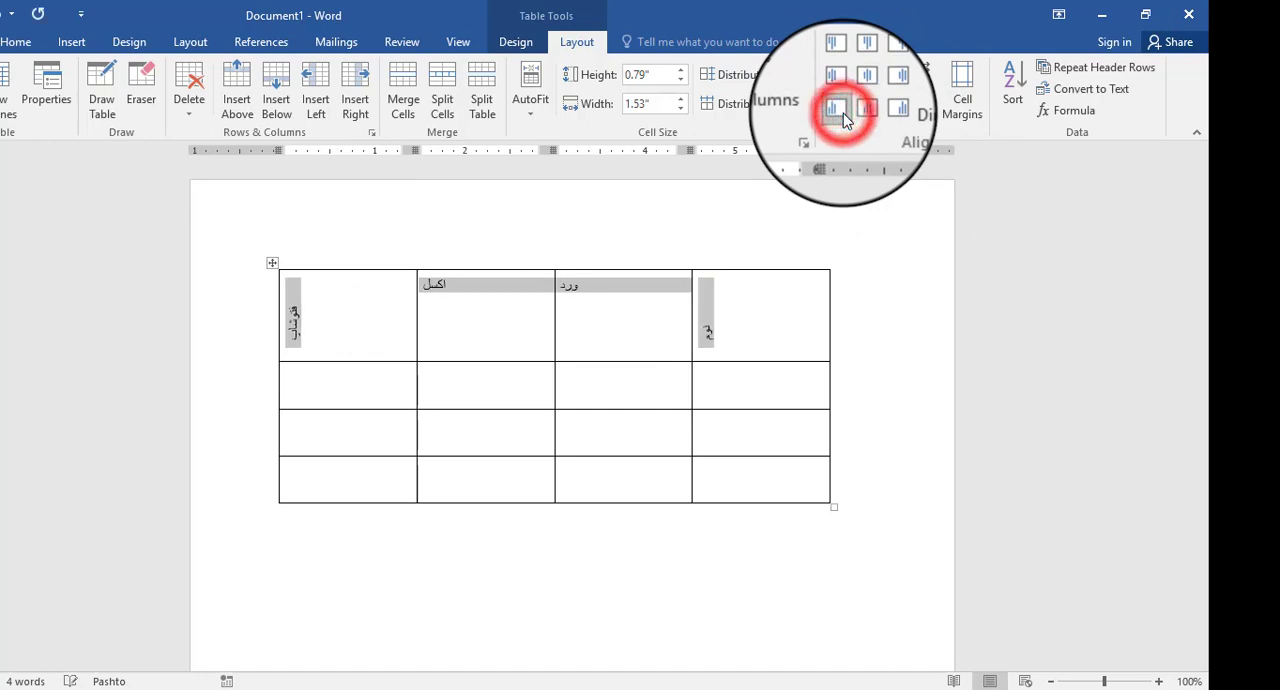
- Reduce the table's default cell margins to 0" at the top and 0.12" at the bottom
click(651, 317)
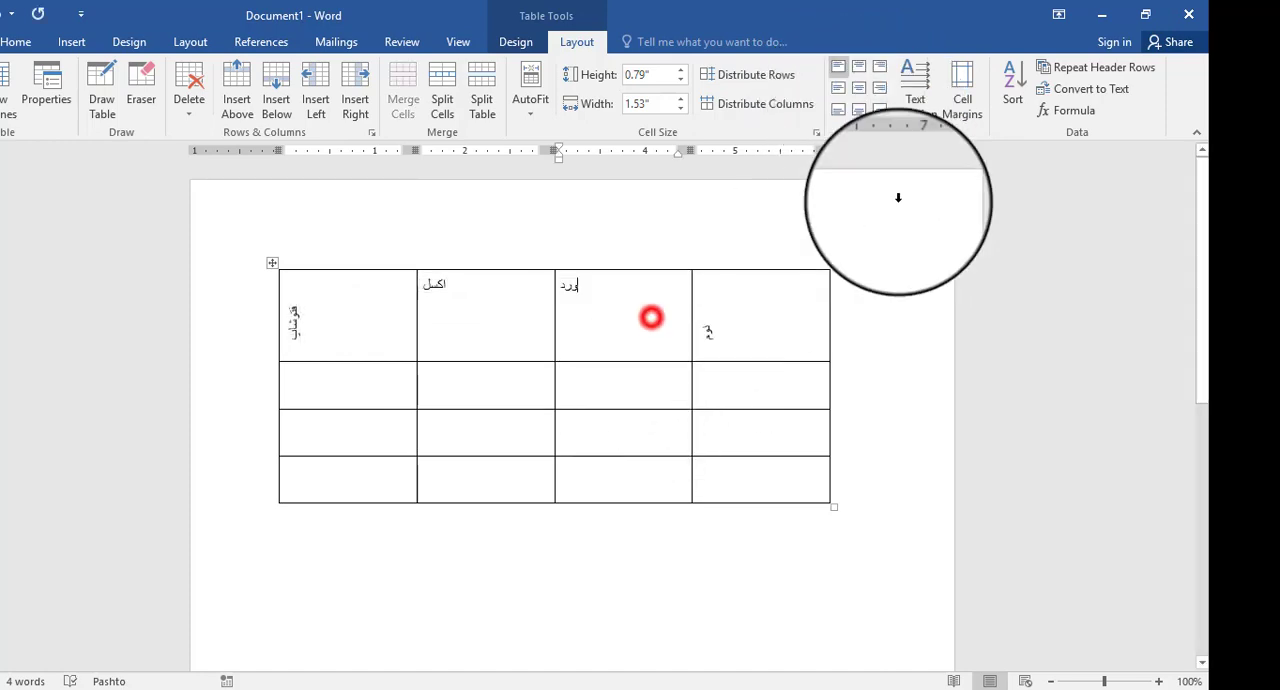
click(966, 93)
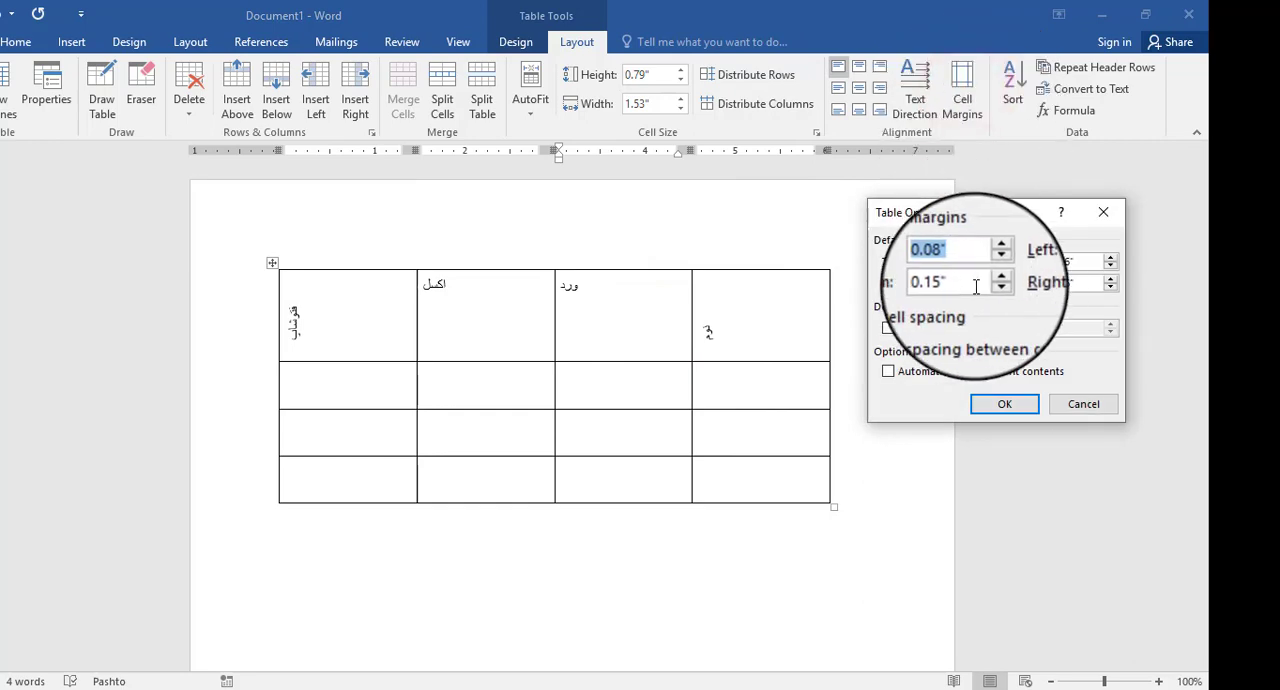
click(994, 266)
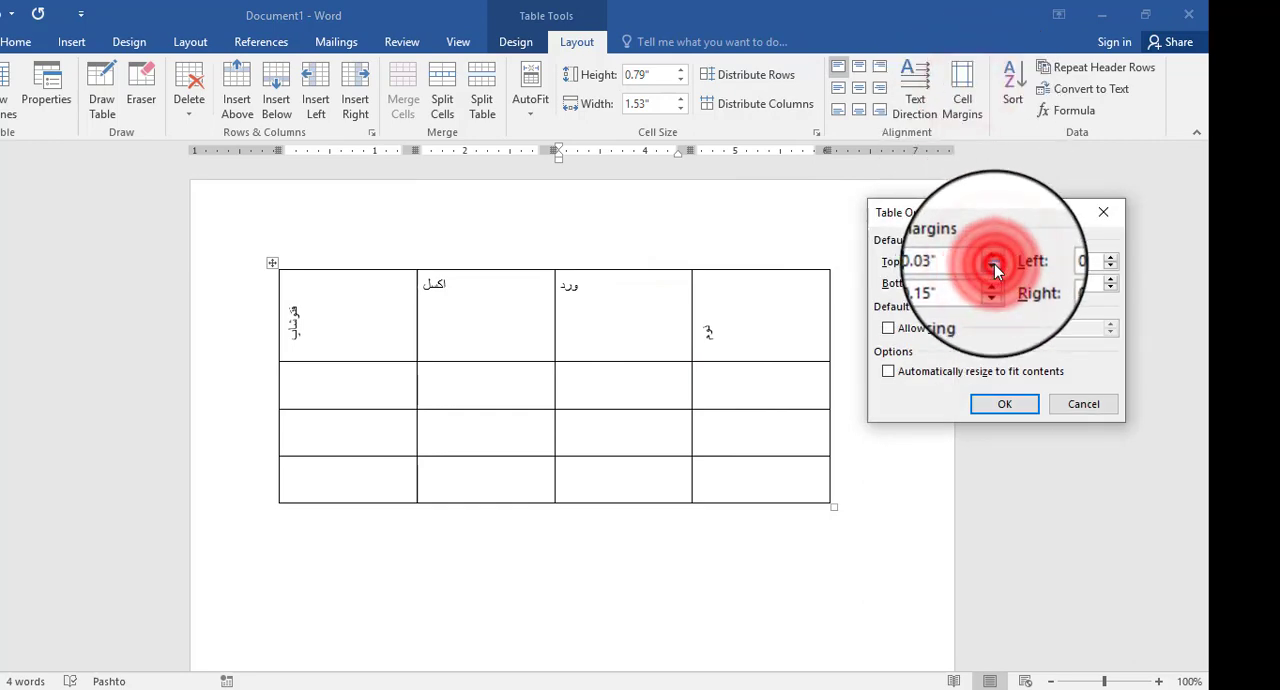
click(994, 266)
click(994, 266)
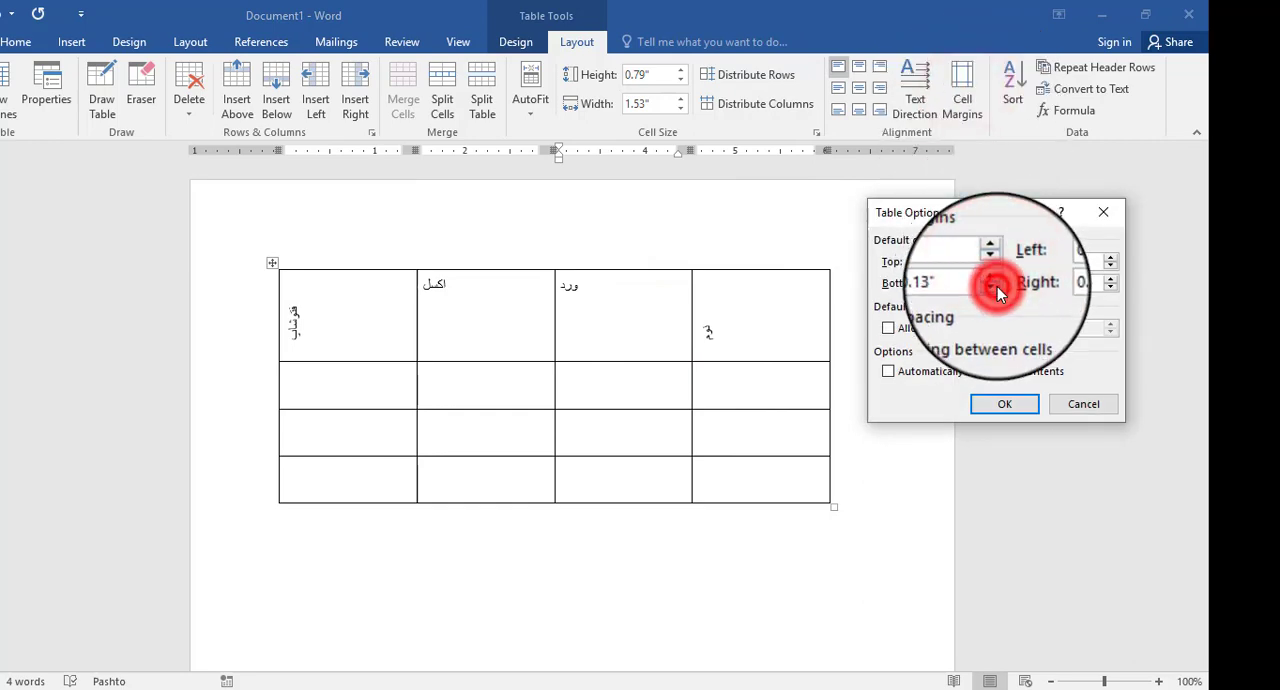
click(992, 287)
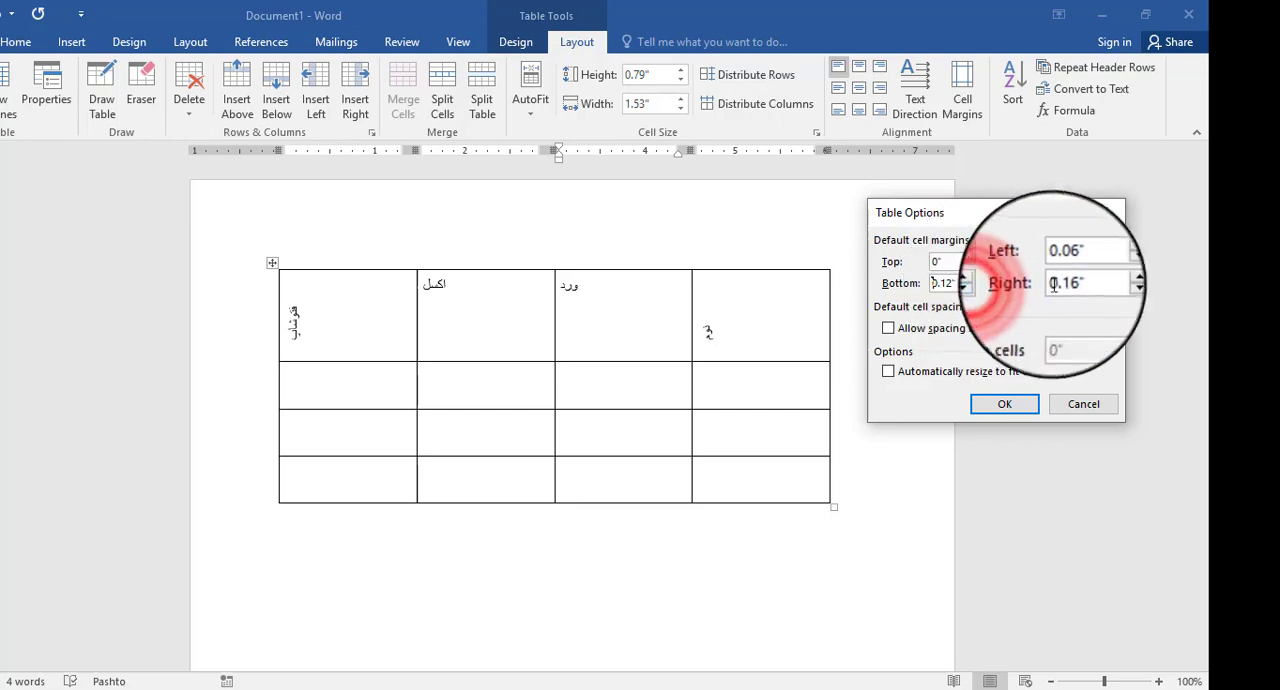
- Reduce the default left cell margin to 0.01", adjust the right margin, and apply the new margins to the table
click(1114, 267)
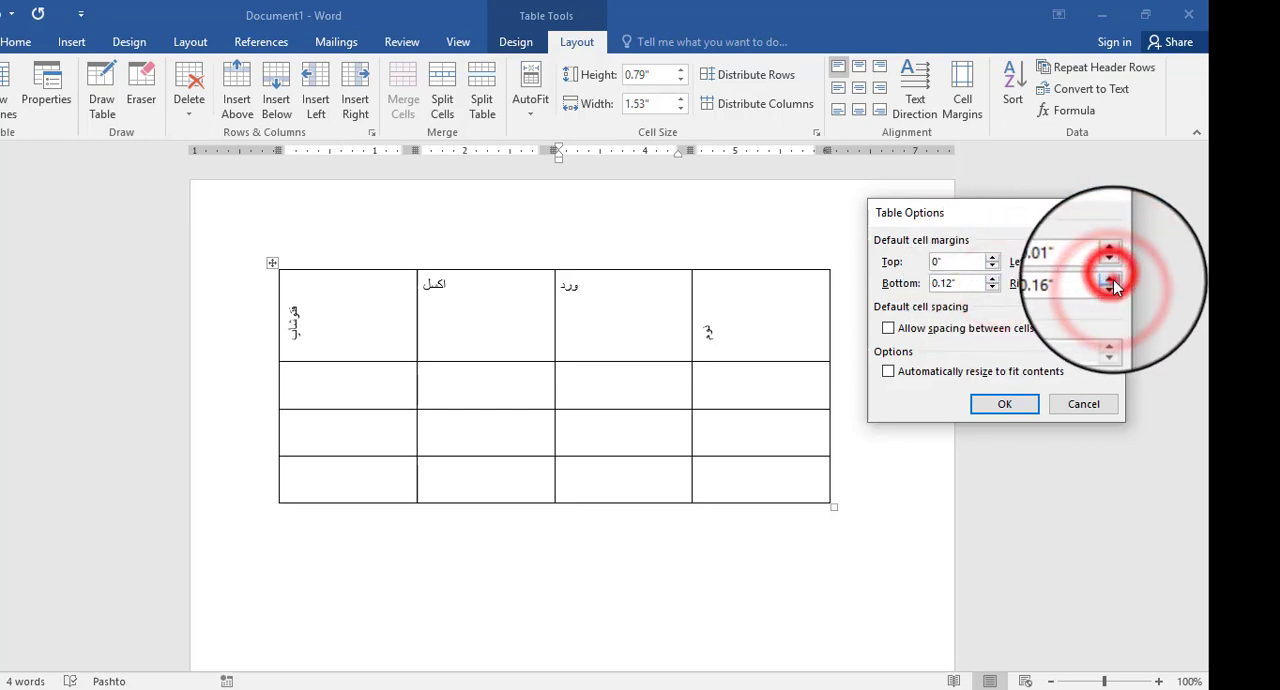
click(1114, 286)
click(1004, 403)
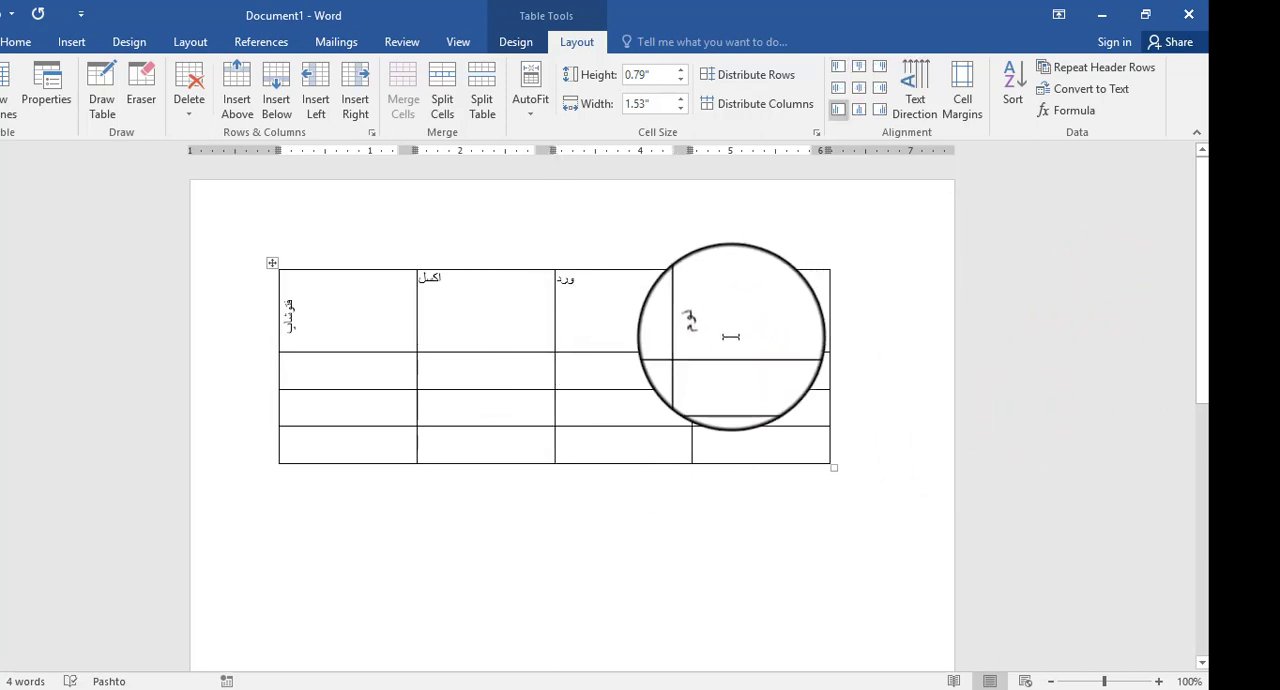
drag(708, 345, 707, 319)
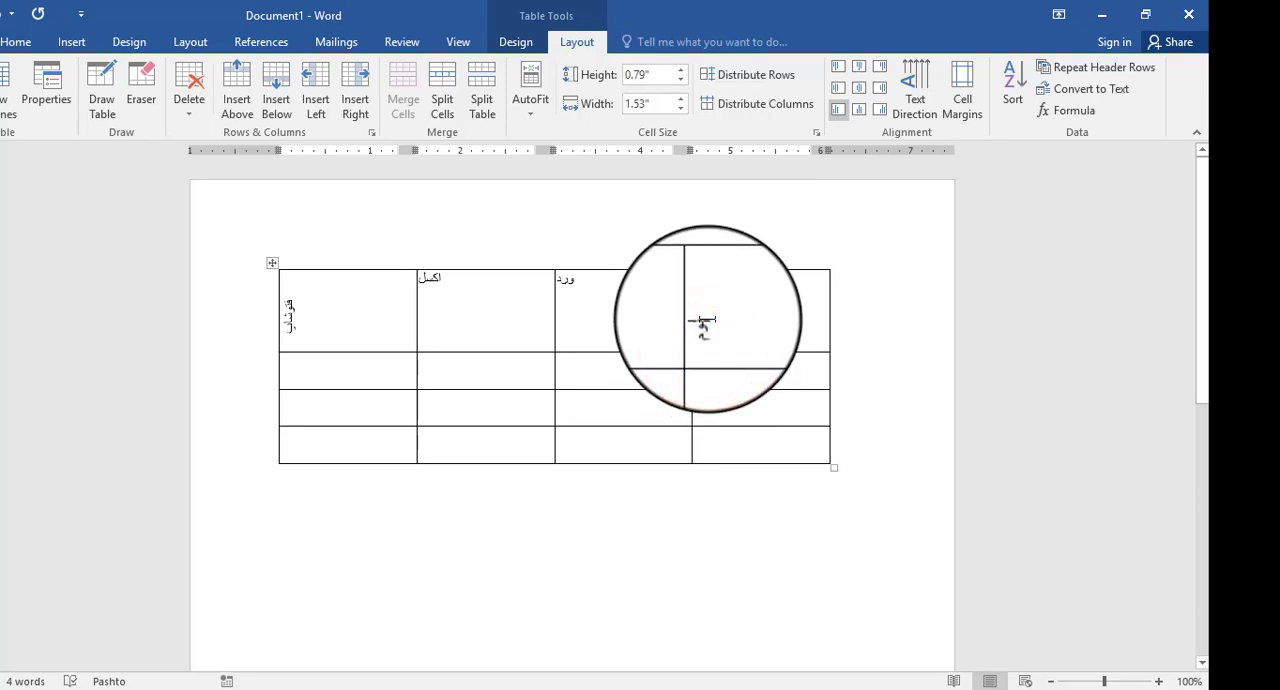
click(711, 285)
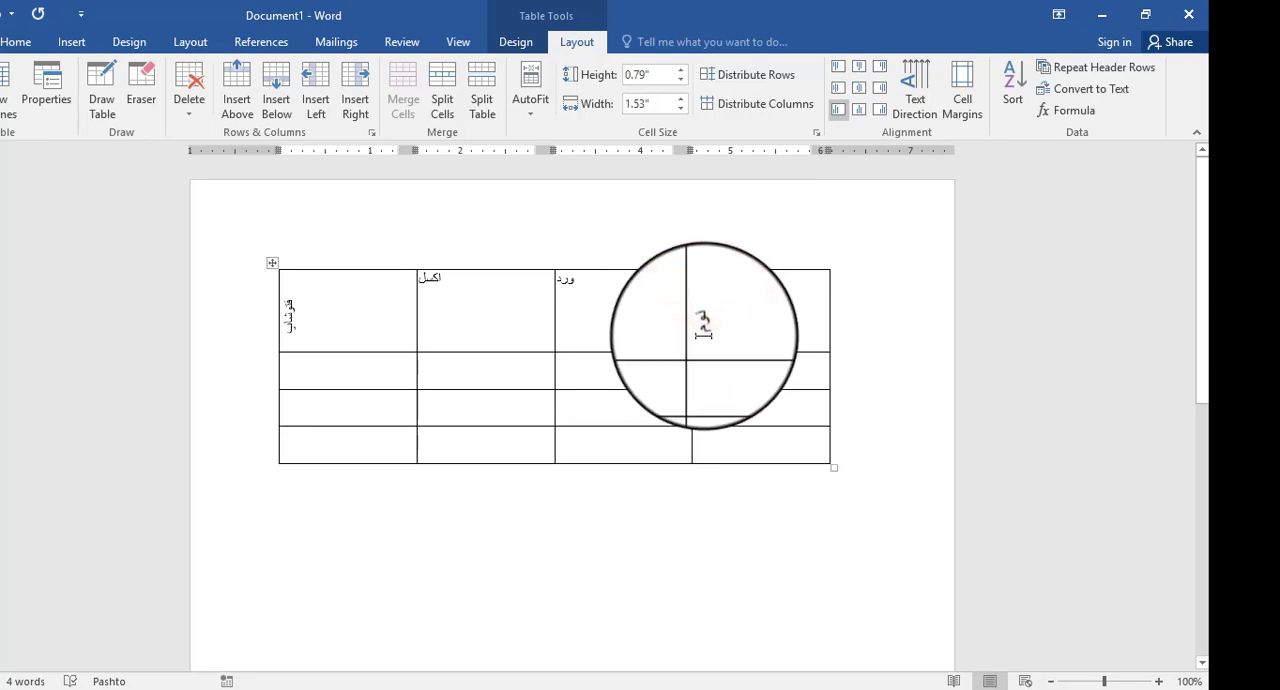
drag(704, 336, 715, 364)
click(737, 273)
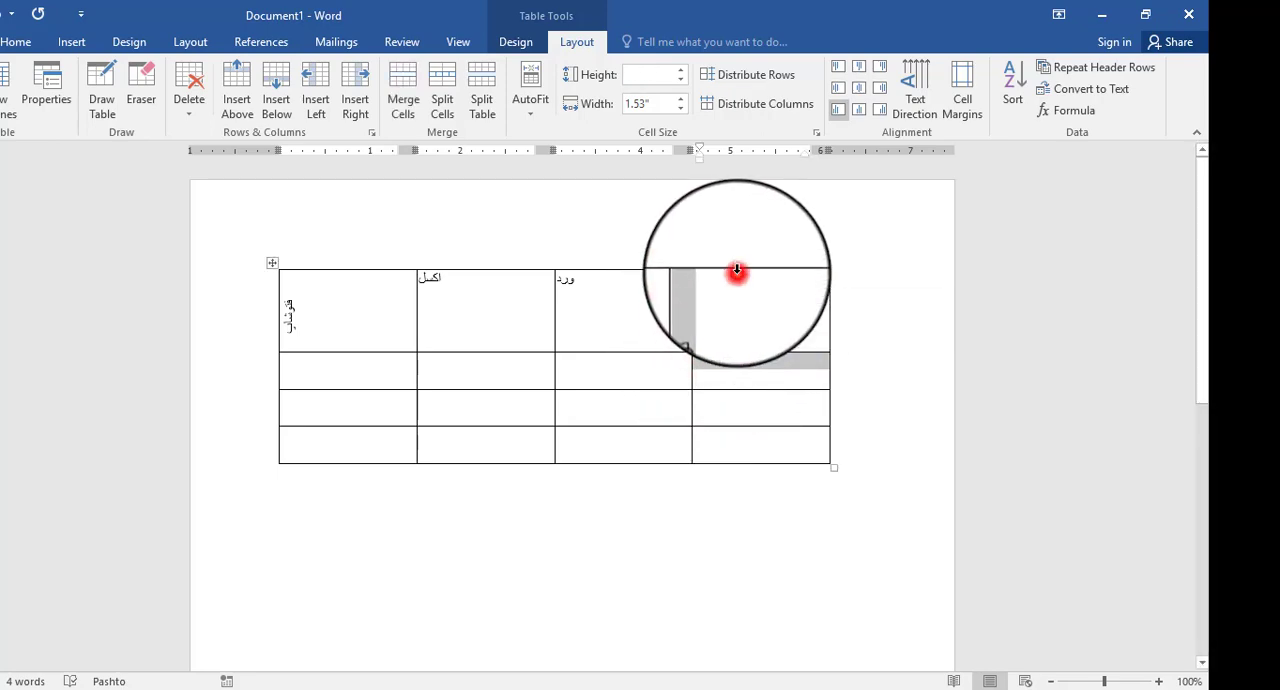
click(650, 312)
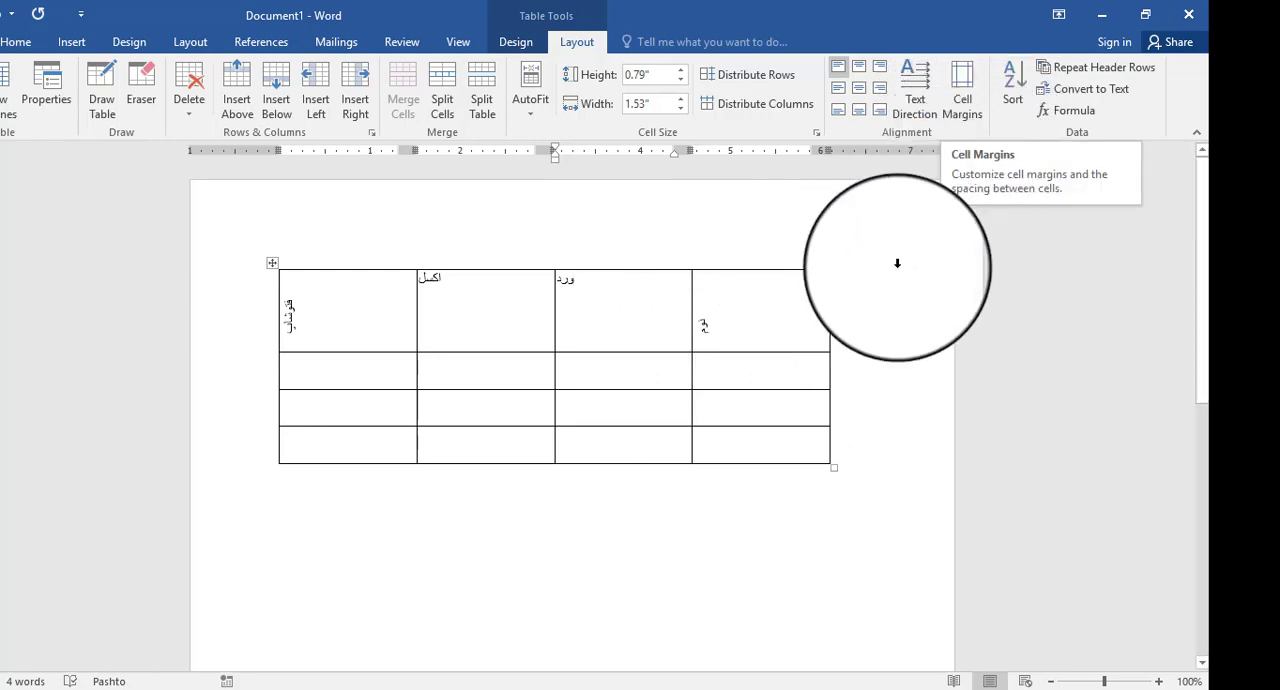
click(755, 341)
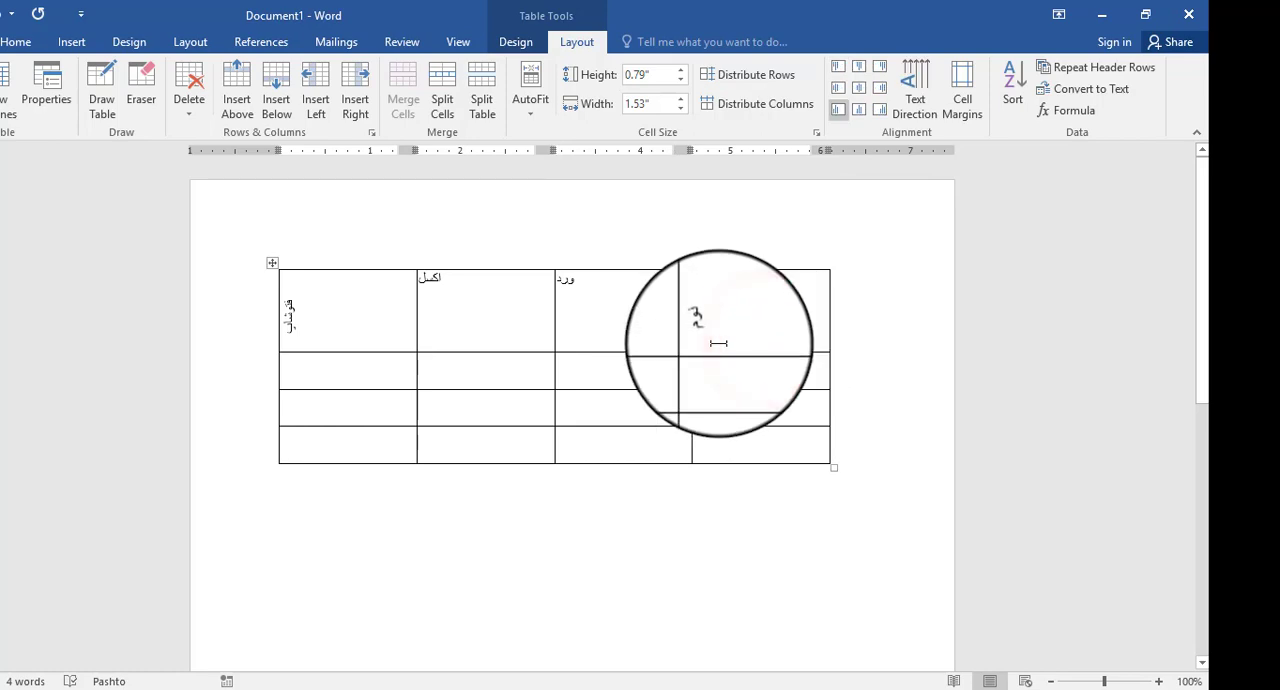
- Examine the table's Sort options, including the columns offered for the first sort level, and leave without sorting
click(1013, 80)
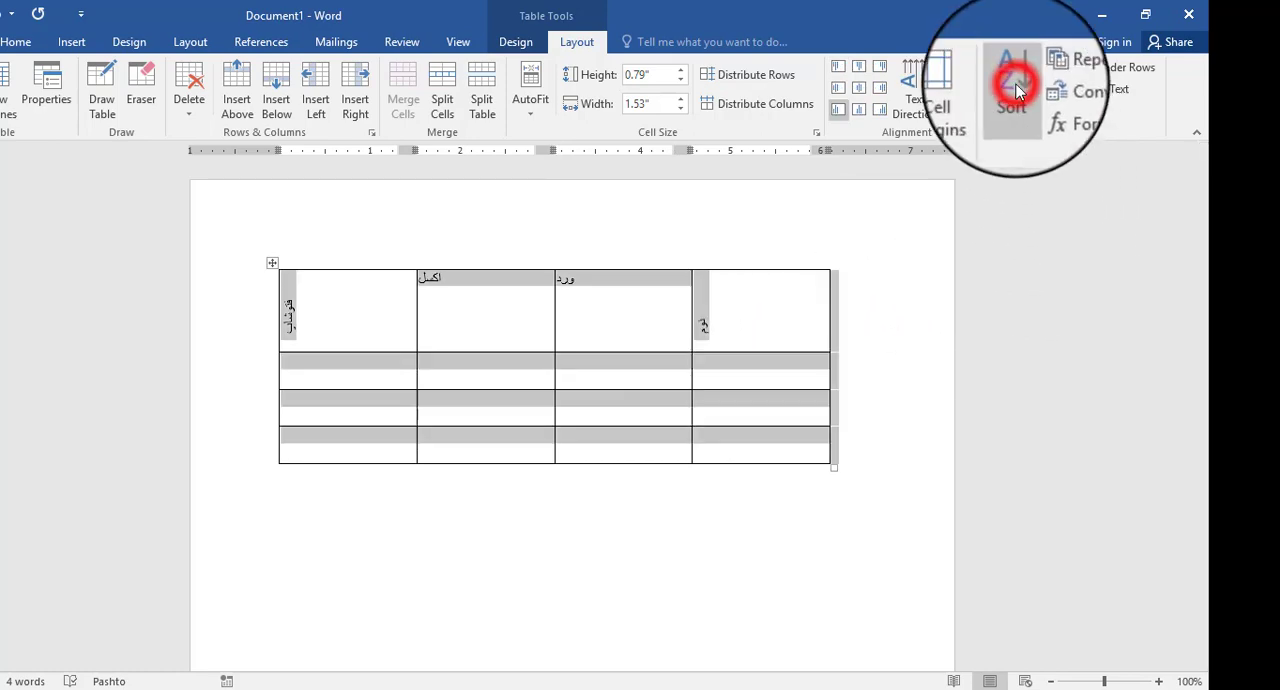
drag(910, 200, 885, 376)
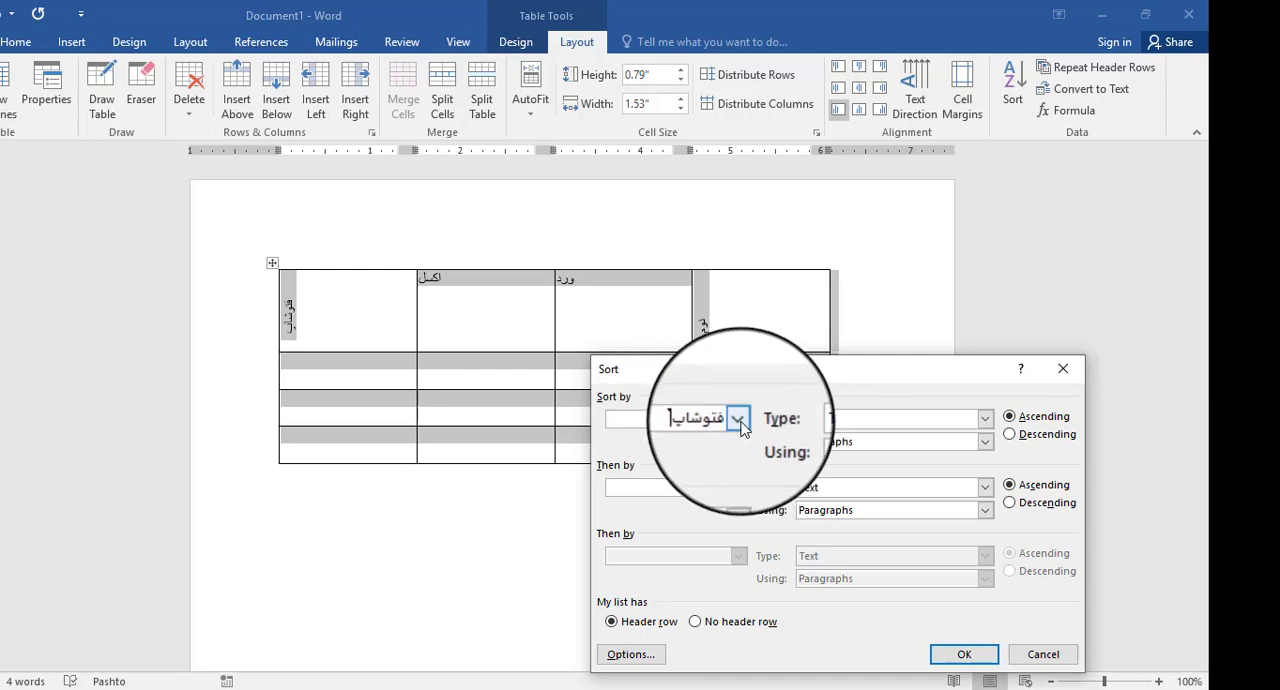
click(738, 420)
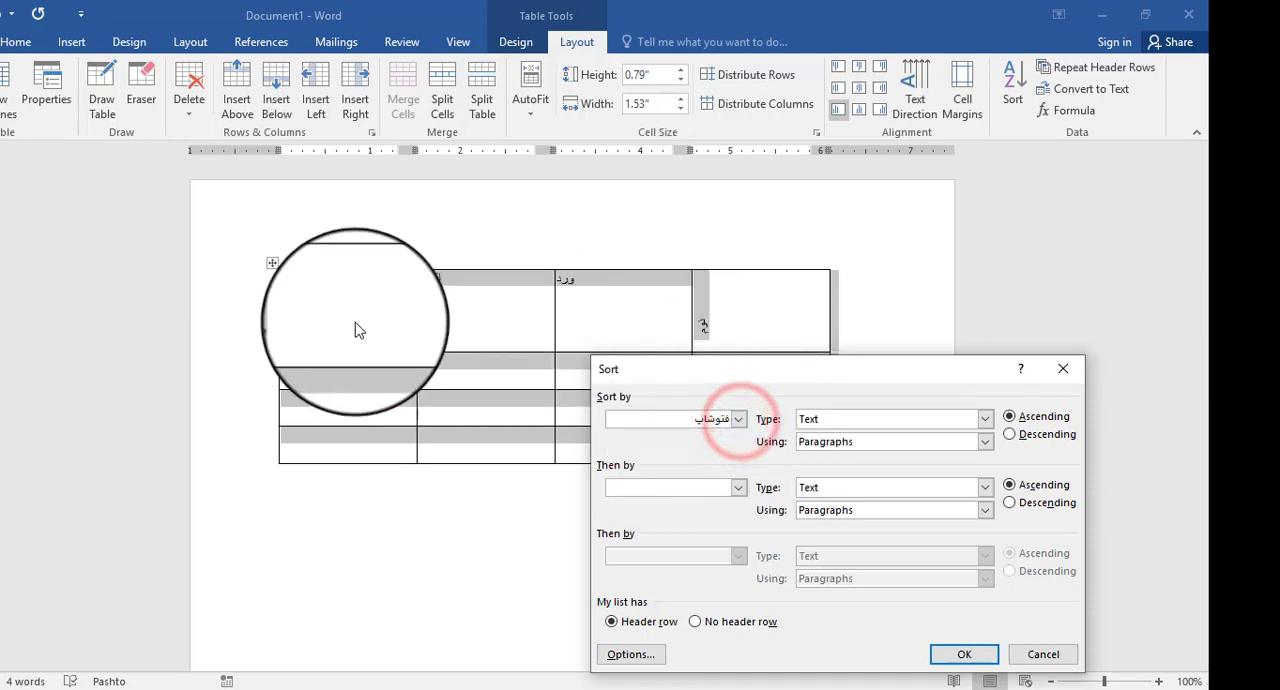
click(738, 419)
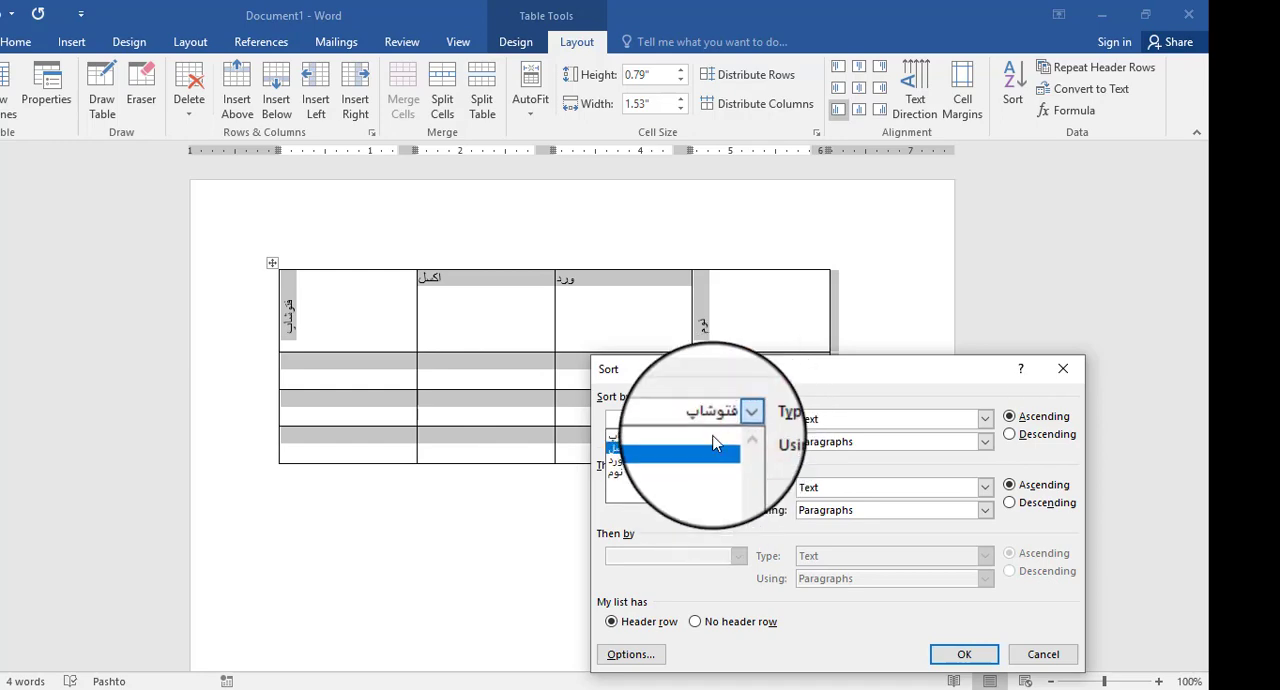
click(740, 421)
drag(821, 368, 876, 235)
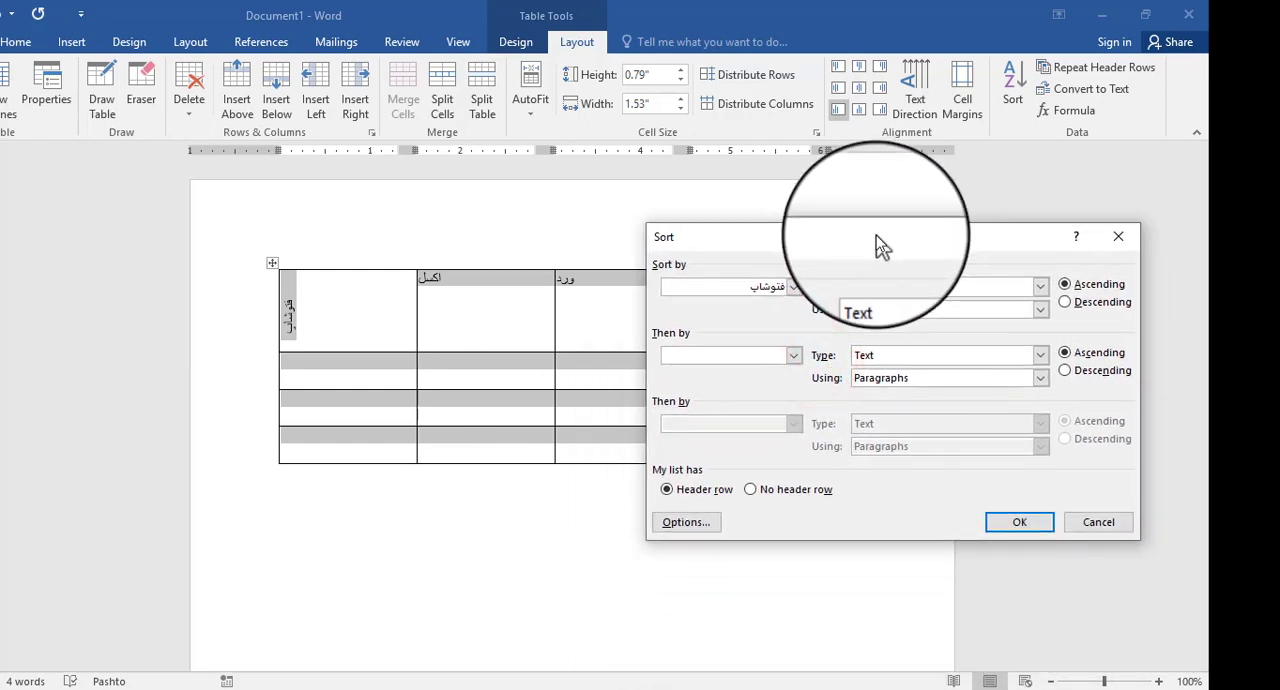
click(1097, 530)
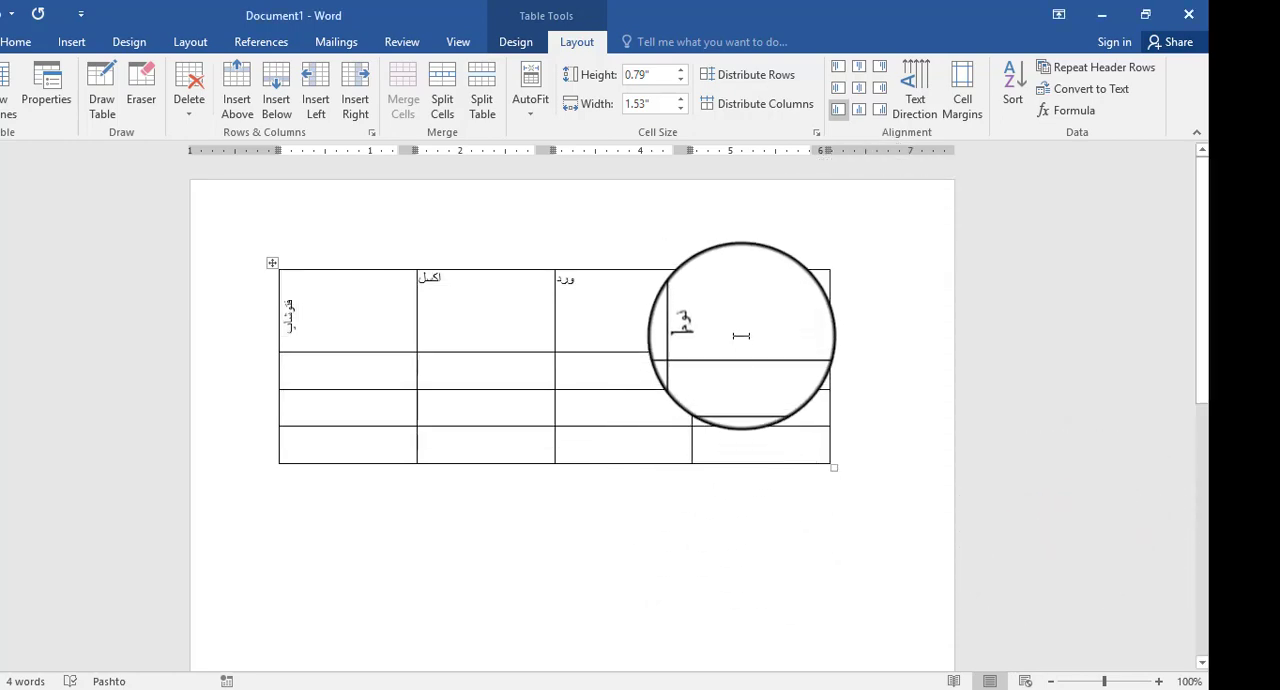
- Shorten the heading row to 0.56" and turn the text of the فتوشاپ and نوم headings back to horizontal
drag(752, 353, 756, 320)
click(280, 297)
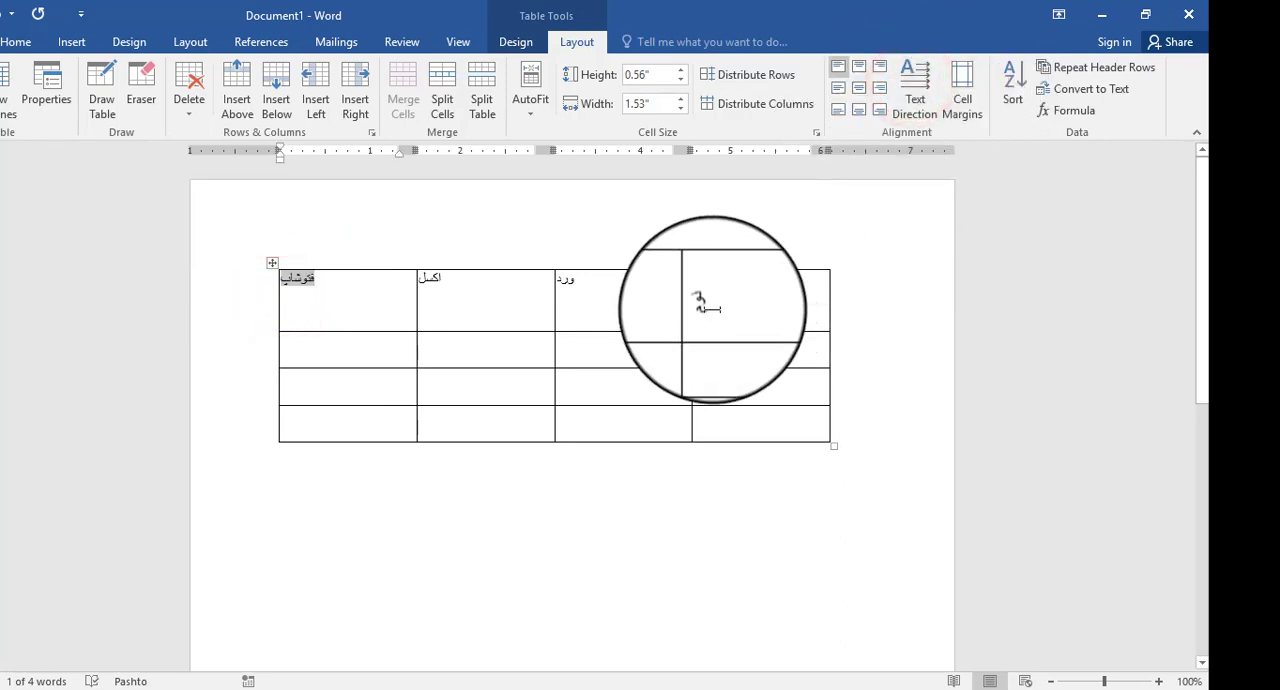
click(704, 310)
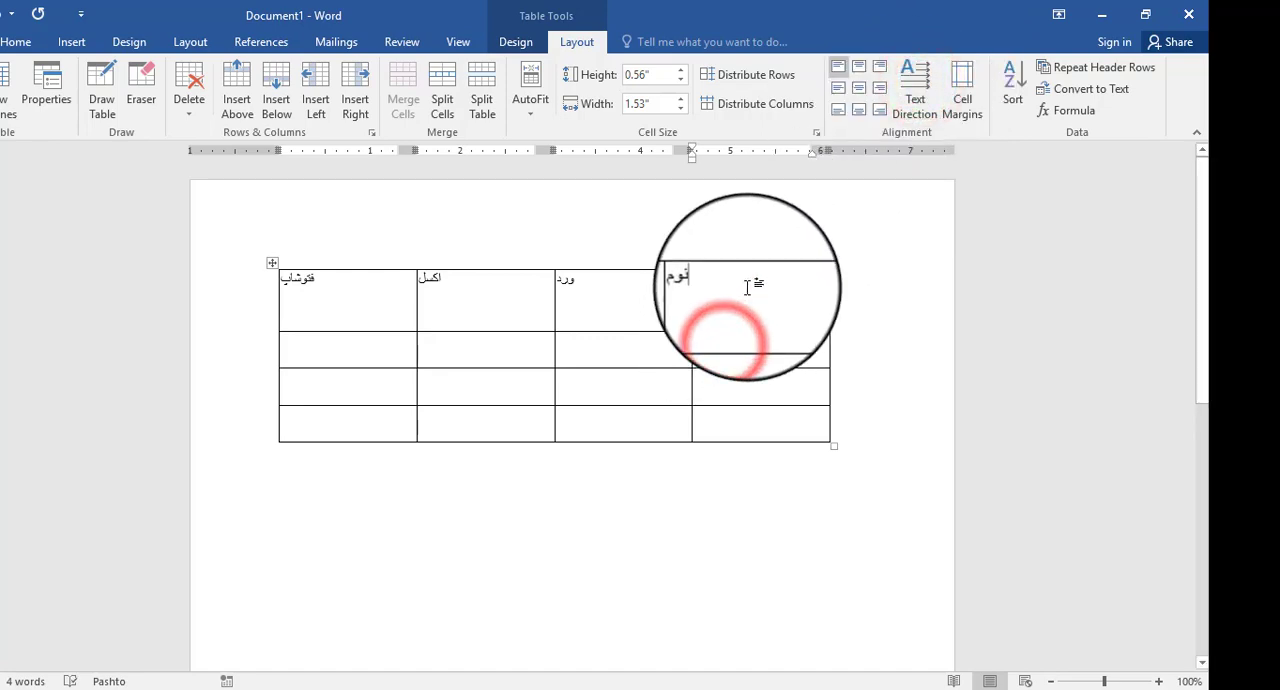
- Centre the four headings horizontally and vertically in their cells and shorten the heading row to 0.24"
drag(765, 286, 271, 277)
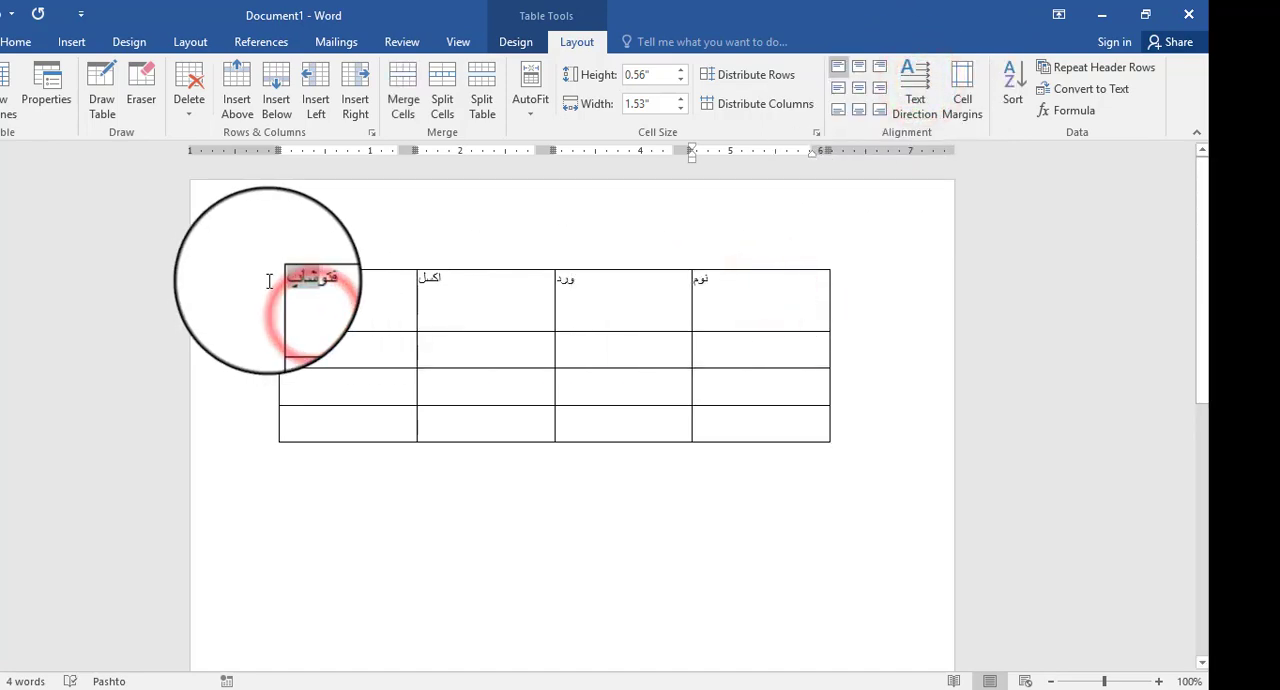
drag(777, 297, 394, 294)
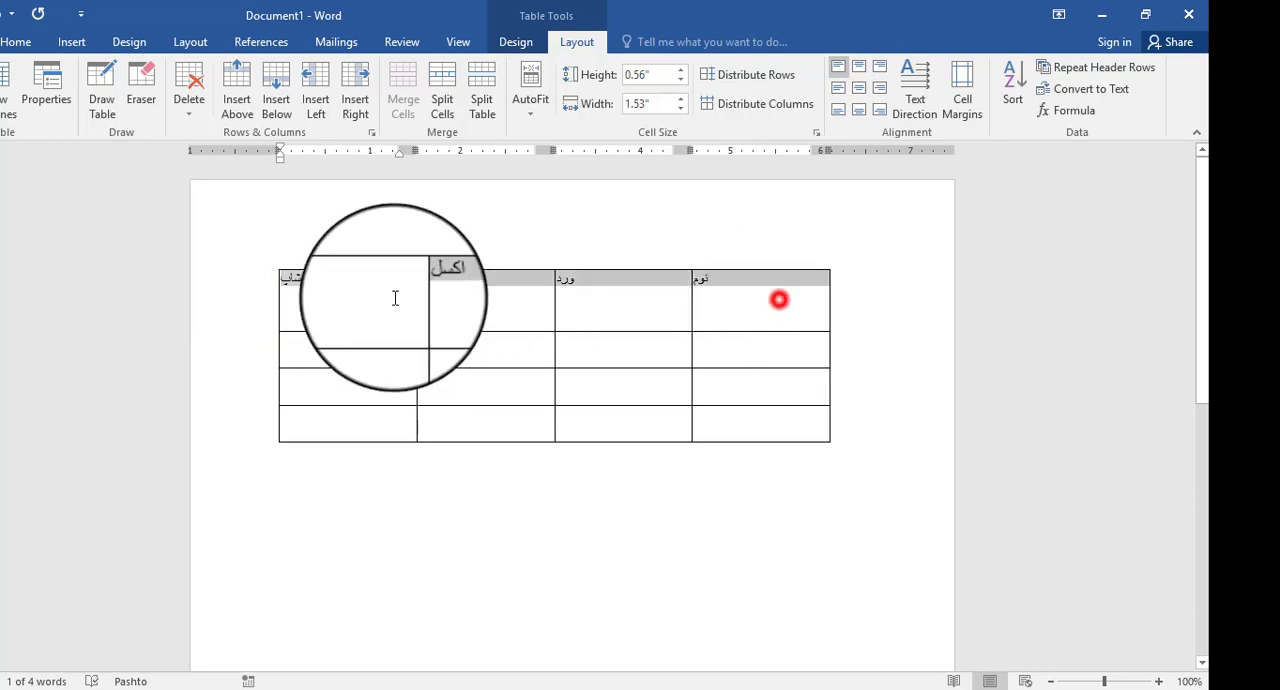
click(861, 93)
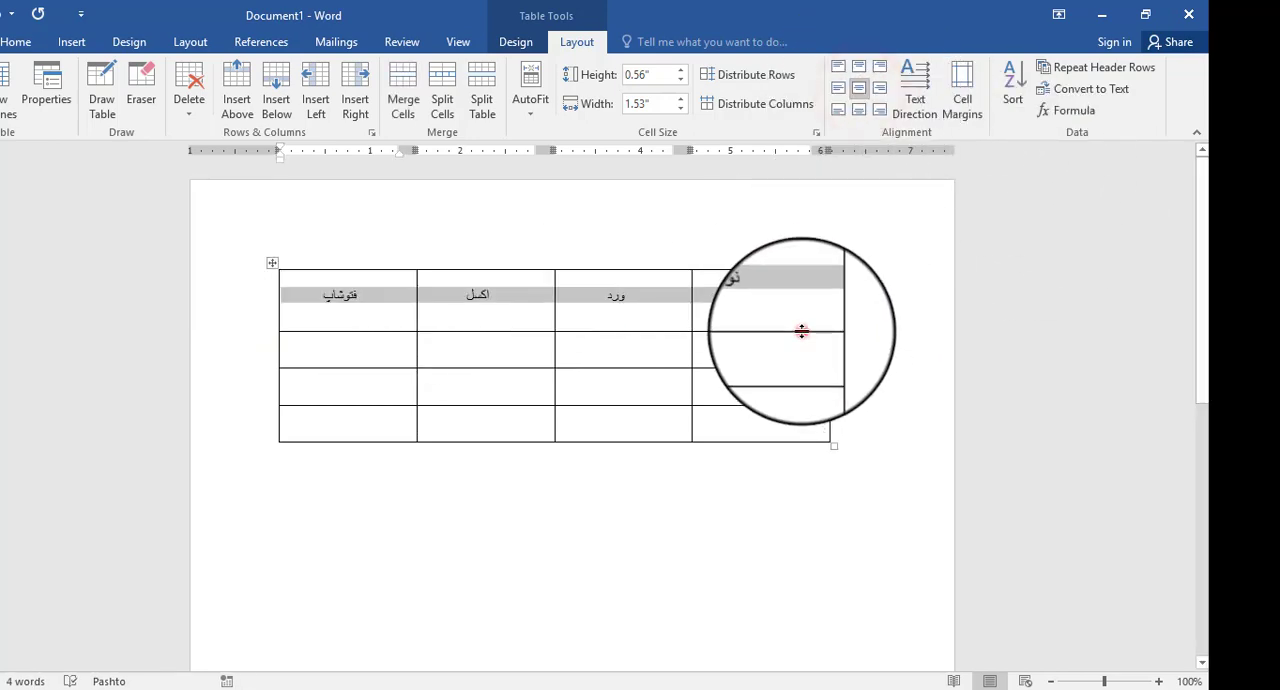
drag(801, 331, 797, 290)
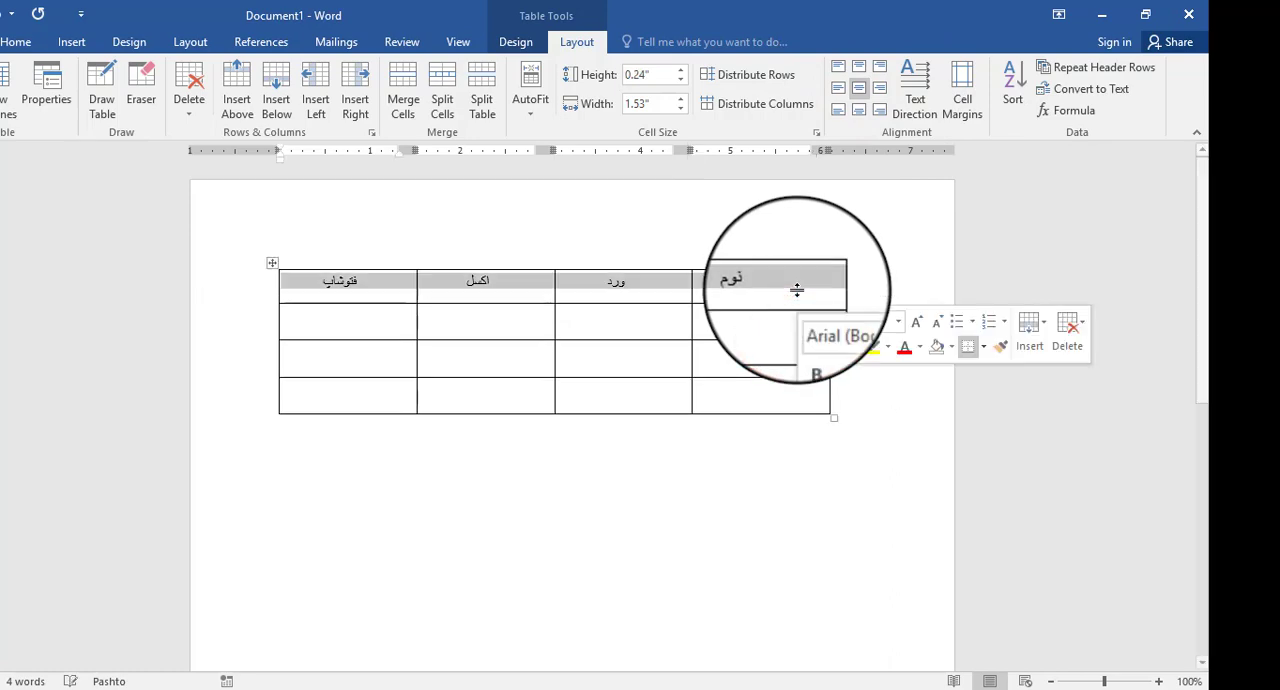
- Enter a person's name in each of the three cells below the نوم heading
click(757, 323)
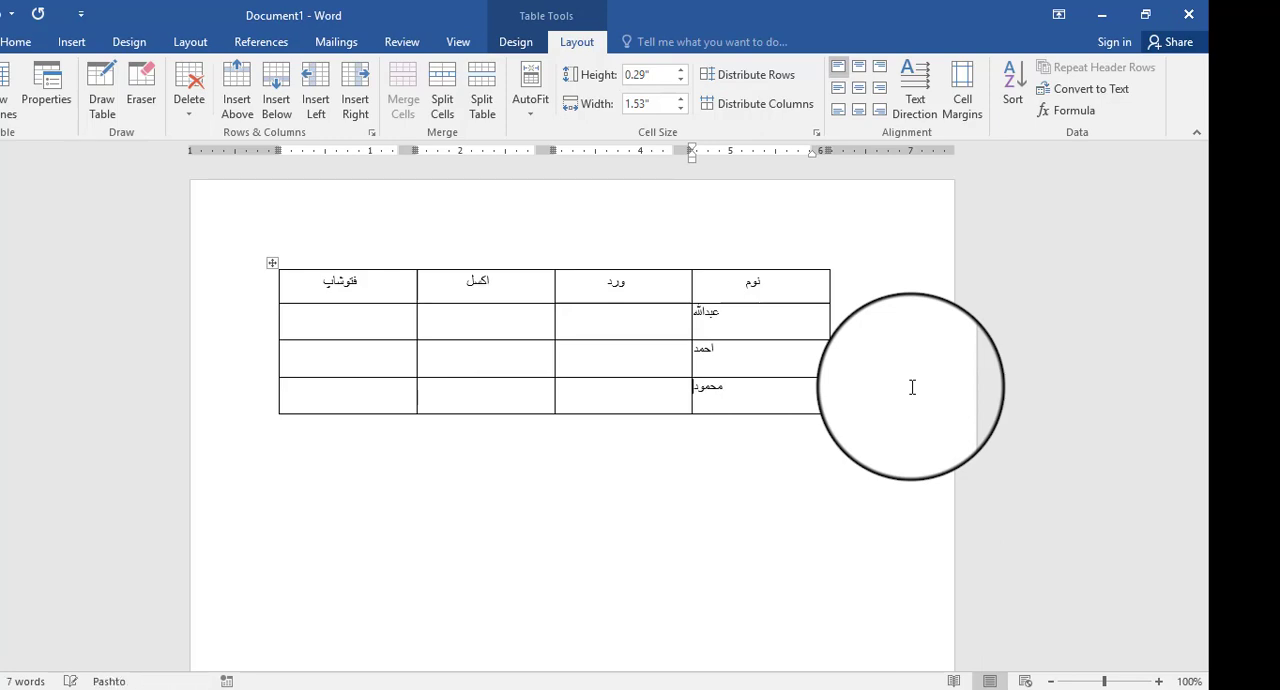
click(747, 315)
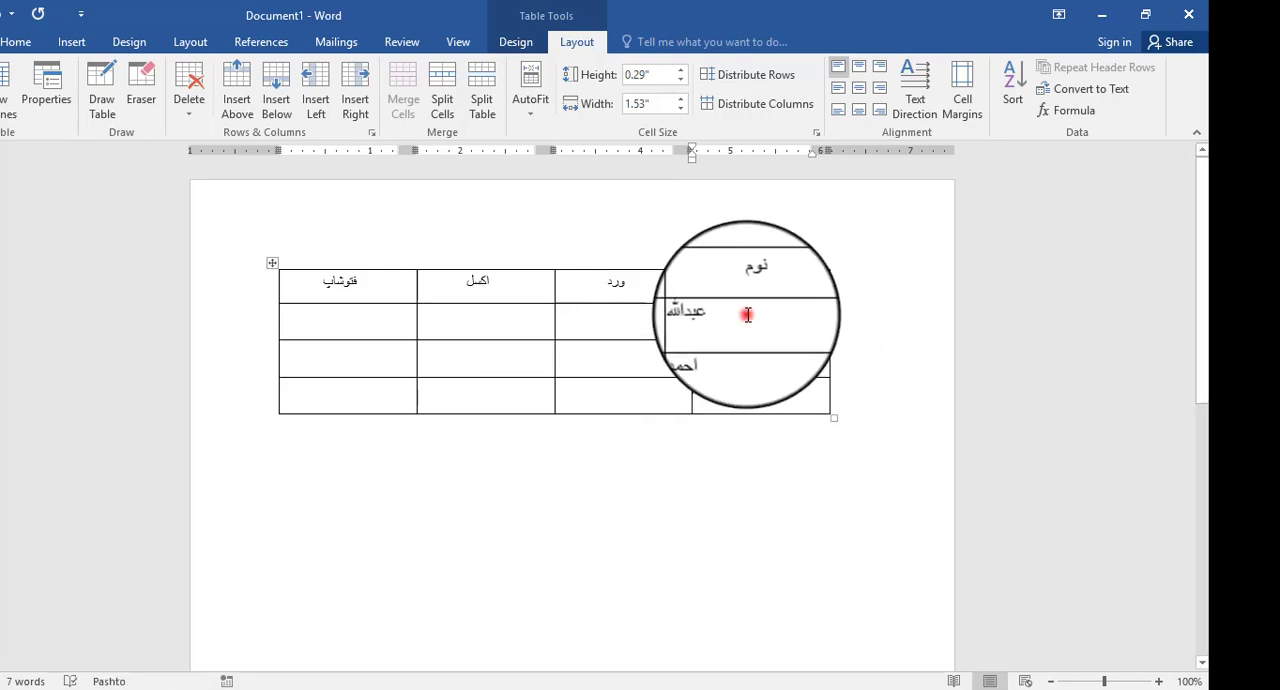
drag(692, 362, 545, 387)
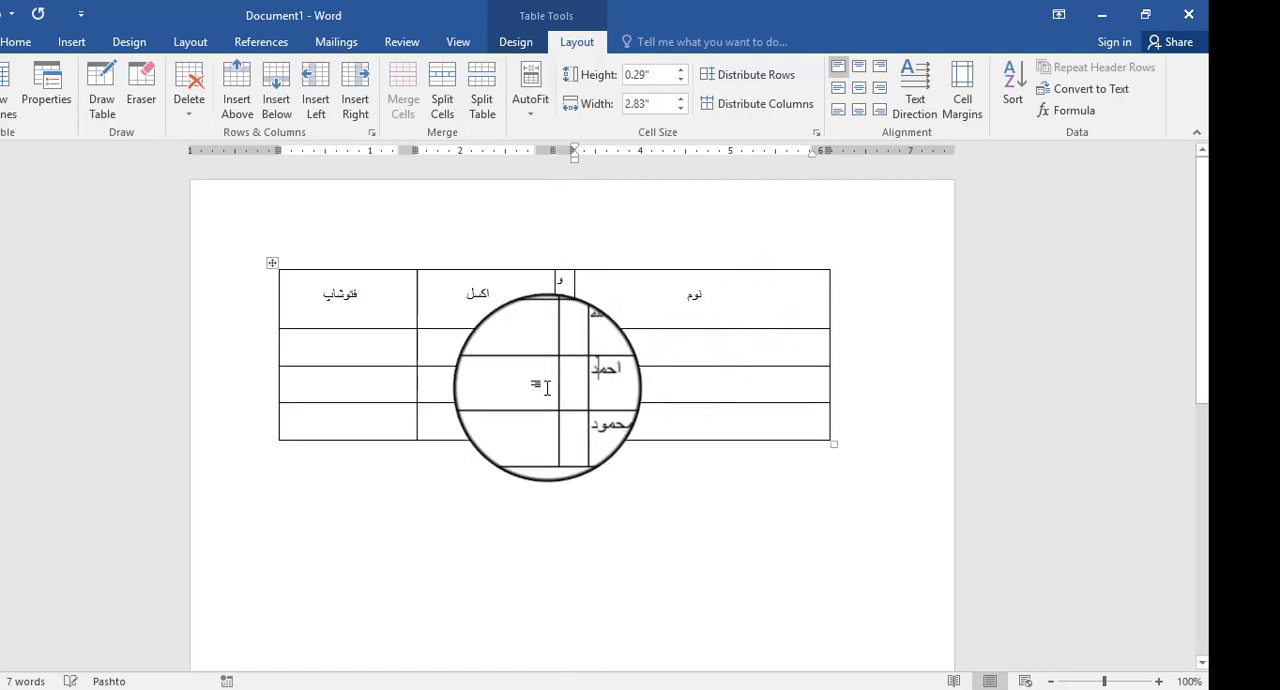
key(ctrl+z)
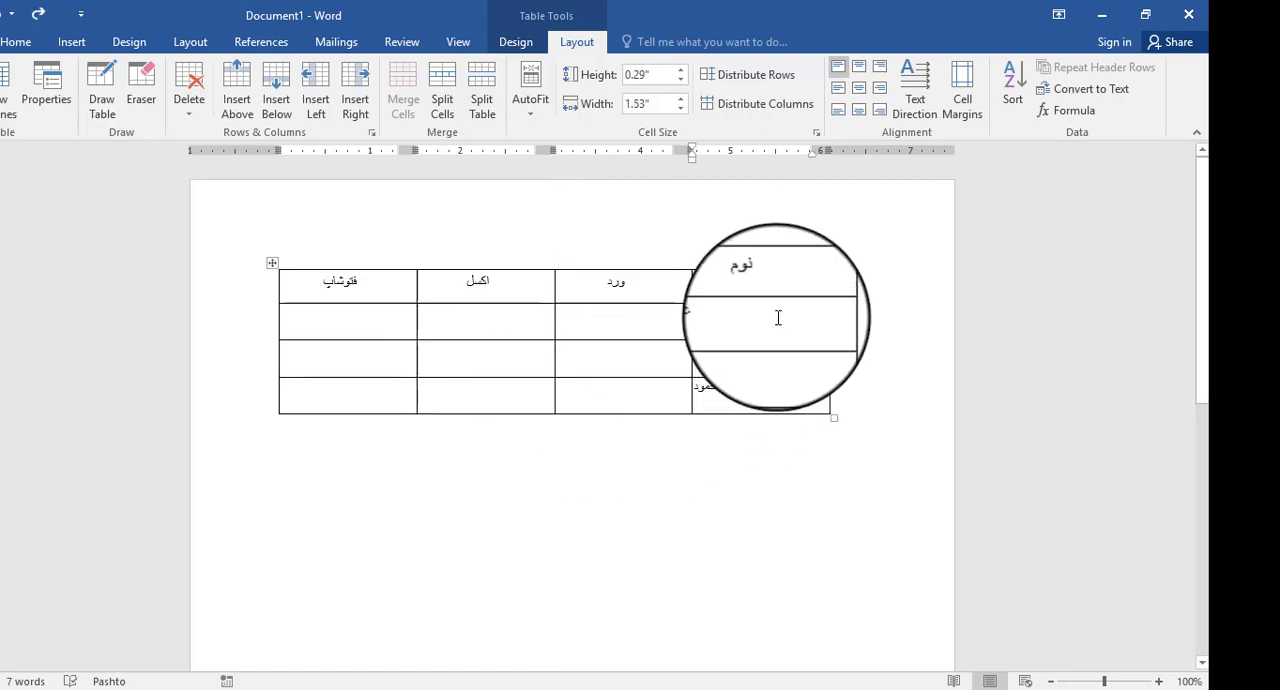
- Centre the contents of all cells in the three rows below the headings, both horizontally and vertically
click(776, 318)
click(620, 337)
click(377, 375)
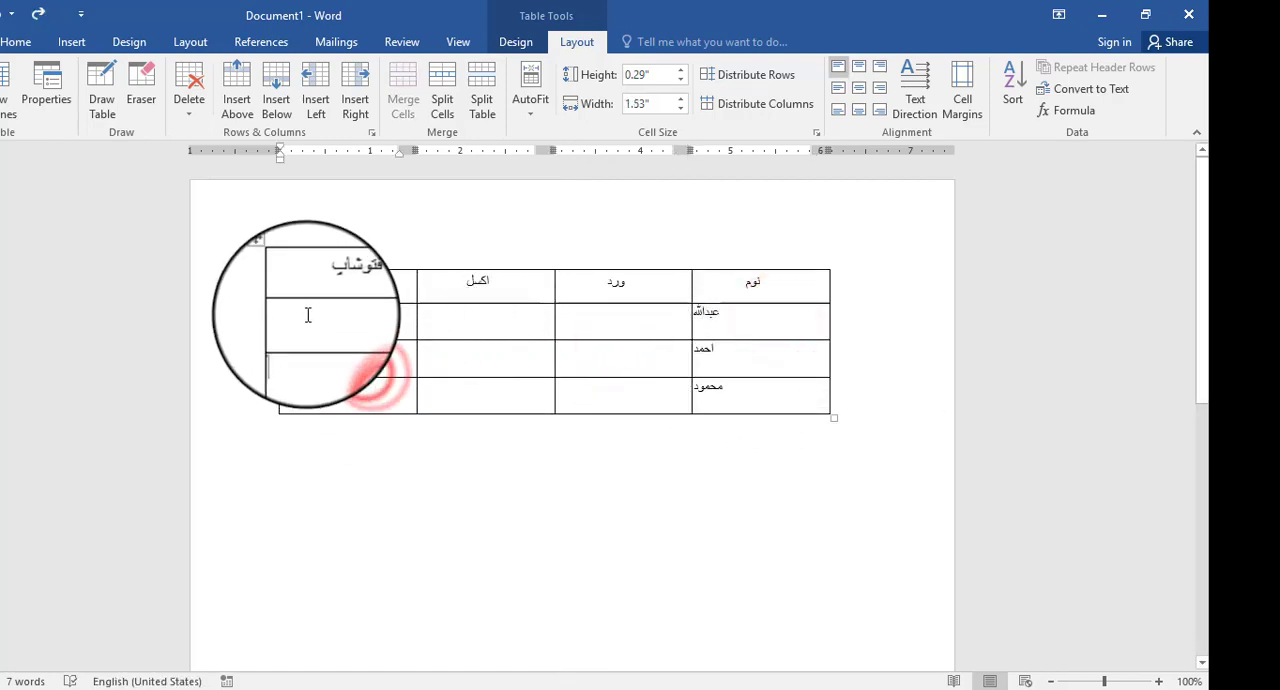
drag(308, 315, 749, 366)
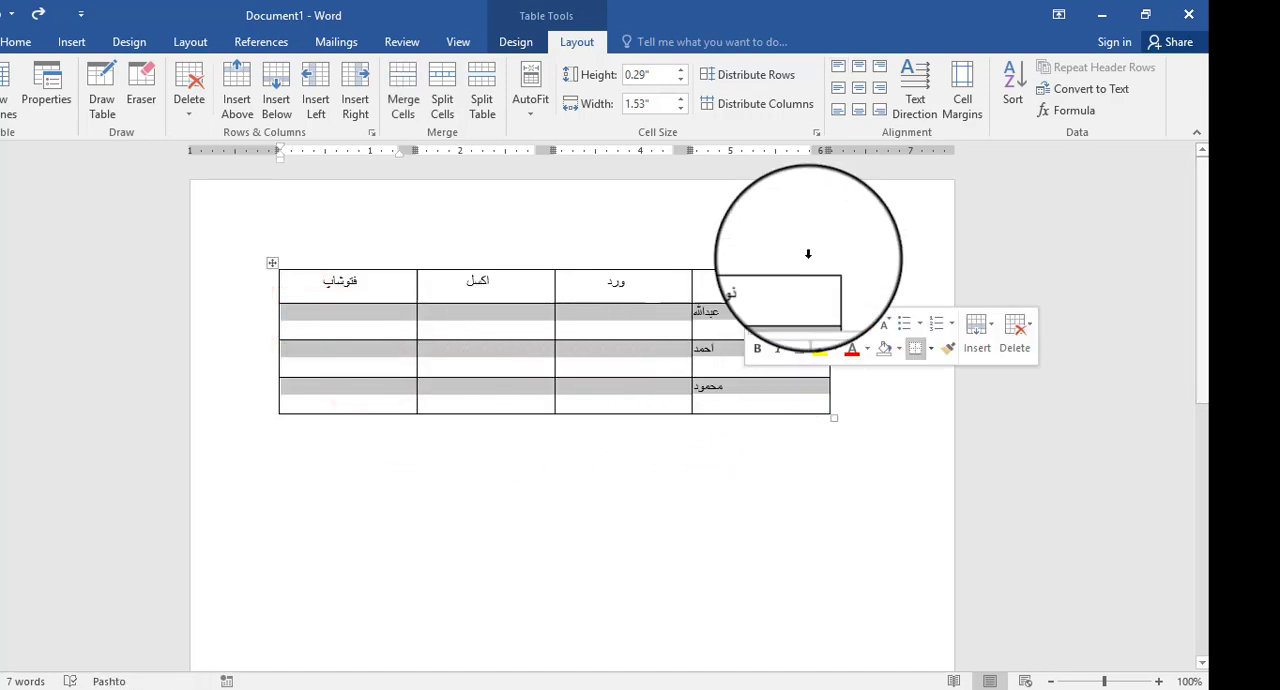
click(859, 87)
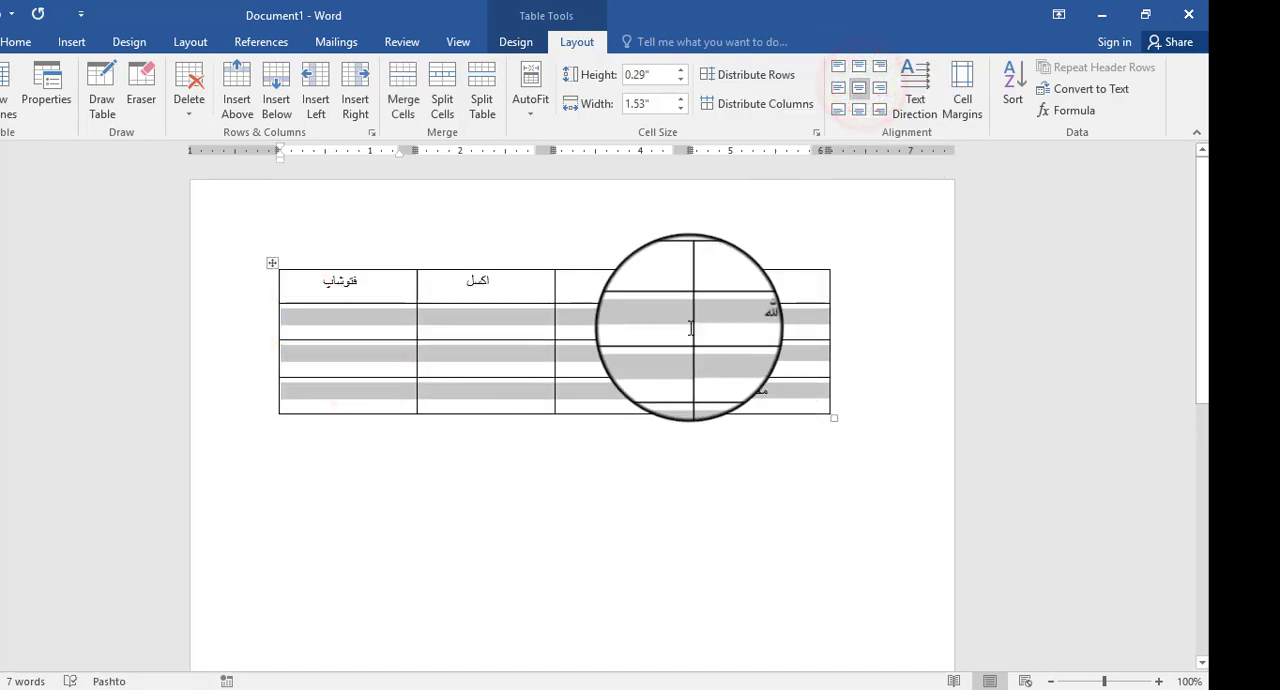
- Enter 35, 13 and 50 under ورد and 45, 35 and 46 under اکسل, and replace the فتوشاپ heading with توتل
click(664, 322)
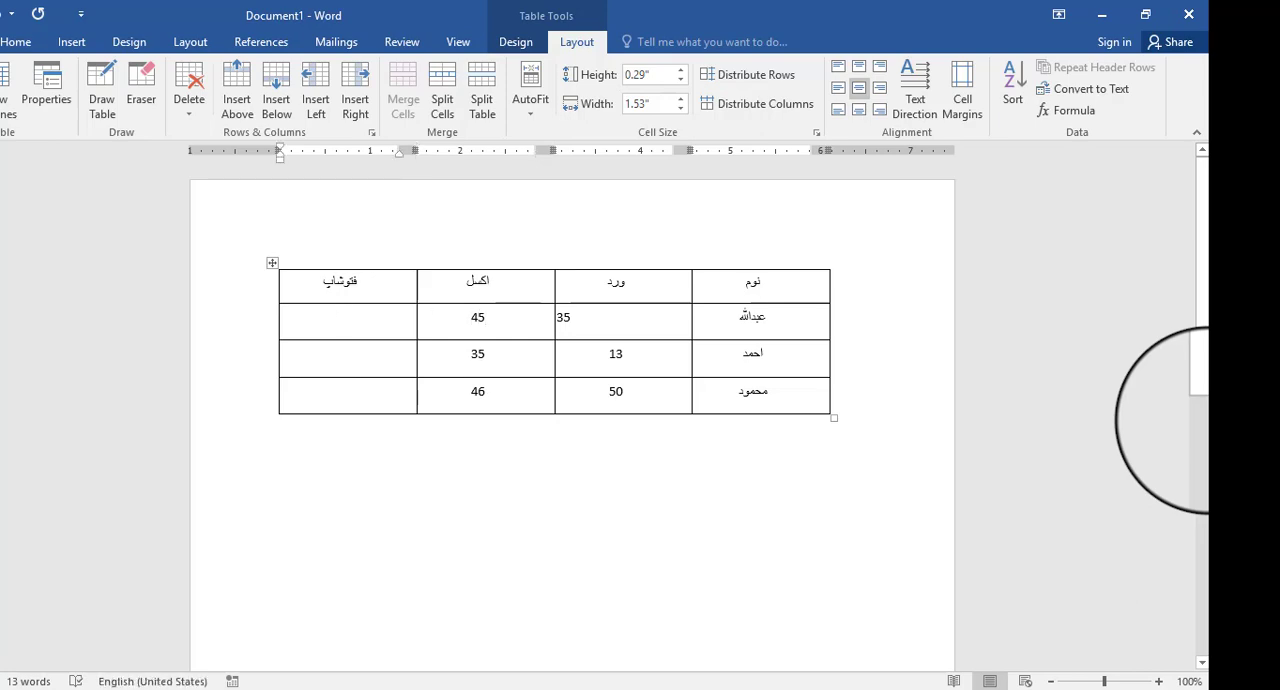
double_click(340, 282)
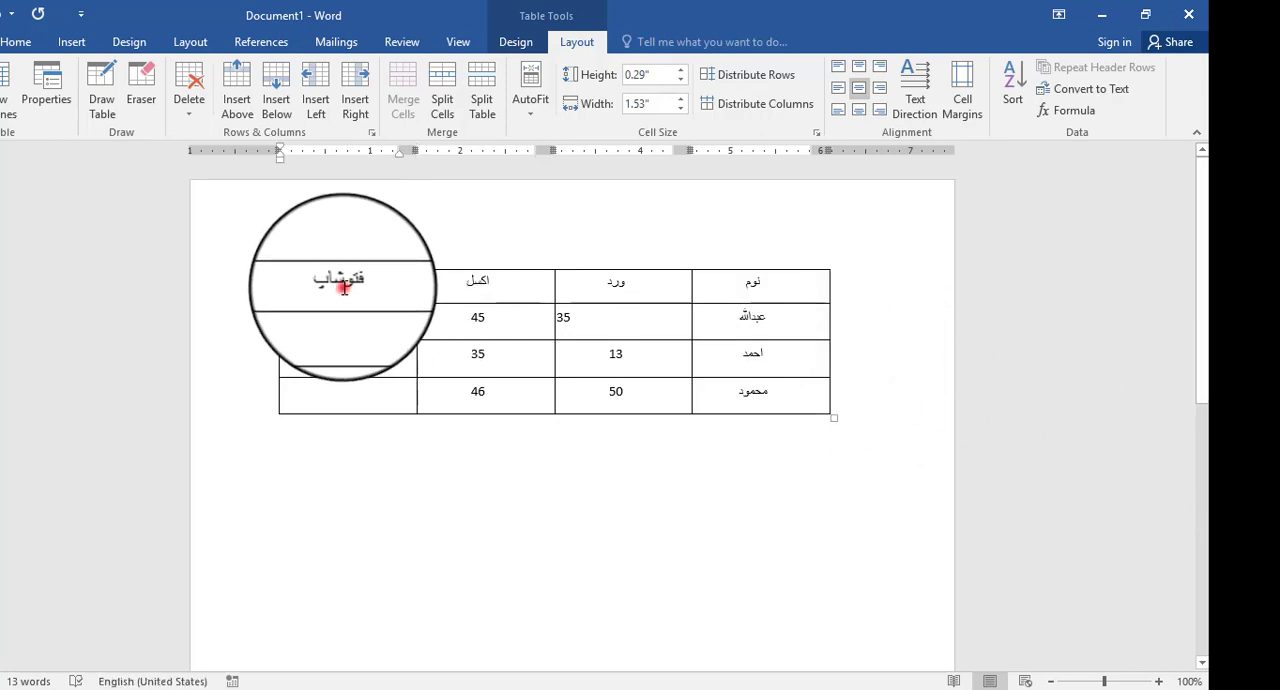
text(توتل)
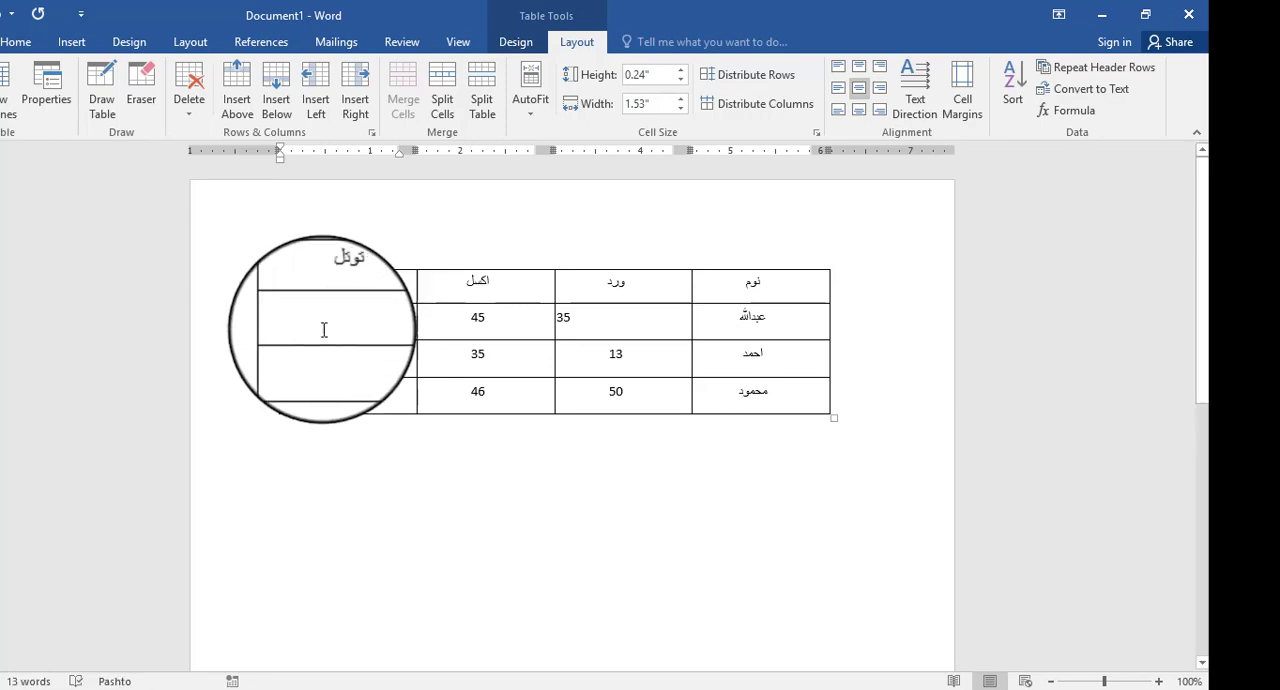
click(336, 326)
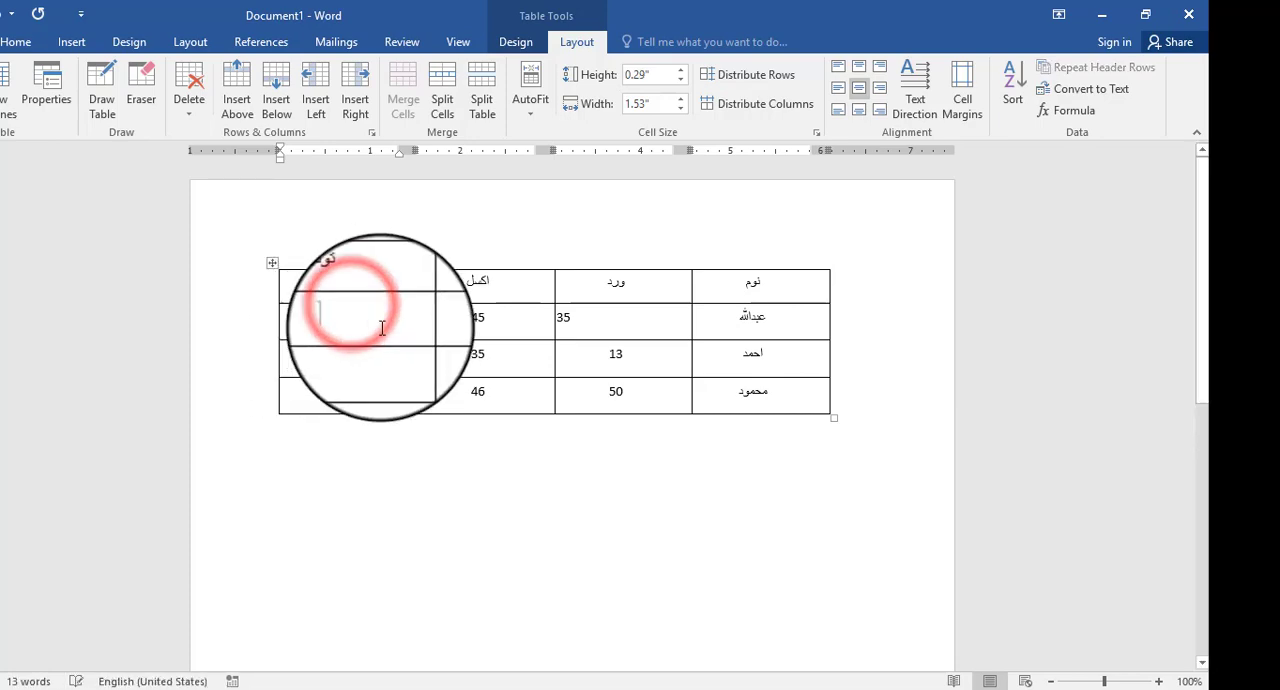
- Centre the 35 in the first cell below the ورد heading, both horizontally and vertically
click(623, 320)
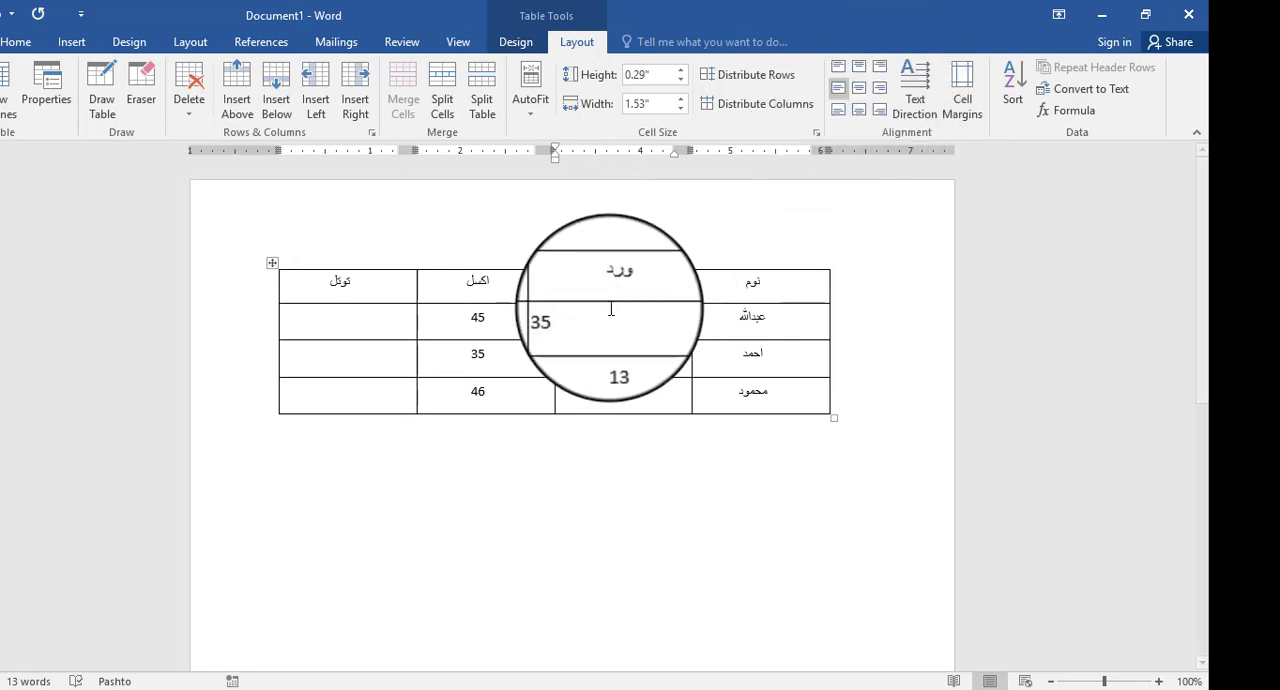
click(634, 392)
click(634, 327)
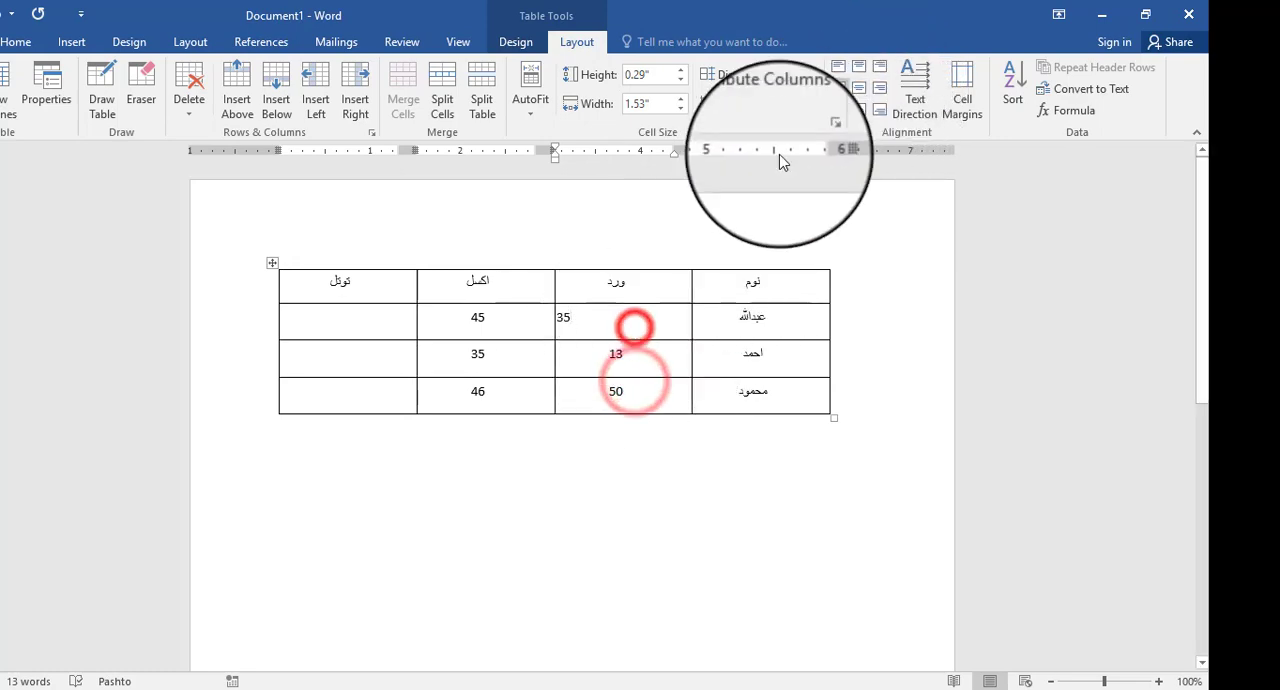
click(858, 88)
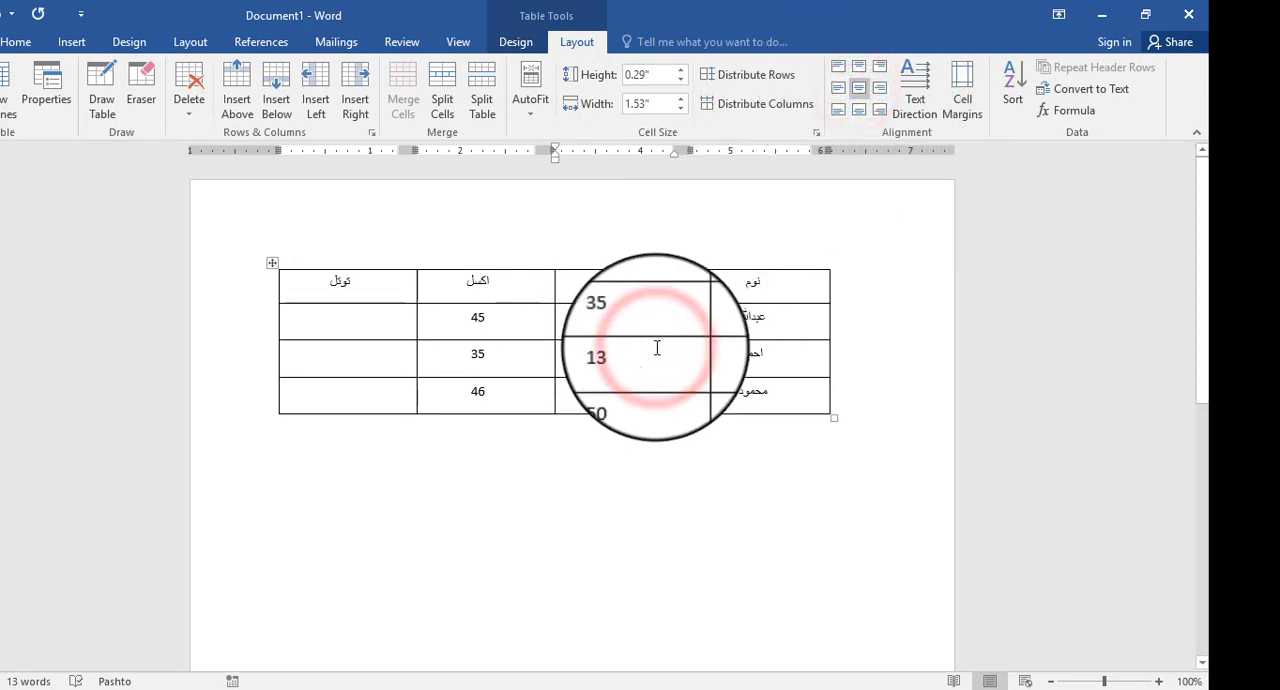
- Change the font of the whole table to Bahij Titr
mouse_move(657, 347)
mouse_down()
mouse_move(797, 317)
mouse_move(801, 279)
mouse_up()
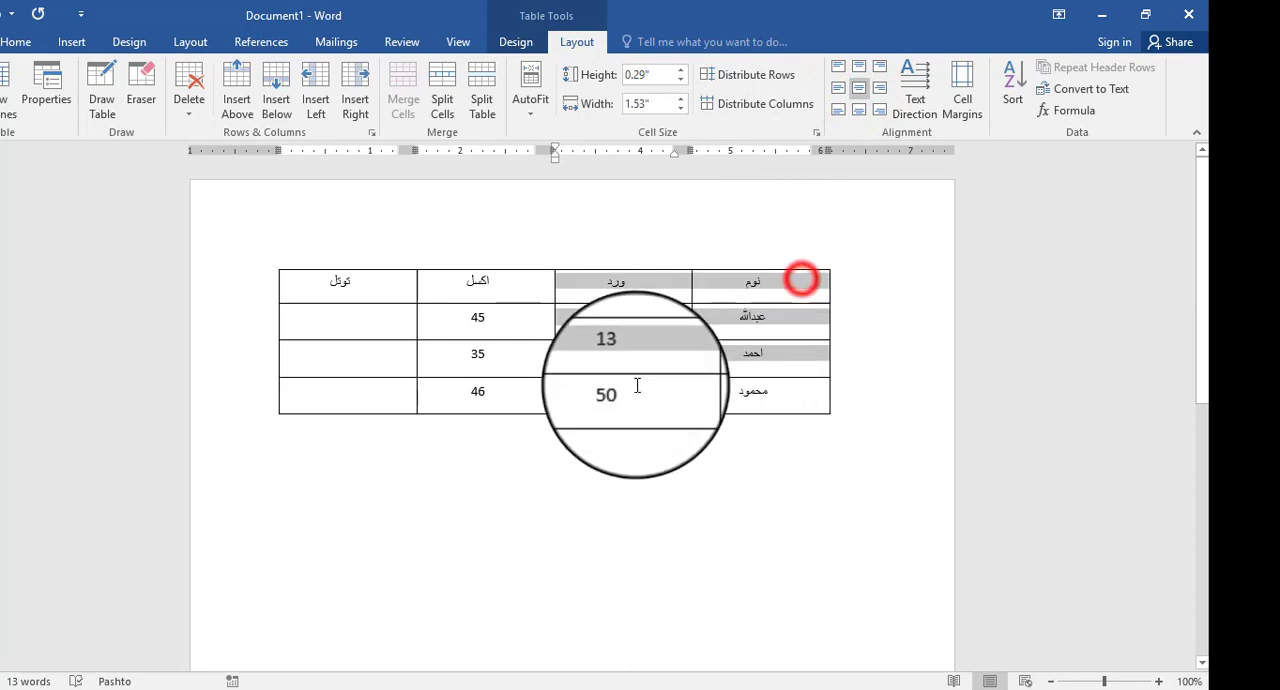
drag(637, 385, 411, 411)
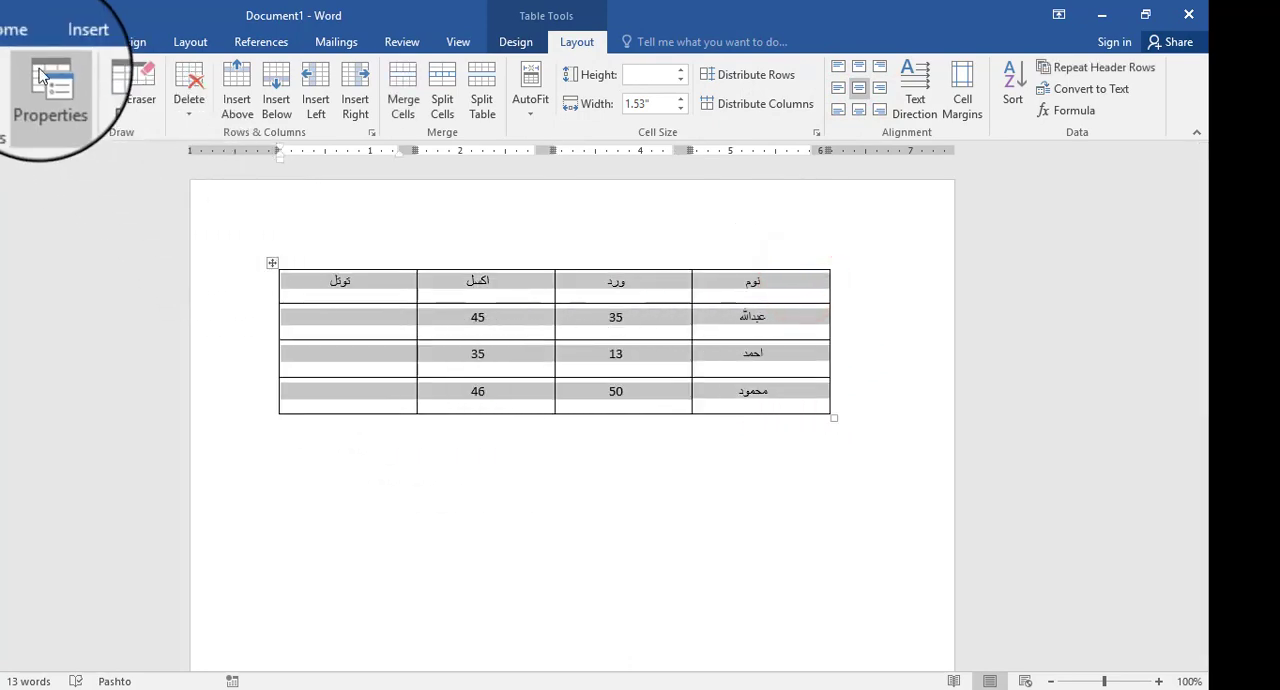
click(16, 42)
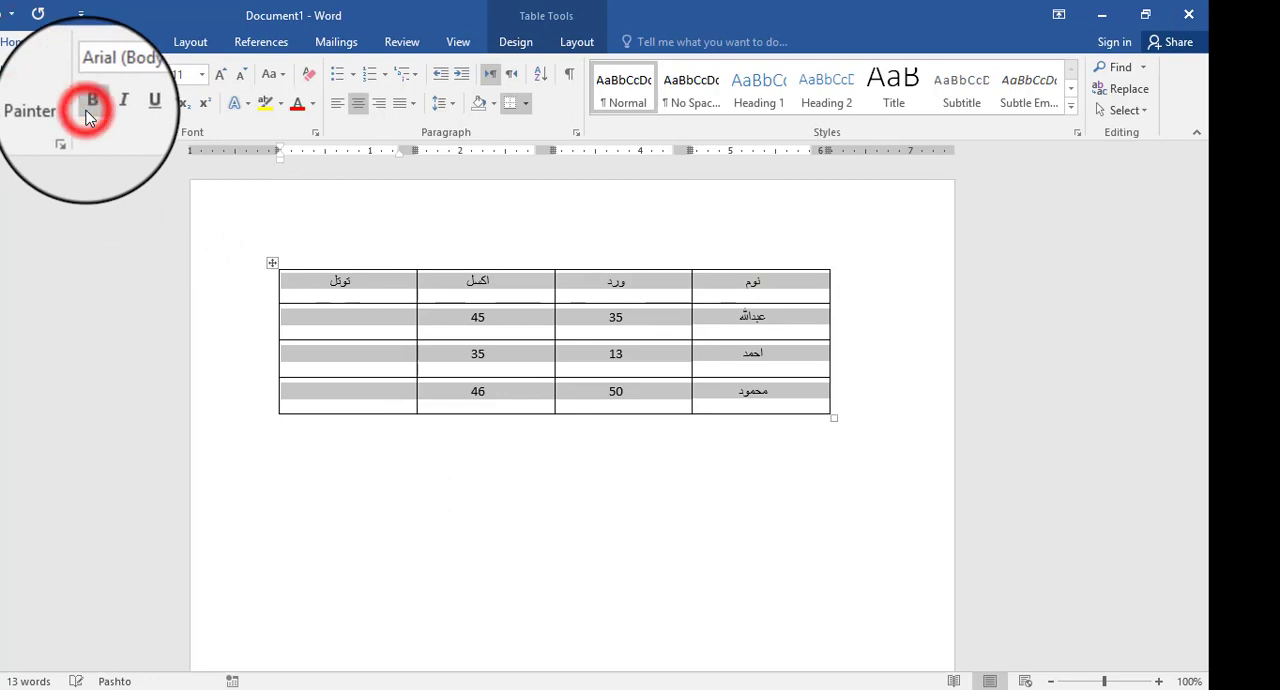
click(86, 110)
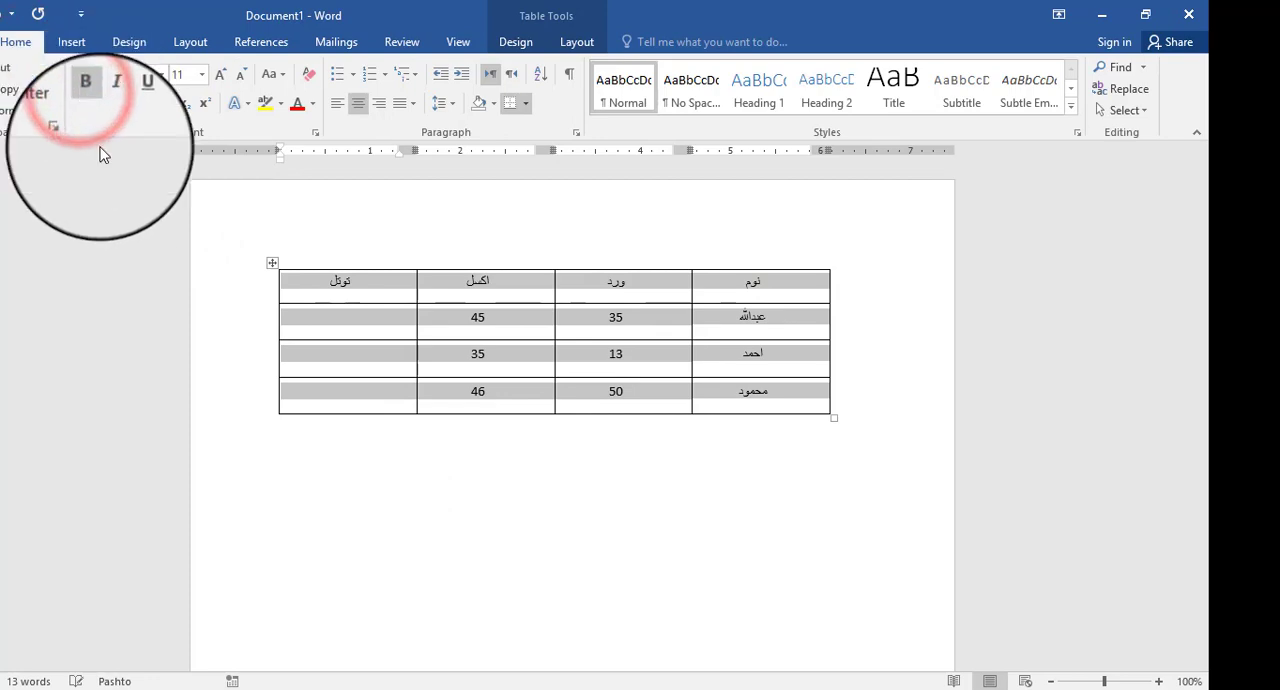
click(165, 80)
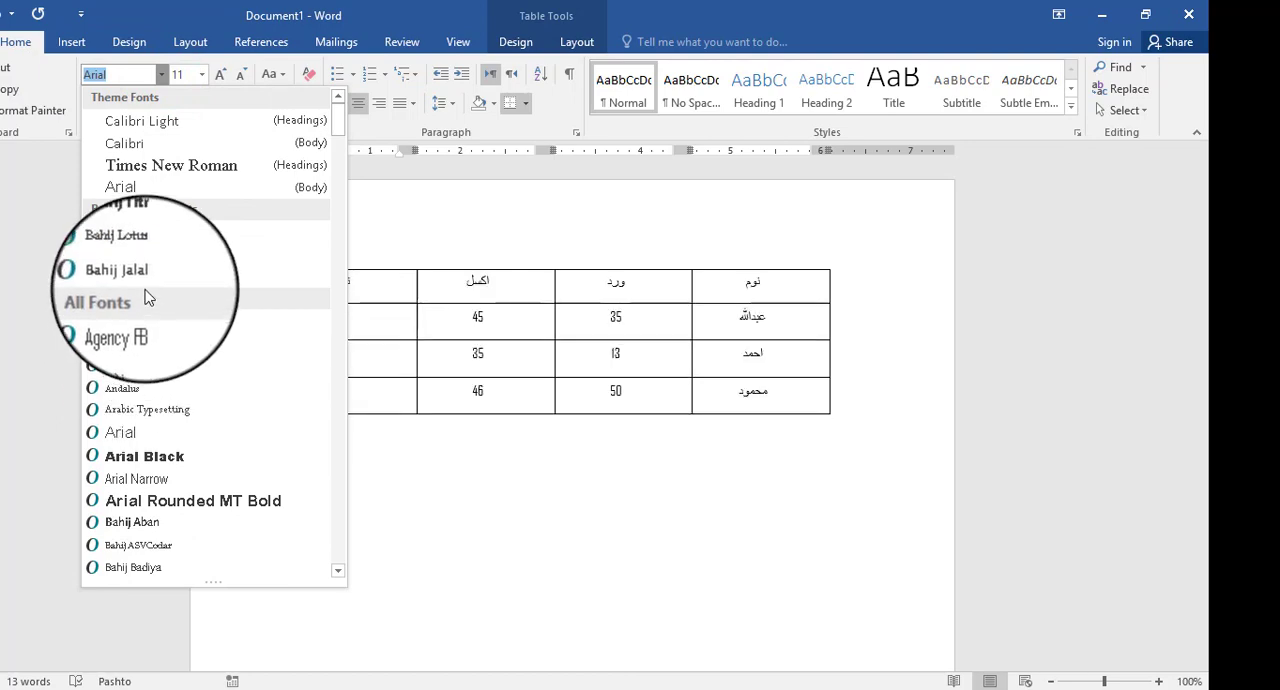
click(148, 231)
click(543, 374)
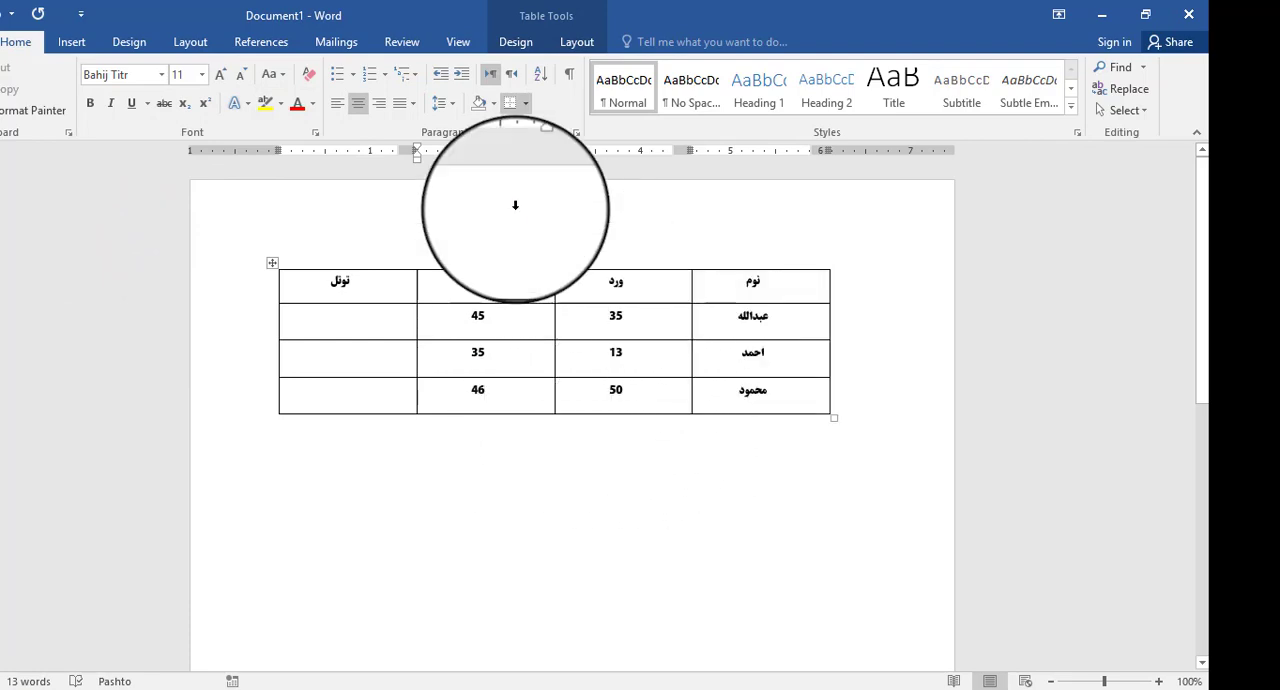
click(577, 43)
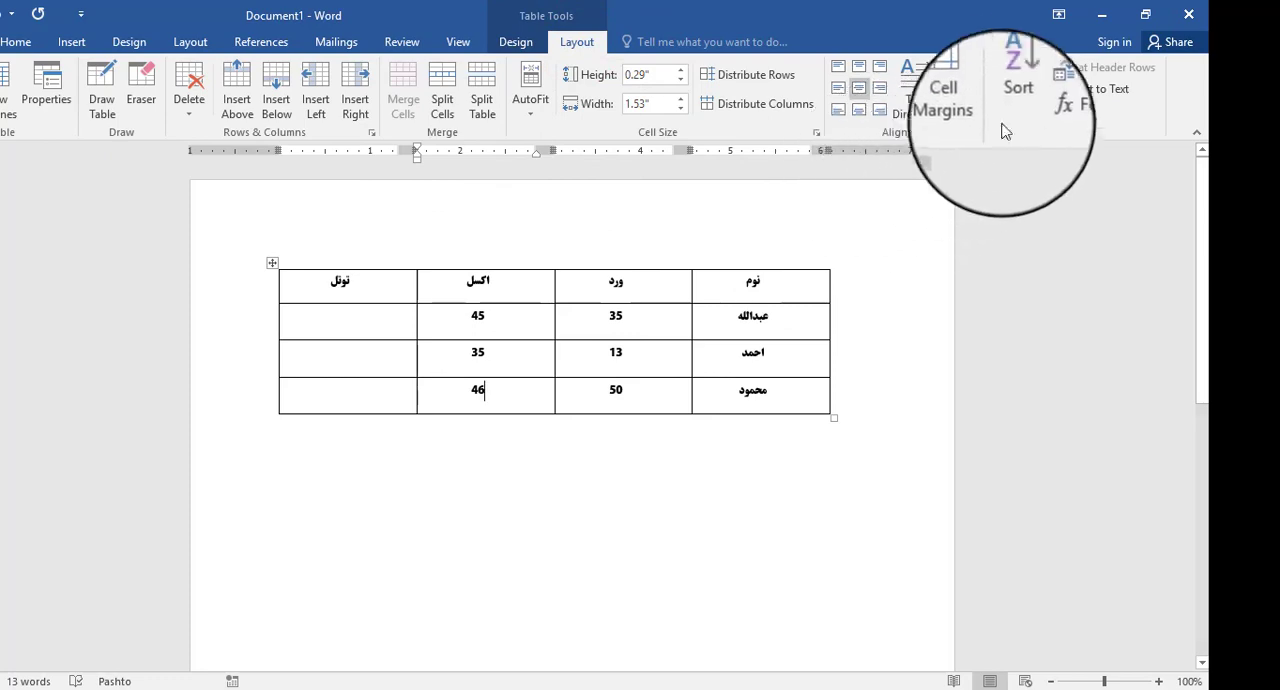
click(1013, 85)
drag(866, 234, 766, 391)
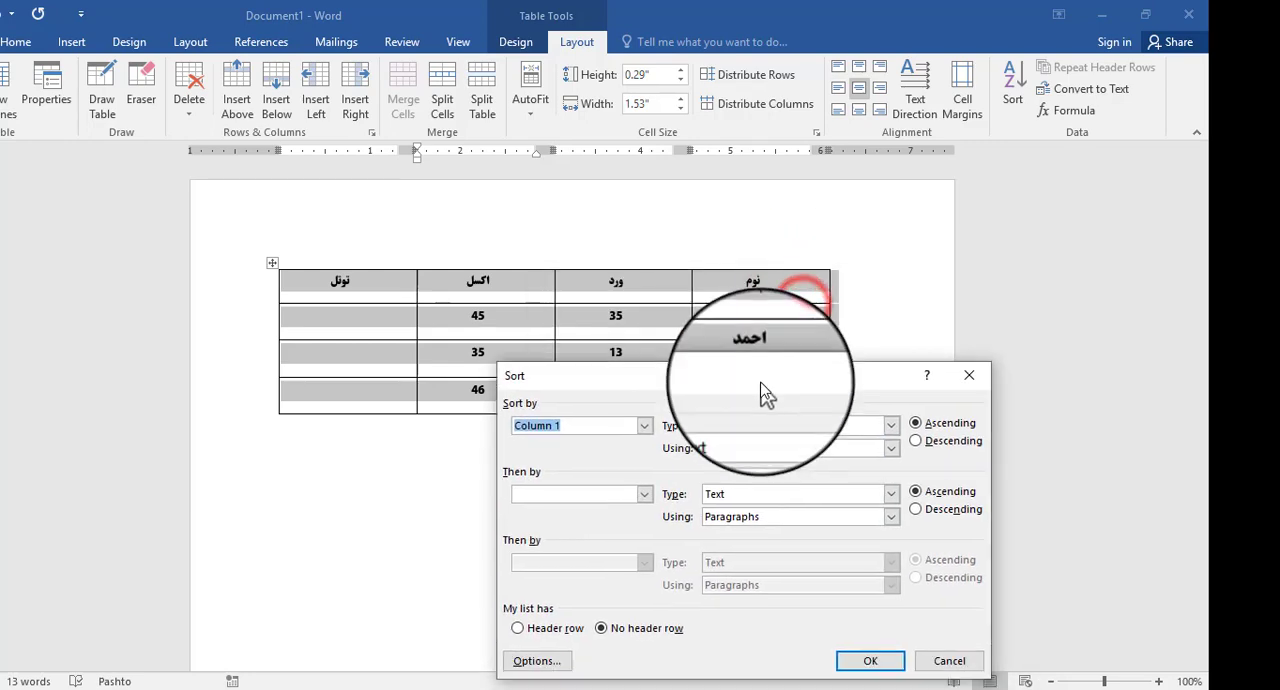
click(648, 426)
click(648, 427)
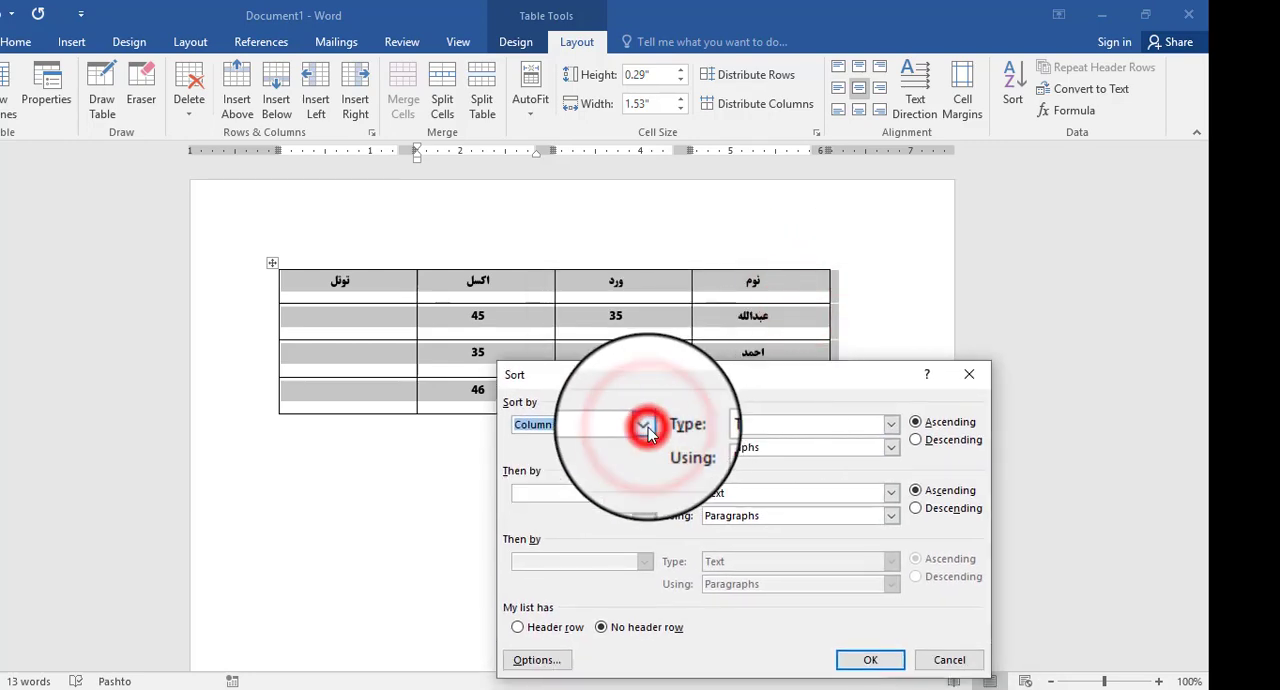
drag(756, 387, 662, 379)
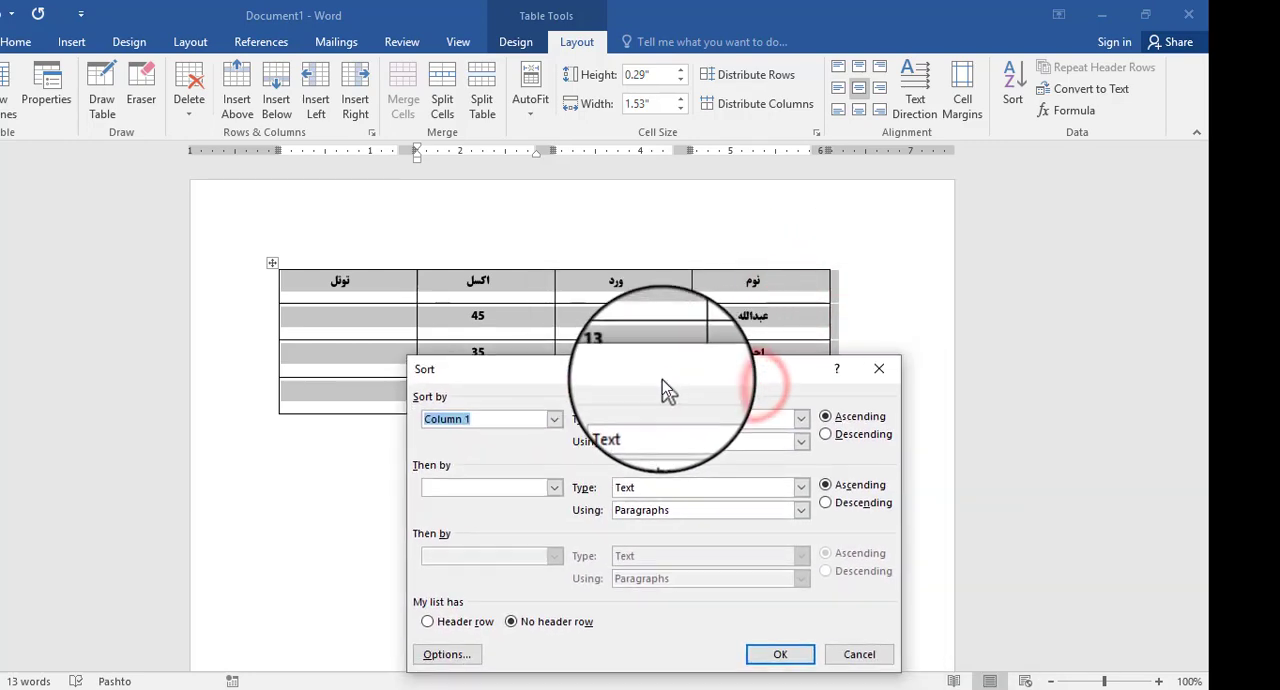
click(842, 652)
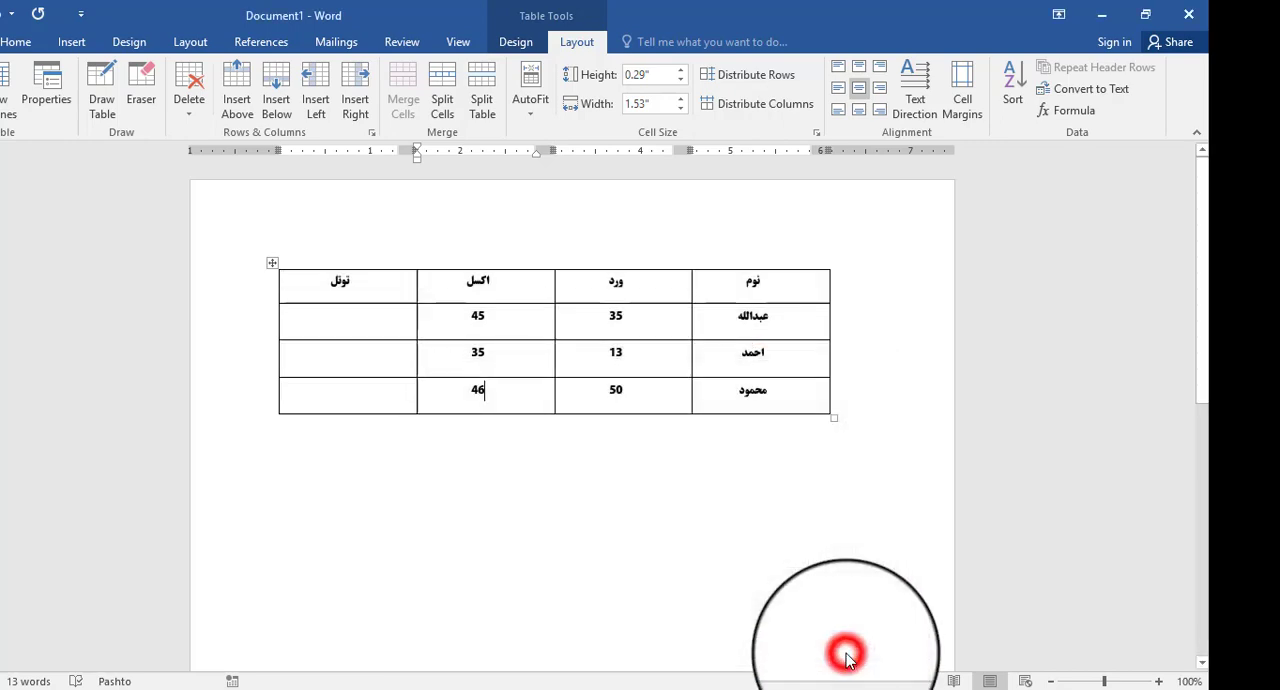
- Sort the table by Column 2 in ascending order as Text, with No header row chosen
click(780, 263)
click(906, 318)
click(792, 297)
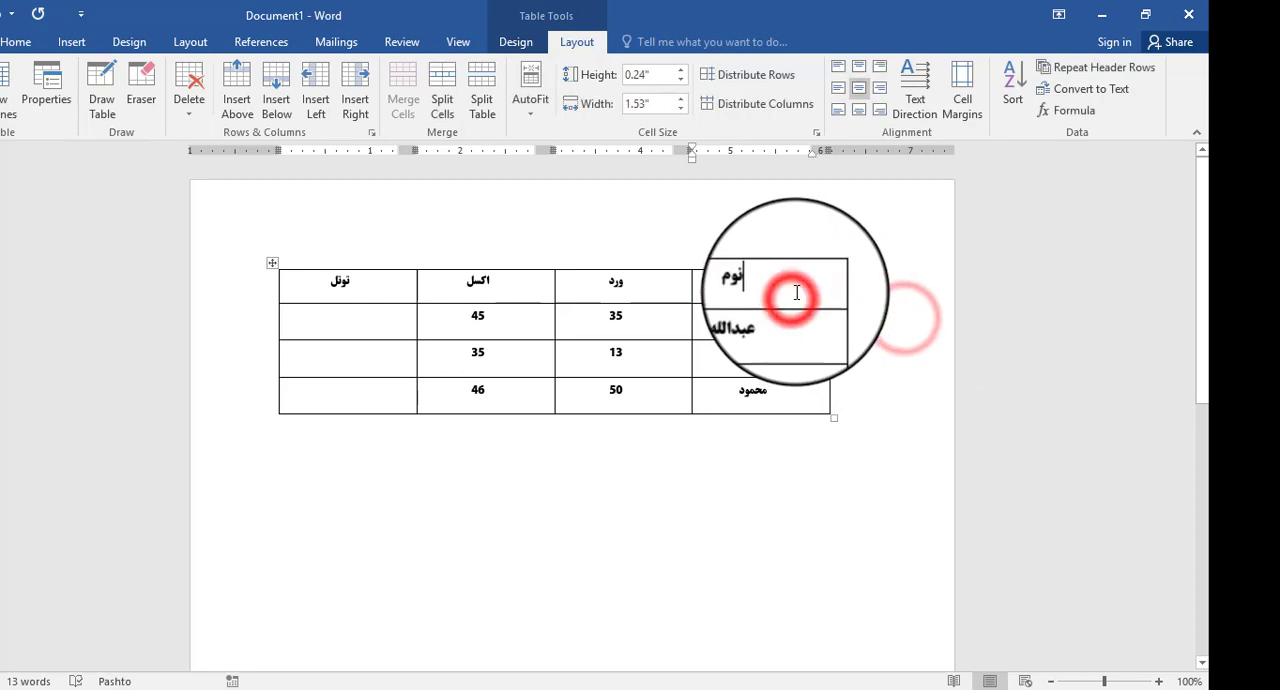
click(1013, 85)
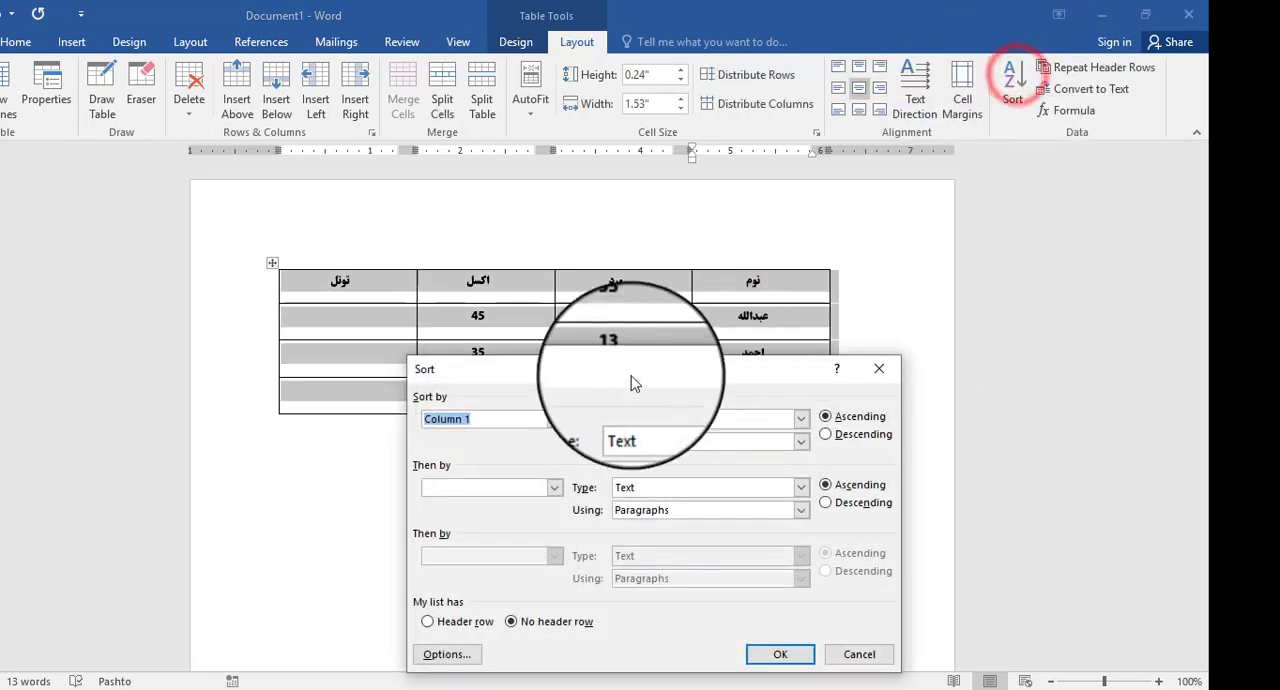
drag(625, 372, 817, 234)
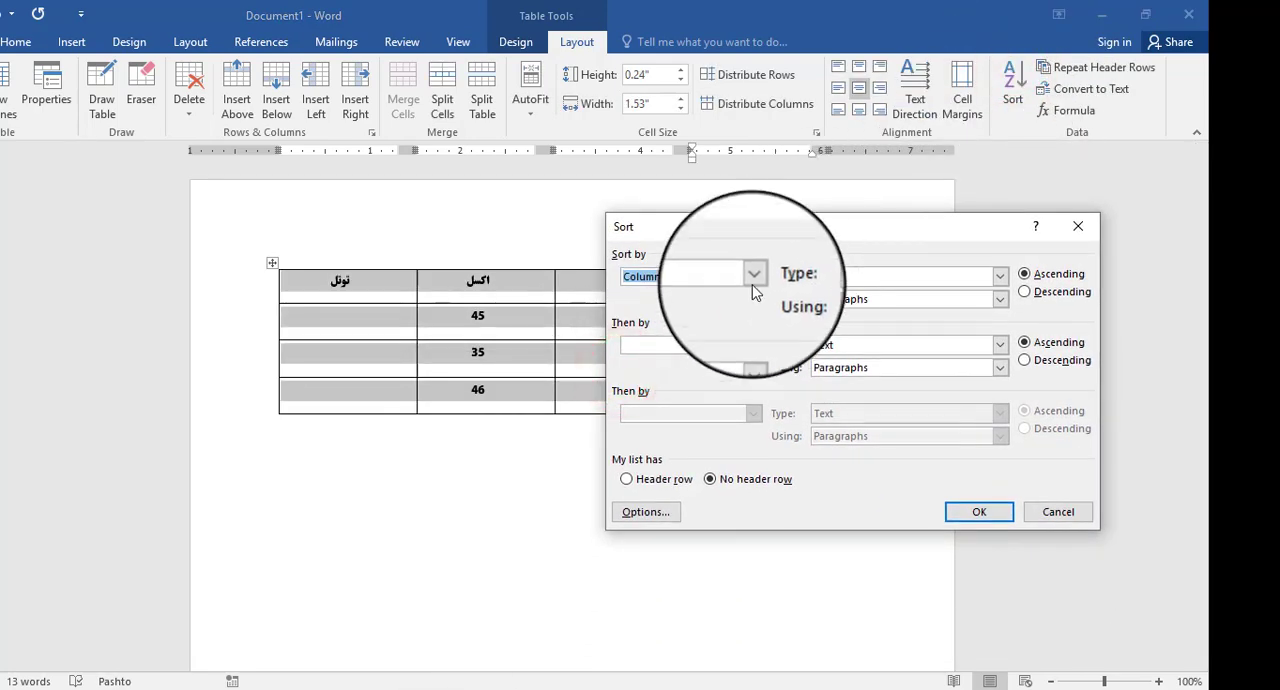
click(754, 277)
click(700, 314)
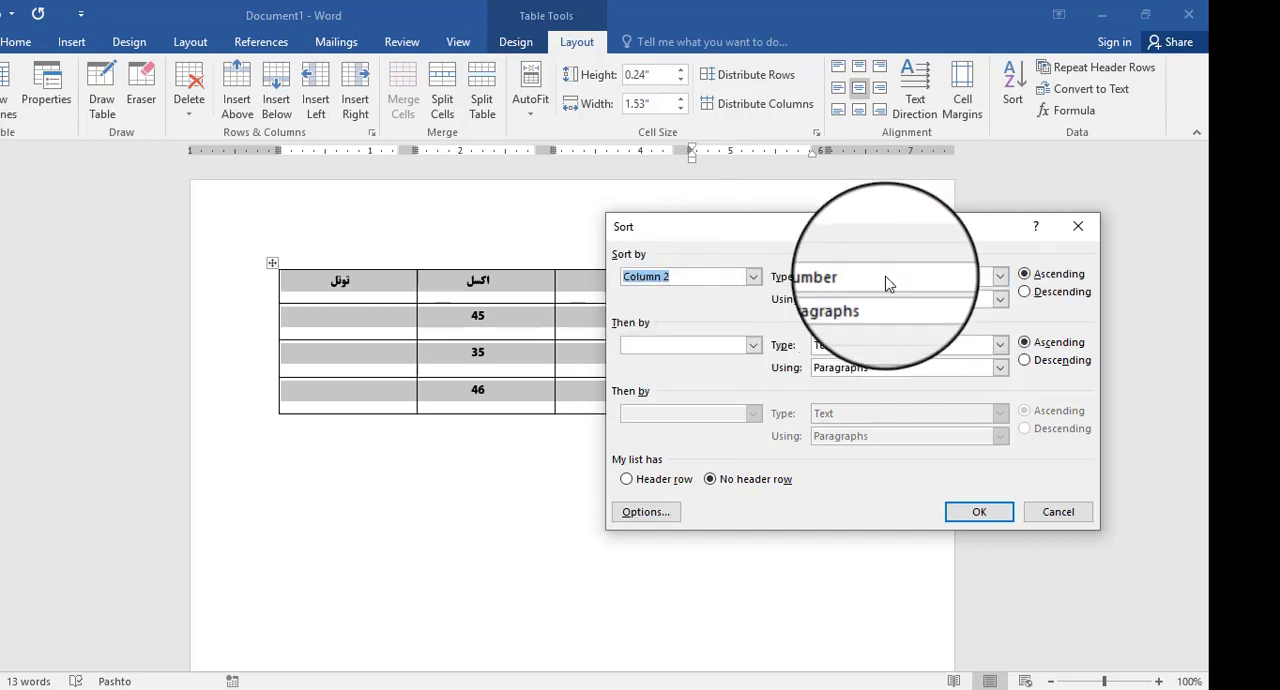
drag(903, 228, 822, 405)
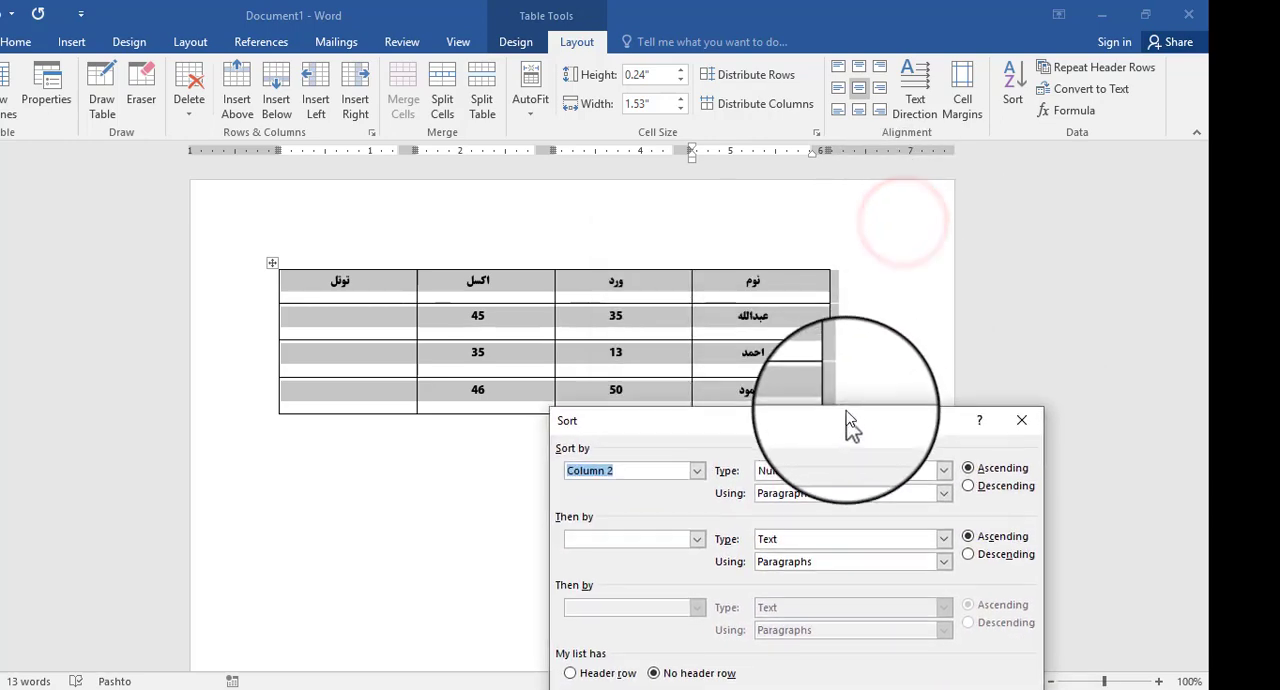
click(943, 465)
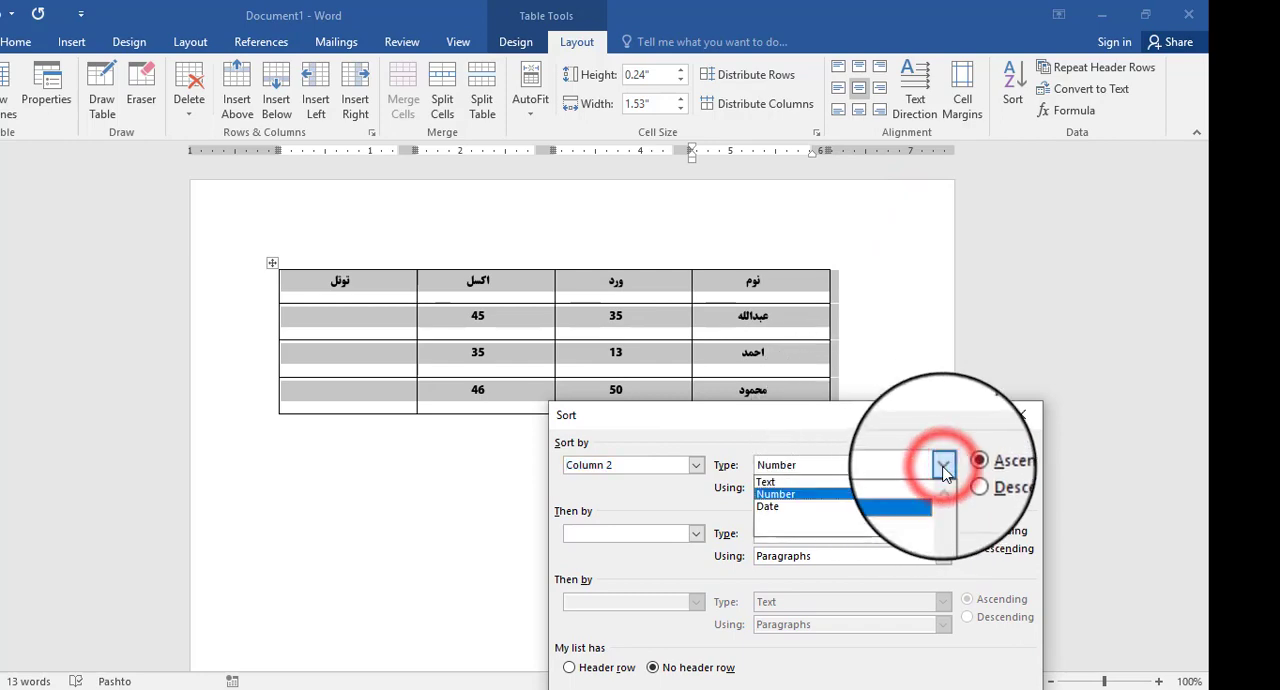
click(905, 483)
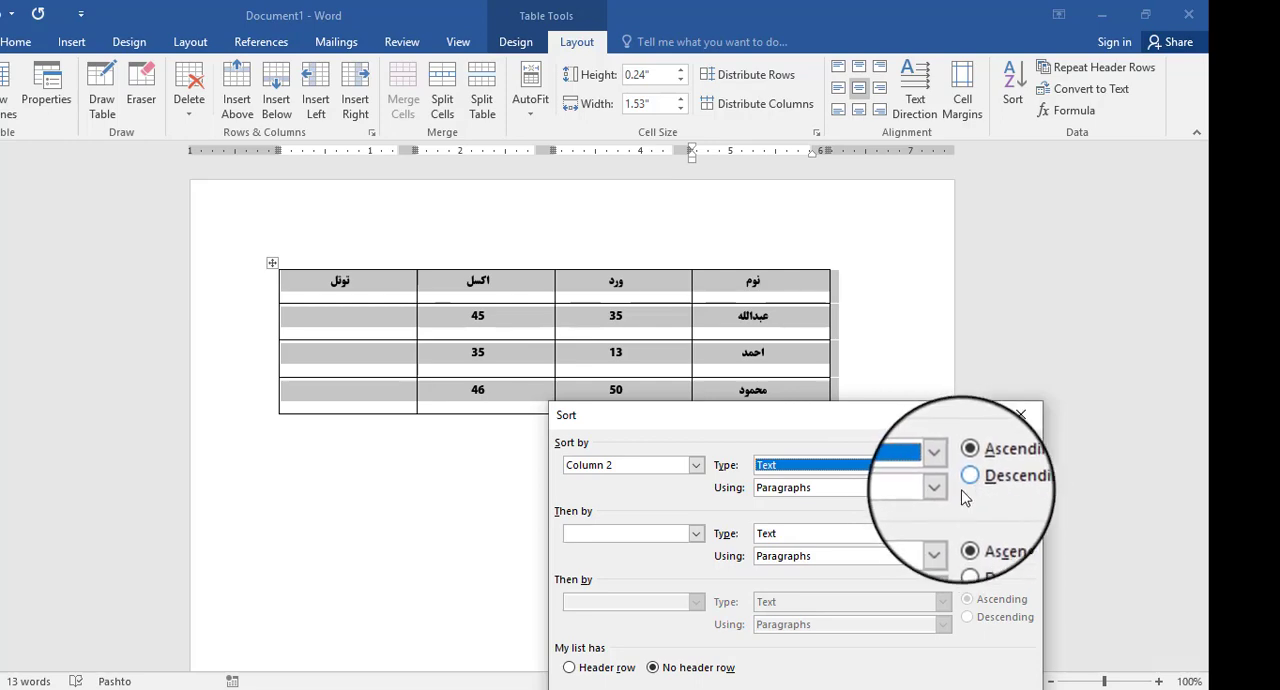
drag(900, 420, 995, 292)
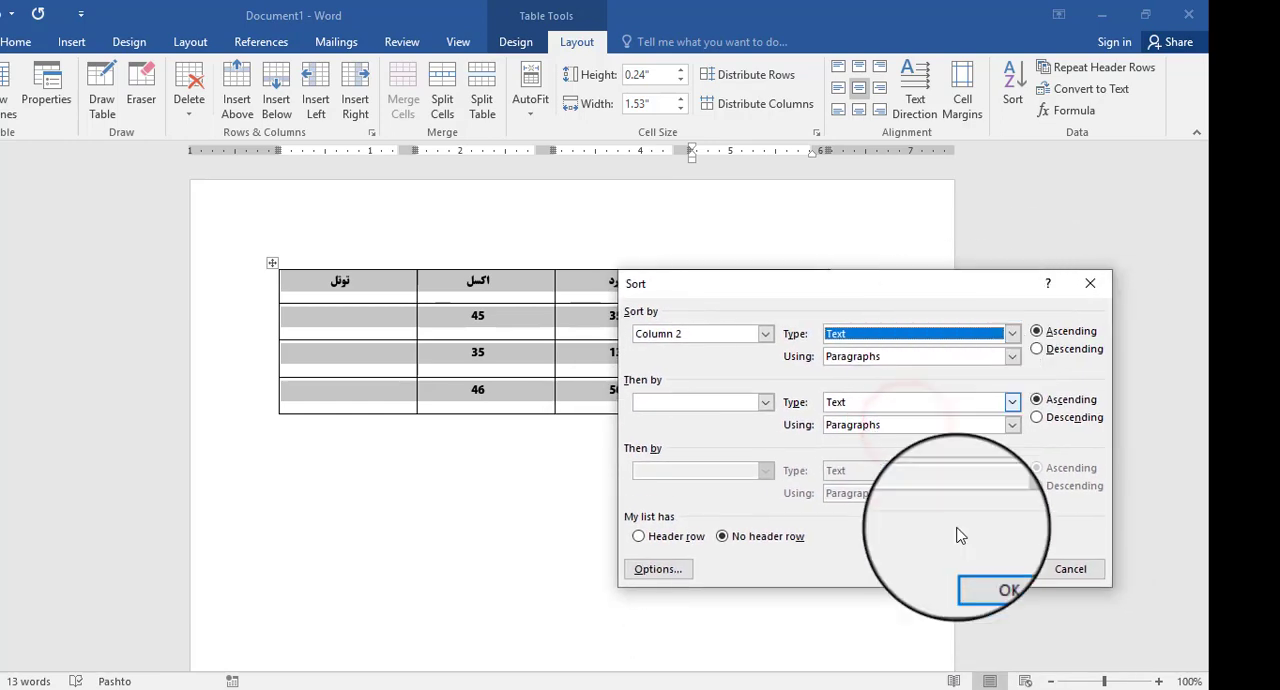
click(992, 570)
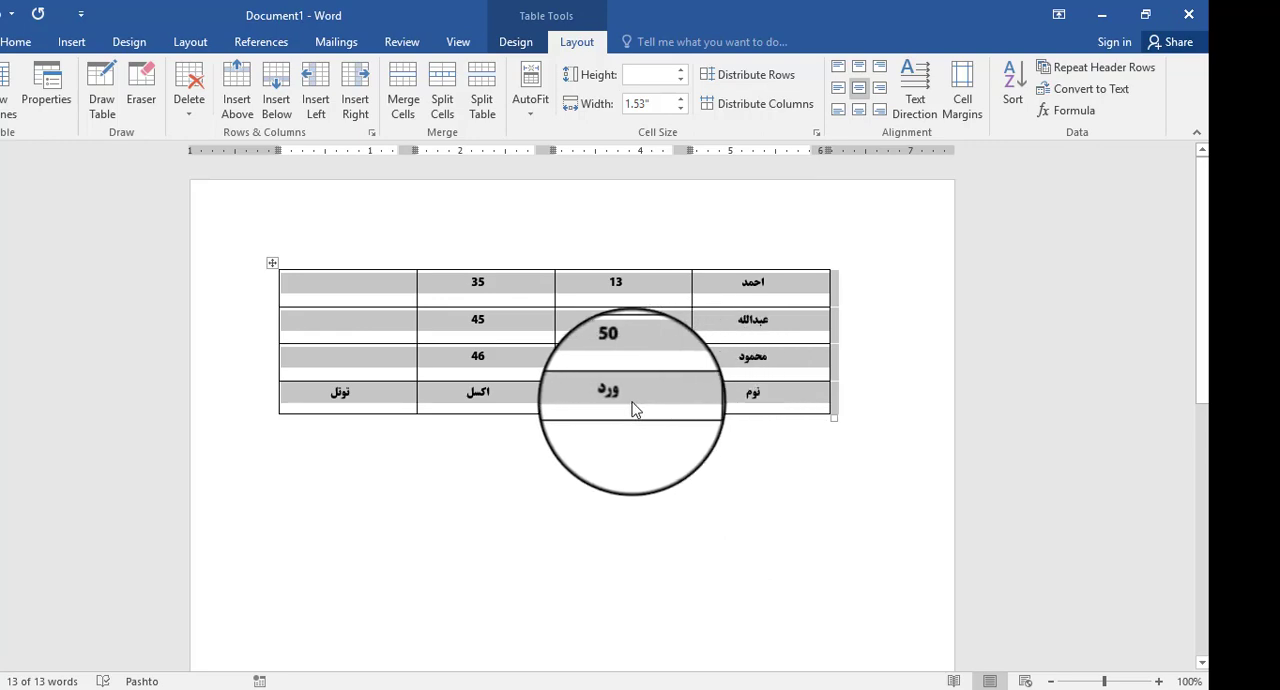
- Sort the table again in ascending order as Number by the column headed 35, with the Header row option chosen
click(752, 400)
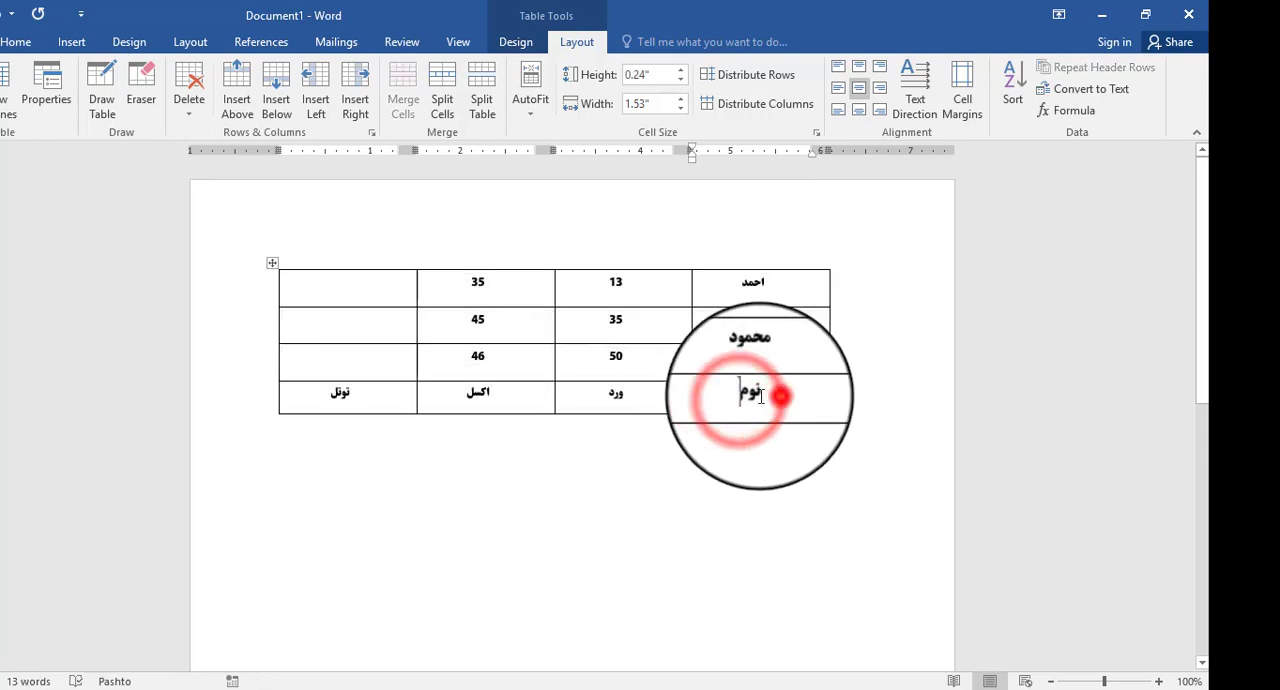
drag(761, 396, 309, 389)
click(732, 400)
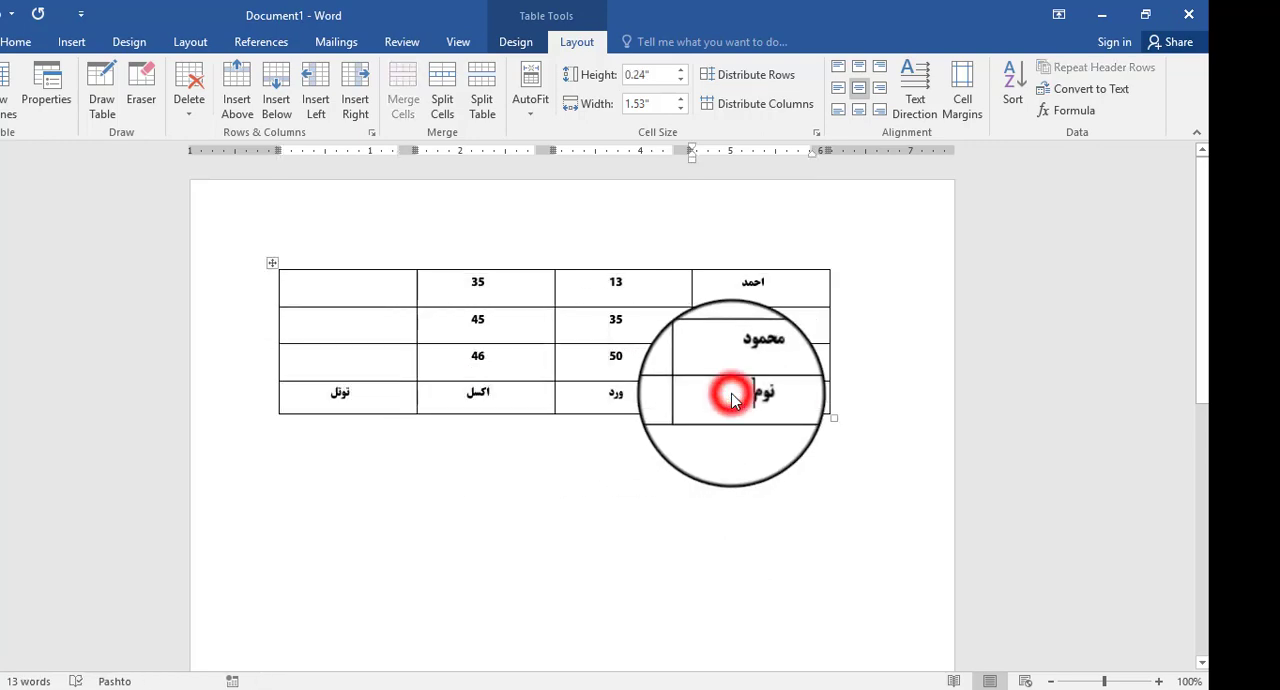
click(1012, 92)
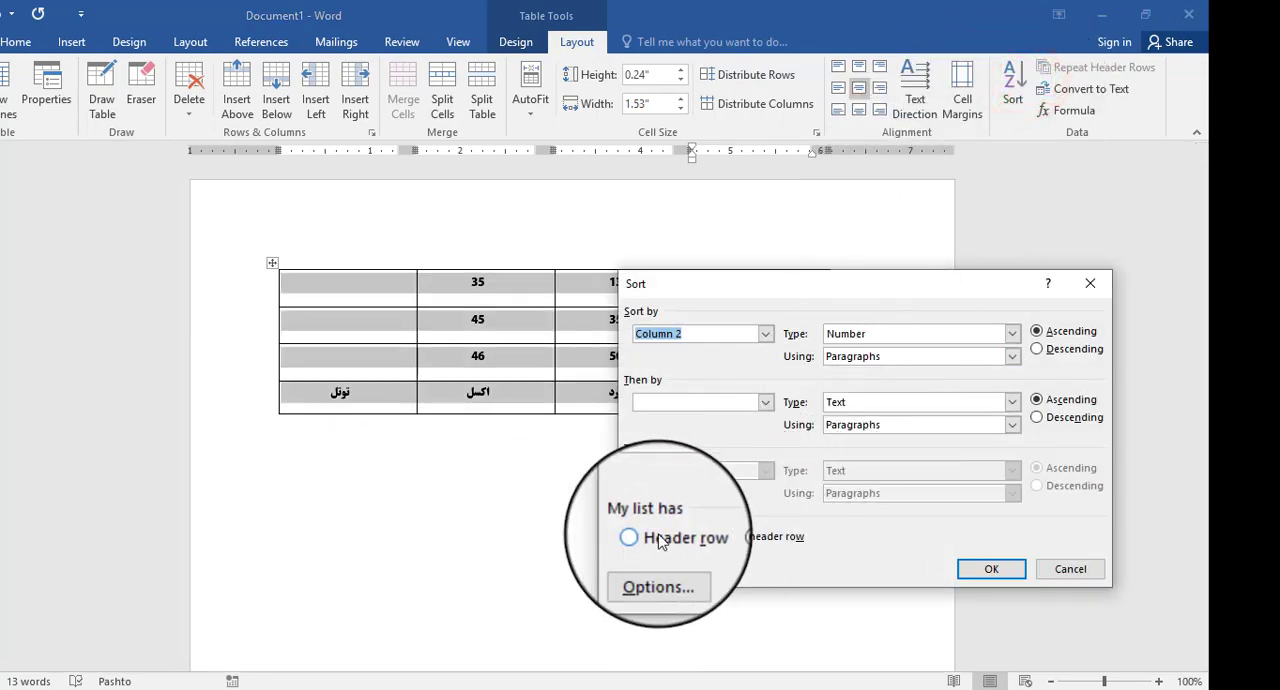
click(652, 537)
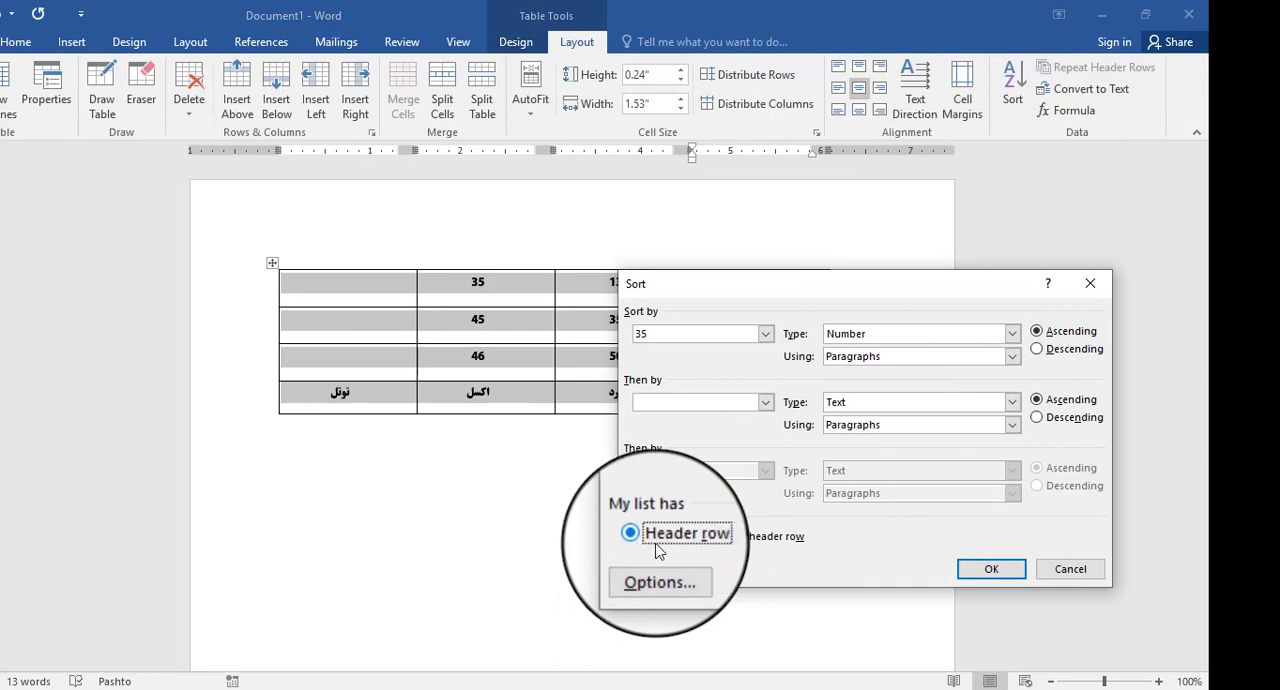
click(993, 571)
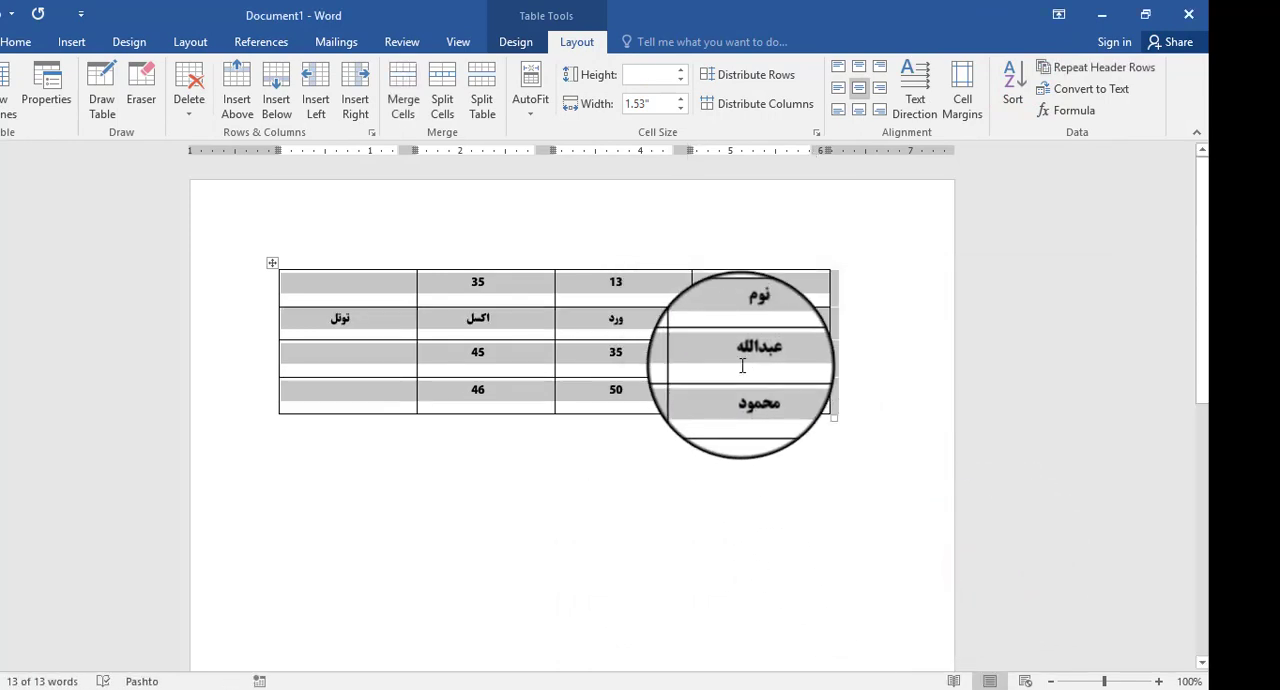
click(742, 366)
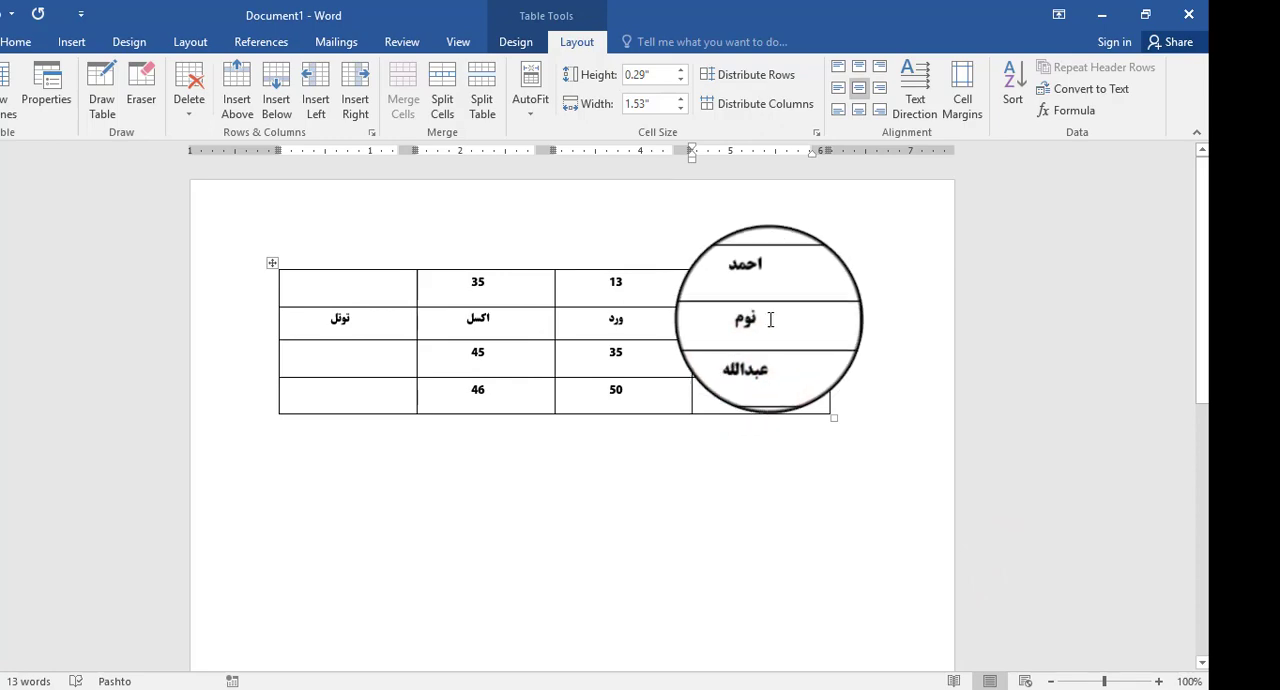
- Give the row containing نوم, ورد, اکسل and توتل red text and gold cell shading
click(758, 320)
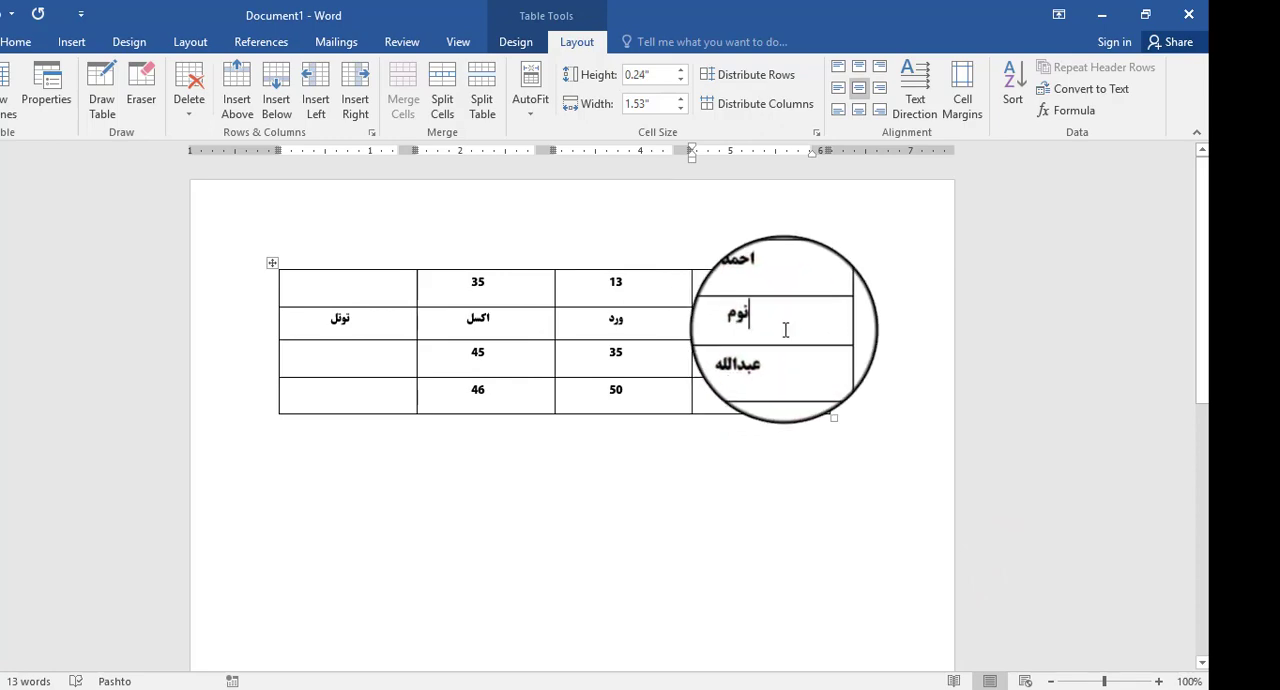
drag(786, 320, 362, 335)
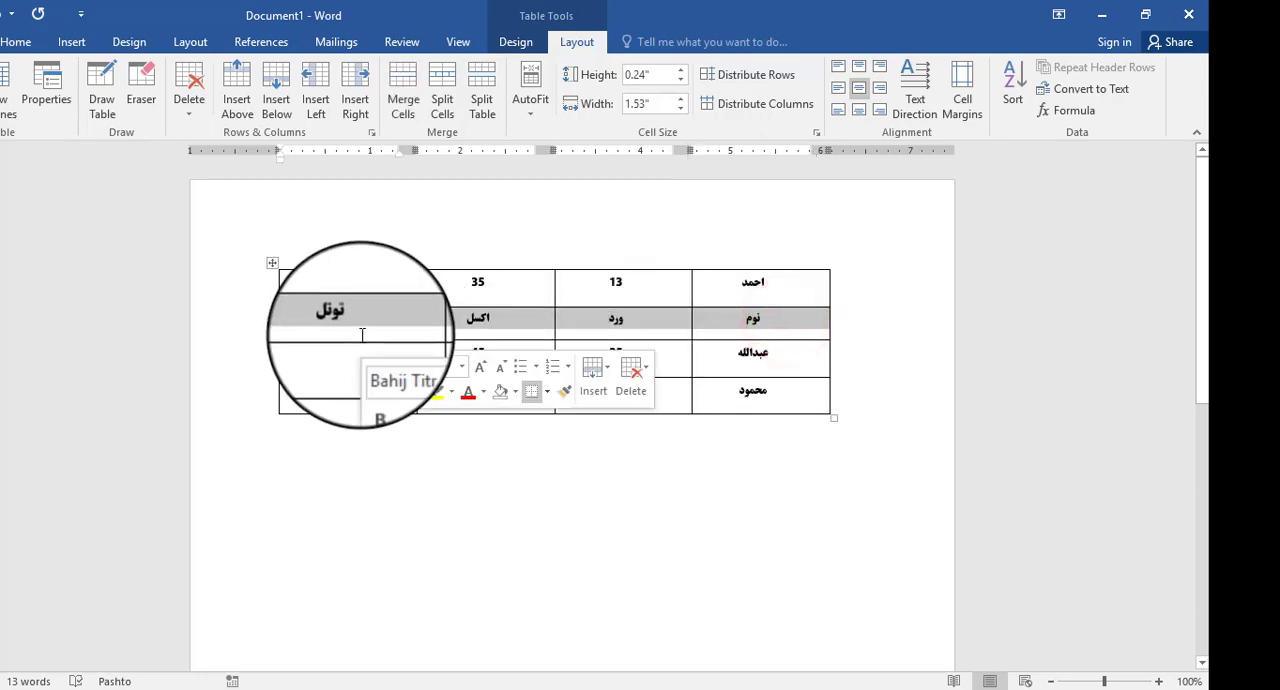
click(468, 398)
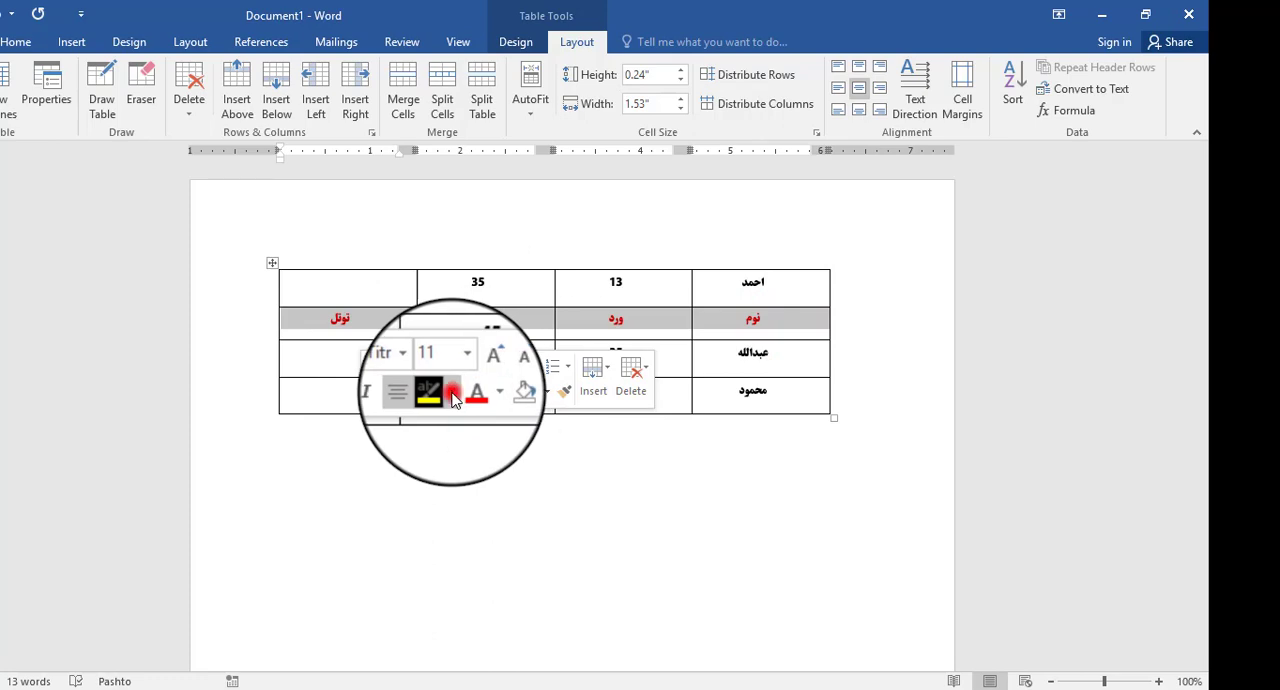
click(452, 396)
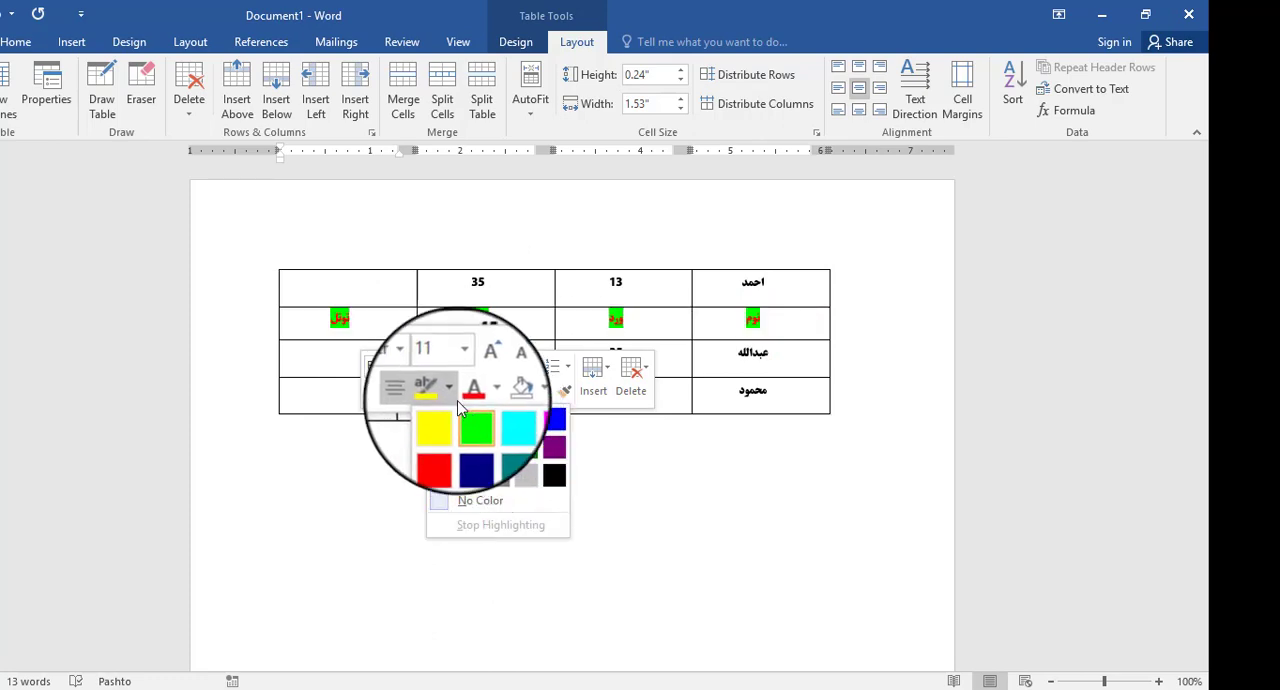
click(510, 403)
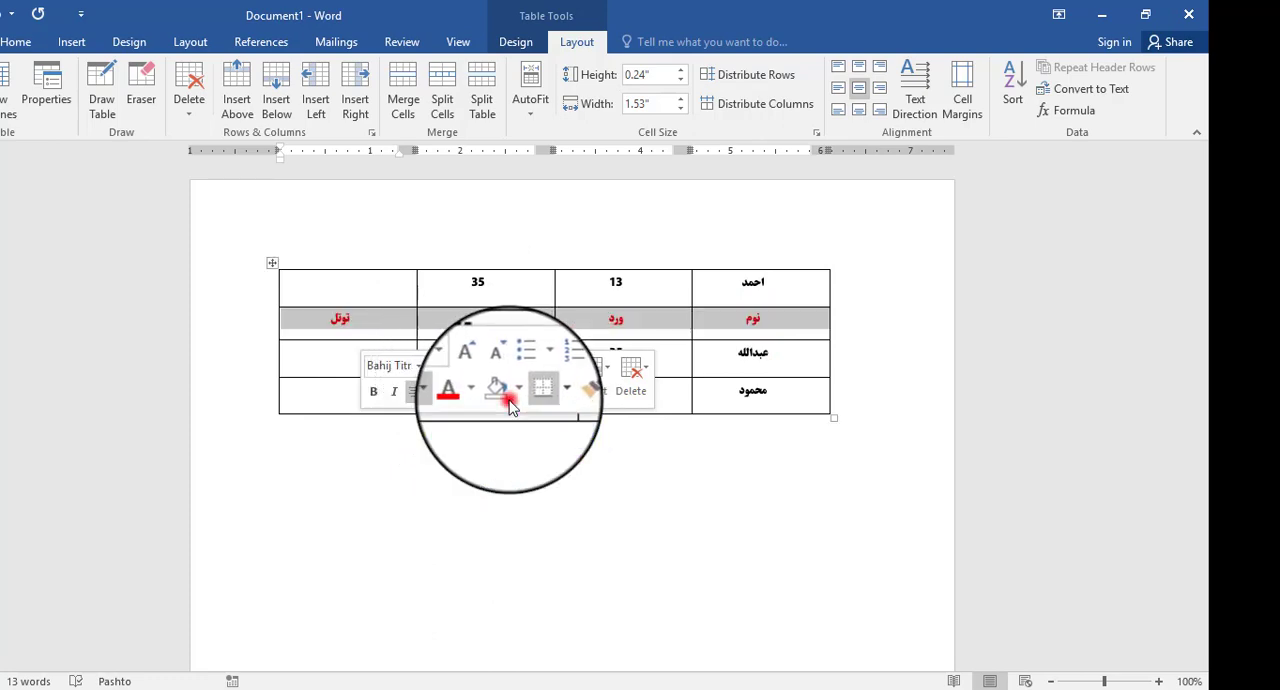
click(512, 399)
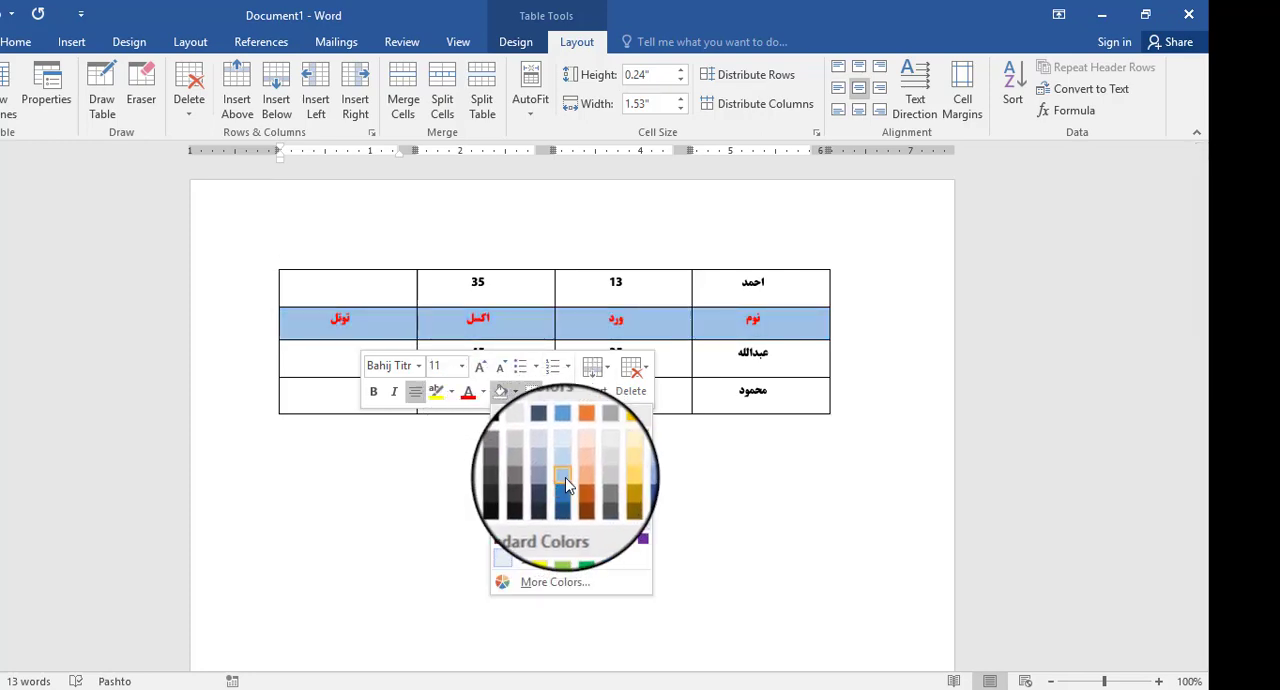
click(616, 484)
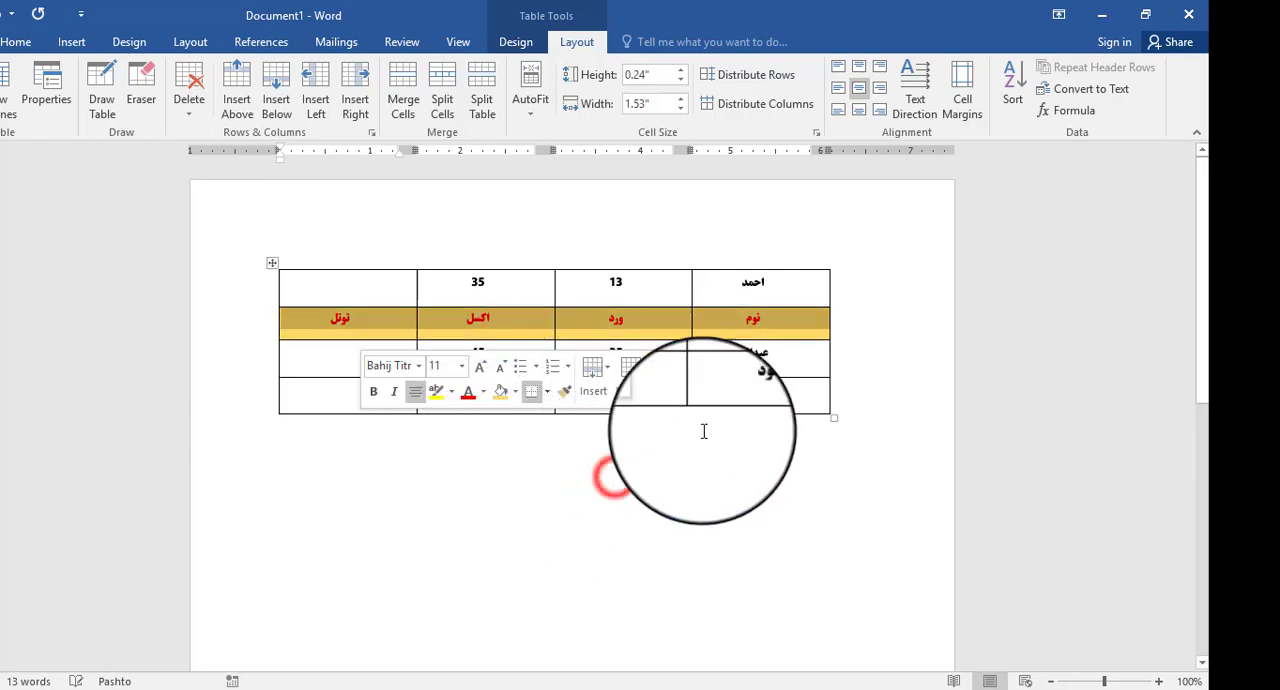
click(756, 429)
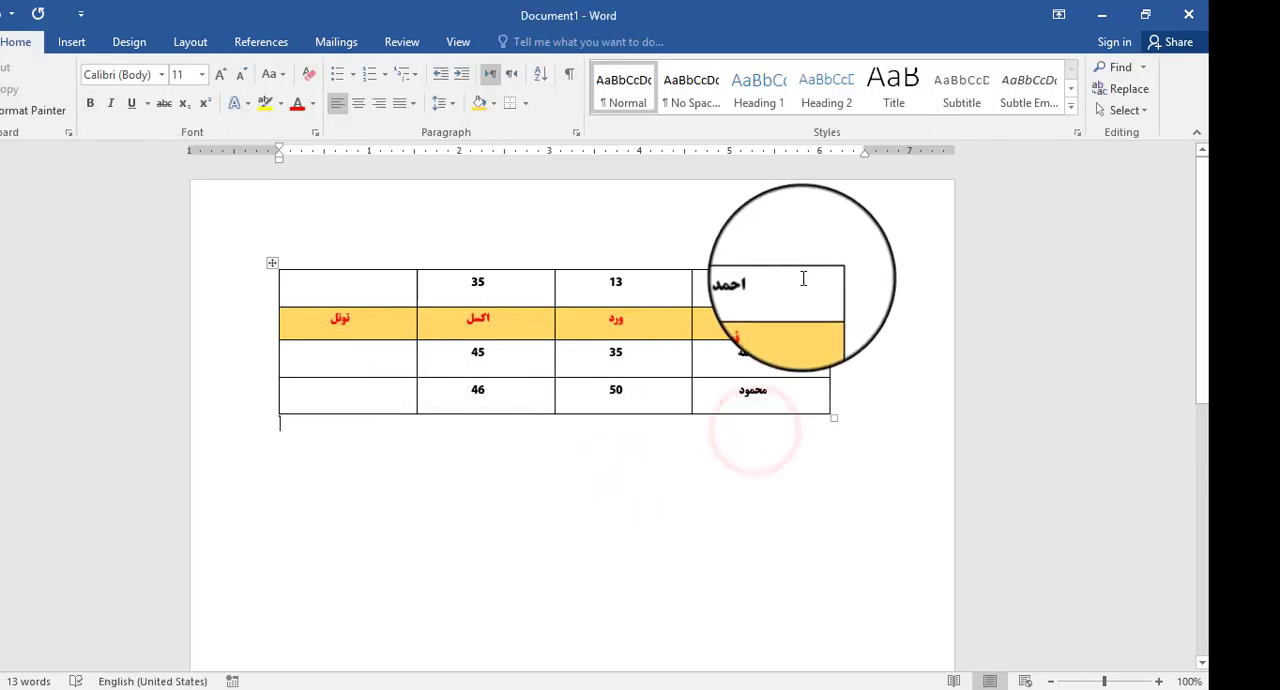
click(797, 316)
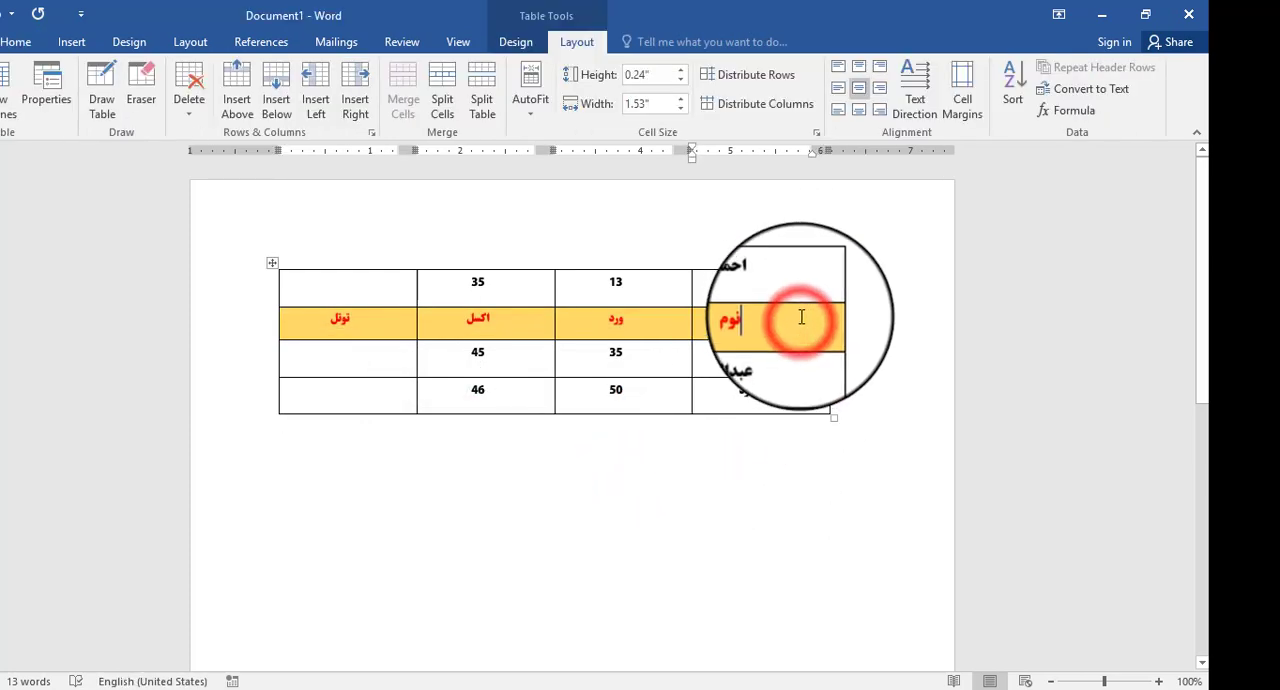
- Sort the table by Column 1 in ascending order as Text, with No header row chosen
click(1012, 100)
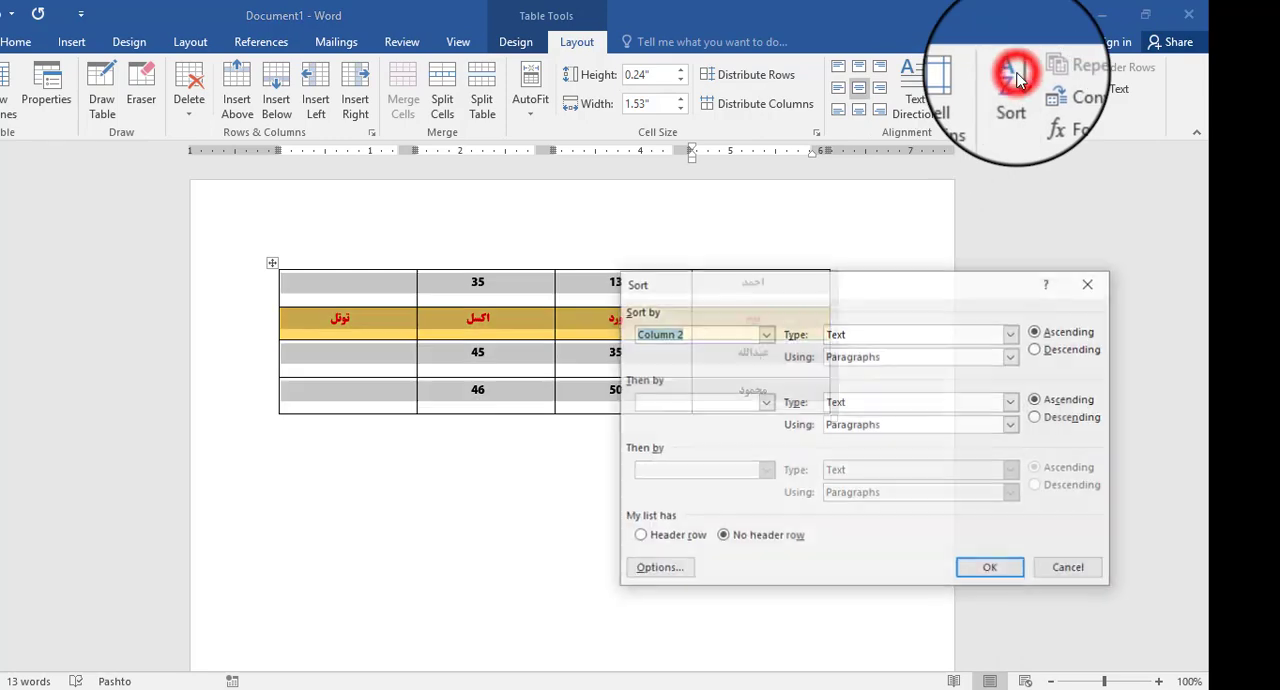
click(748, 350)
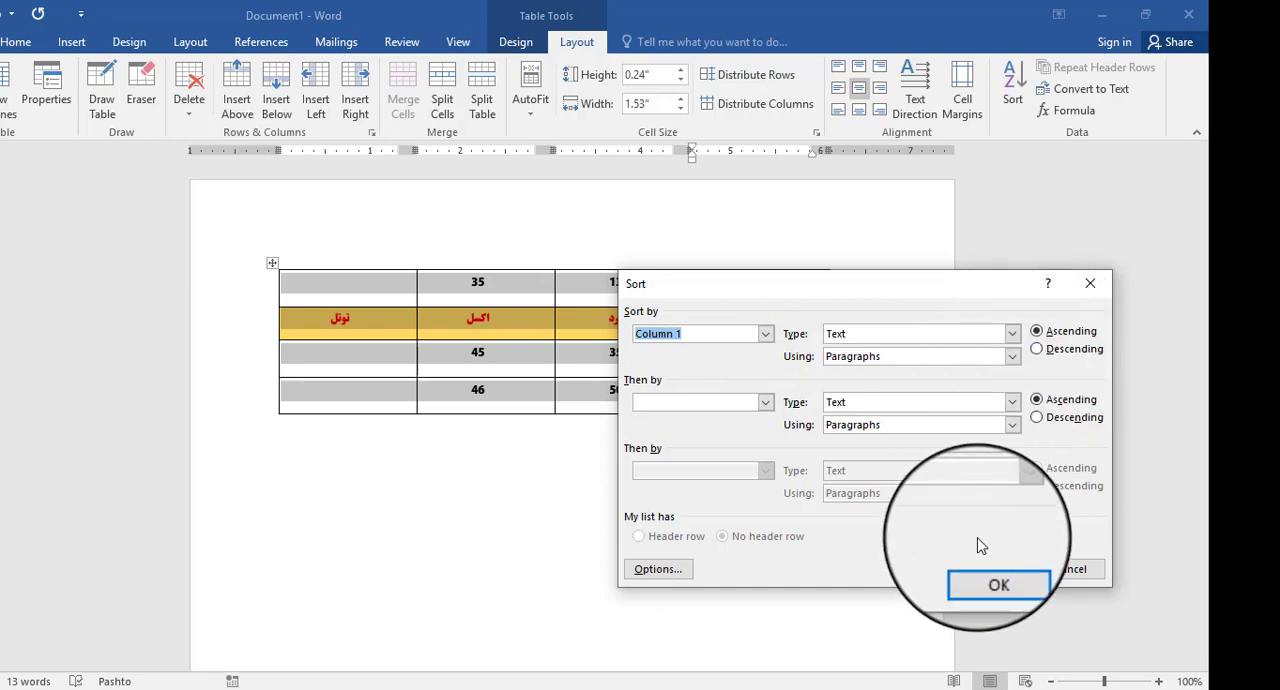
click(1037, 350)
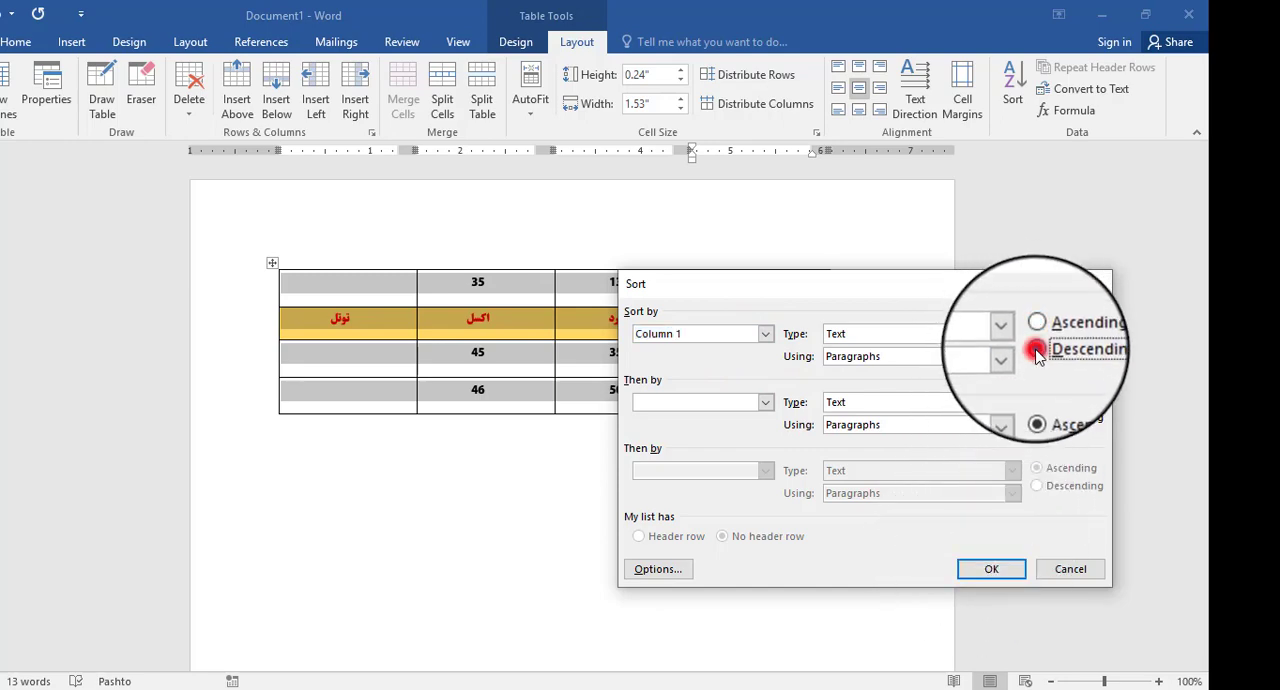
click(964, 569)
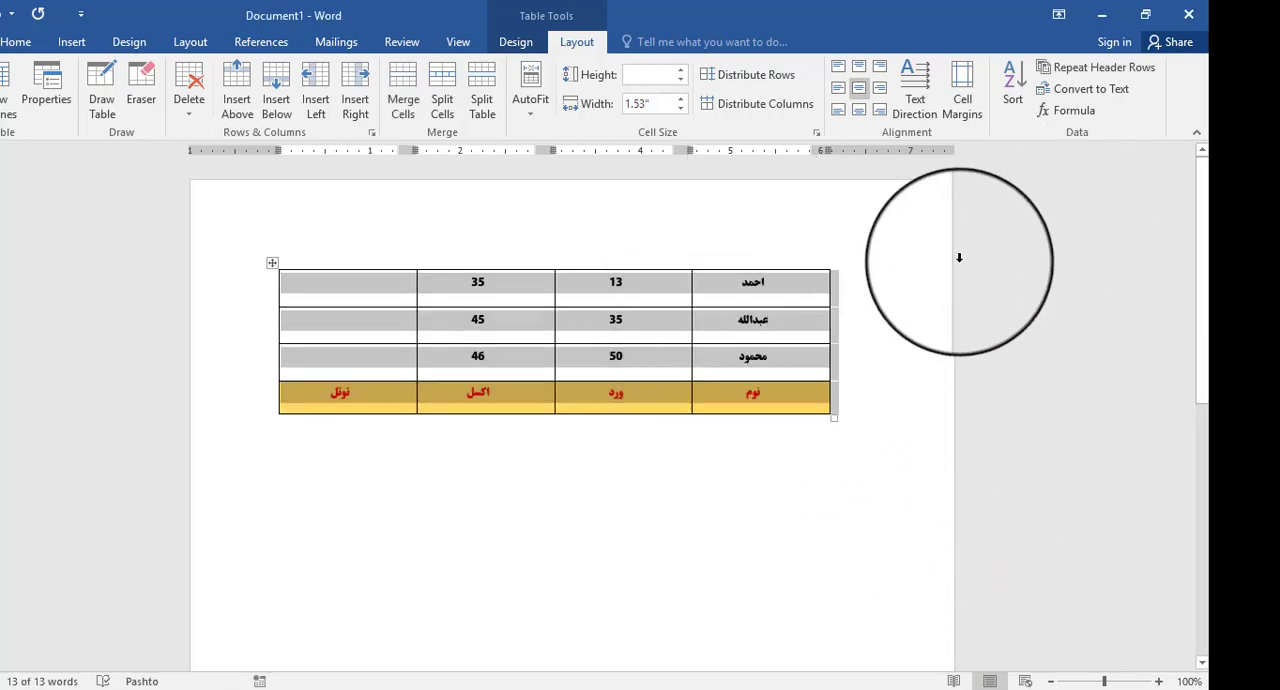
- Sort the table by Column 1 in descending order as Text, with No header row chosen
click(1012, 86)
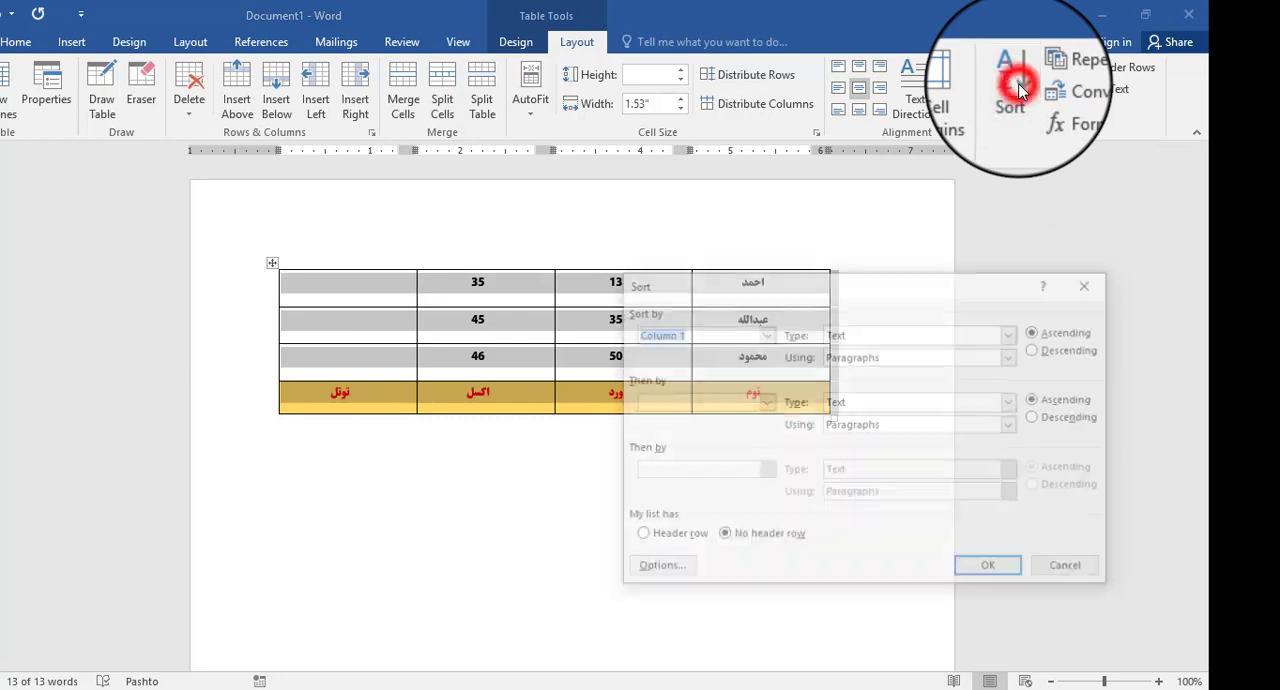
click(1040, 349)
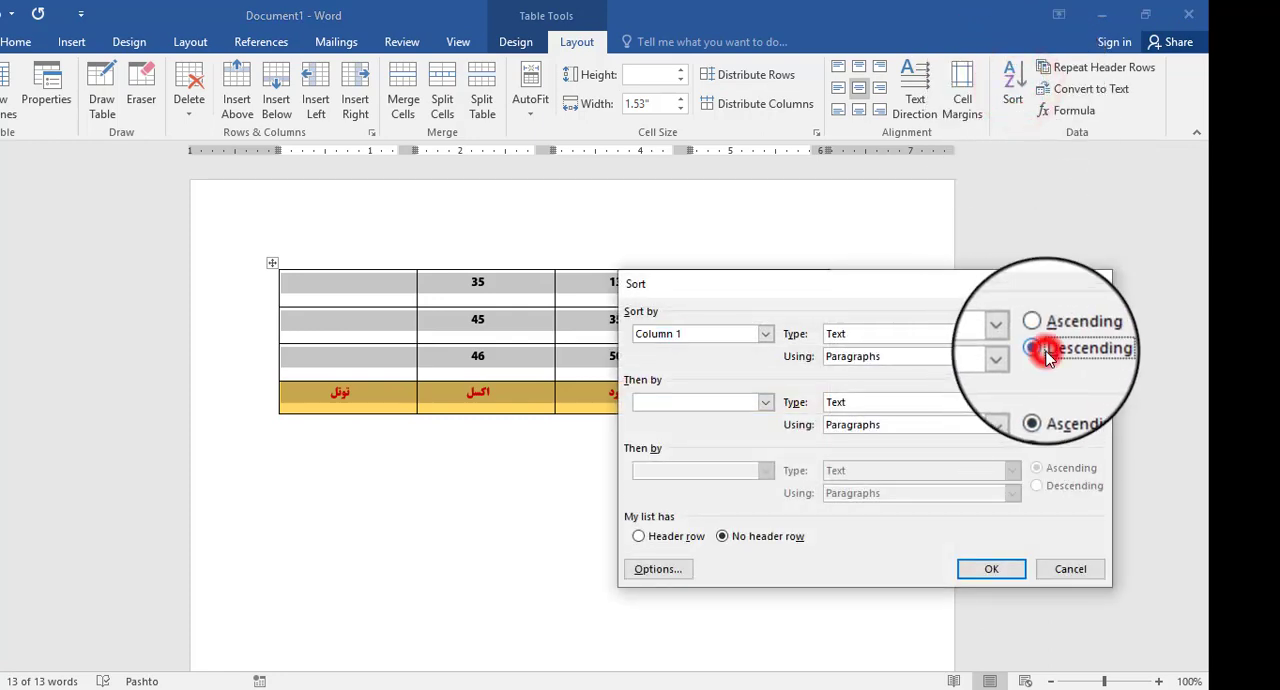
click(1000, 571)
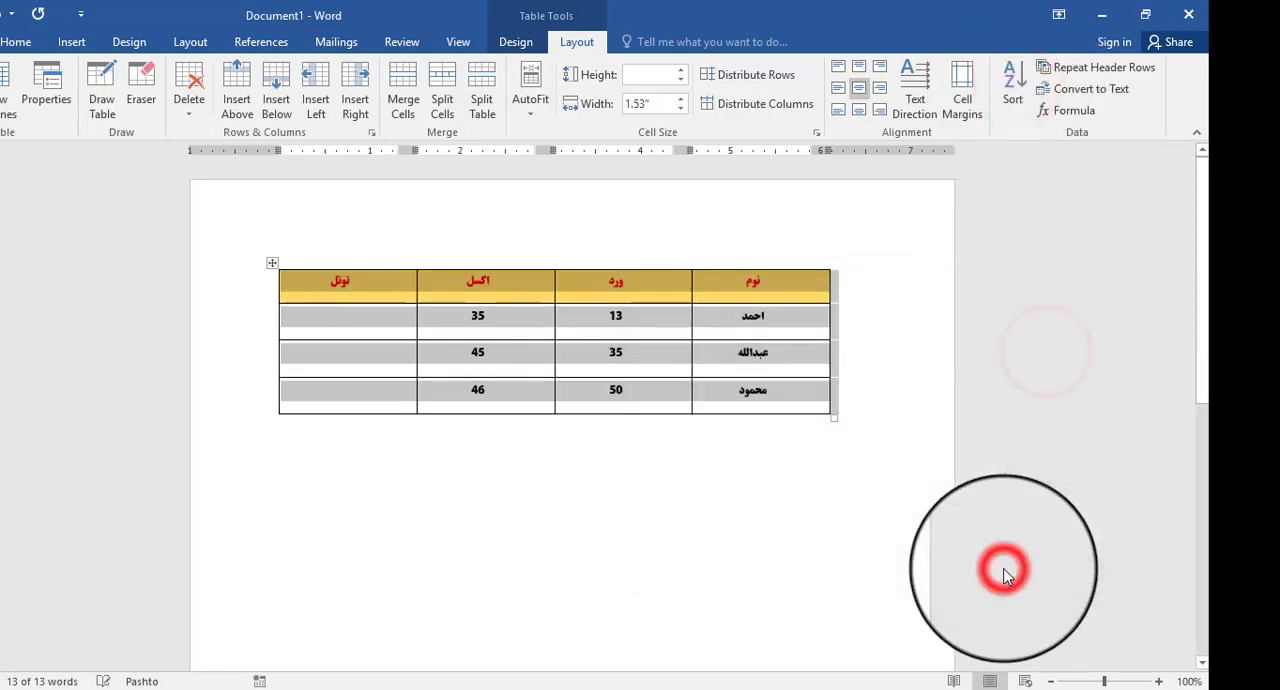
click(784, 357)
click(760, 315)
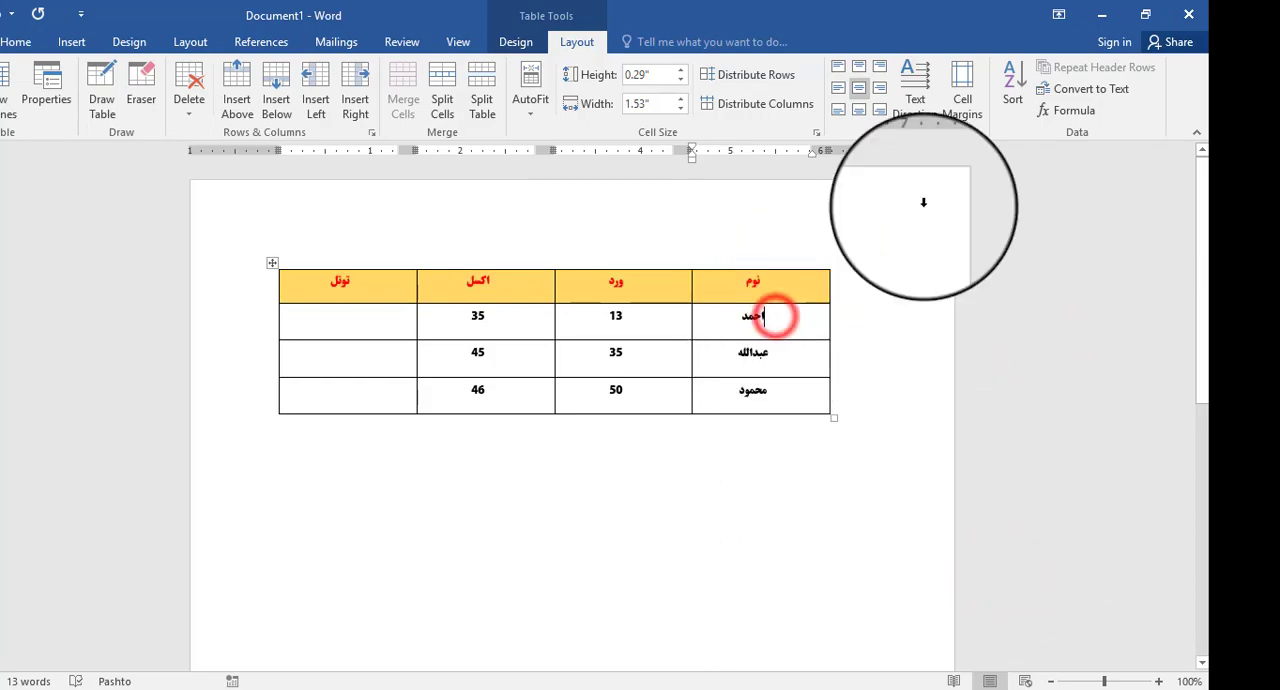
- Sort the table by the نوم column in ascending order as Text, with the Header row option chosen
click(1012, 88)
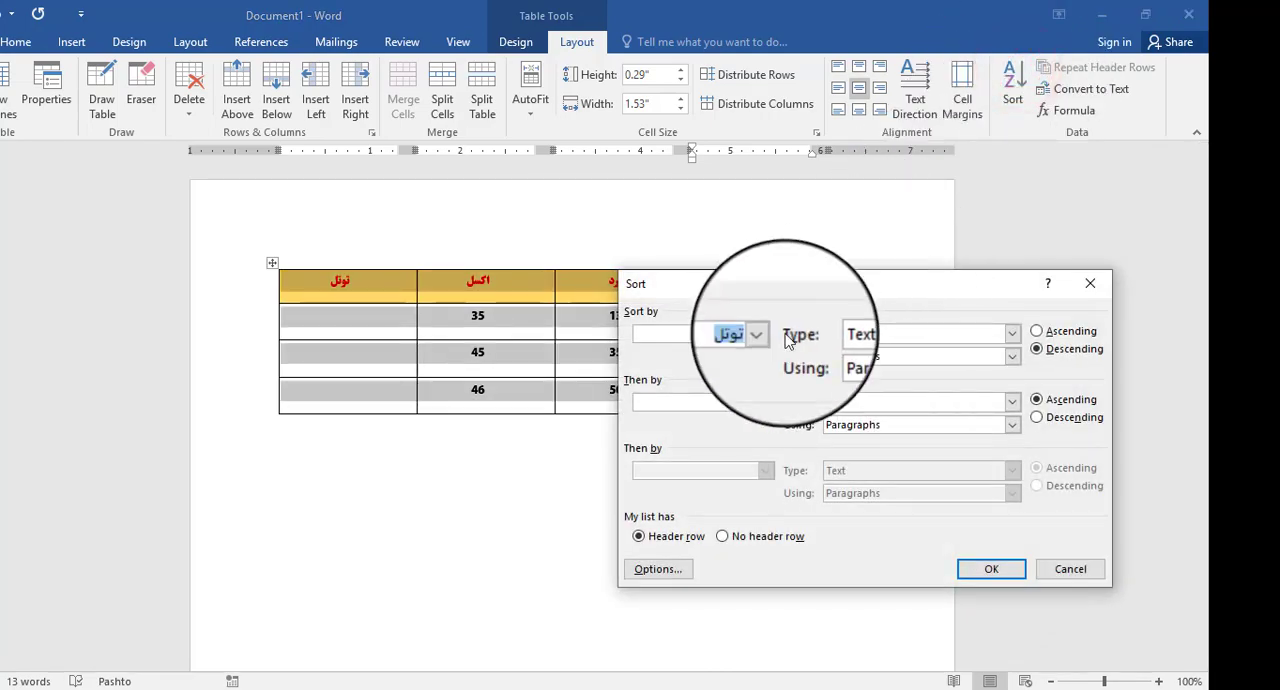
drag(780, 295, 832, 393)
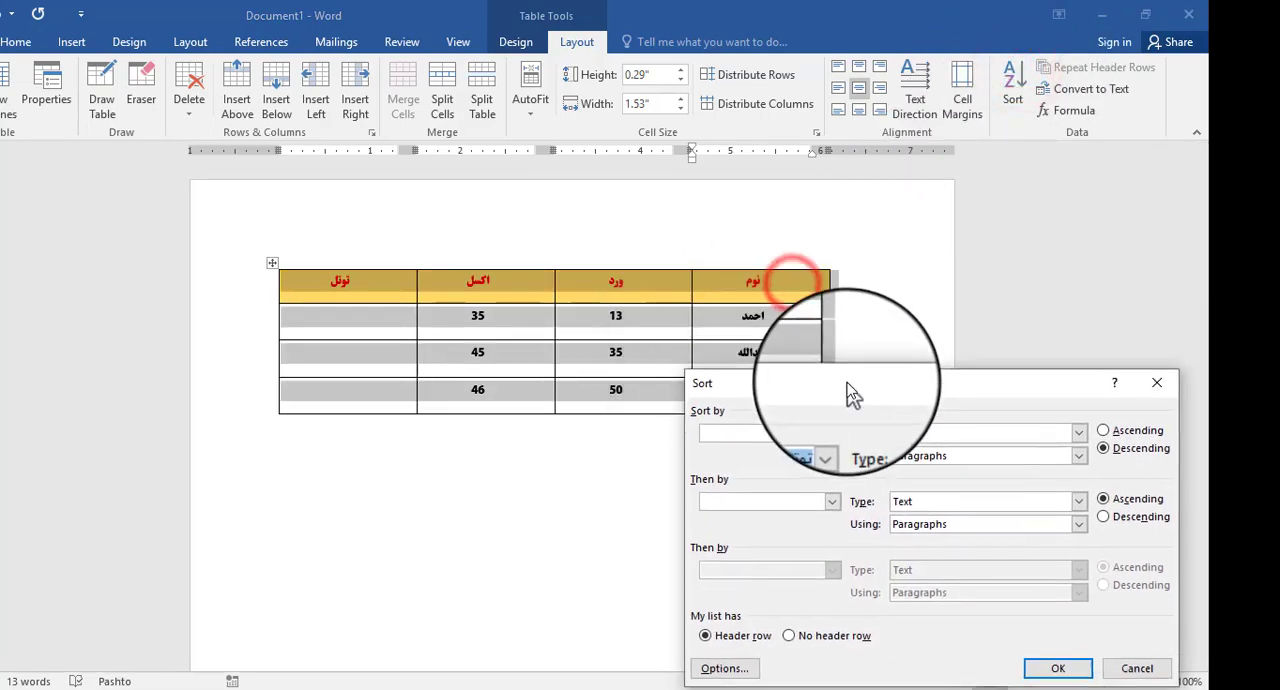
click(813, 435)
click(813, 435)
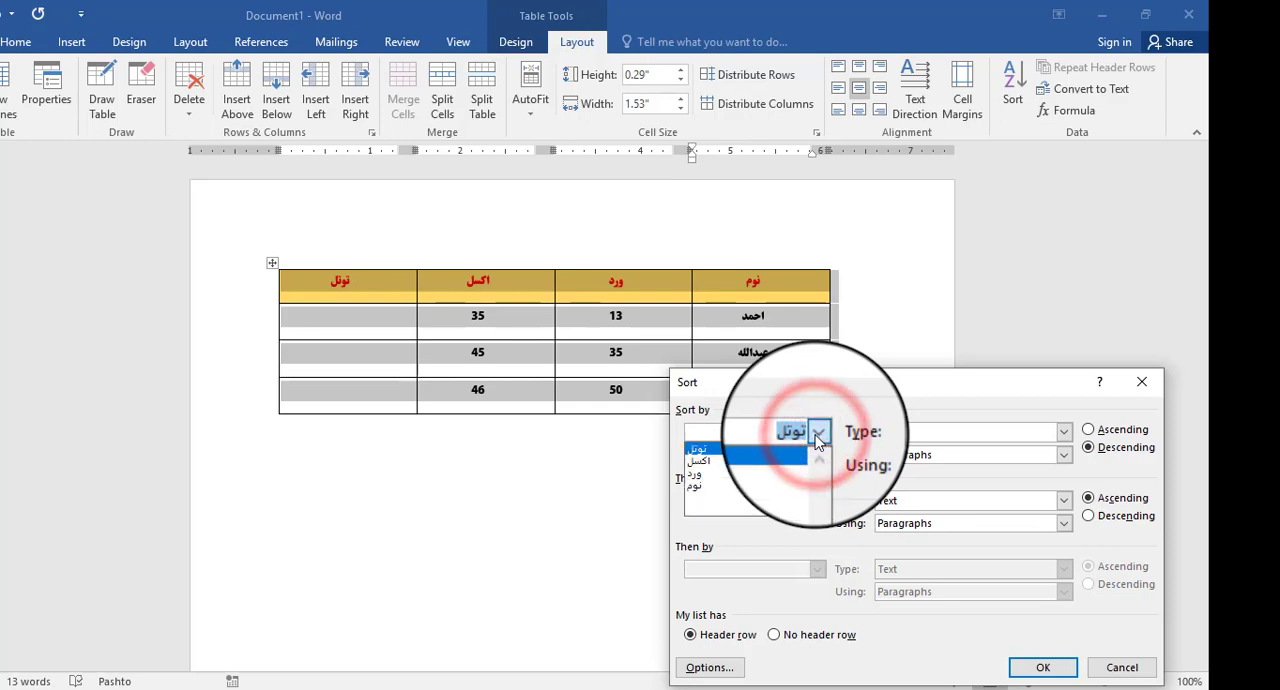
click(747, 487)
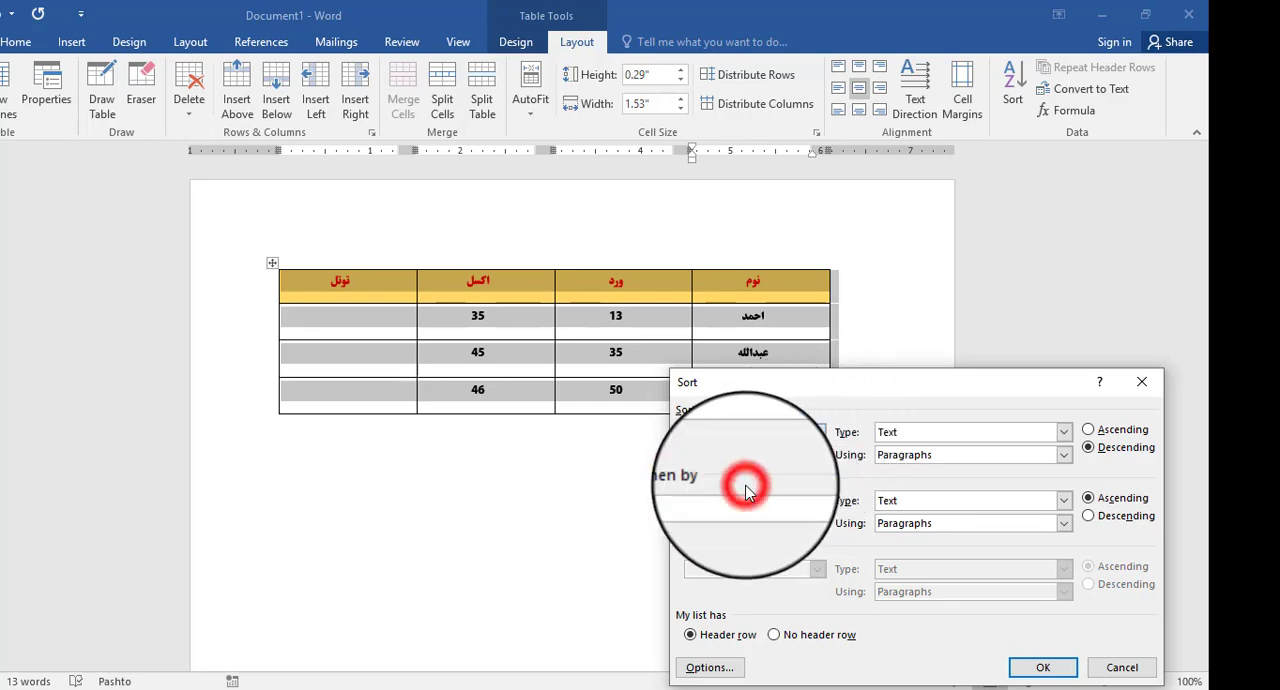
drag(980, 381, 482, 249)
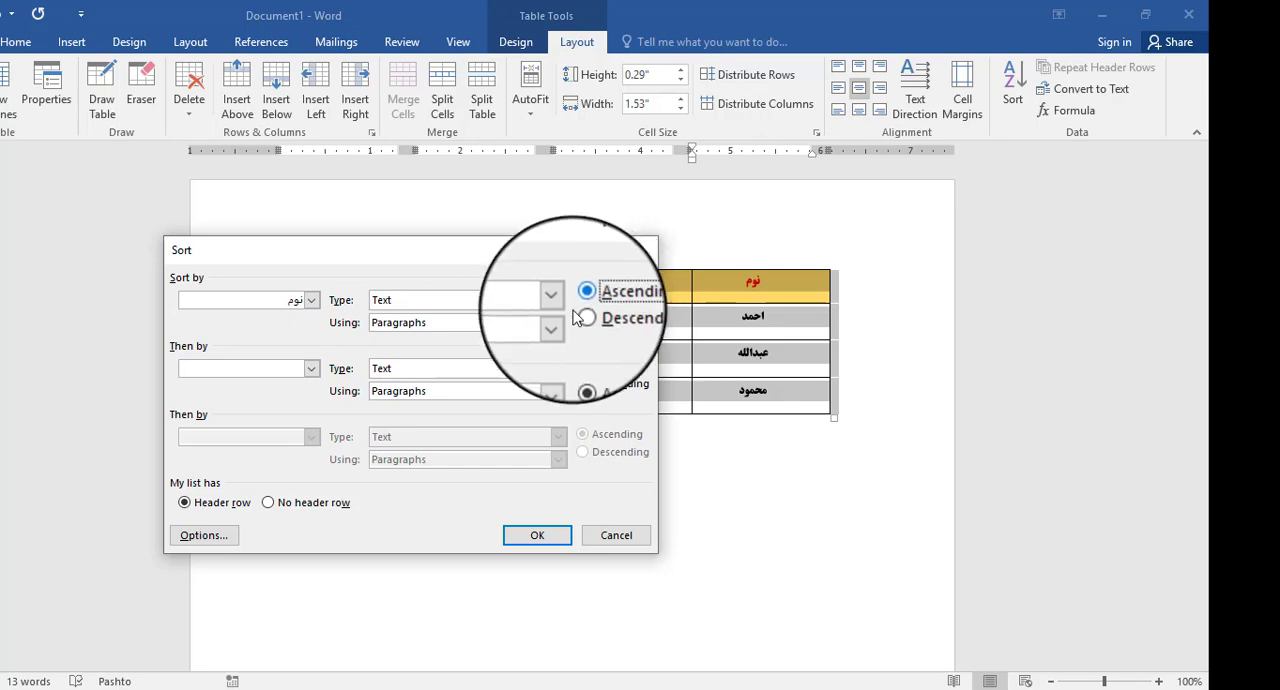
click(537, 537)
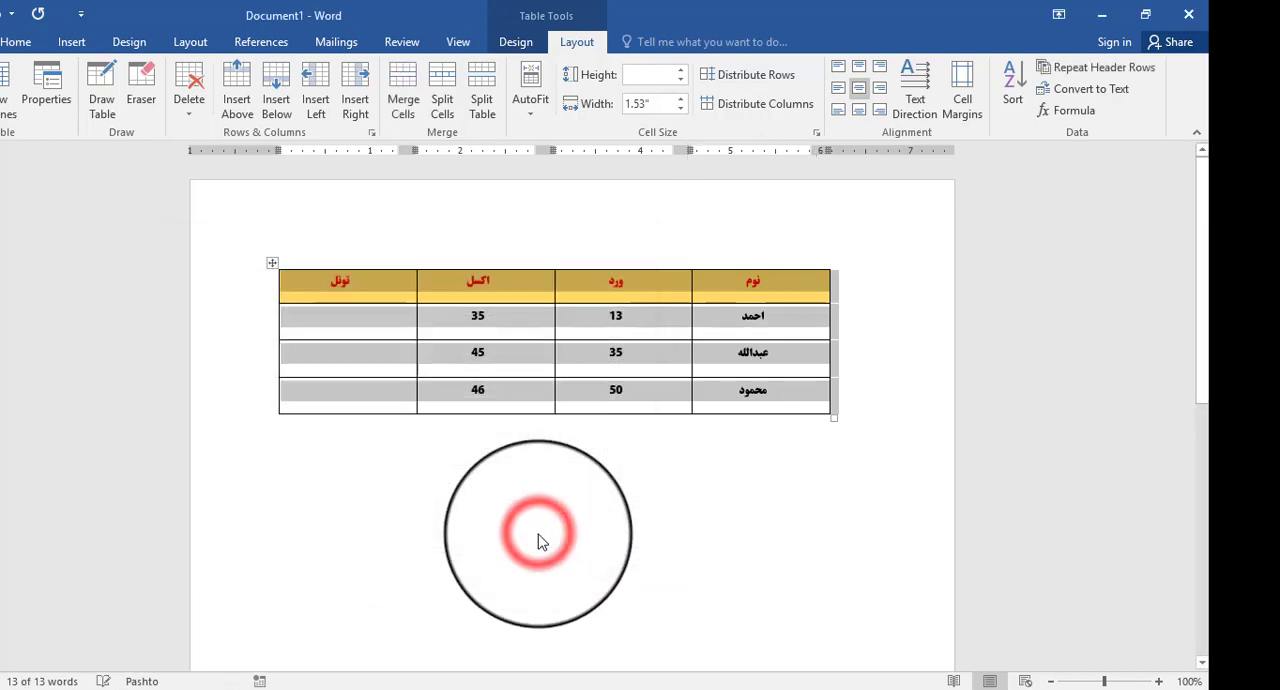
- Sort the table by the نوم column in descending order, keeping the Header row option
click(1013, 88)
click(582, 314)
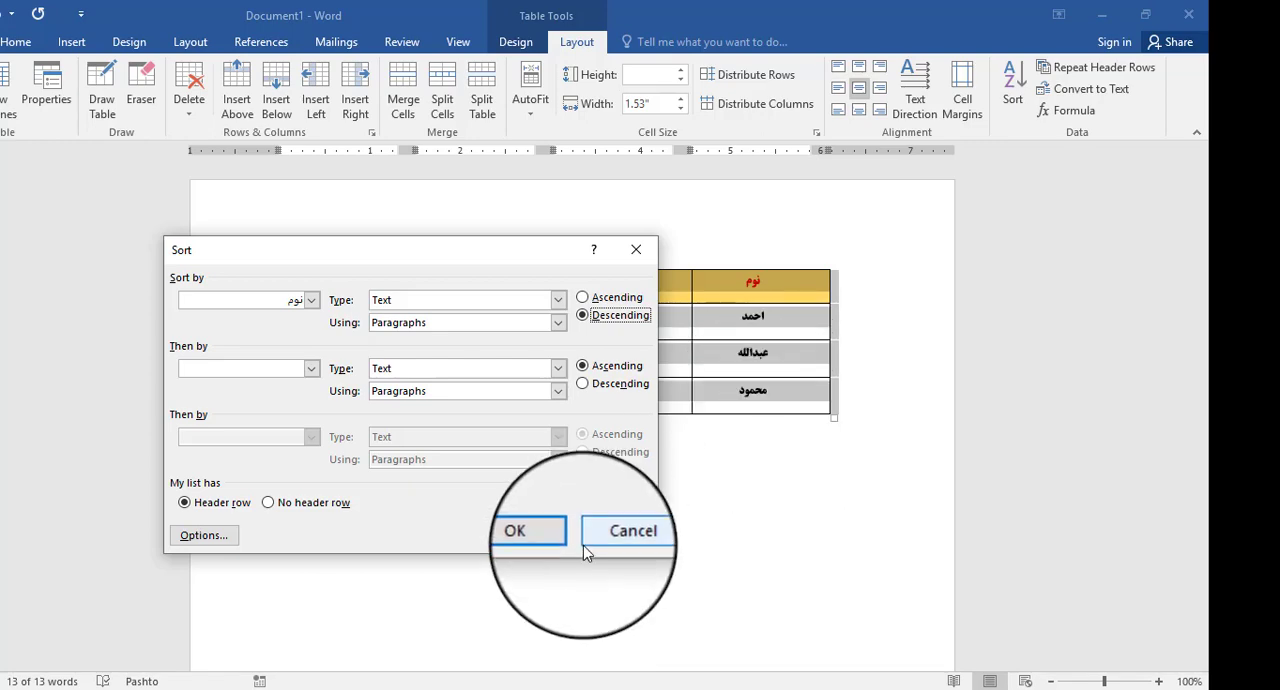
click(545, 535)
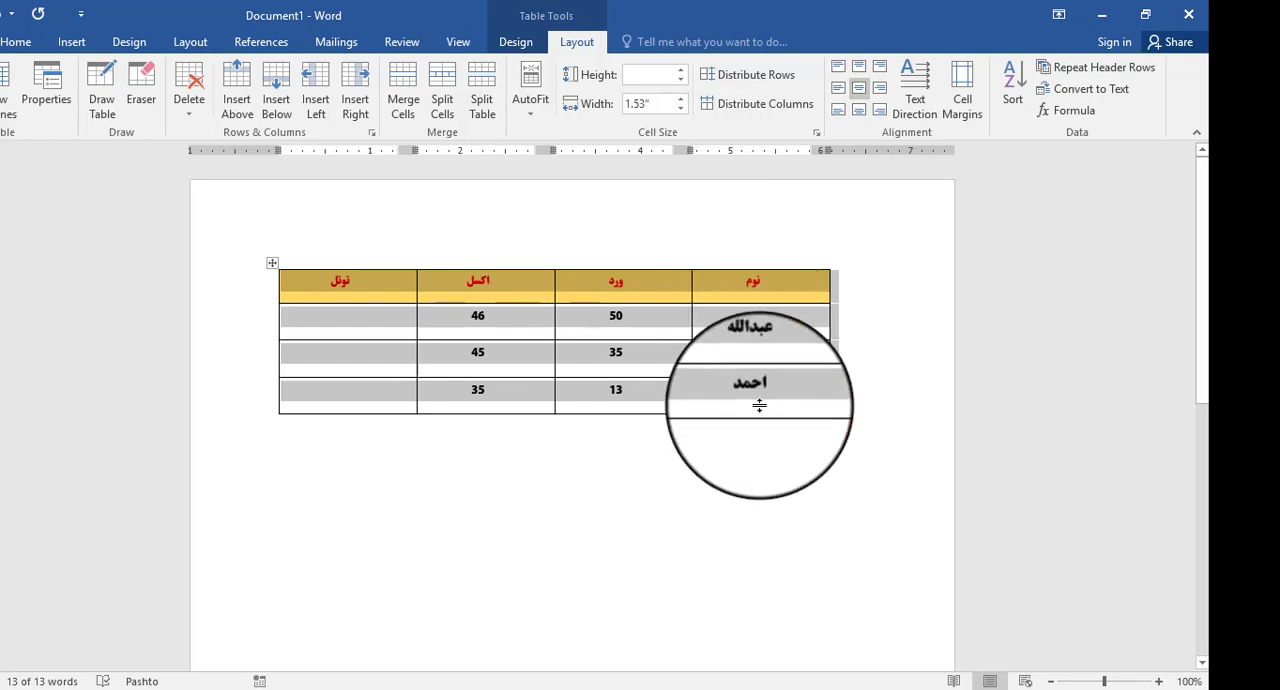
- Sort the table by the نوم column in ascending order again, keeping the Header row option
click(1012, 88)
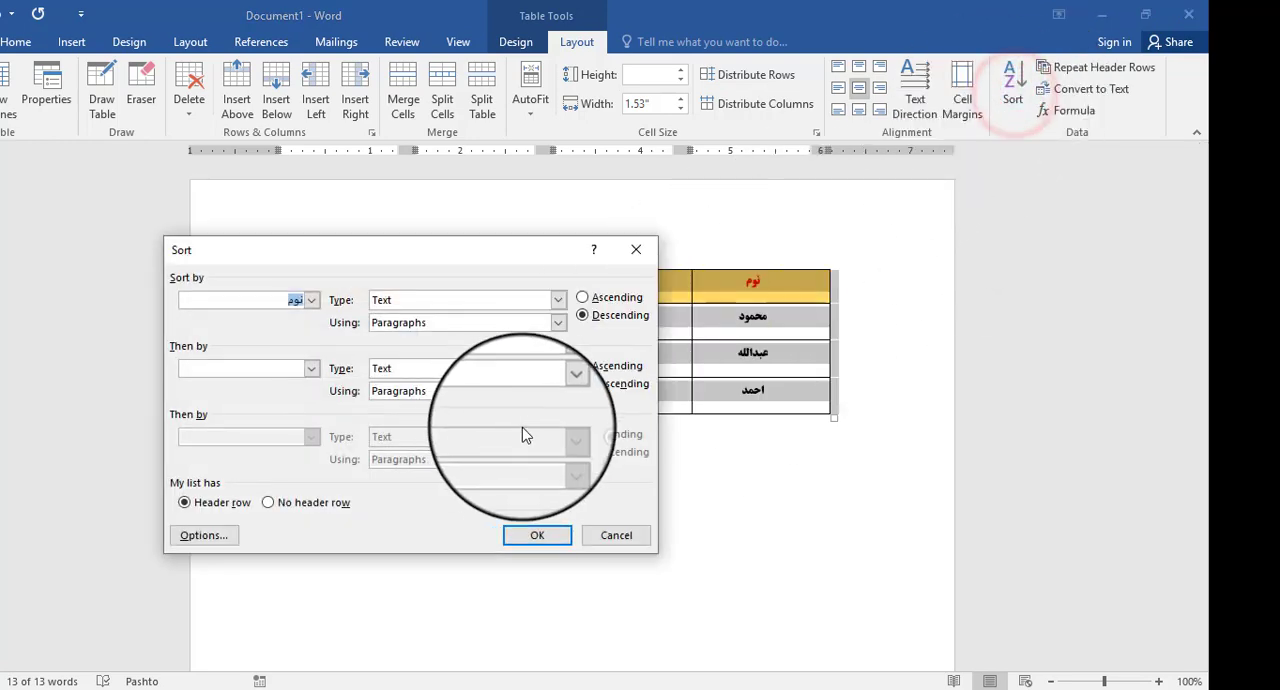
click(582, 297)
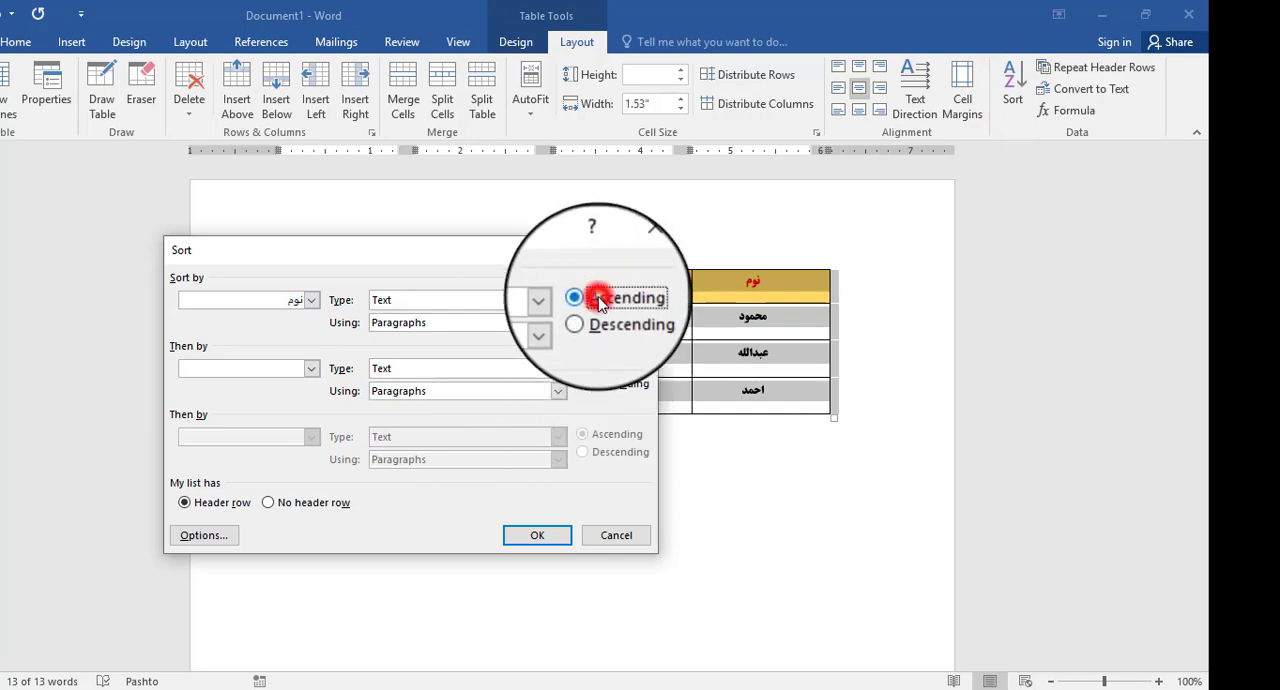
click(548, 537)
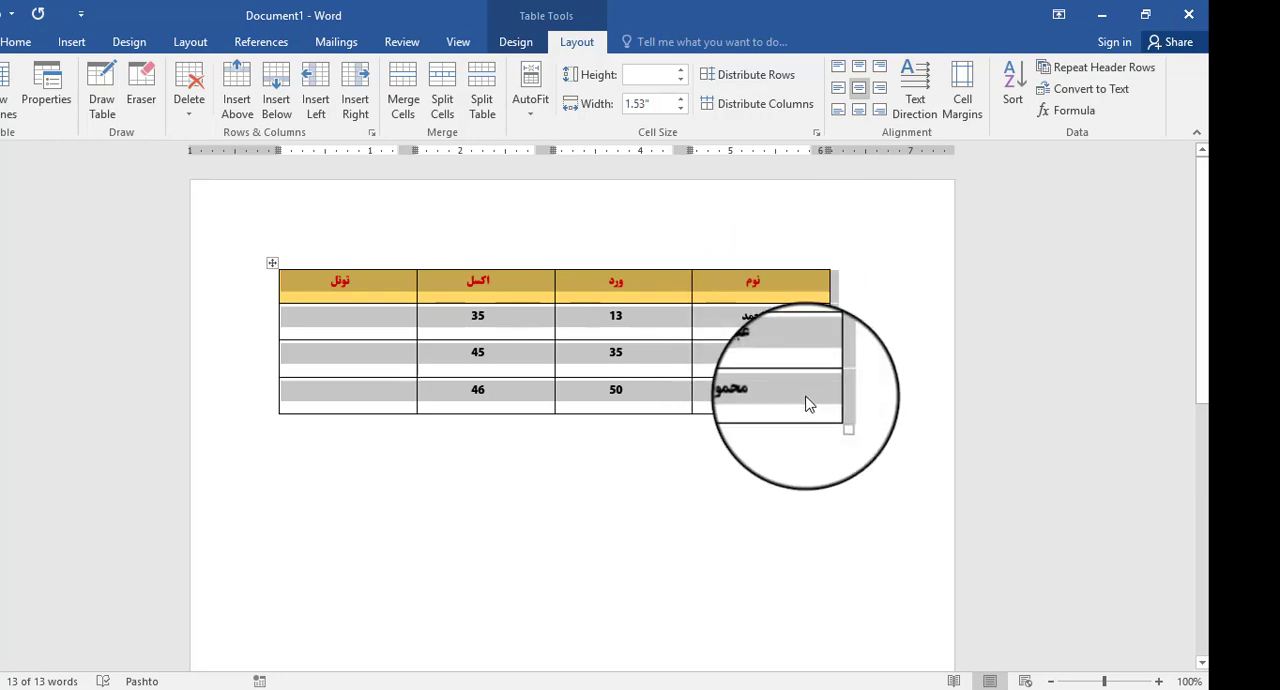
click(757, 279)
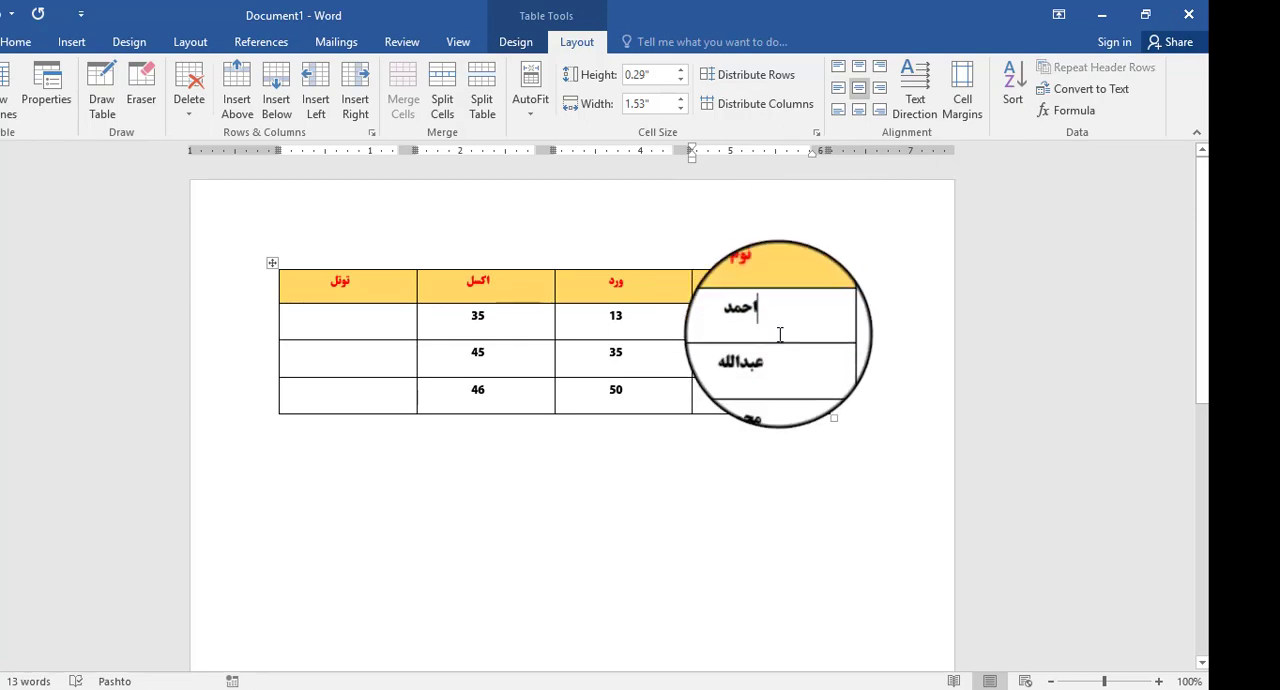
- Sort the table by Column 4 in ascending order as Text, with No header row chosen
click(1015, 97)
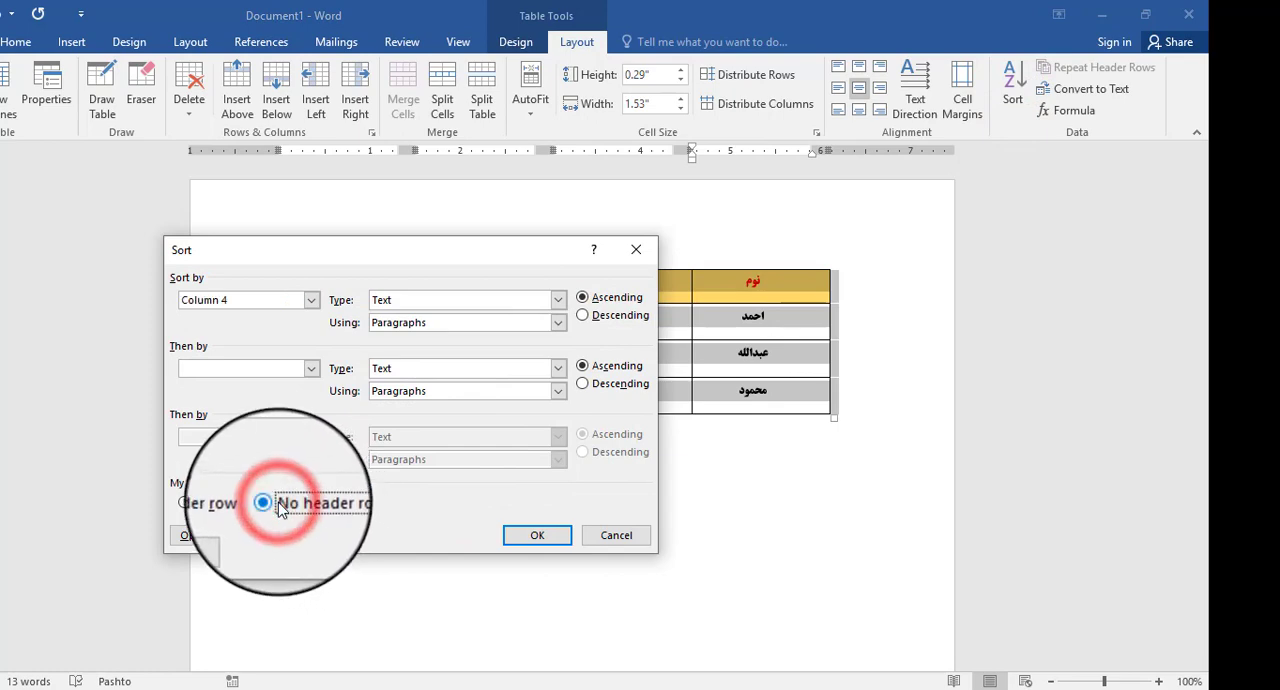
click(535, 535)
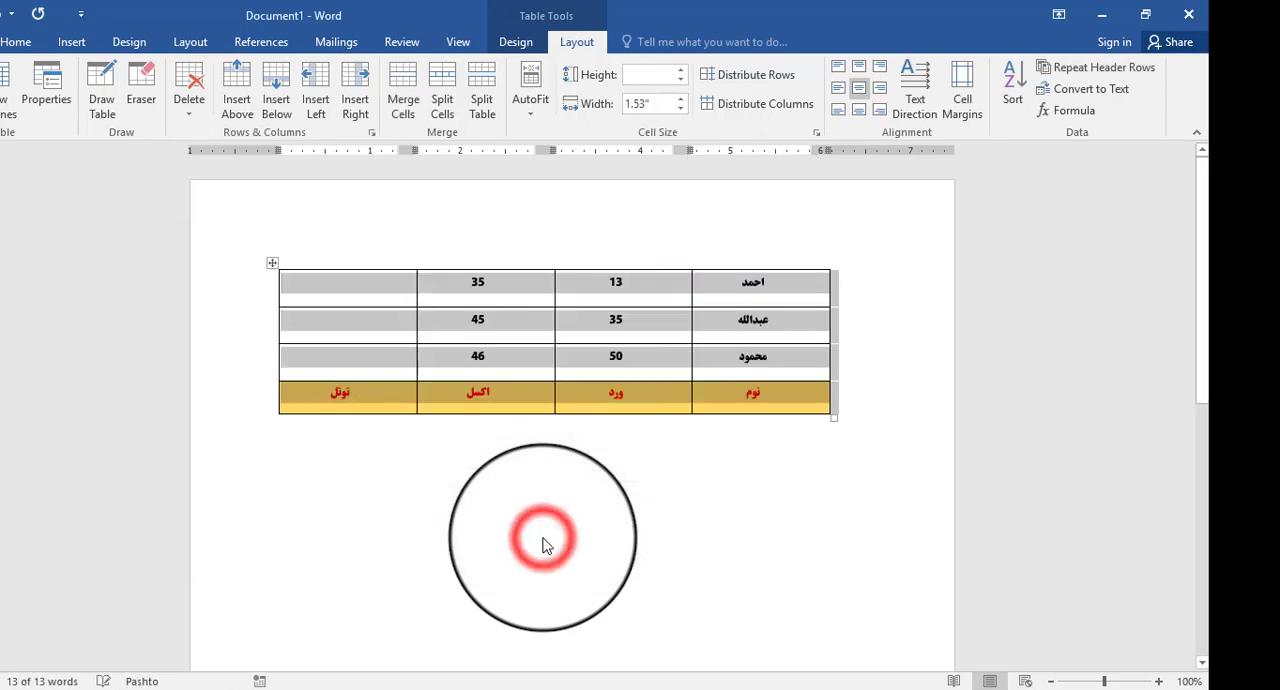
click(1013, 97)
click(1123, 632)
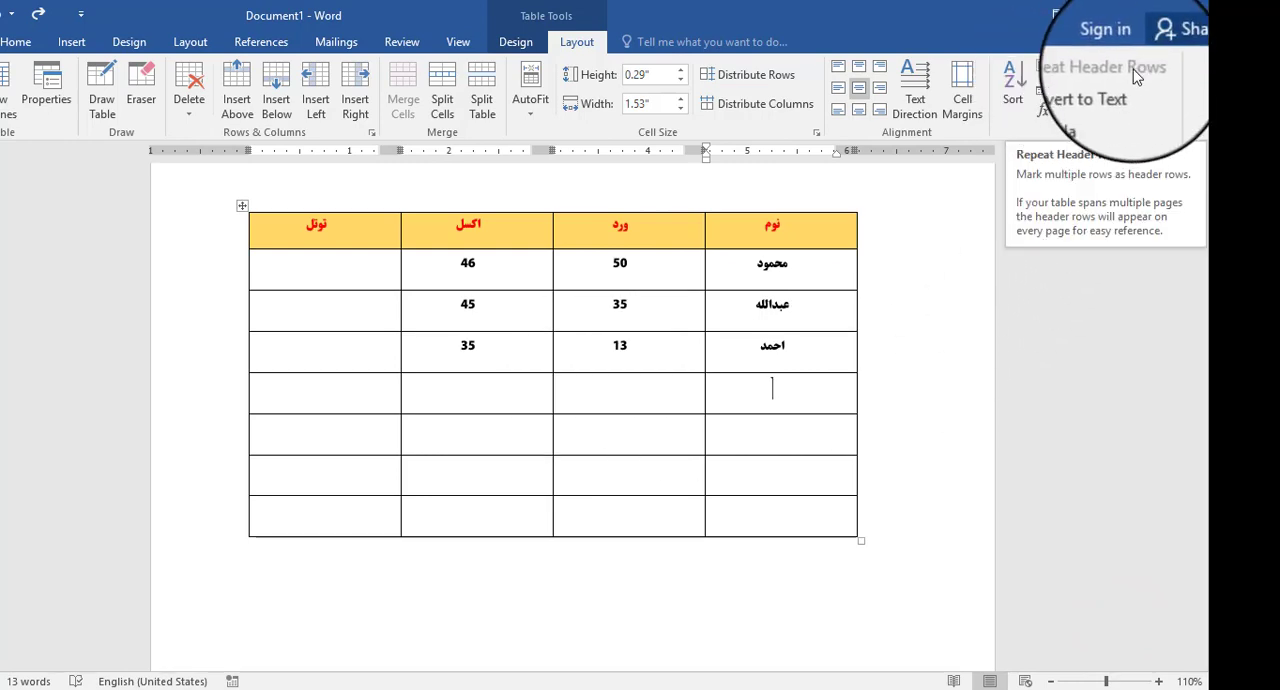
- Check how far the table with its added empty rows extends down the document
click(620, 411)
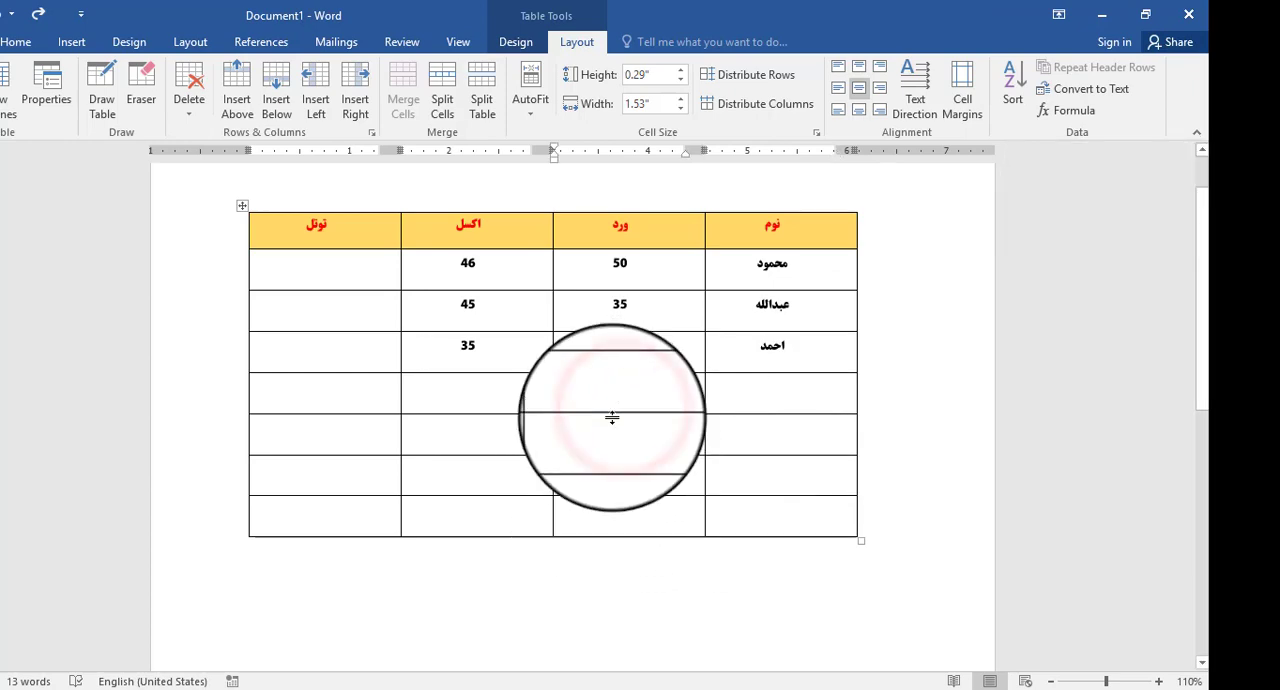
click(713, 363)
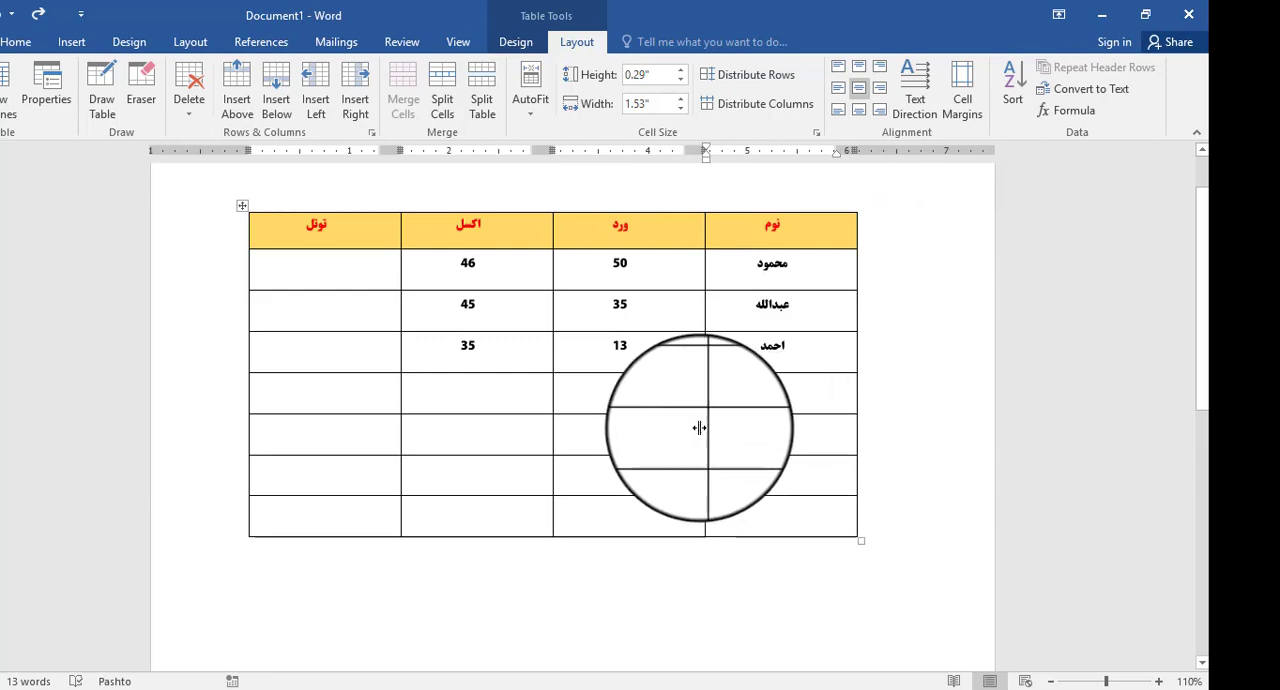
scroll(601, 473, down, 3)
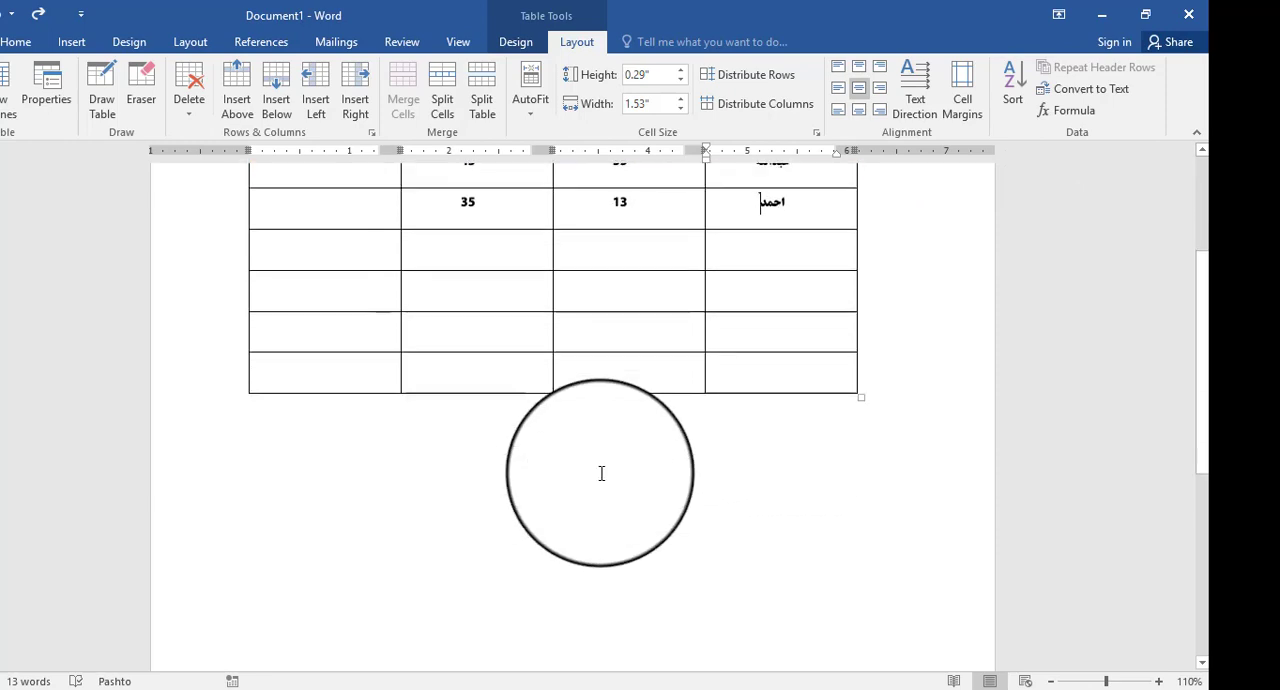
scroll(601, 474, up, 4)
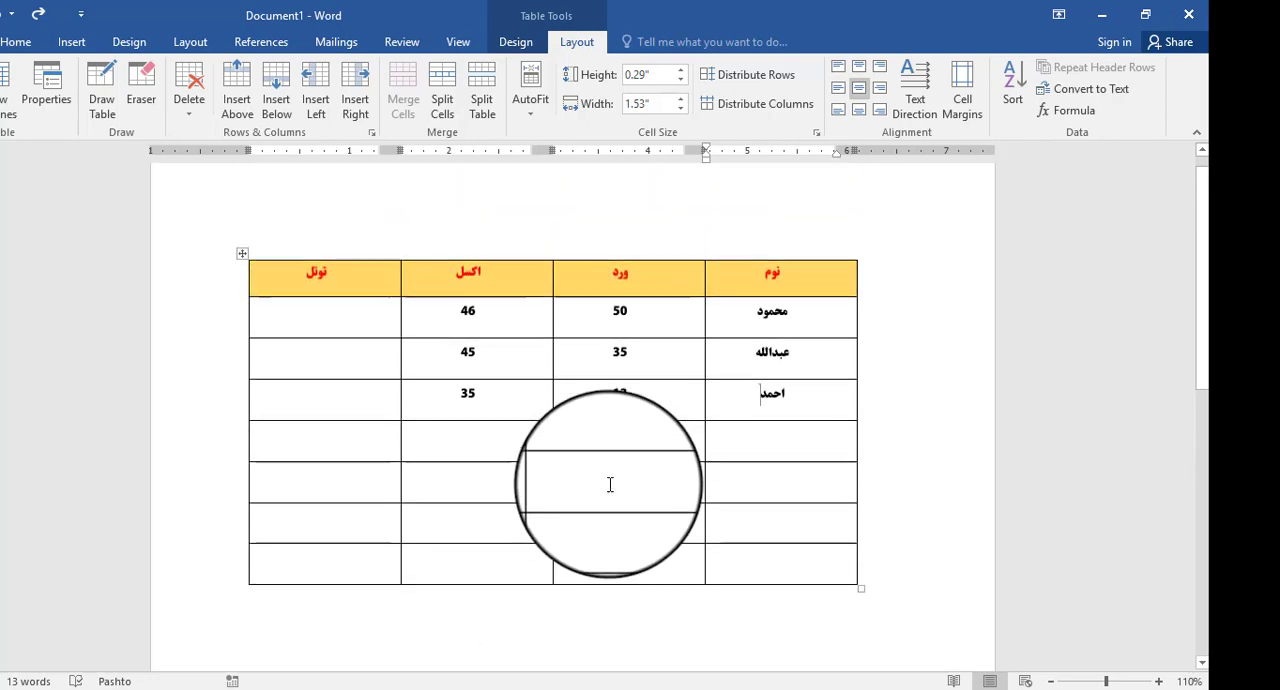
scroll(608, 447, down, 7)
scroll(613, 448, up, 4)
scroll(611, 451, down, 7)
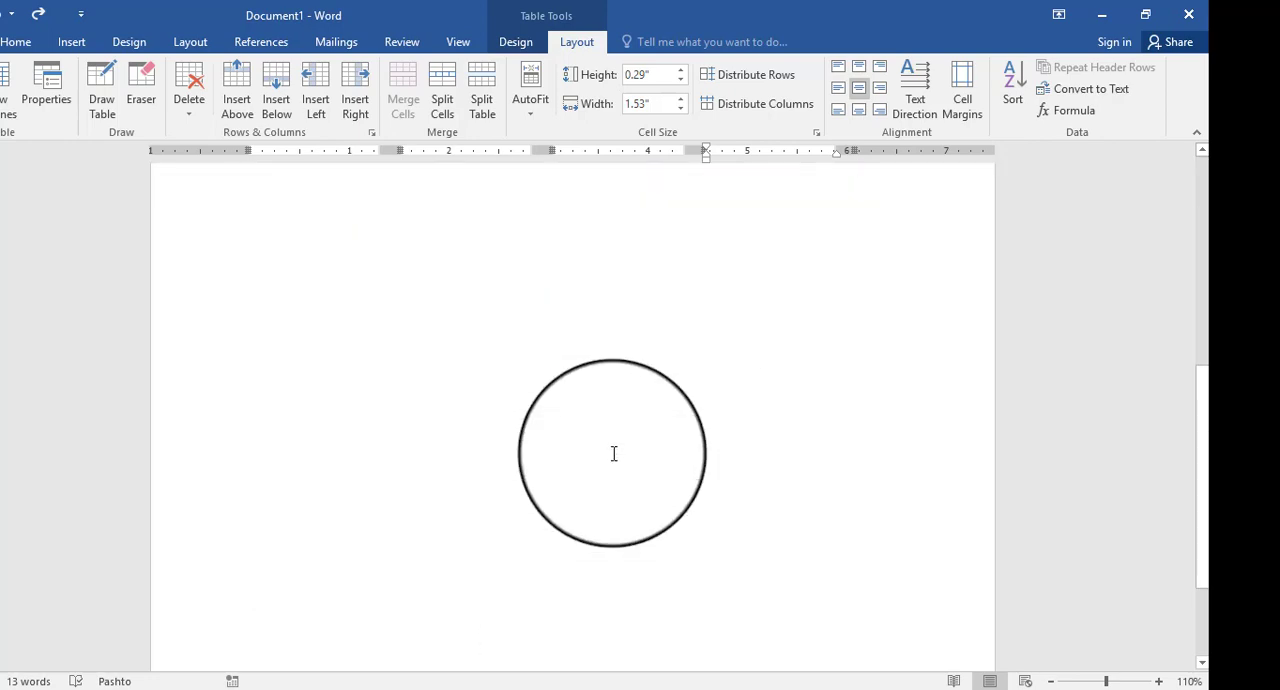
scroll(617, 451, up, 1)
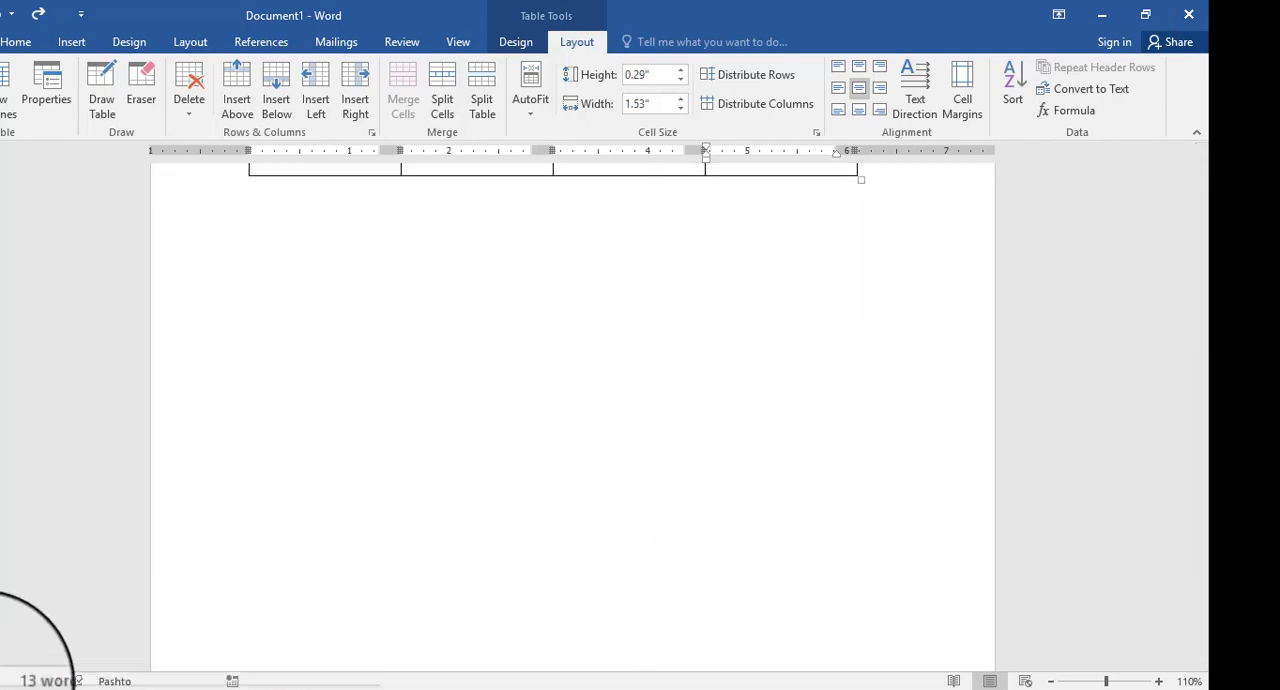
scroll(468, 432, up, 4)
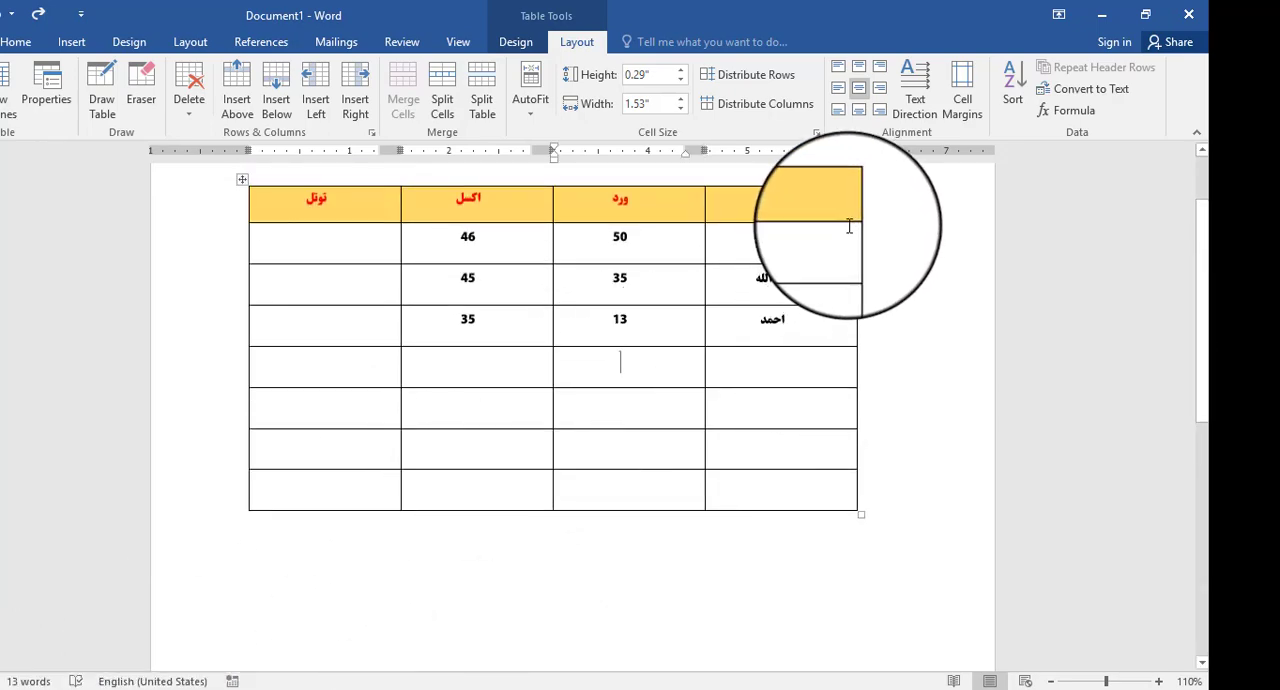
- Insert more blank rows below the table, based on a selection of the seven rows under the header row
drag(852, 239, 355, 500)
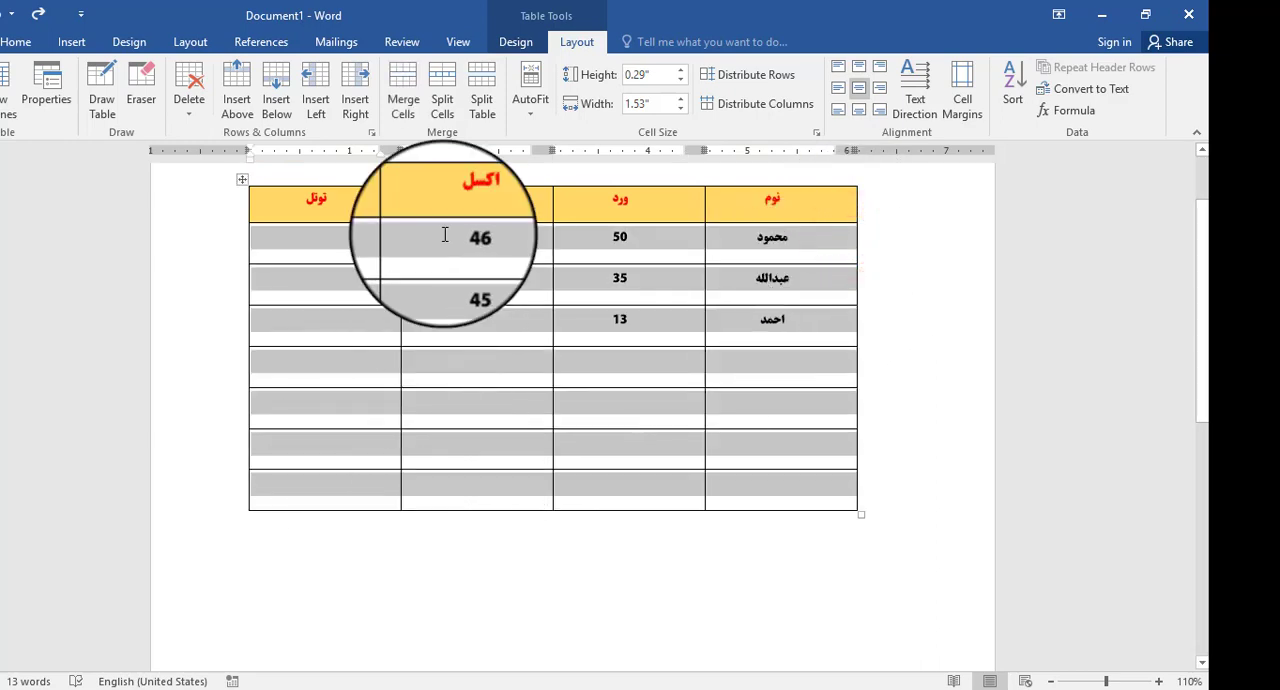
click(276, 99)
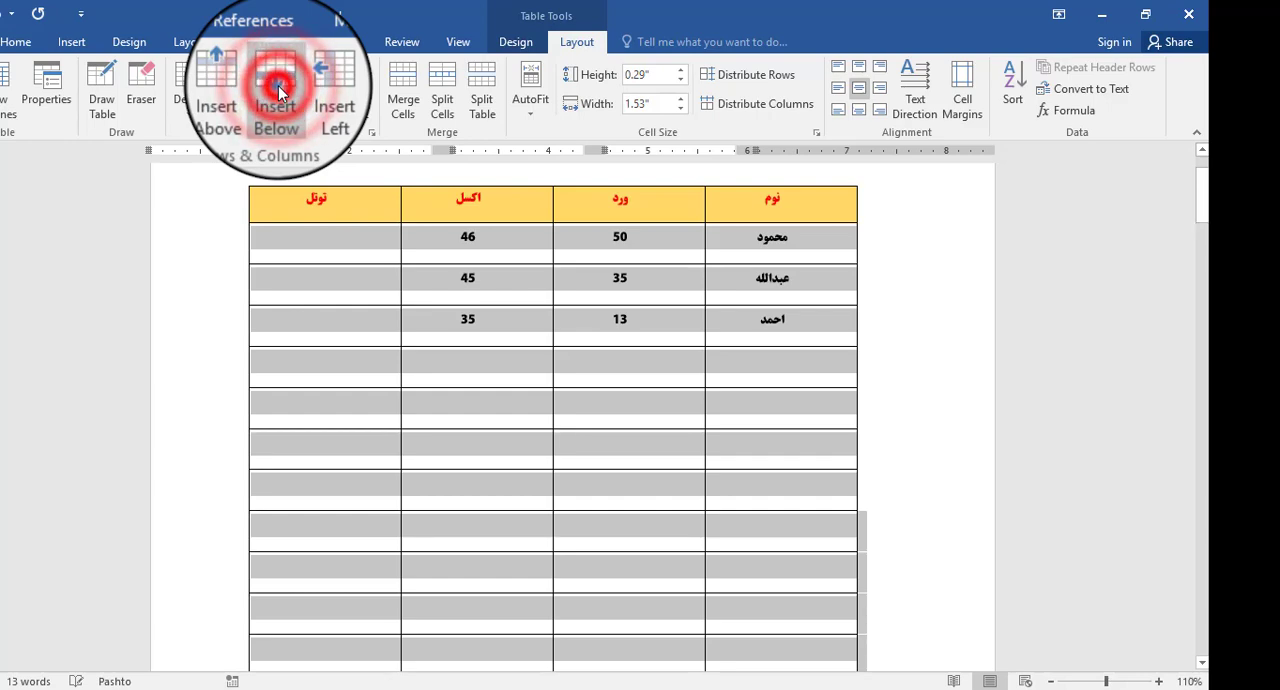
click(532, 411)
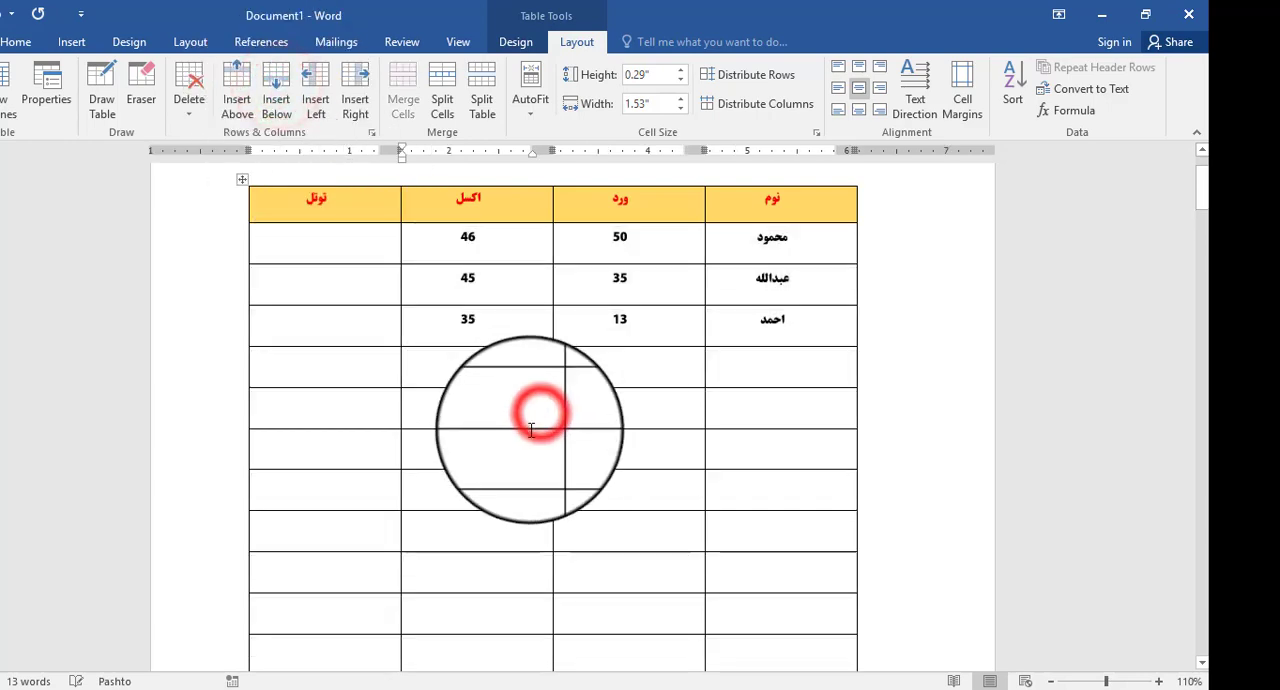
- Compare the header row on the first page with the top of the table on the following pages
scroll(380, 464, down, 5)
scroll(409, 455, up, 5)
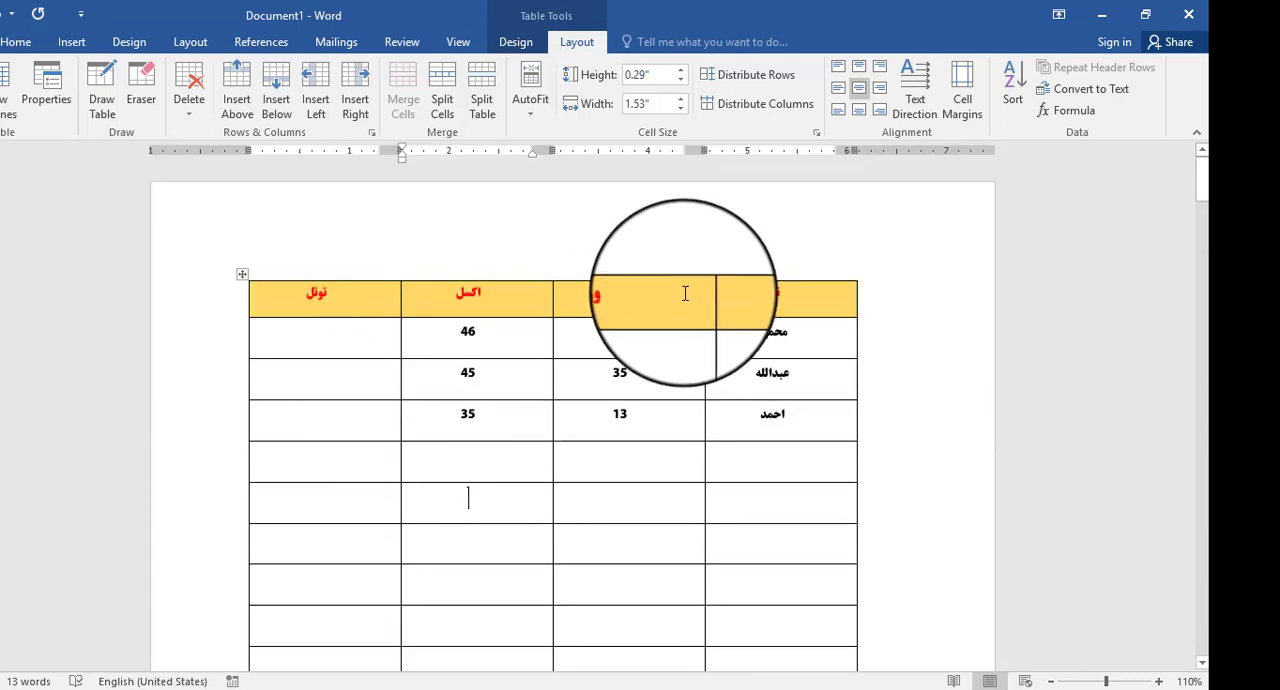
drag(812, 297, 409, 307)
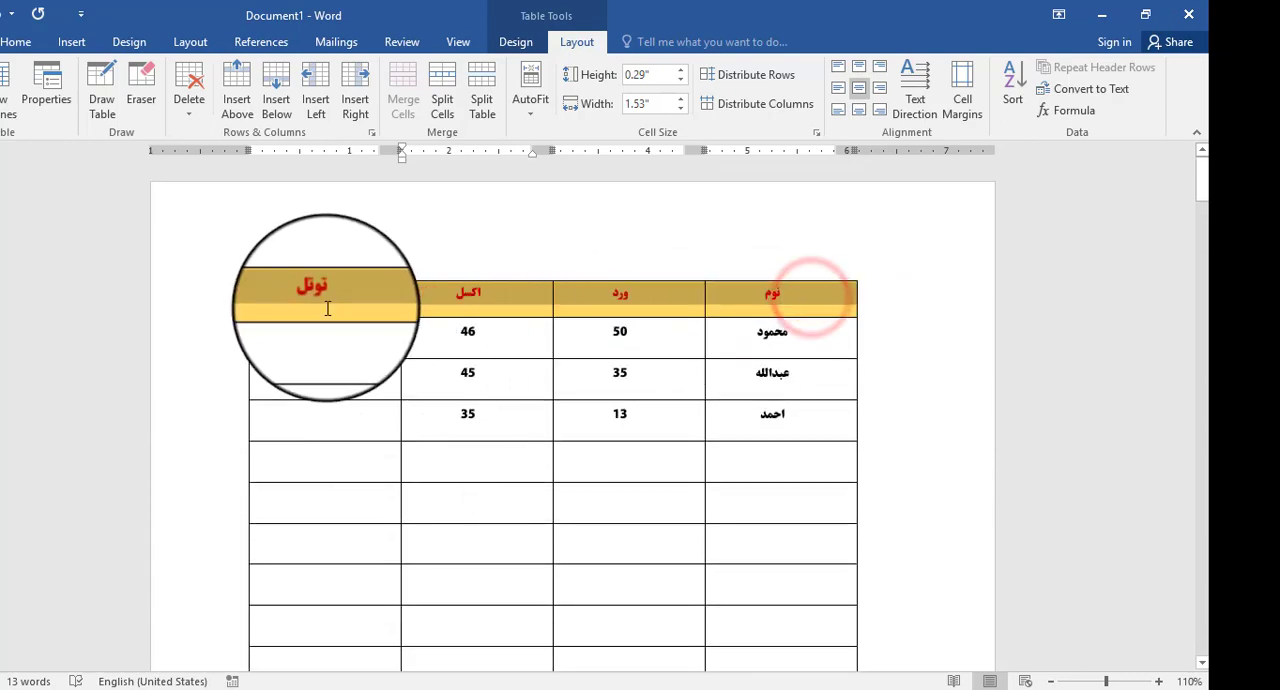
click(575, 428)
drag(547, 298, 331, 298)
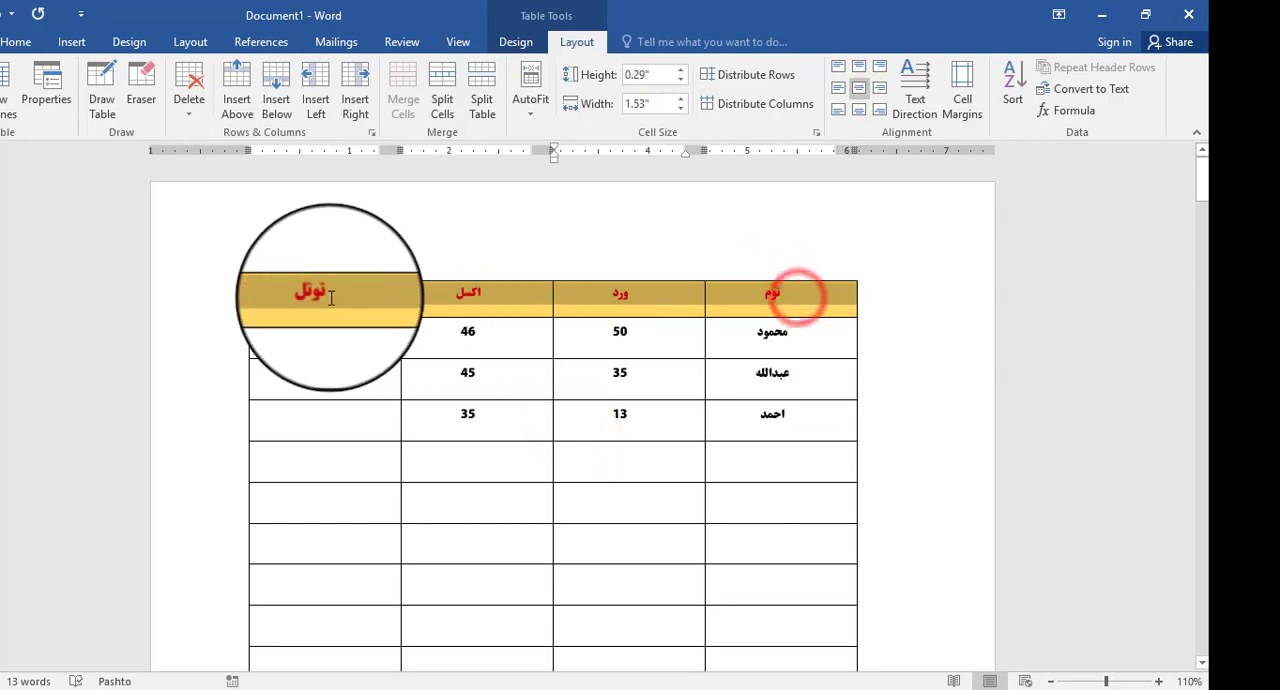
click(629, 540)
scroll(650, 460, down, 10)
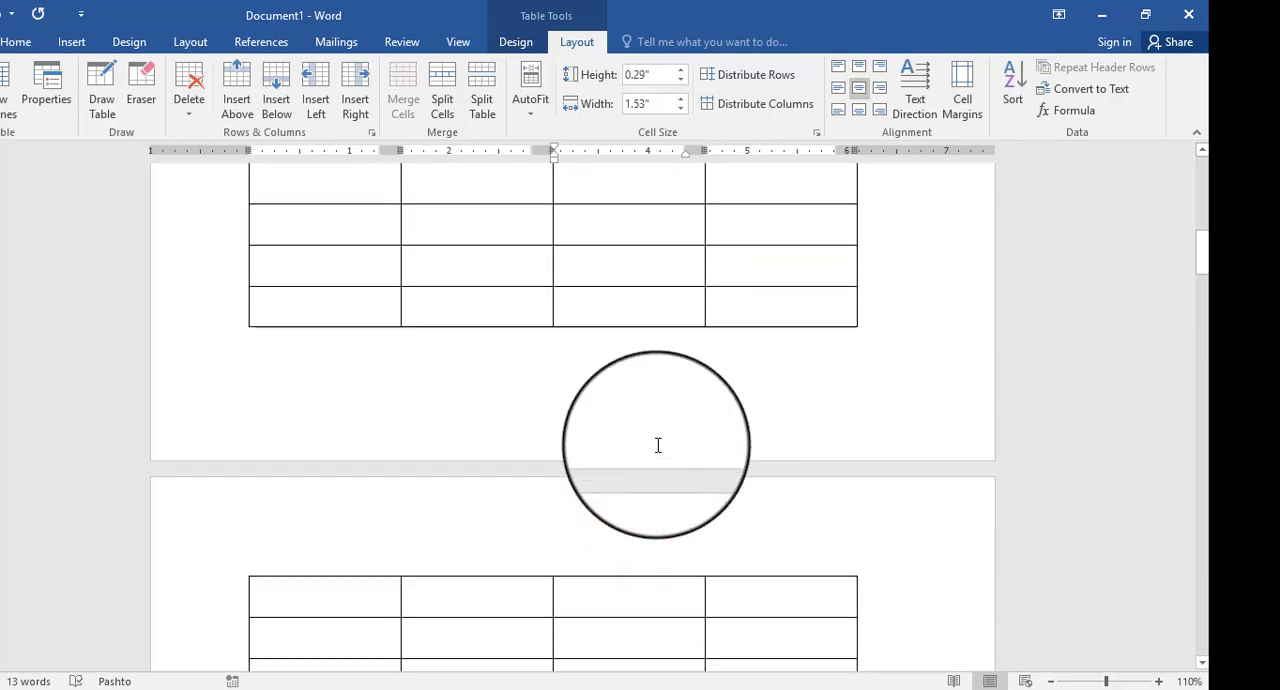
click(739, 347)
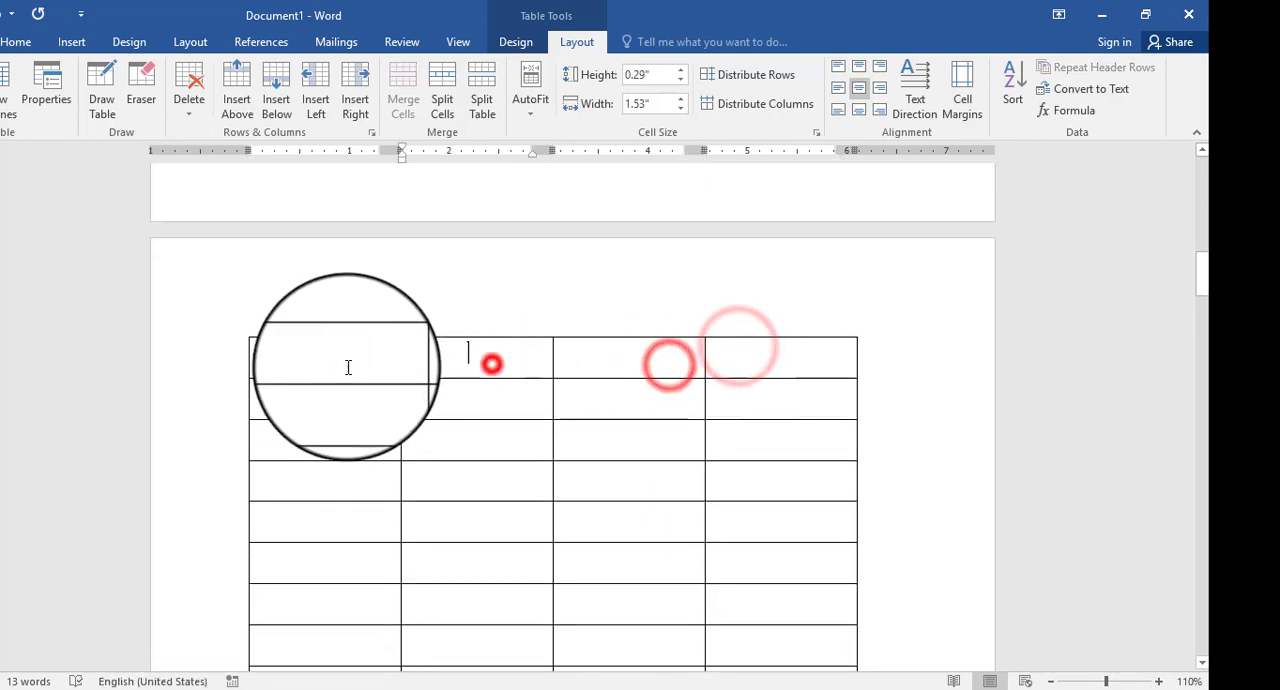
scroll(473, 374, down, 5)
scroll(500, 368, up, 3)
click(620, 361)
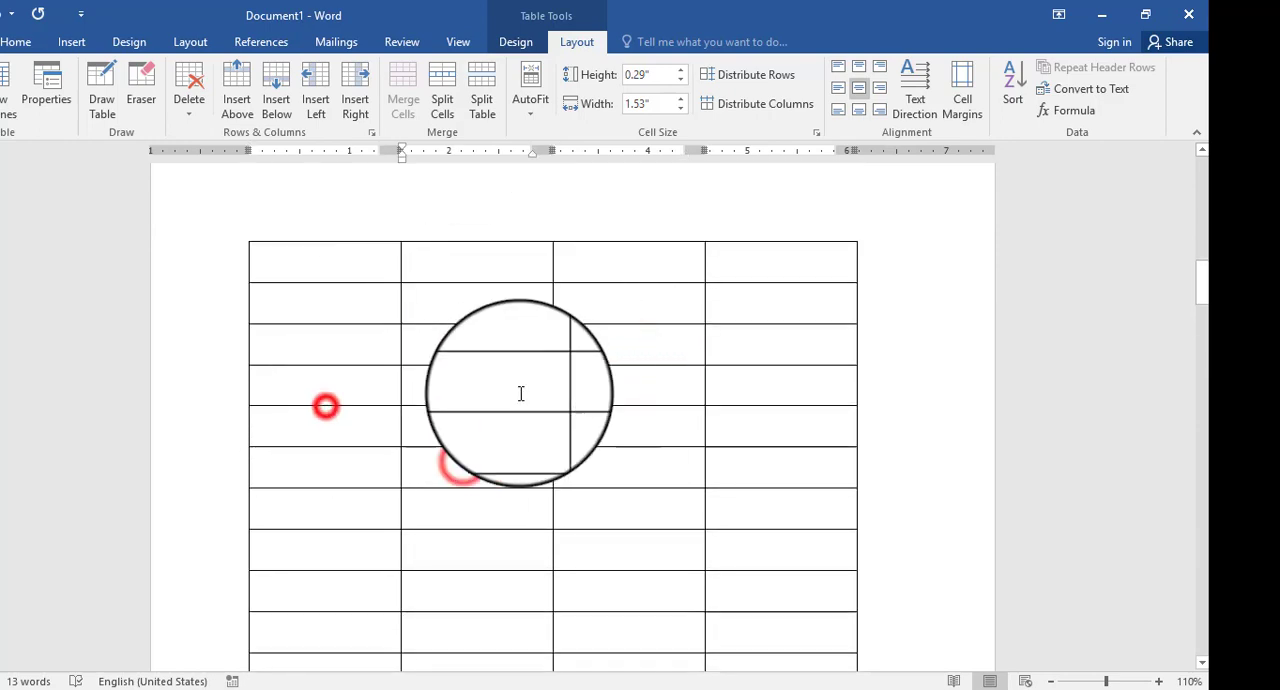
scroll(522, 402, down, 5)
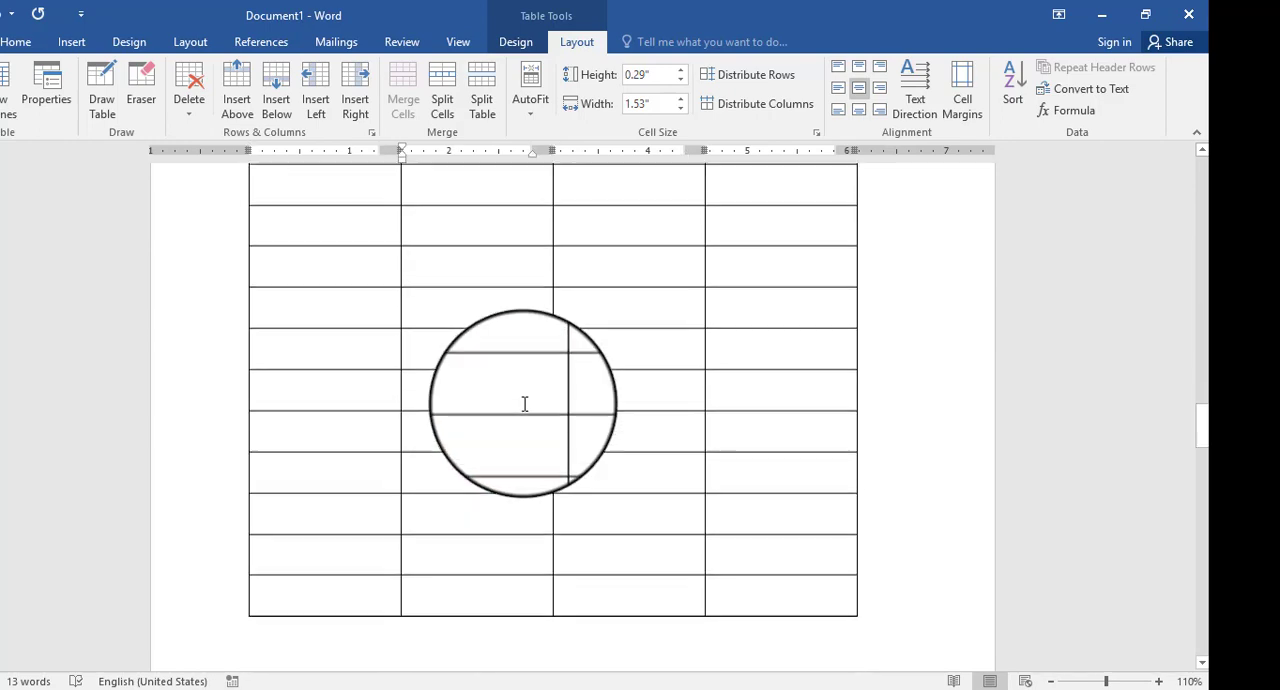
scroll(524, 403, down, 5)
scroll(524, 403, up, 10)
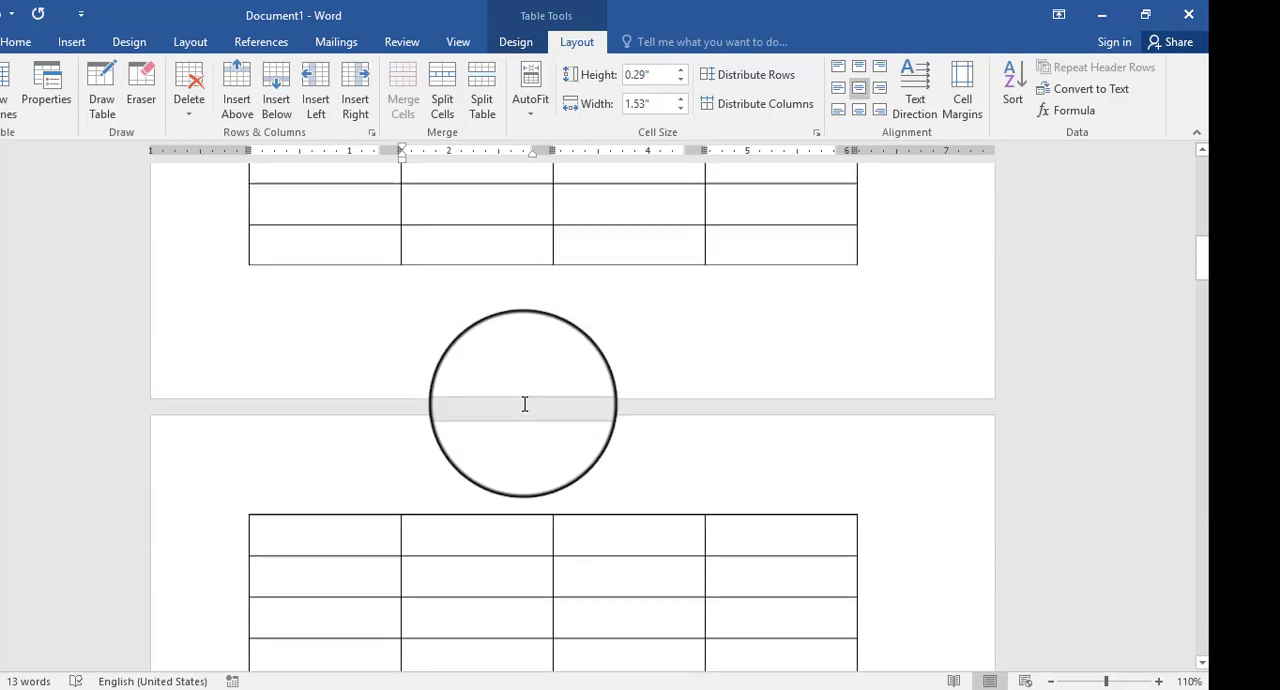
scroll(524, 403, up, 4)
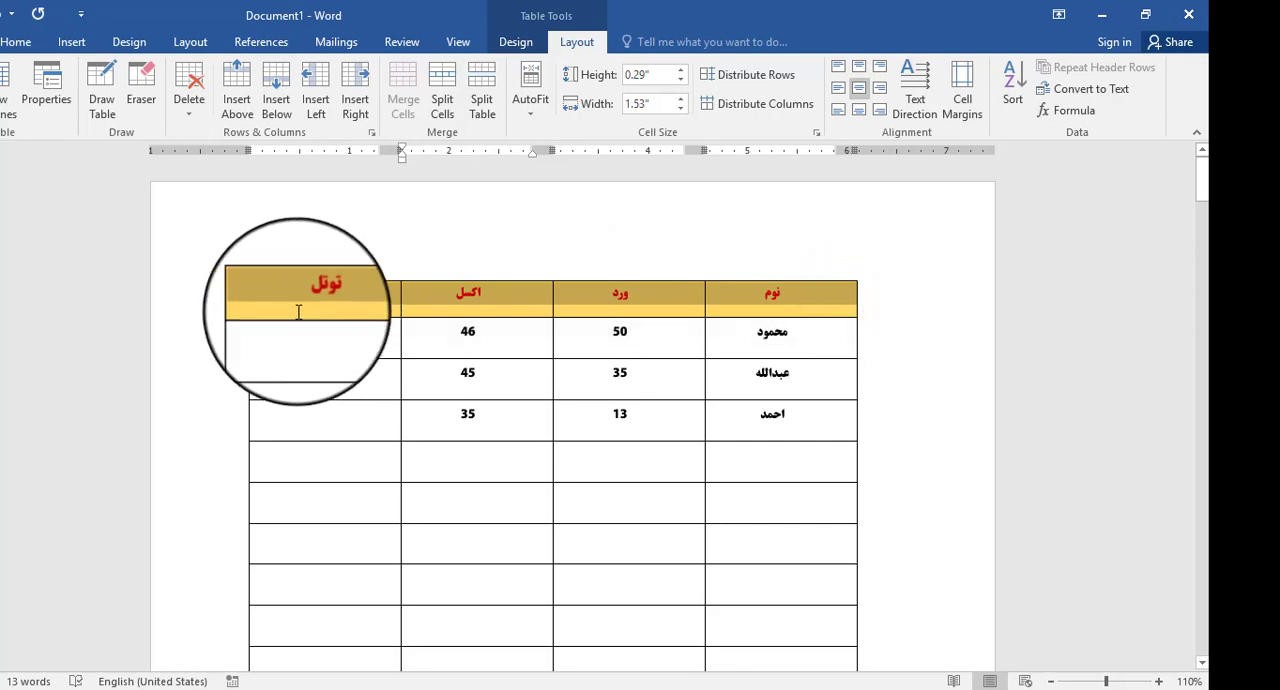
click(515, 514)
scroll(531, 509, down, 12)
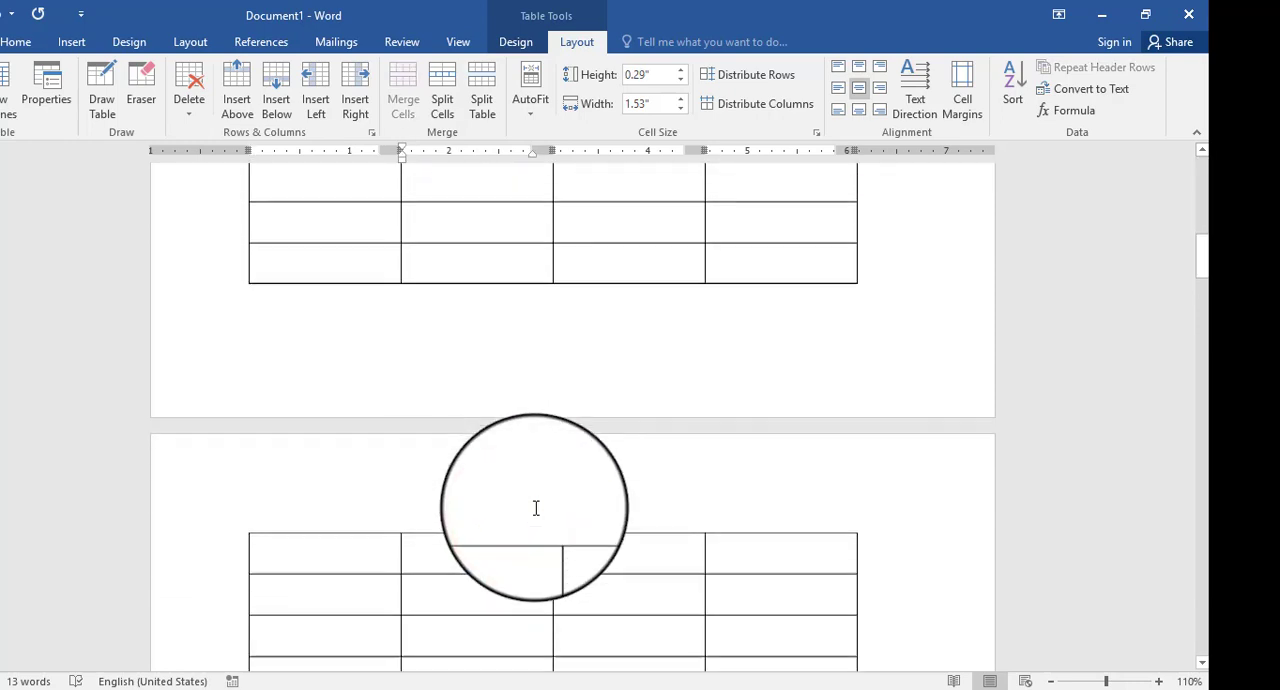
scroll(500, 551, down, 5)
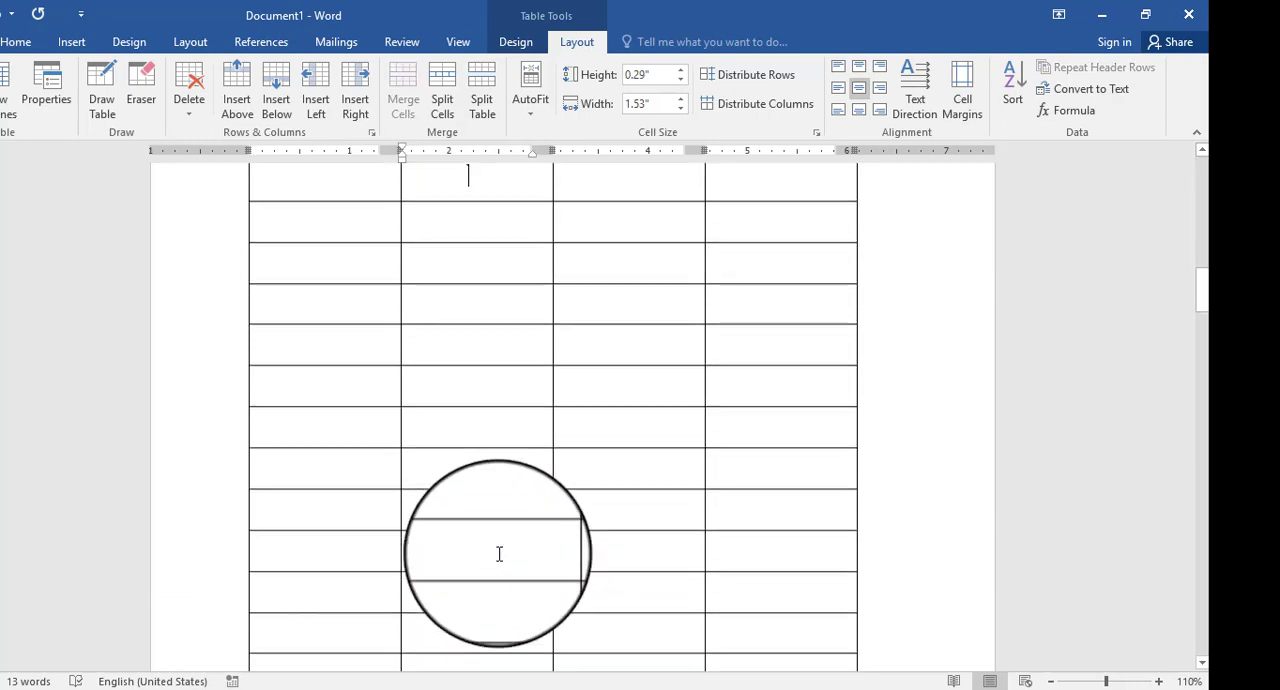
scroll(503, 548, up, 6)
scroll(509, 540, down, 1)
scroll(509, 541, up, 20)
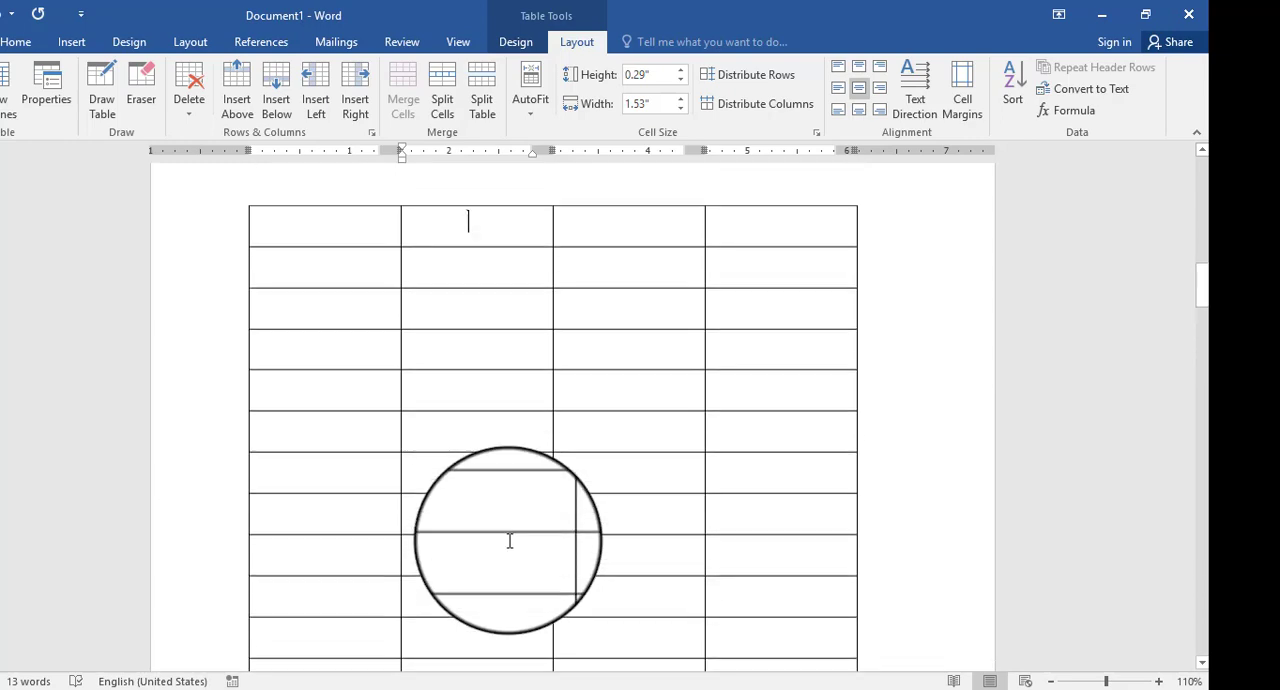
scroll(509, 541, up, 1)
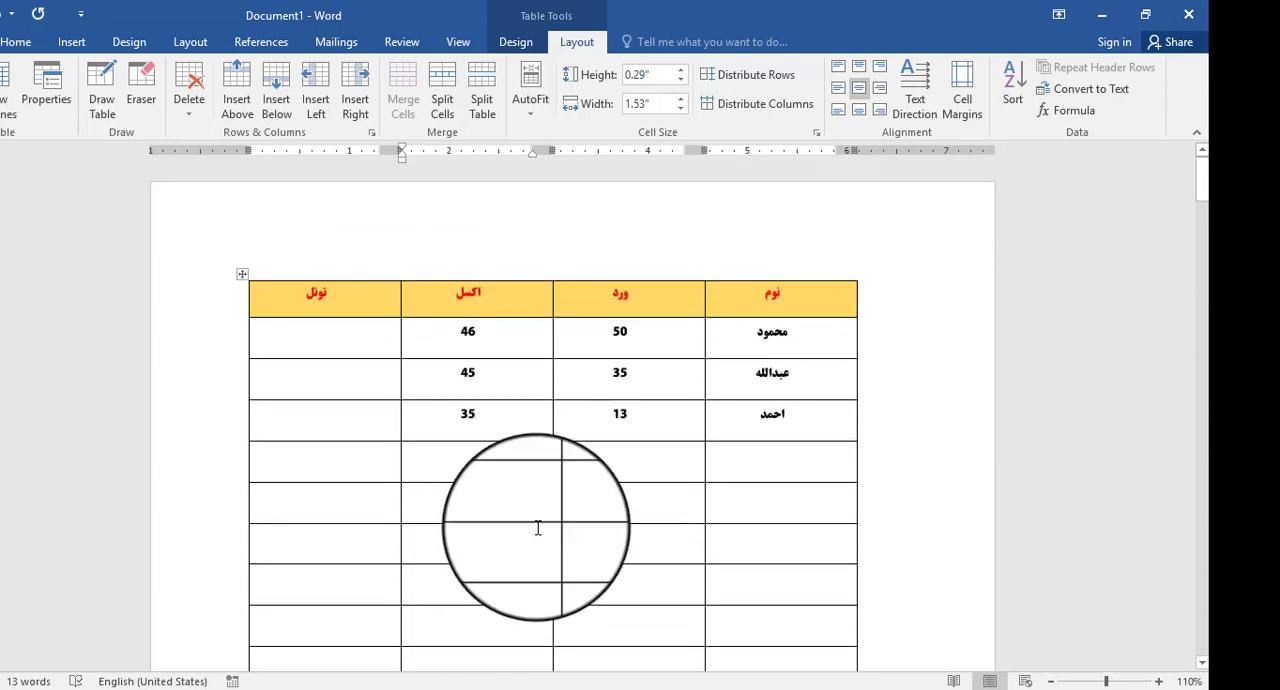
double_click(762, 293)
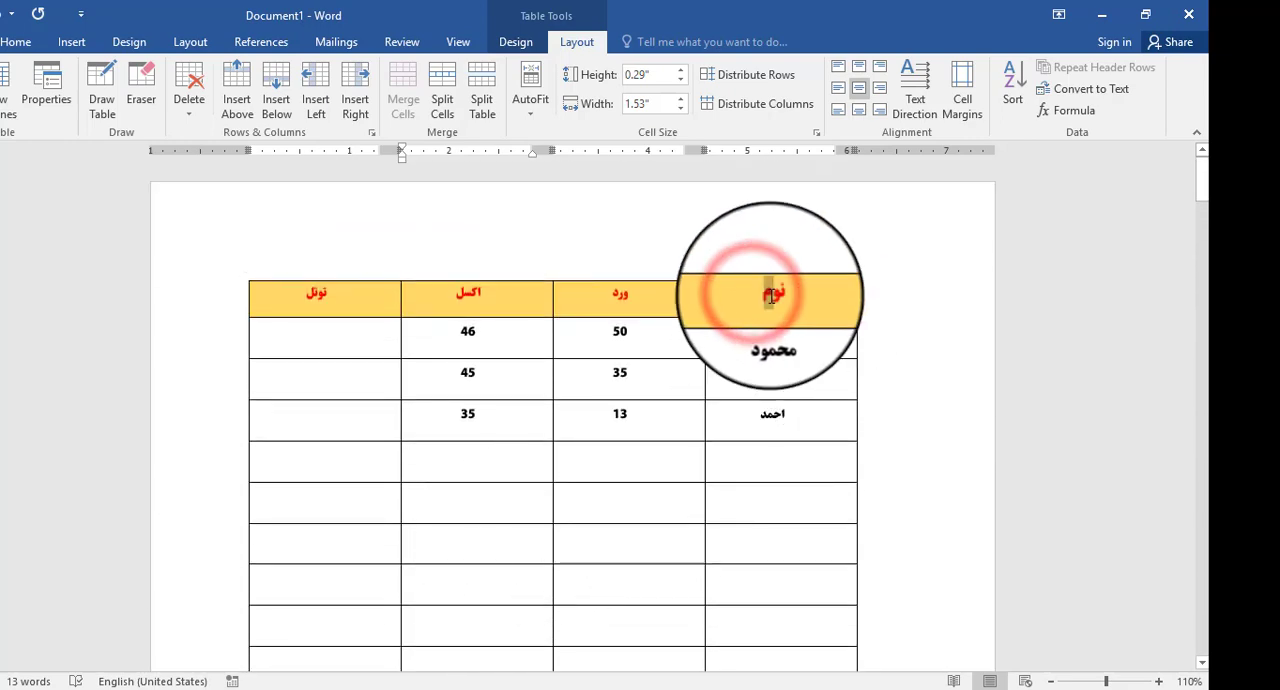
scroll(636, 430, down, 5)
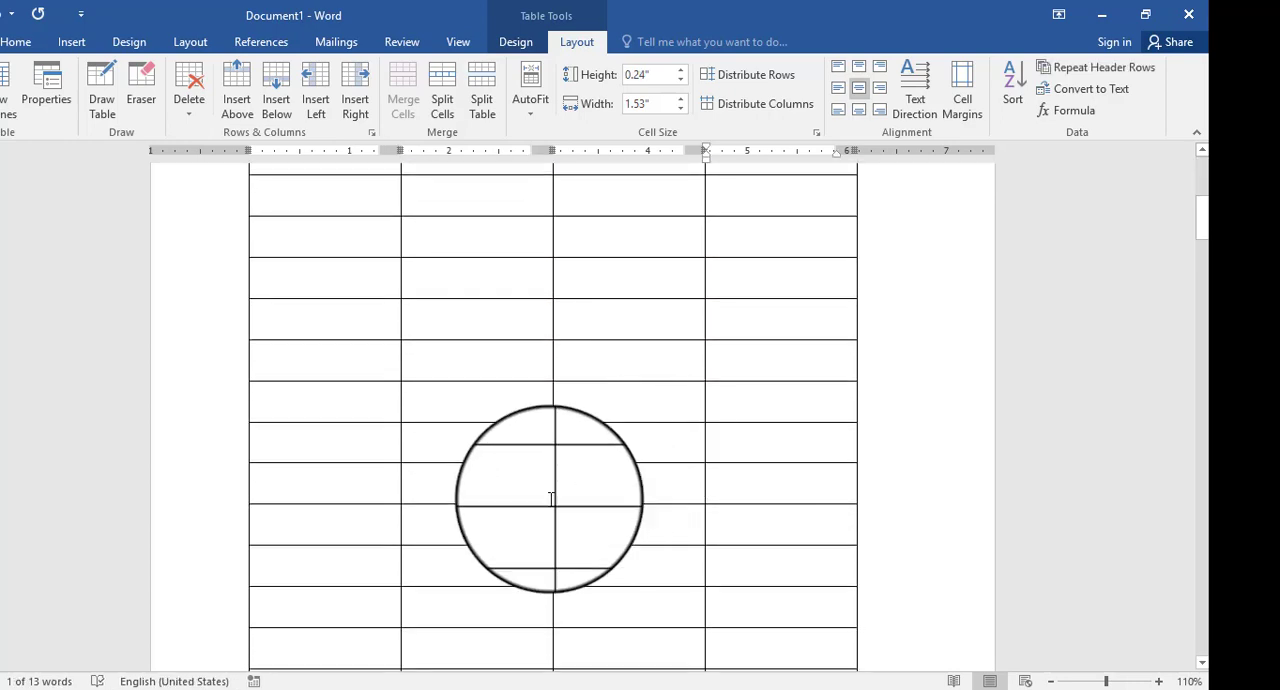
scroll(494, 541, up, 5)
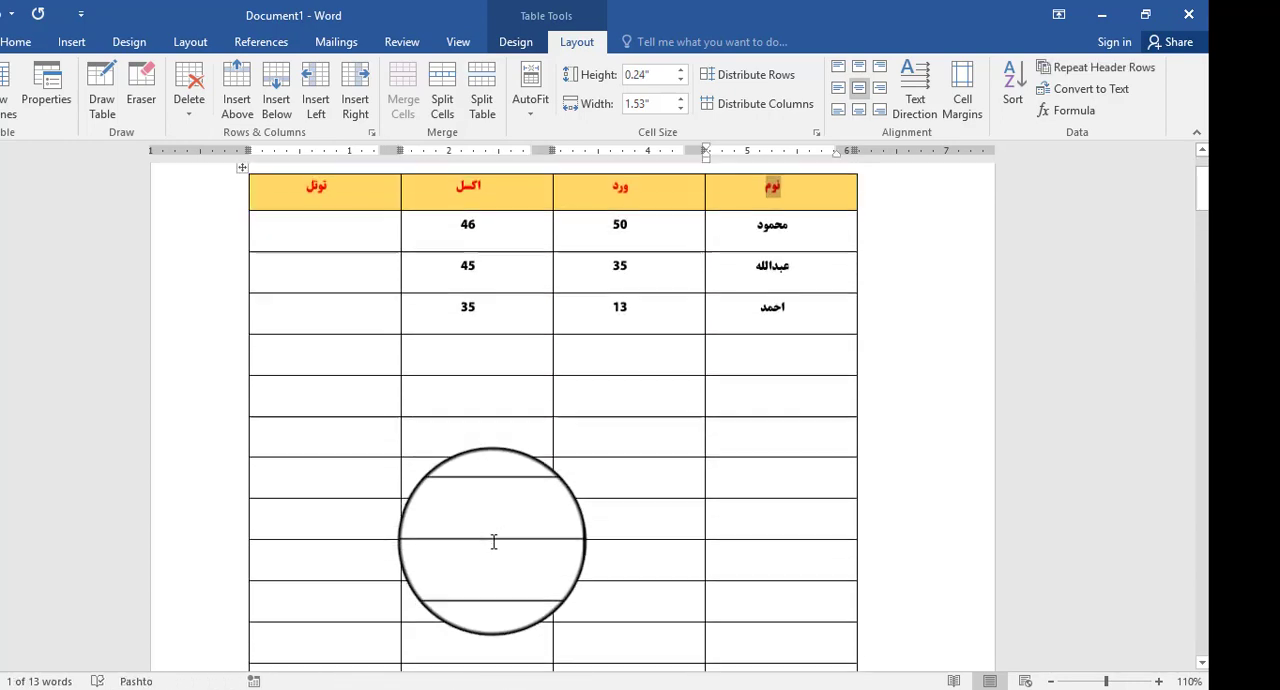
- Turn on Repeat Header Rows for the table's header row
click(754, 300)
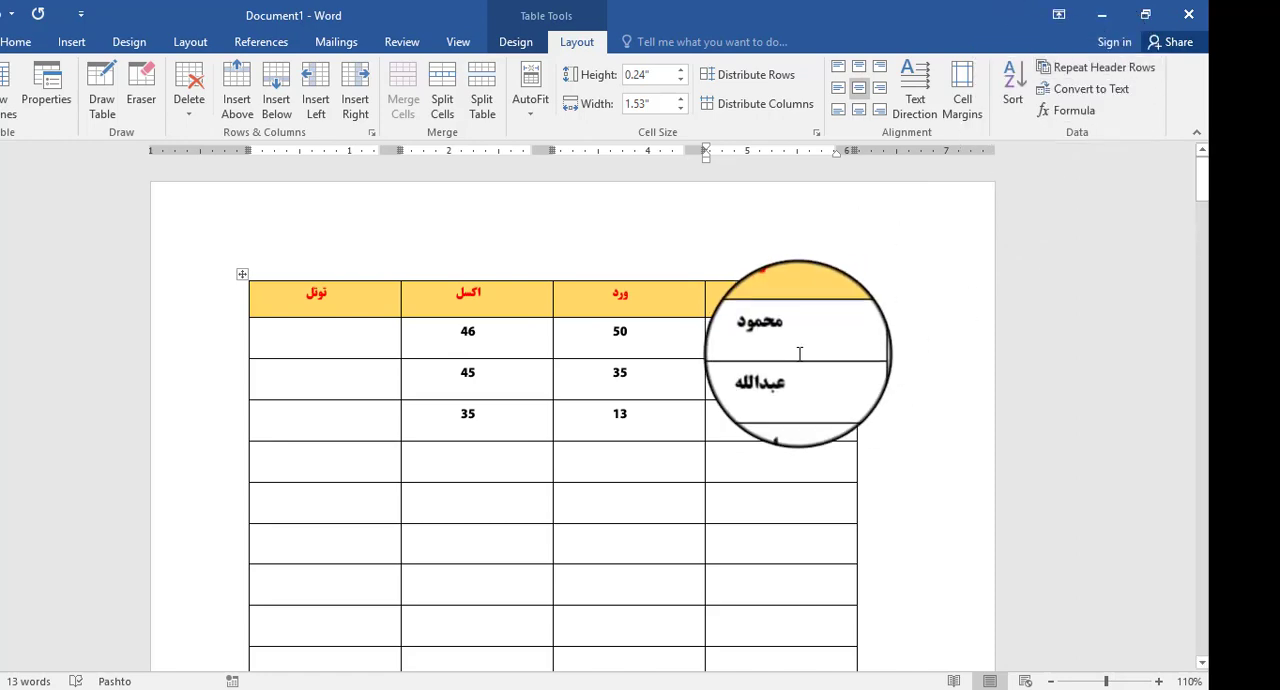
click(802, 291)
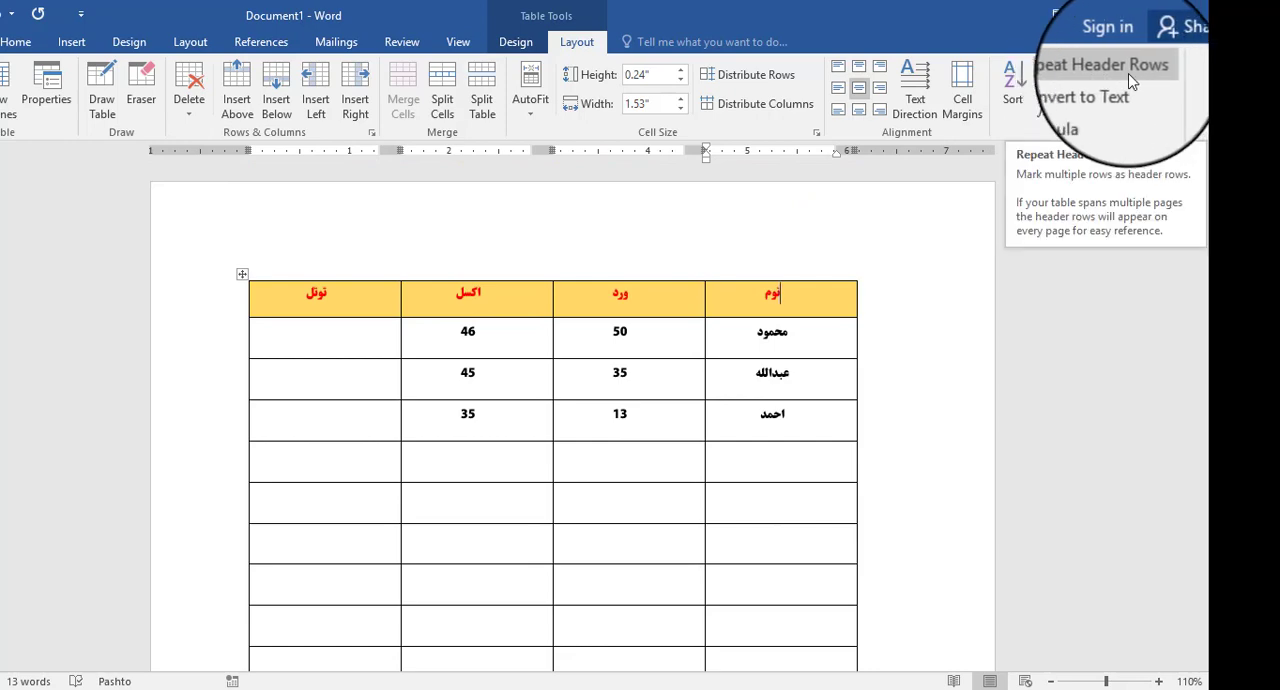
click(1098, 64)
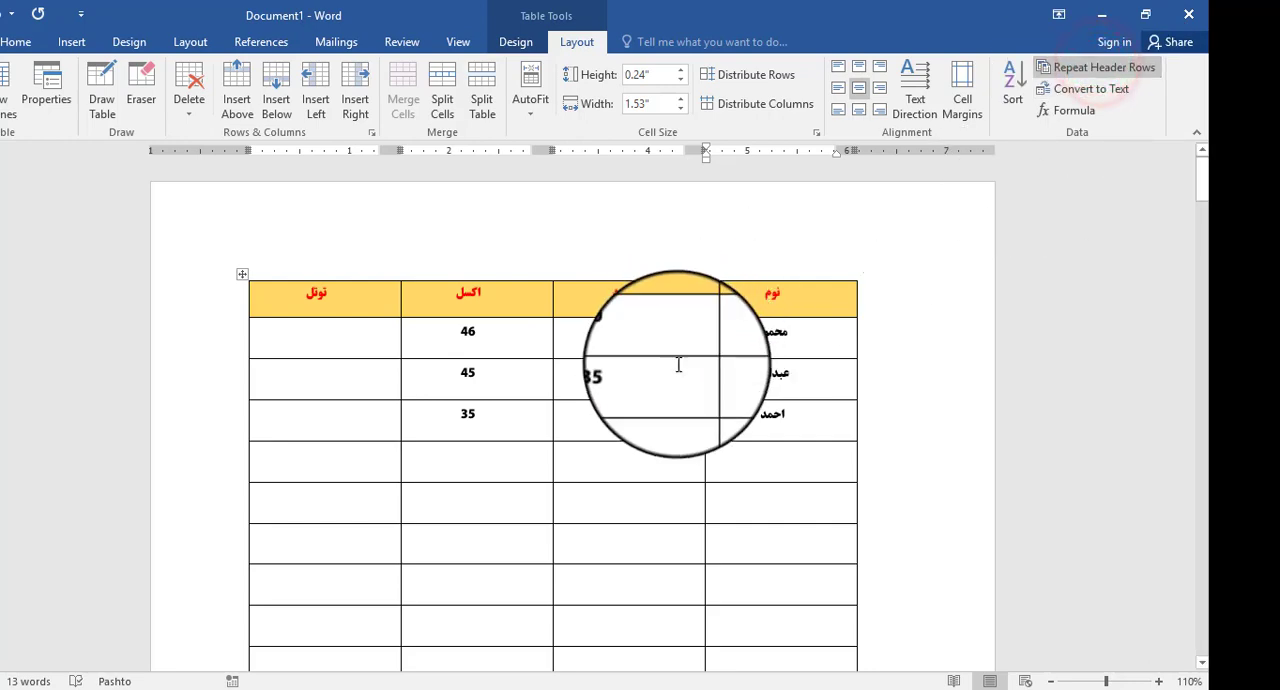
- Check the top of the table on each following page for the repeated header row
scroll(678, 364, down, 6)
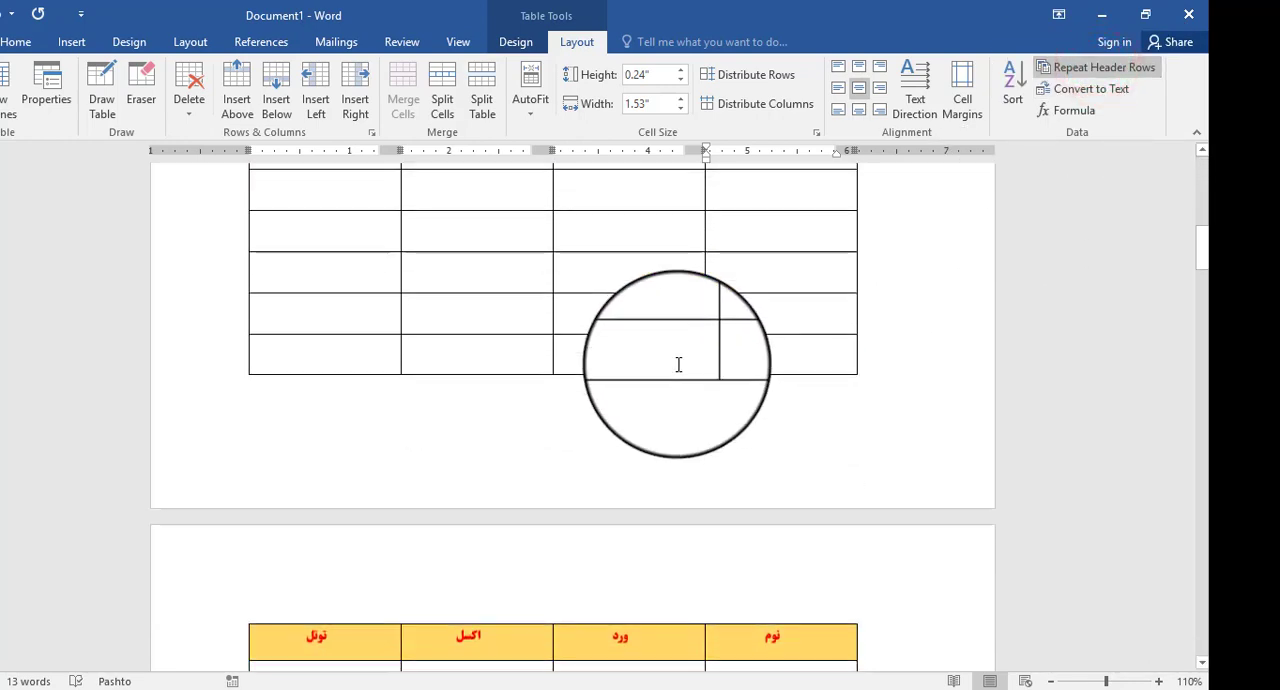
scroll(678, 364, down, 2)
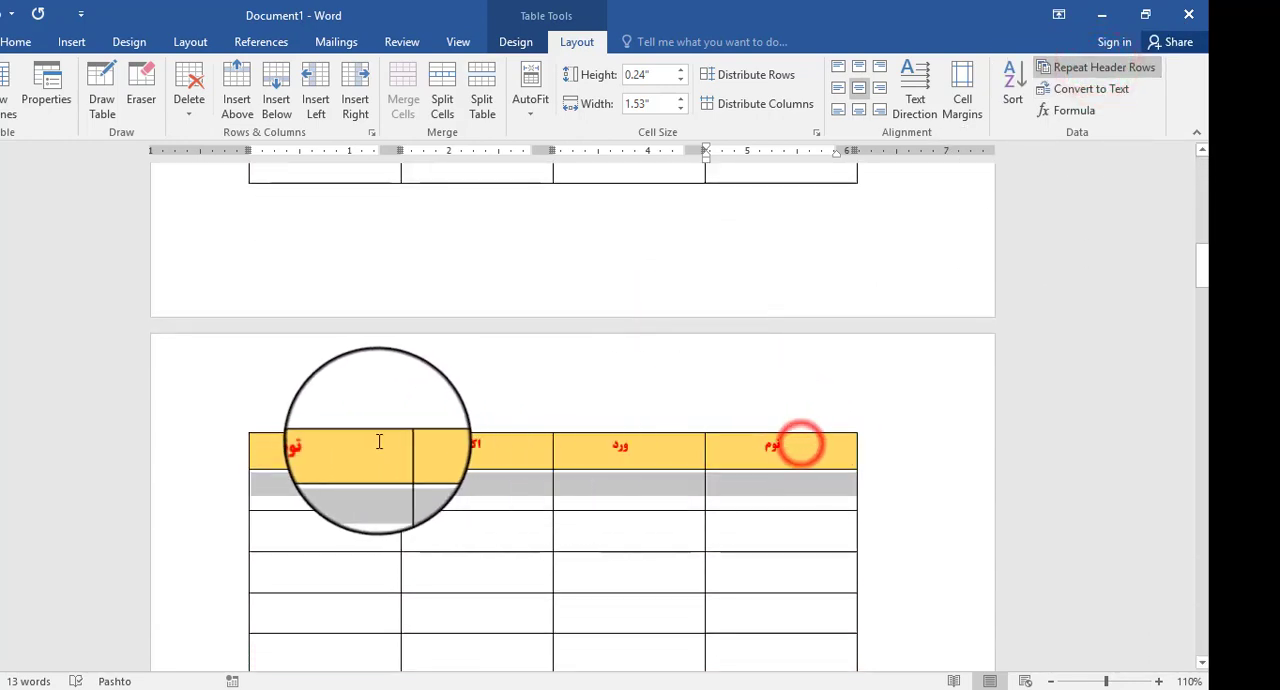
click(443, 443)
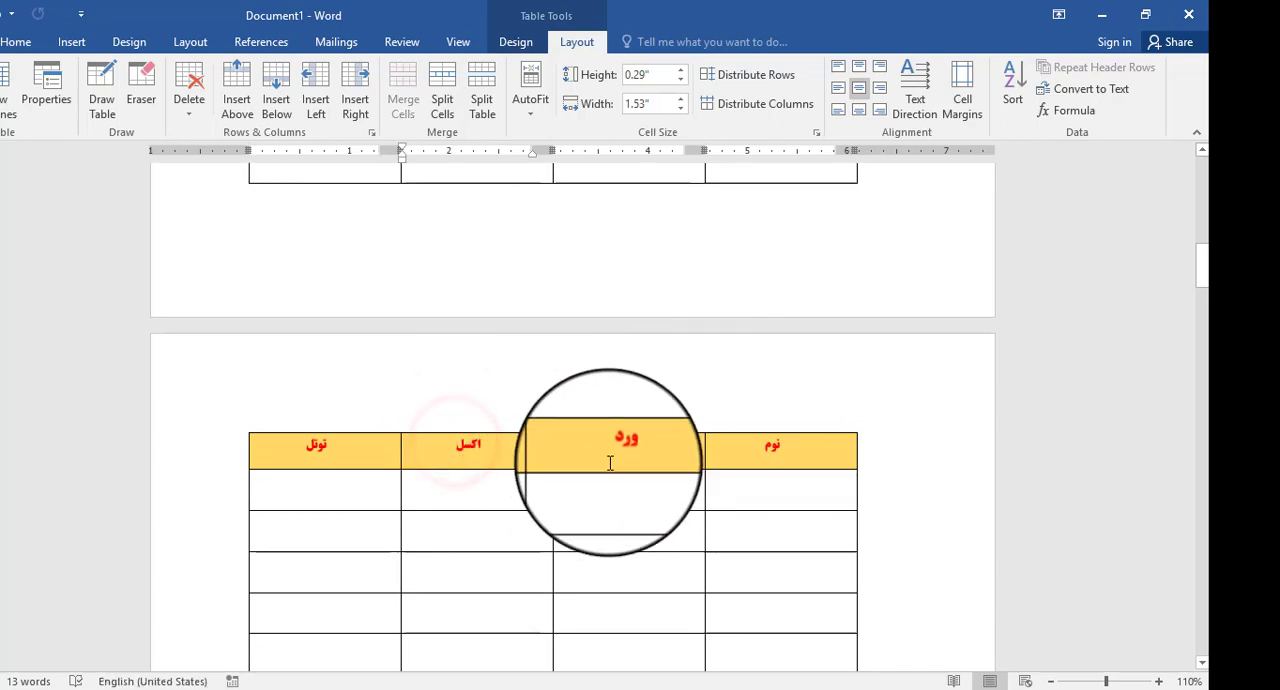
scroll(610, 460, down, 13)
scroll(611, 459, down, 20)
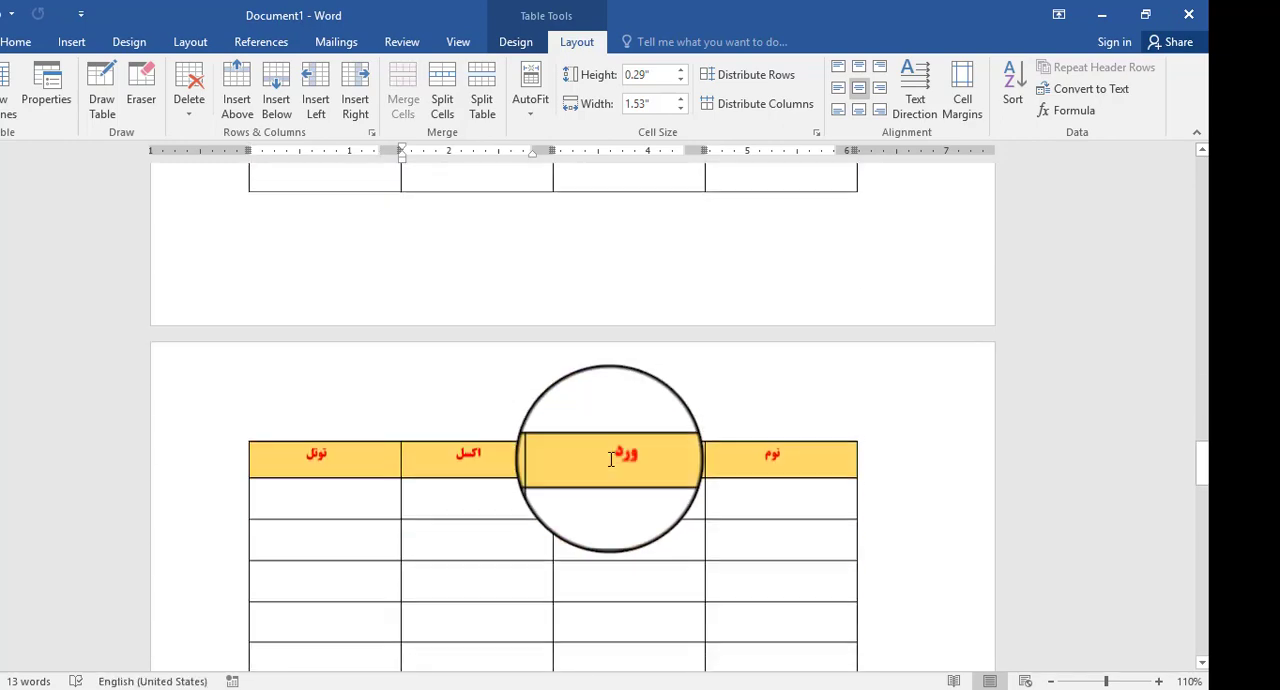
scroll(610, 450, up, 20)
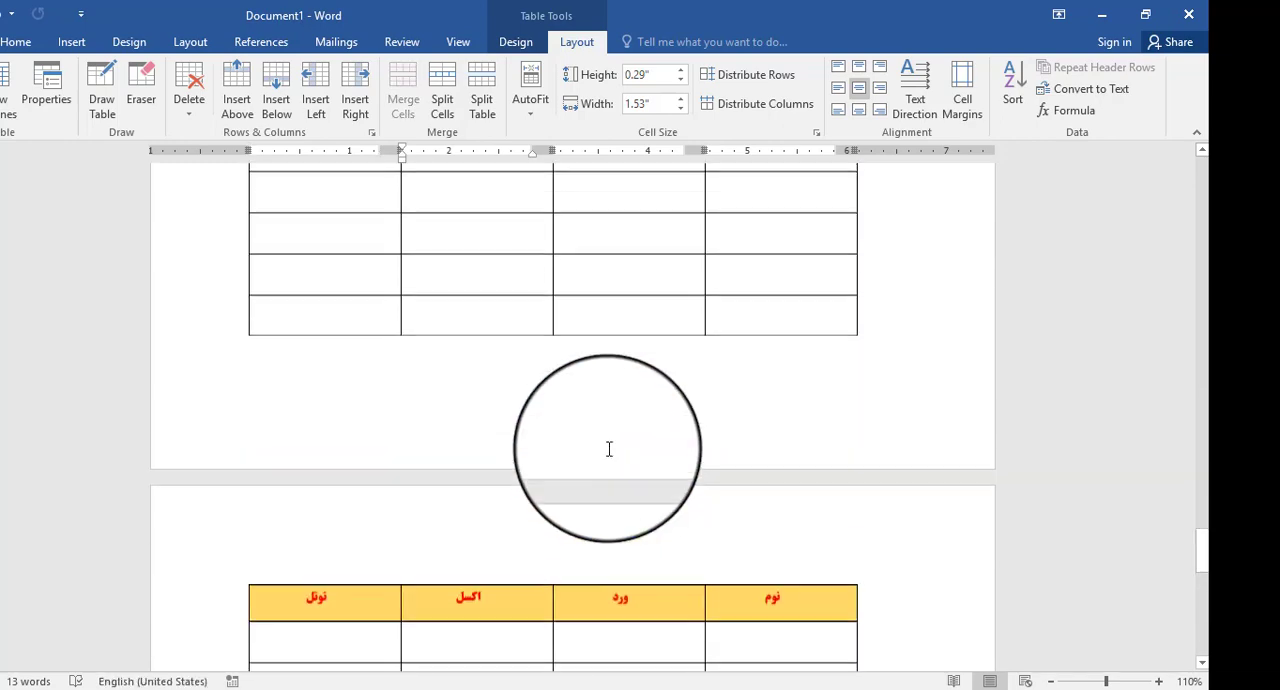
scroll(609, 449, up, 16)
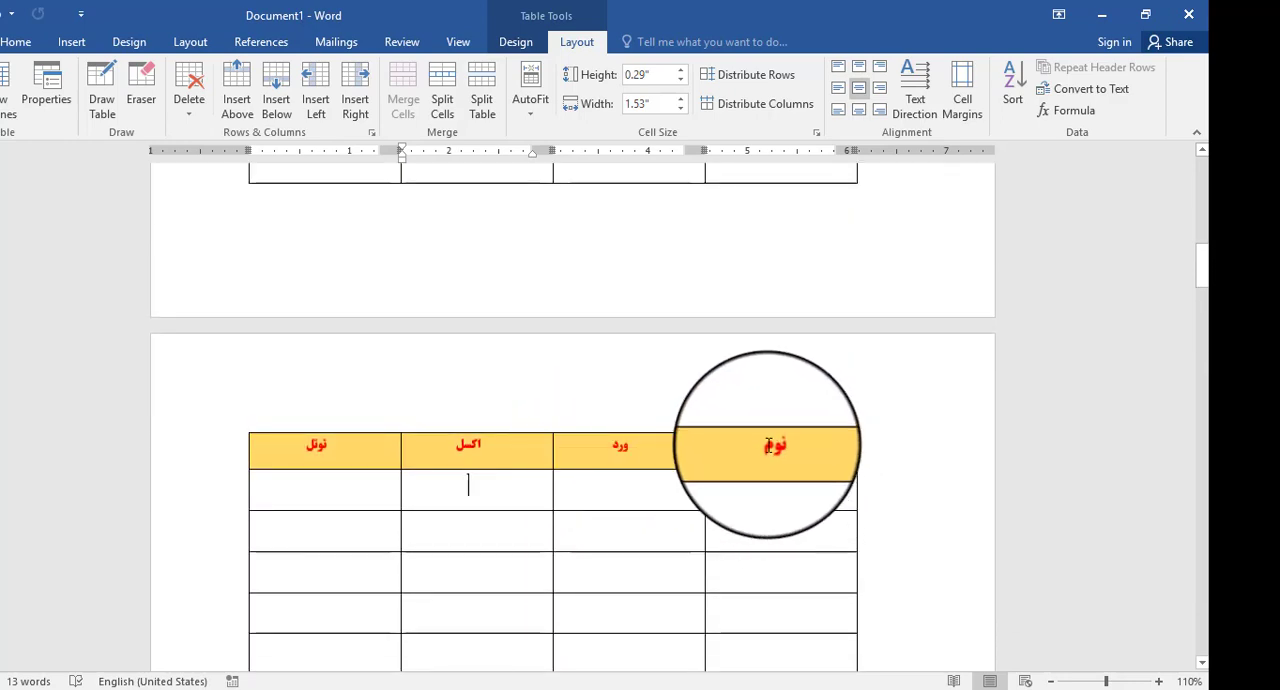
scroll(778, 446, up, 10)
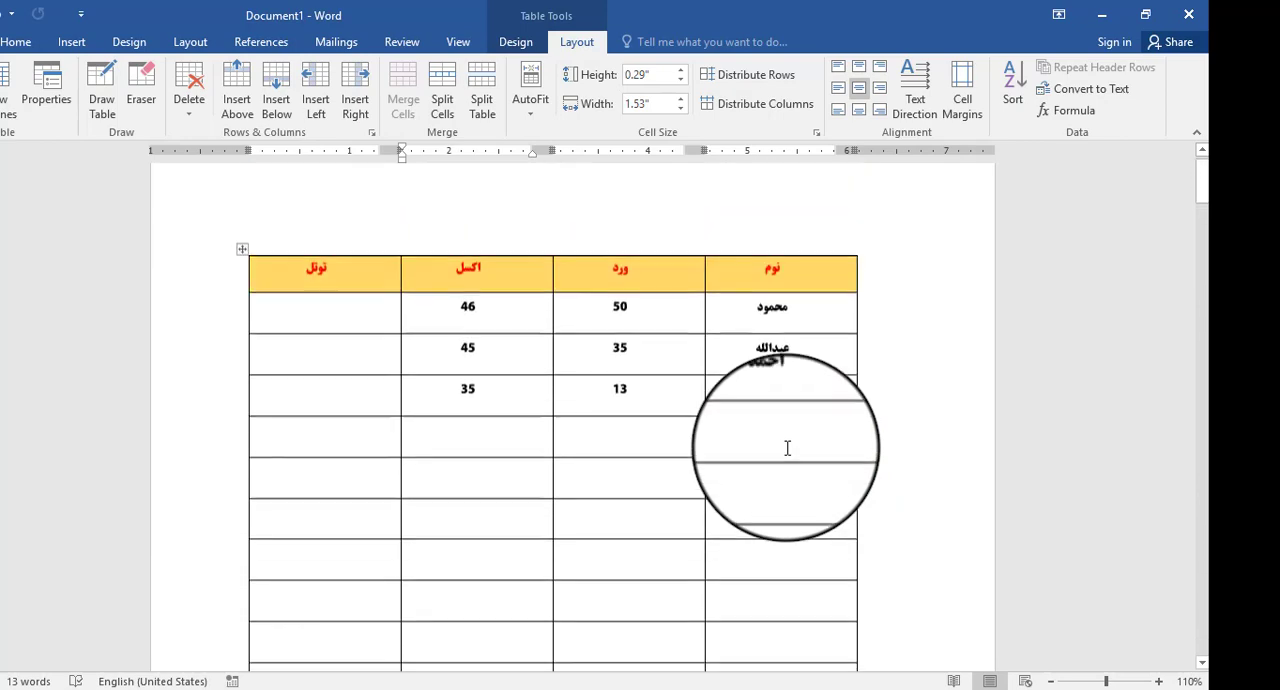
- Change the font color of the whole header row on the first page to dark green
drag(796, 288, 323, 290)
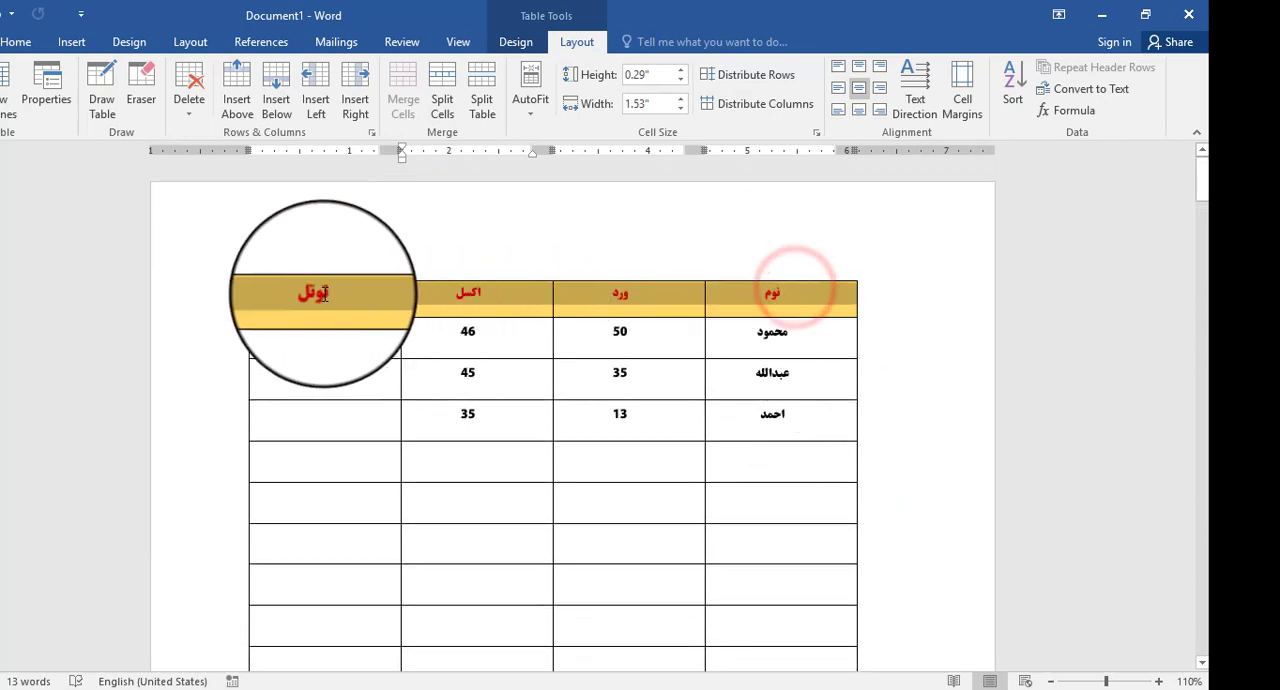
click(16, 41)
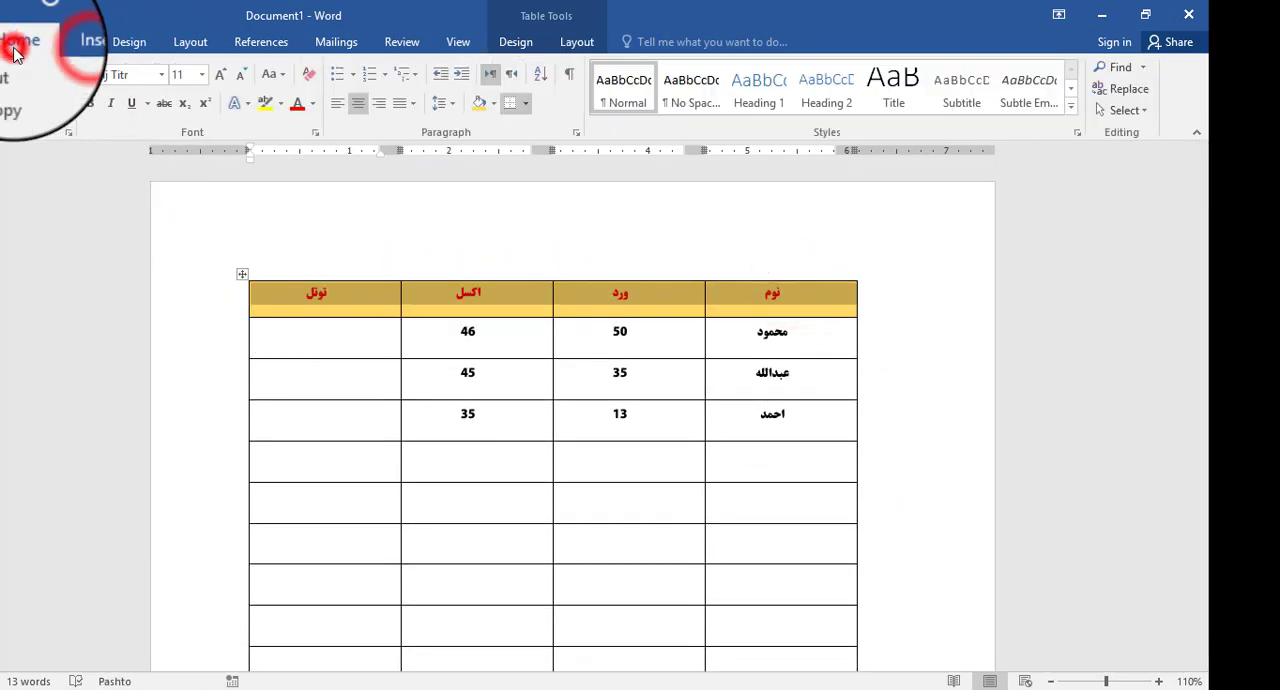
click(312, 104)
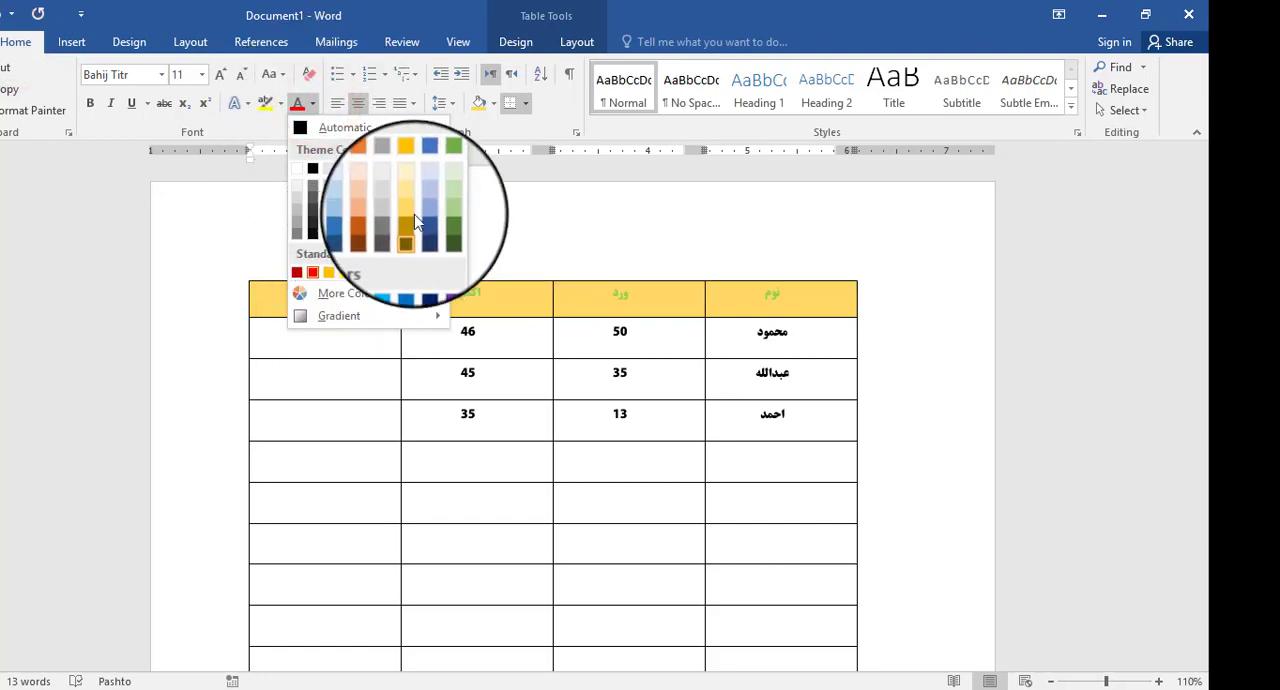
click(443, 237)
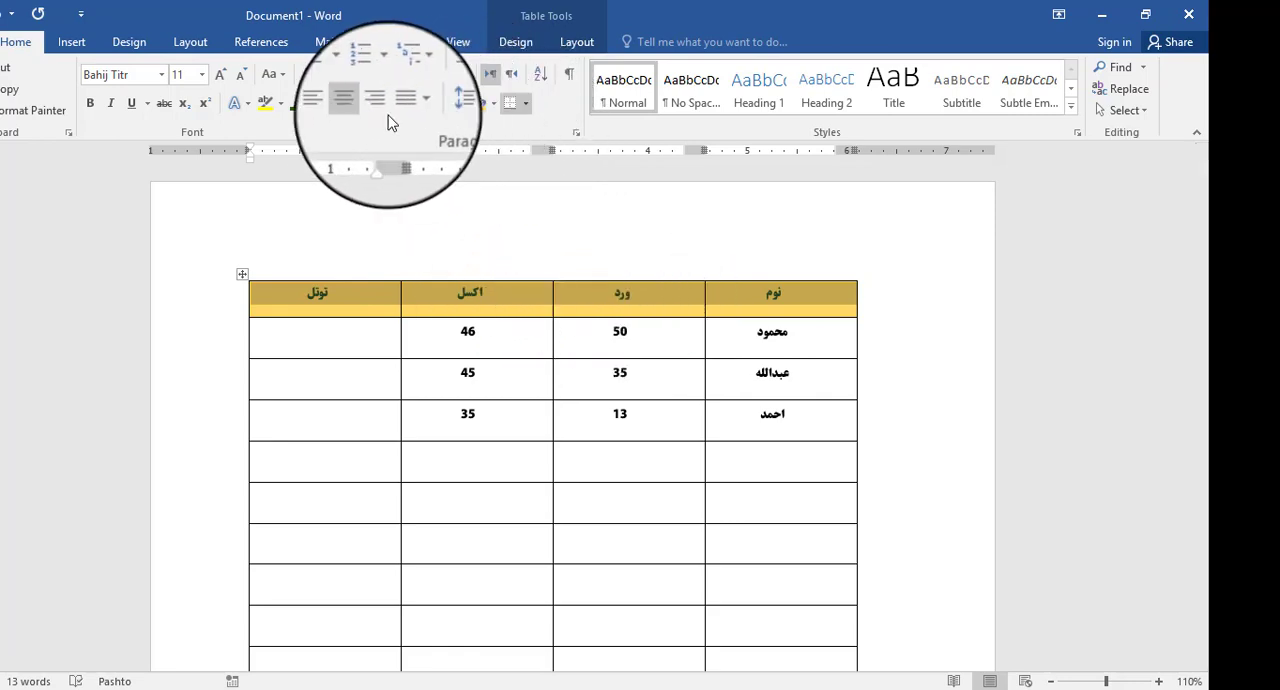
- Shade the selected header row with standard red and deselect it
click(494, 104)
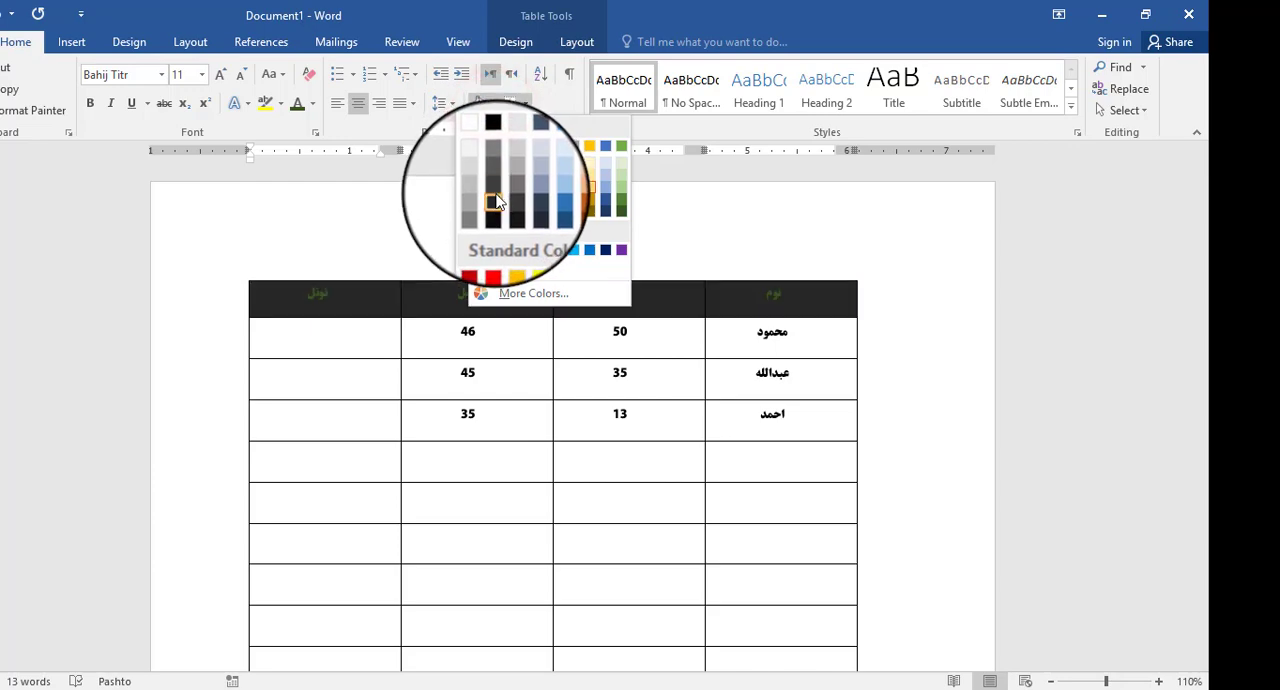
click(494, 250)
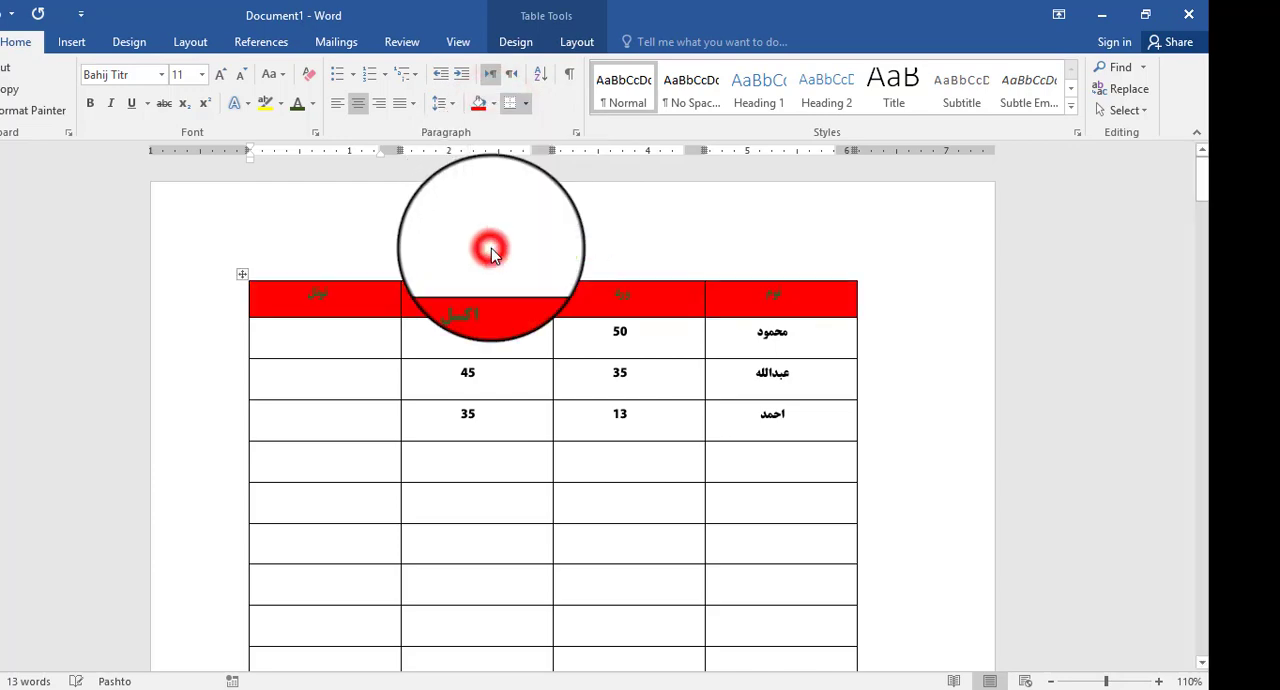
click(602, 325)
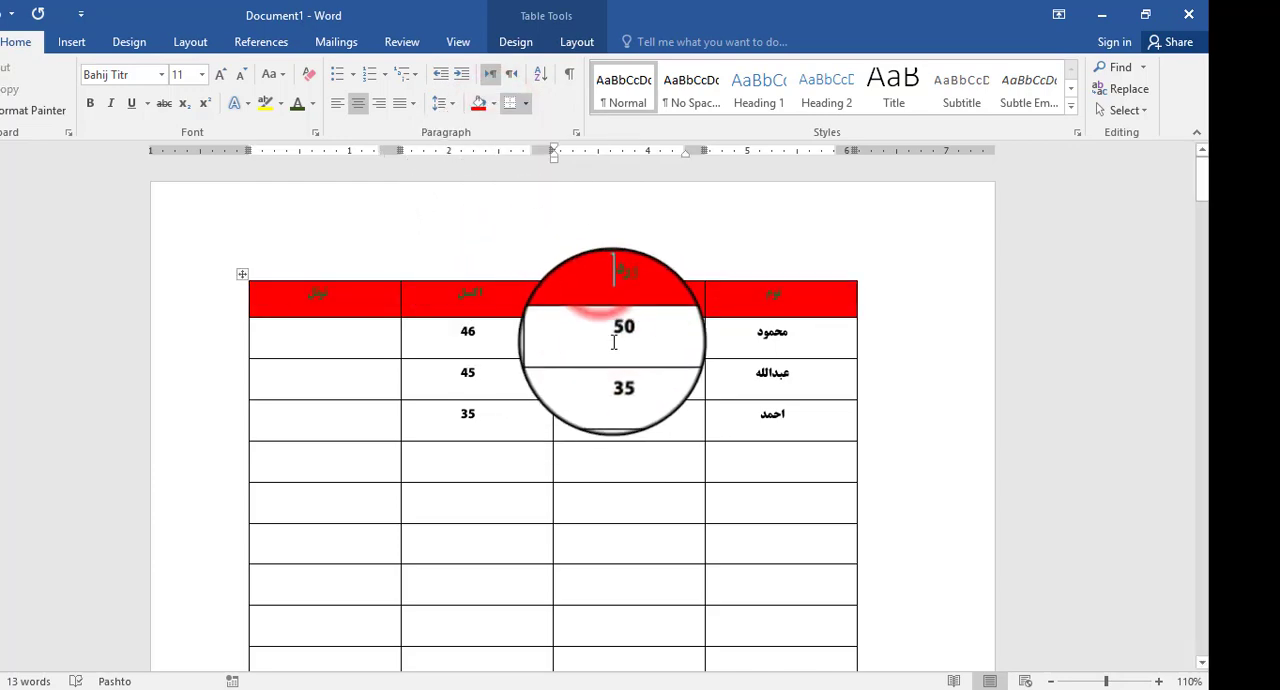
- Check the repeated header rows on the following pages for the new text and shading colors
scroll(614, 365, down, 10)
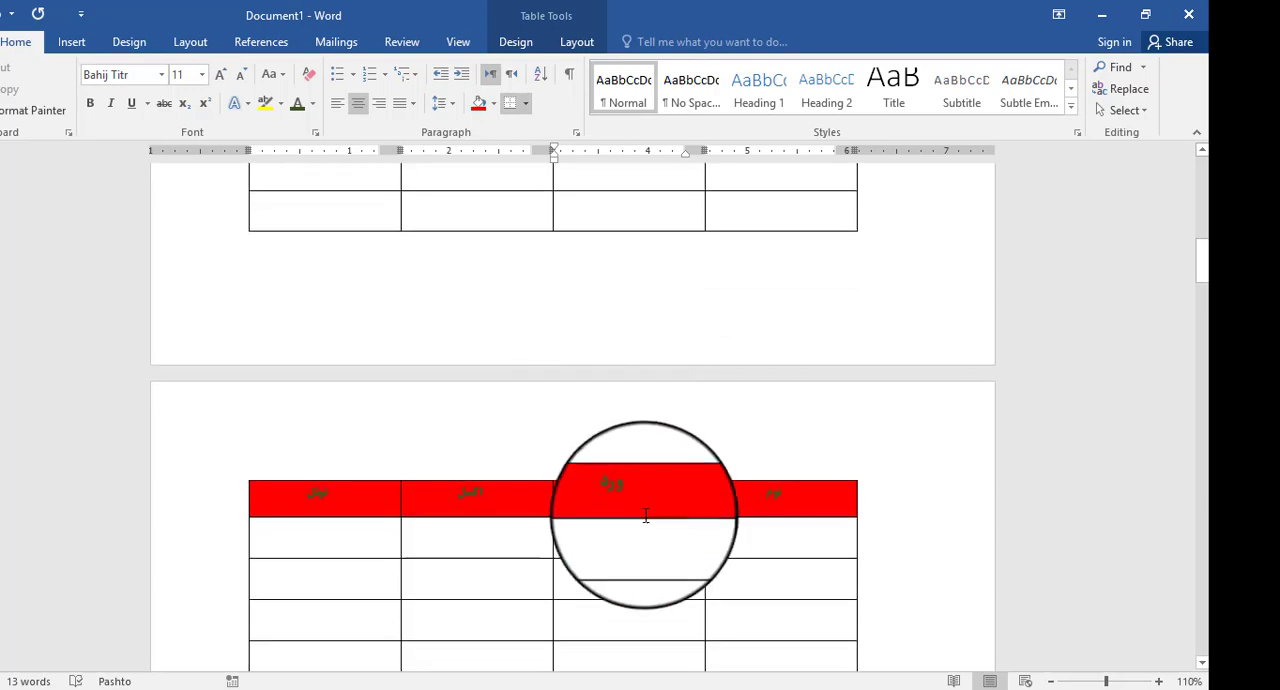
scroll(380, 490, down, 5)
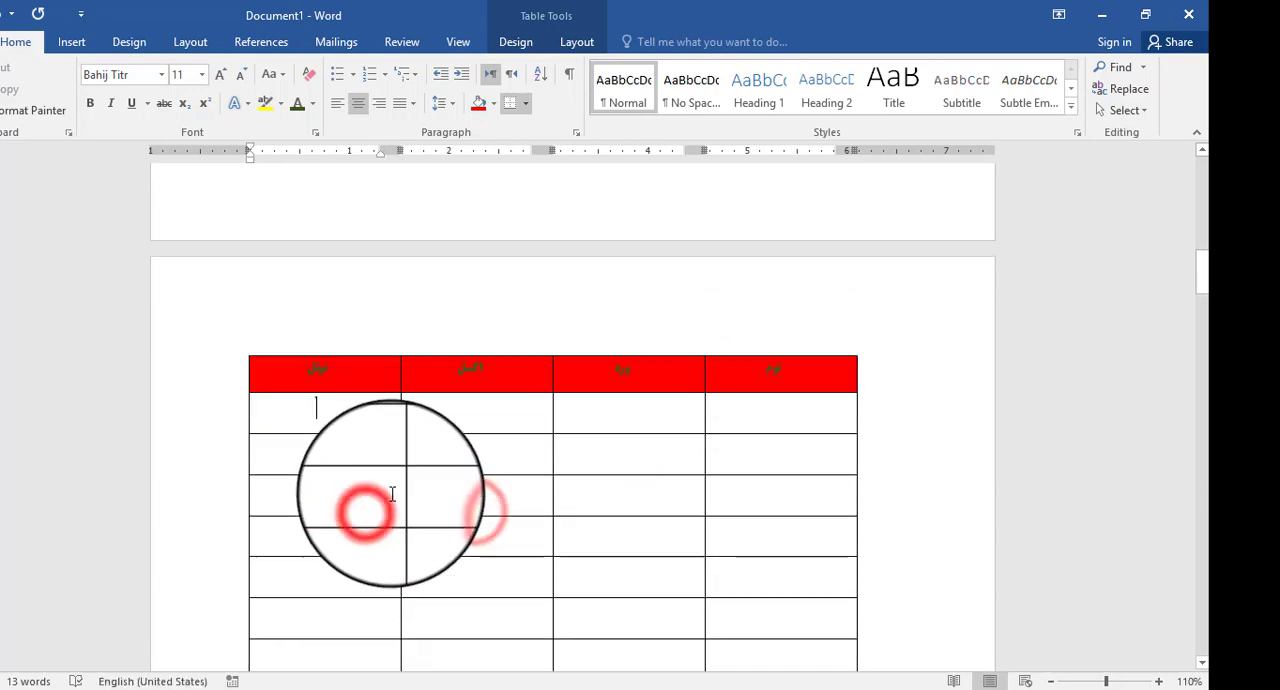
scroll(396, 482, up, 5)
scroll(397, 476, down, 4)
scroll(405, 455, up, 1)
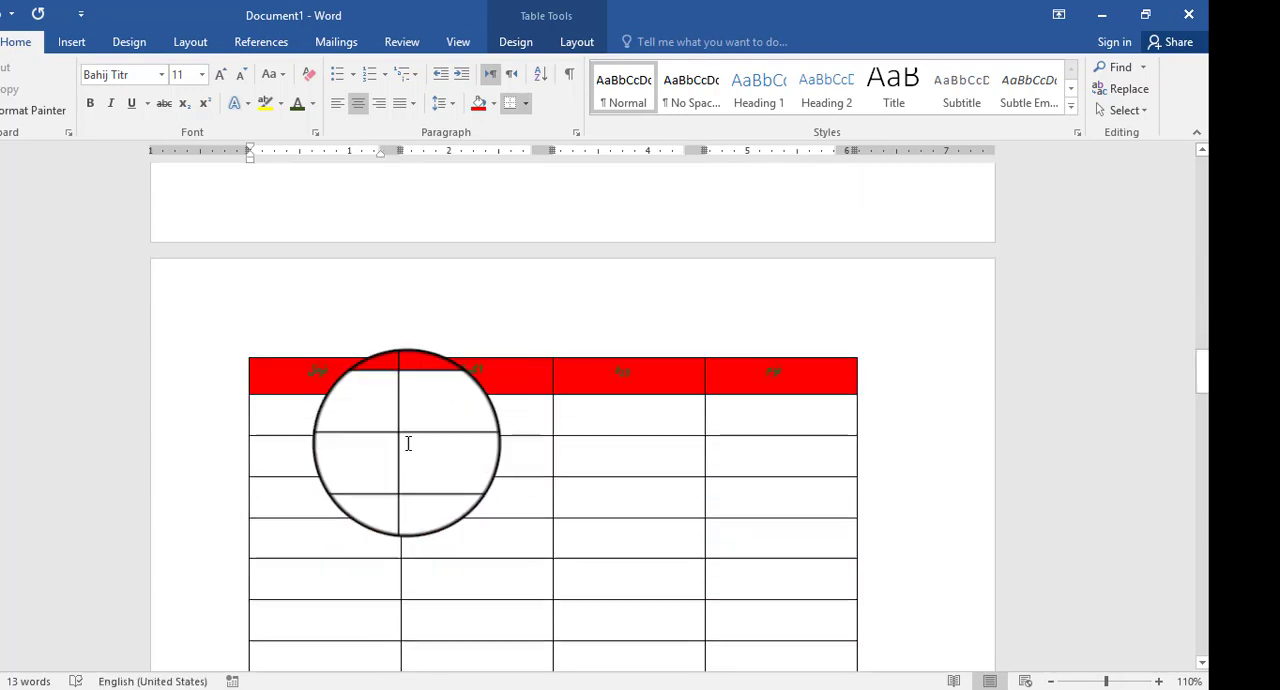
scroll(408, 443, down, 4)
scroll(408, 443, up, 5)
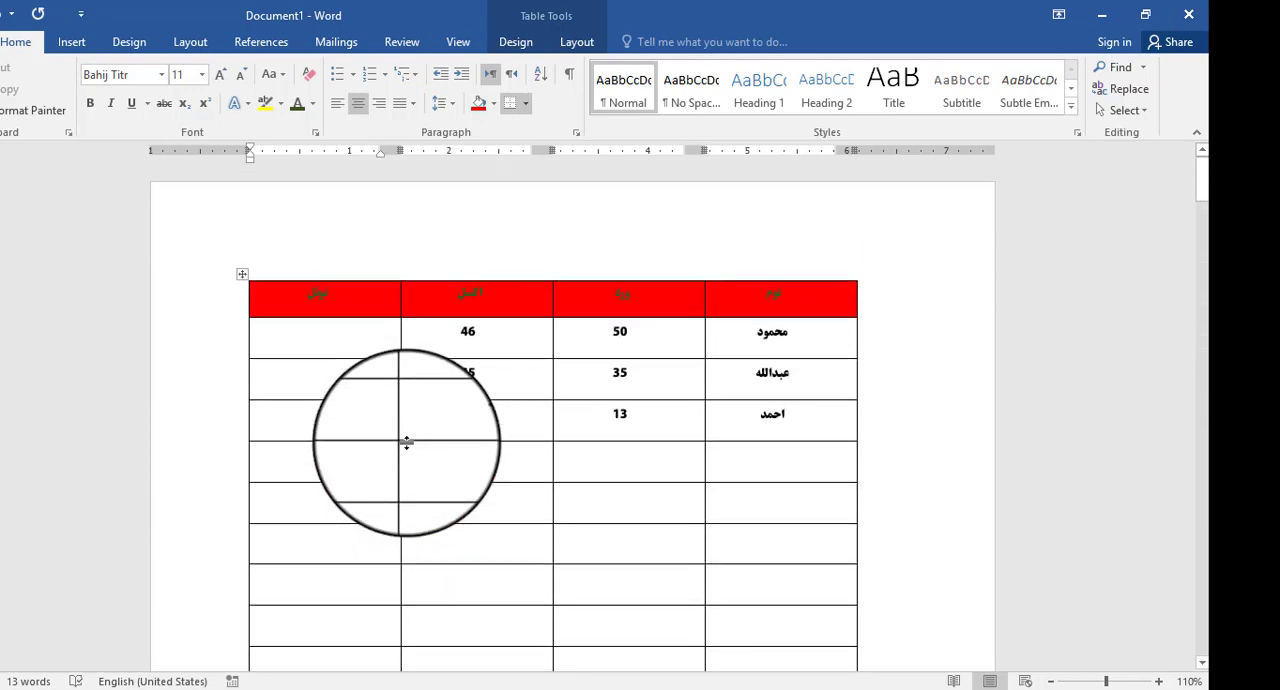
- Bring the table layout tools back up for the table
click(576, 41)
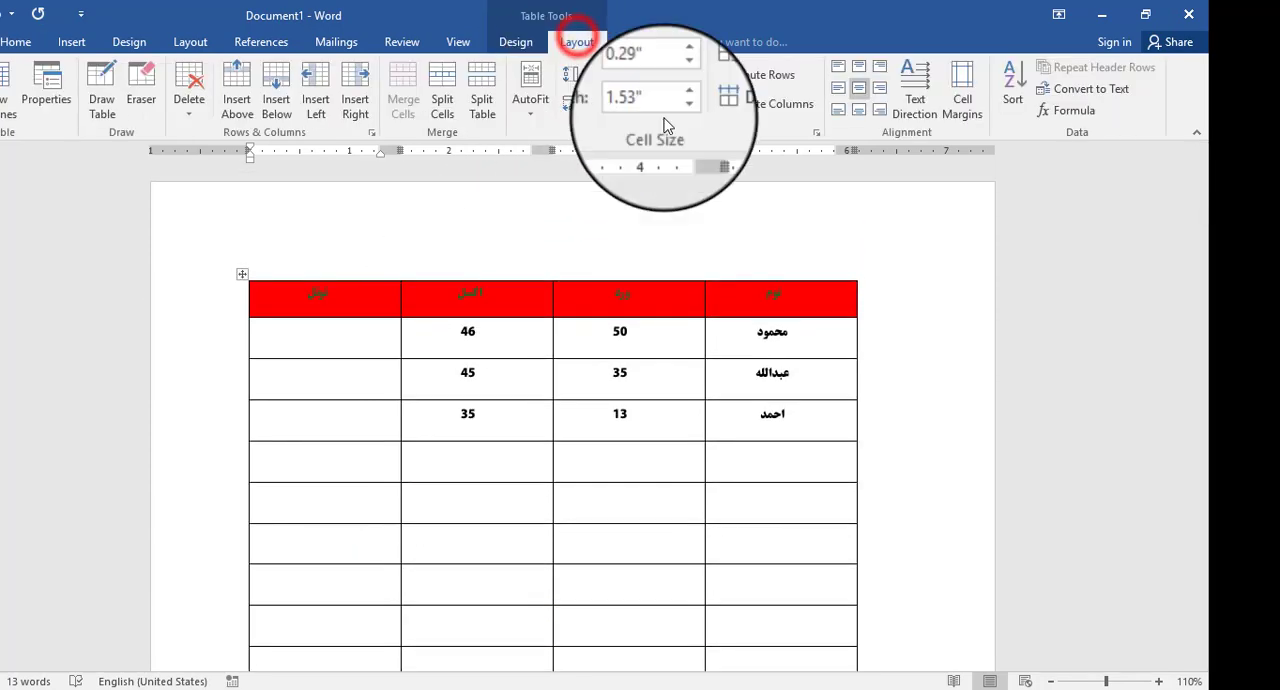
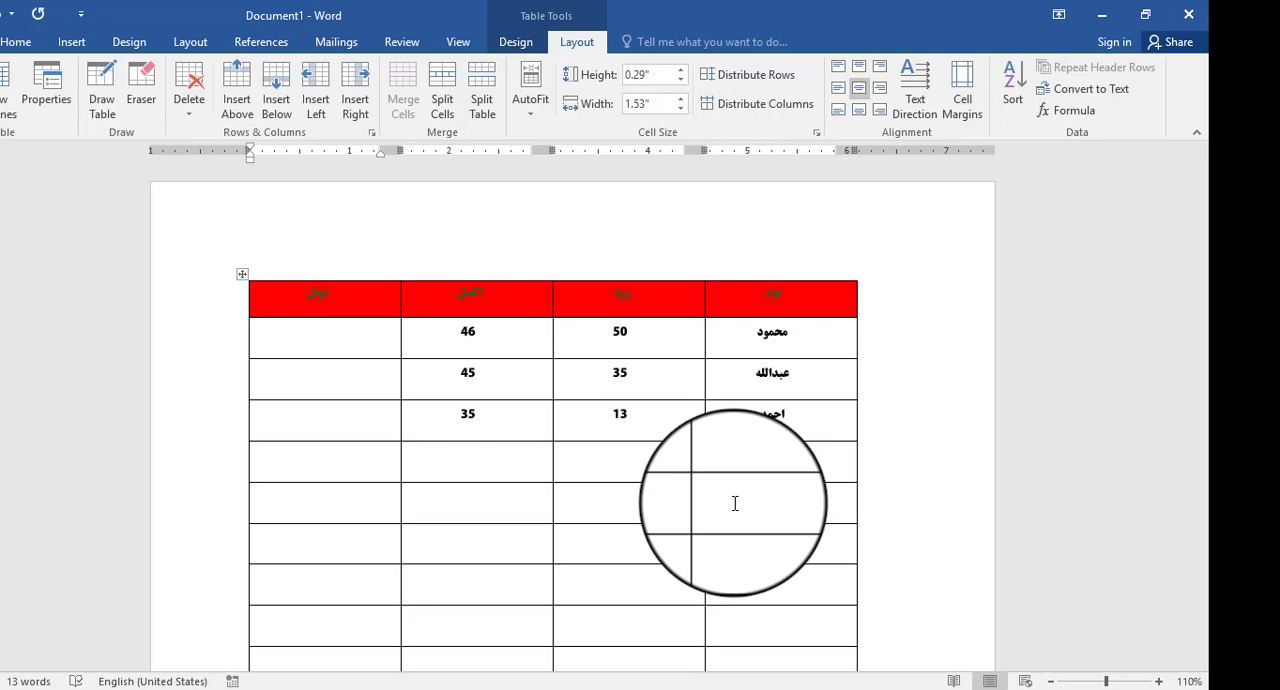
- Convert the header row and the three filled rows below it to text separated by tabs, and undo the conversion
click(815, 510)
mouse_move(818, 290)
mouse_down()
mouse_move(734, 429)
mouse_move(357, 414)
mouse_up()
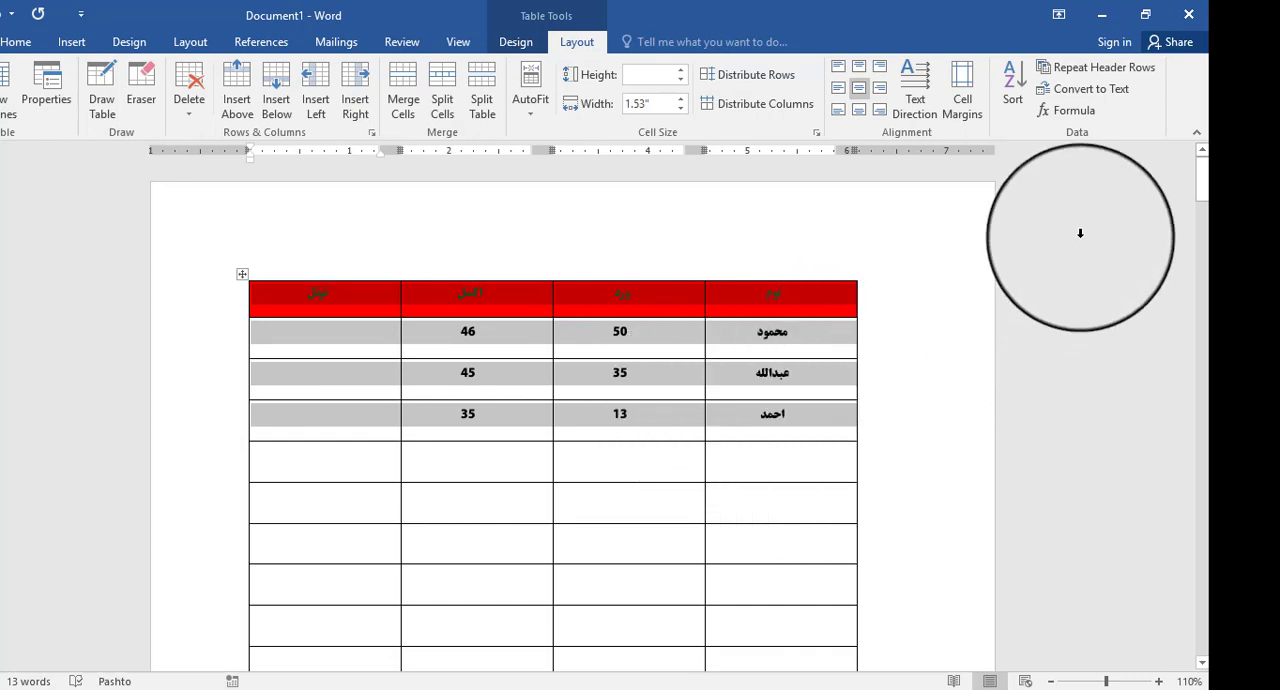
click(1095, 88)
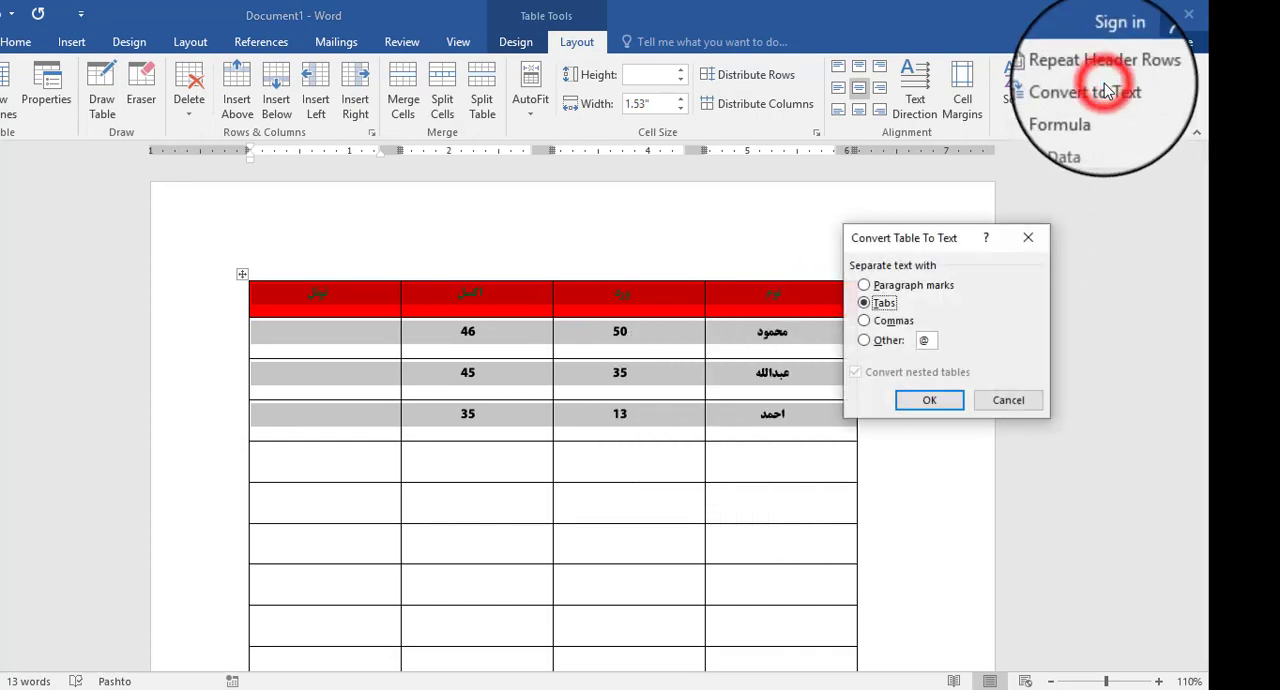
click(945, 408)
click(655, 350)
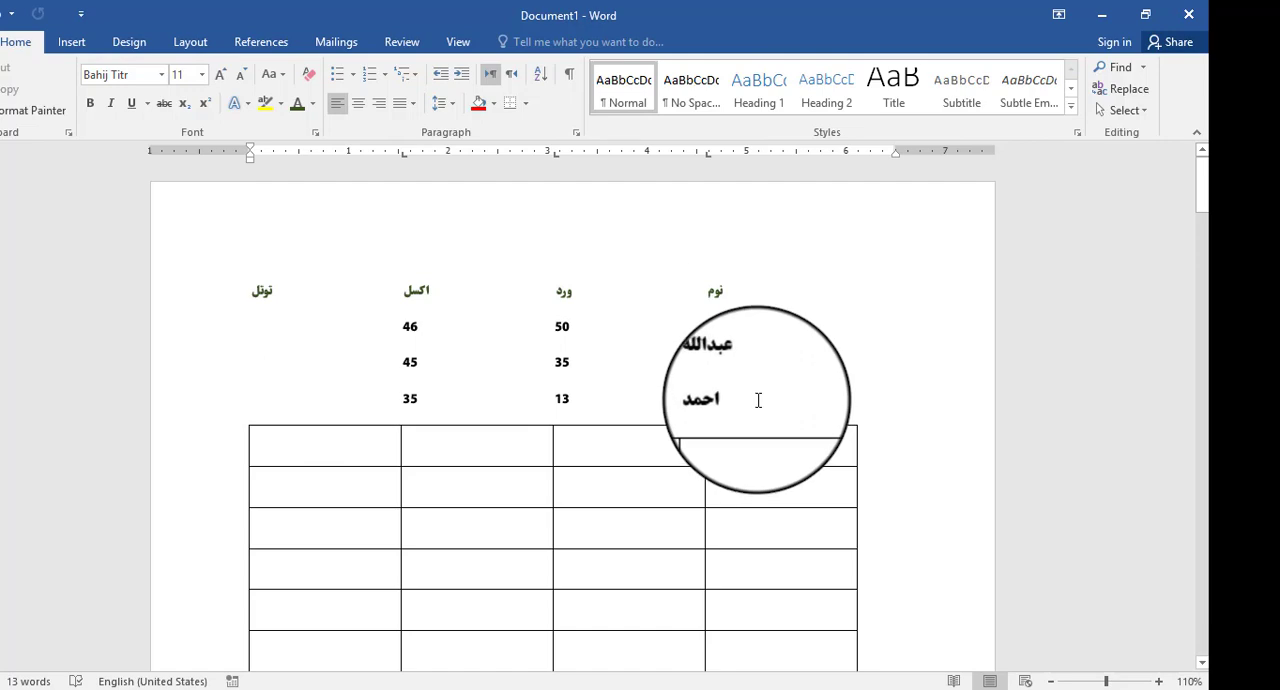
key(ctrl+z)
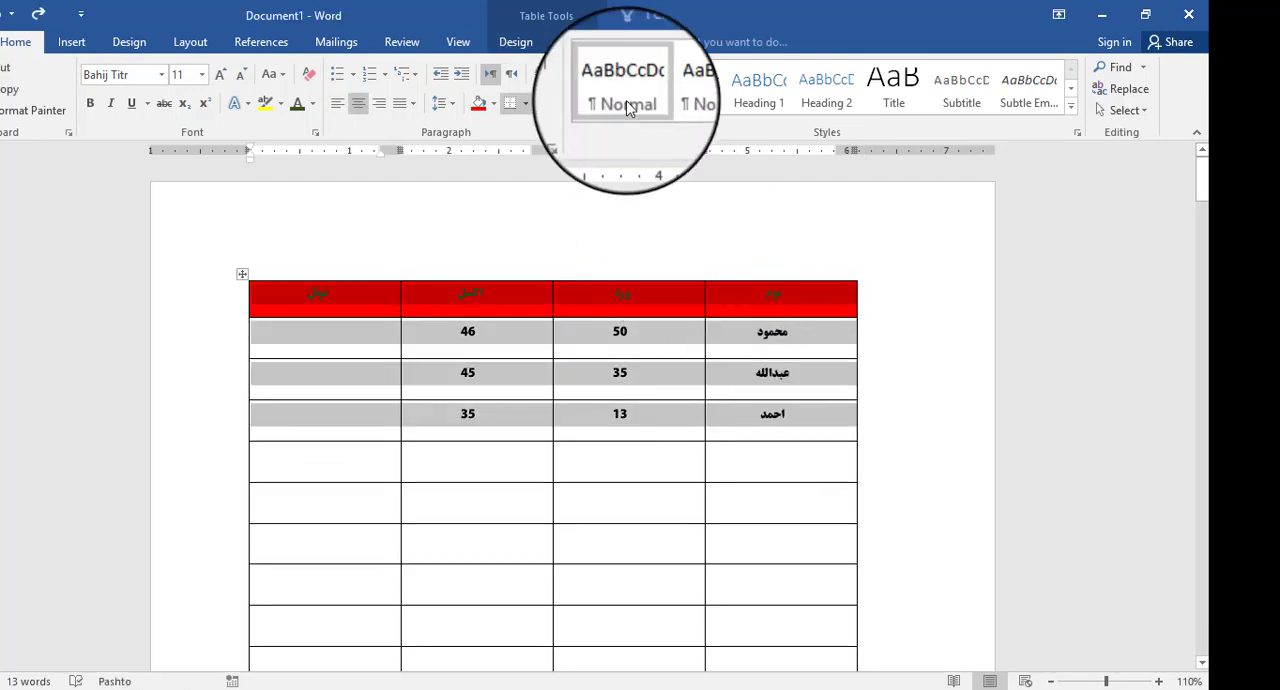
- Convert the same four table rows to text separated by paragraph marks, look over the resulting lines, and undo the conversion
click(577, 48)
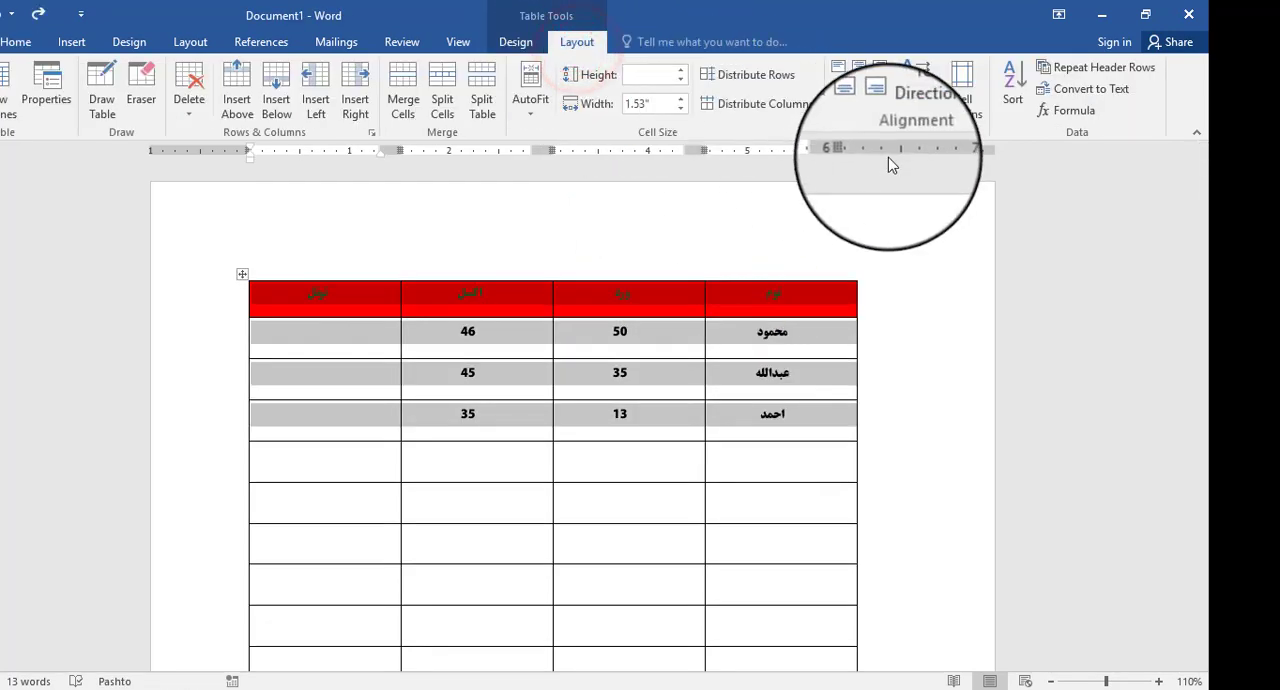
click(1110, 92)
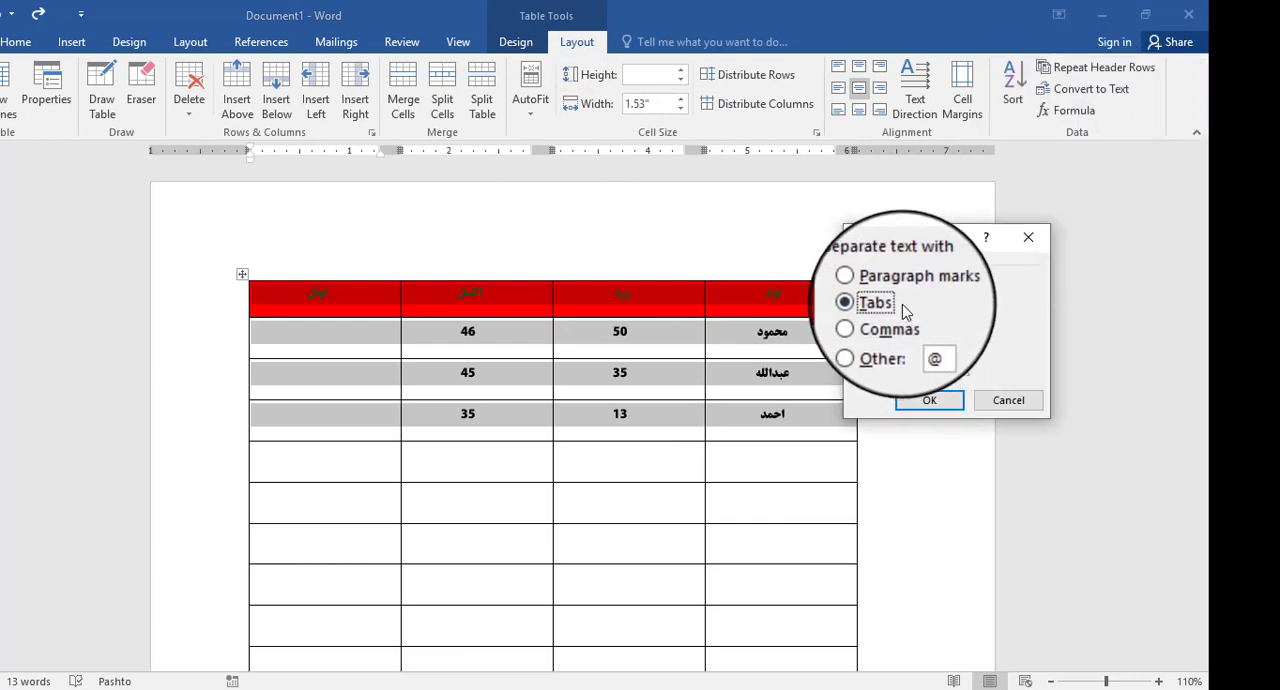
click(935, 402)
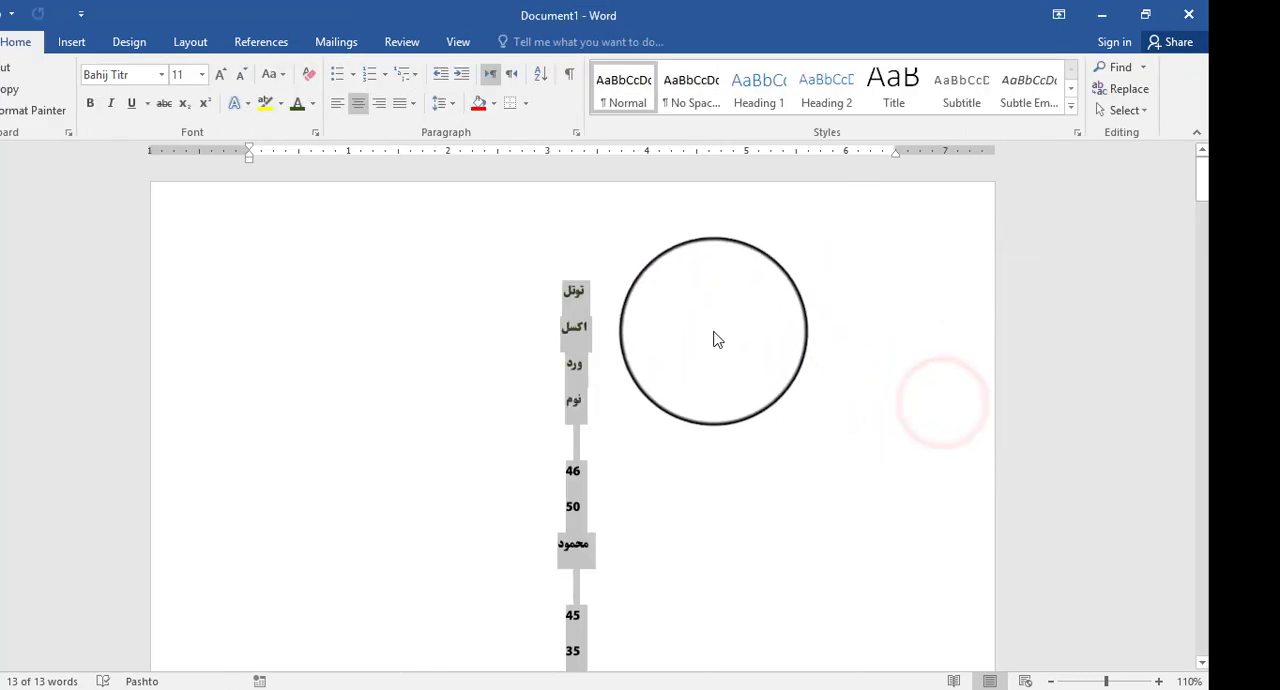
scroll(623, 324, down, 5)
scroll(623, 324, up, 4)
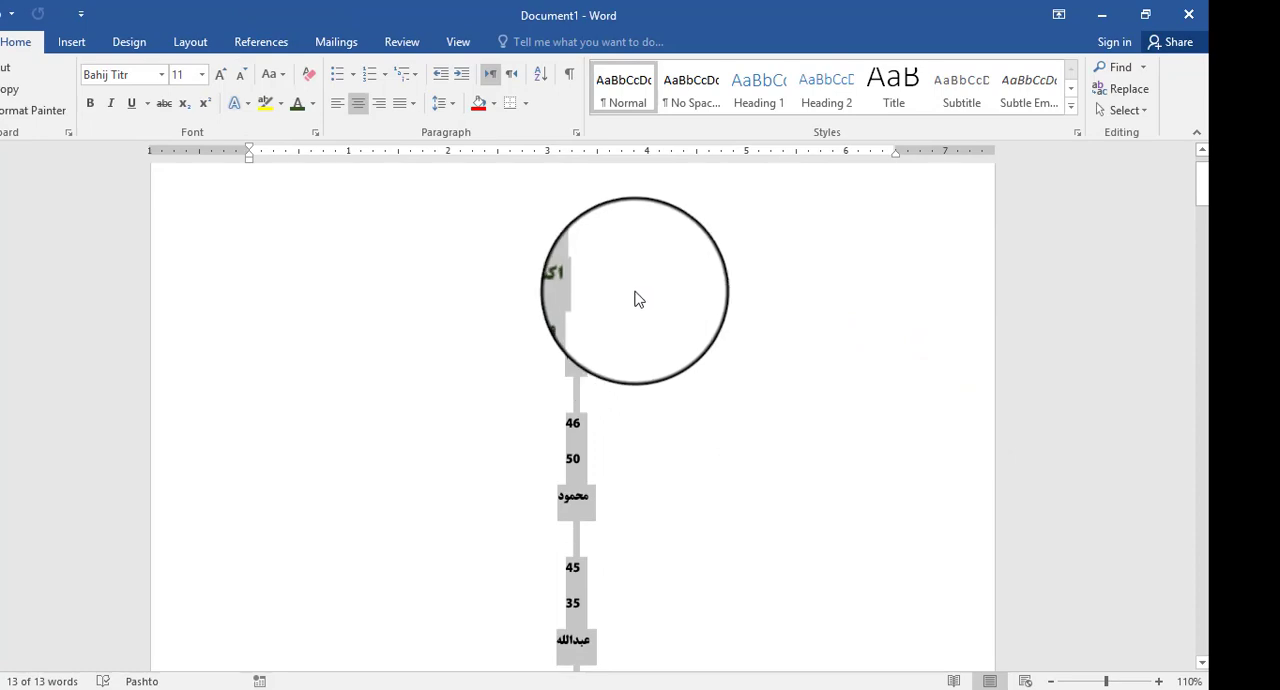
scroll(575, 407, down, 3)
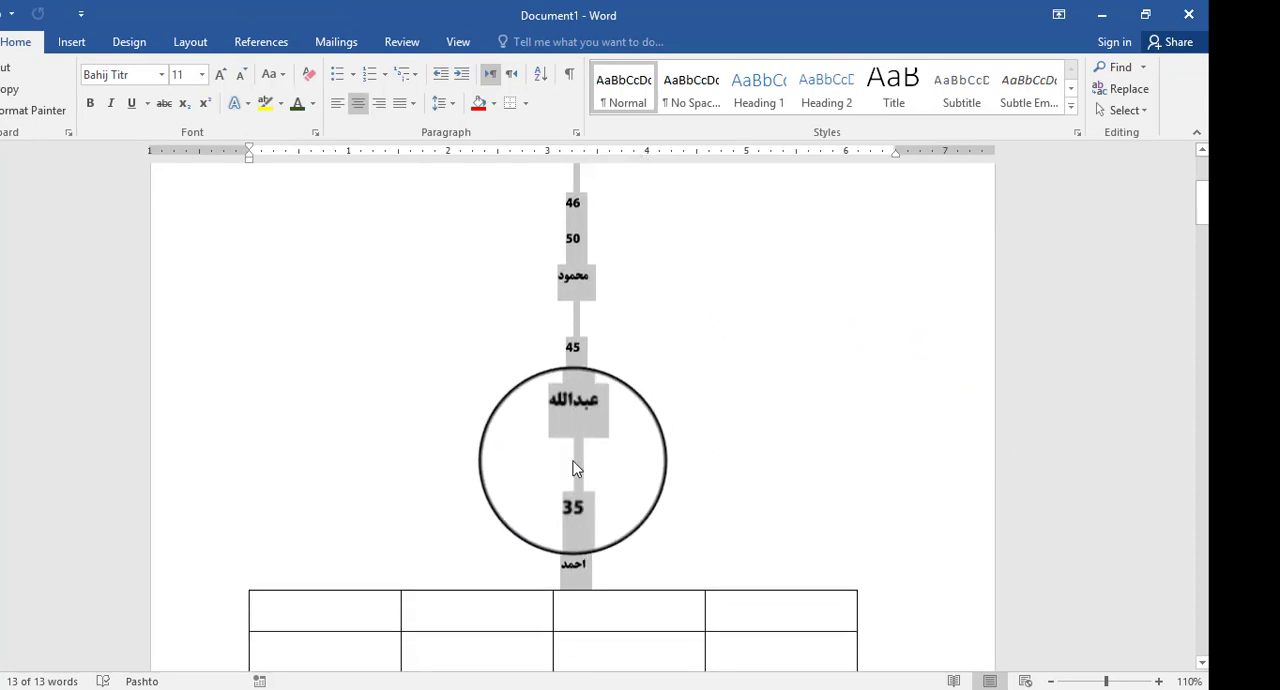
scroll(572, 457, up, 3)
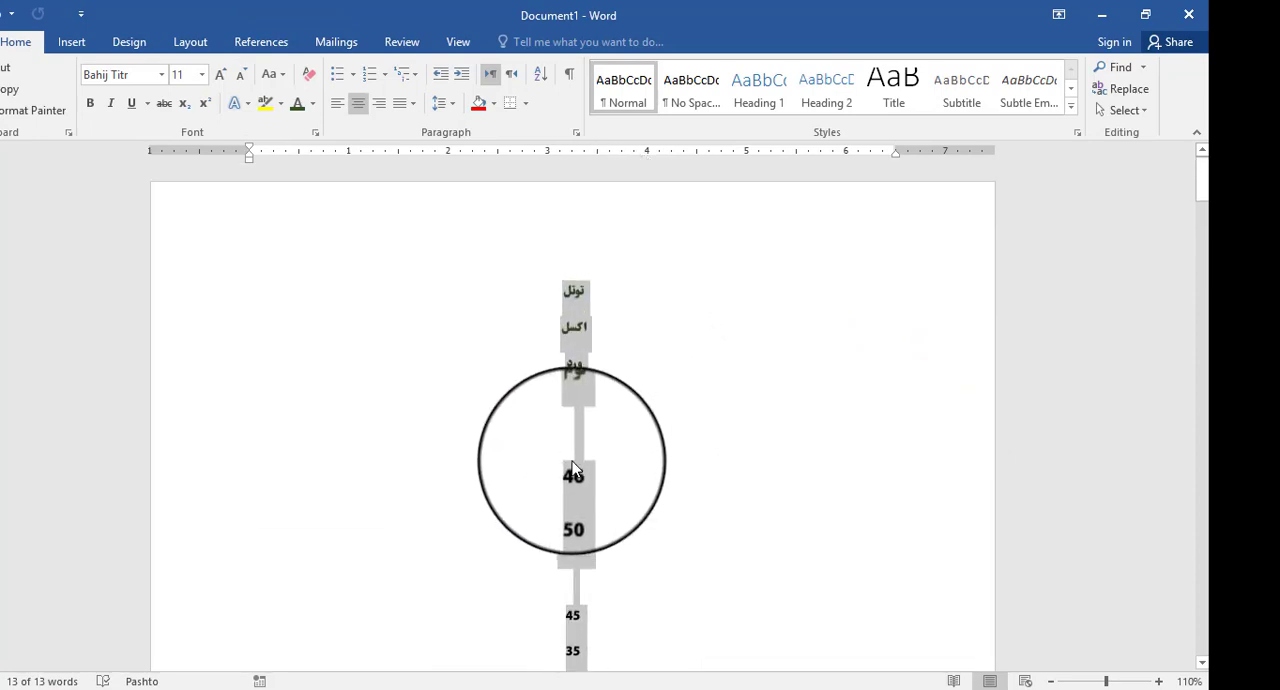
key(ctrl+z)
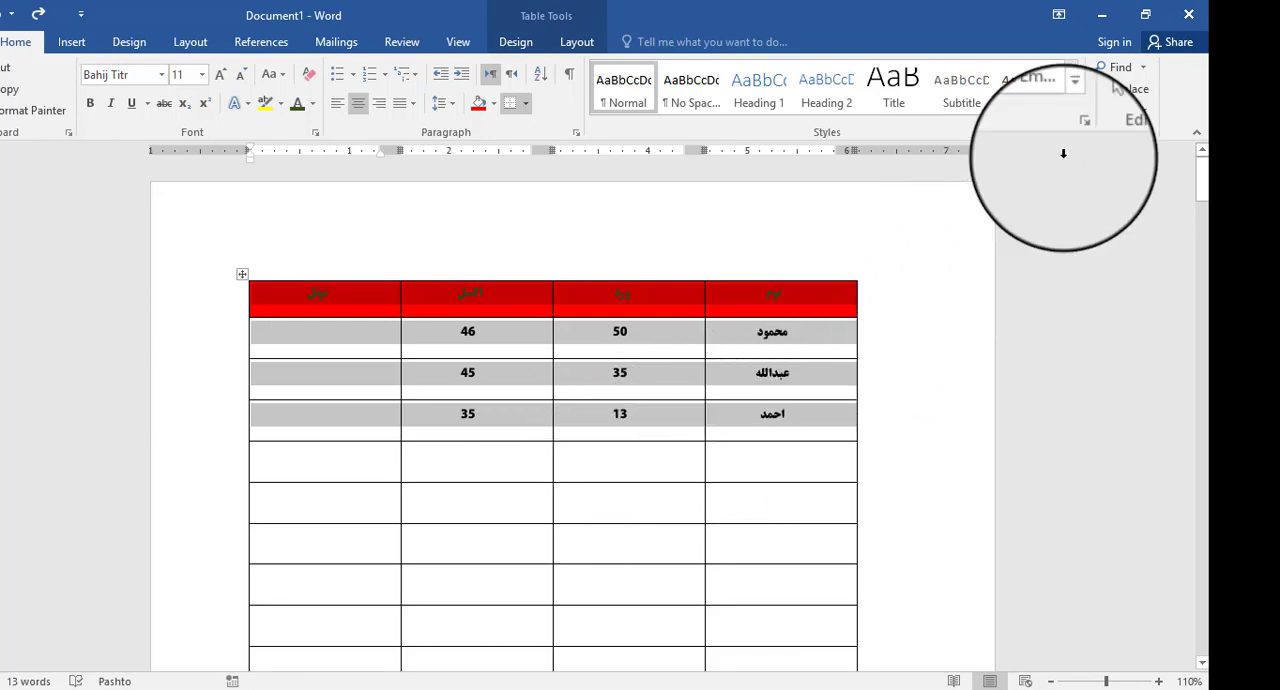
- Convert the selected rows to text separated by commas, and undo the conversion
click(576, 42)
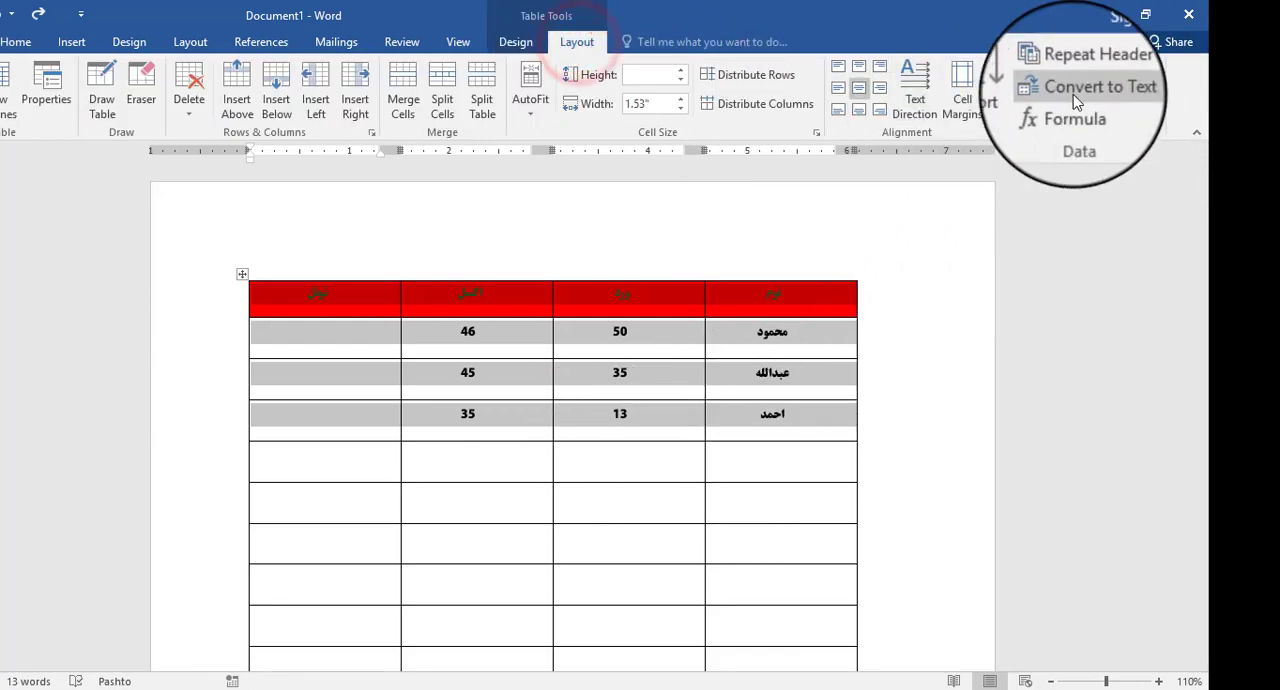
click(1090, 89)
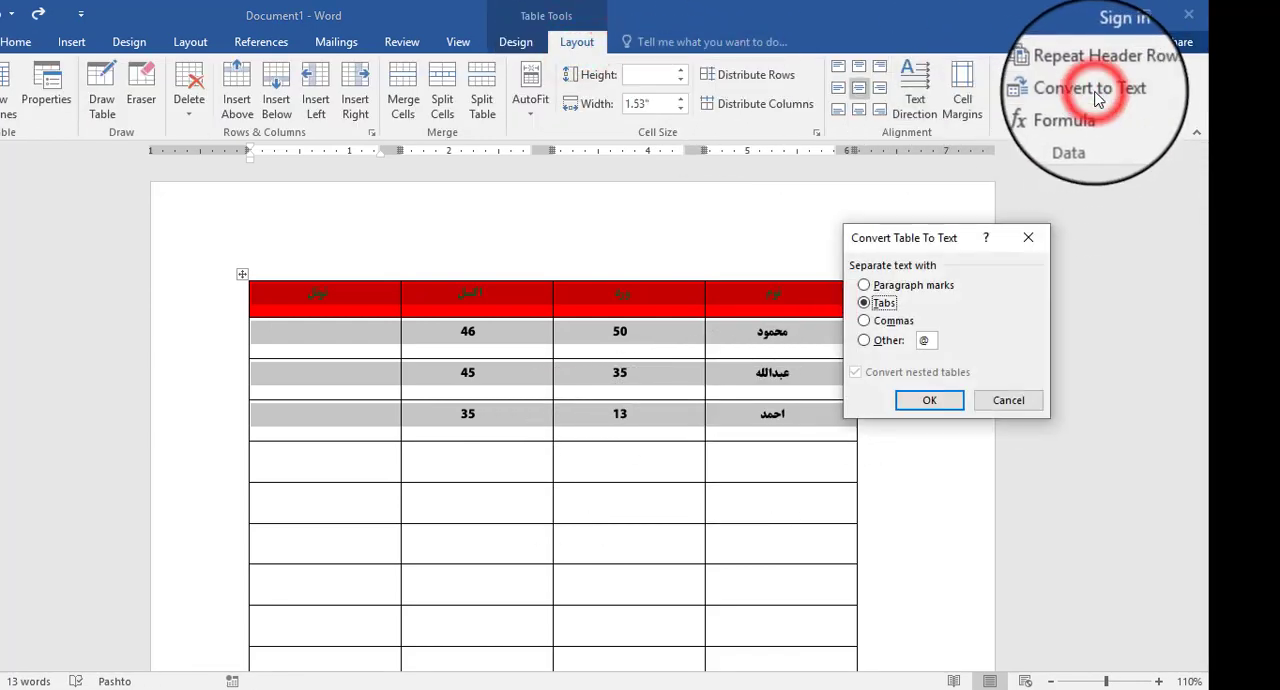
click(866, 310)
click(933, 408)
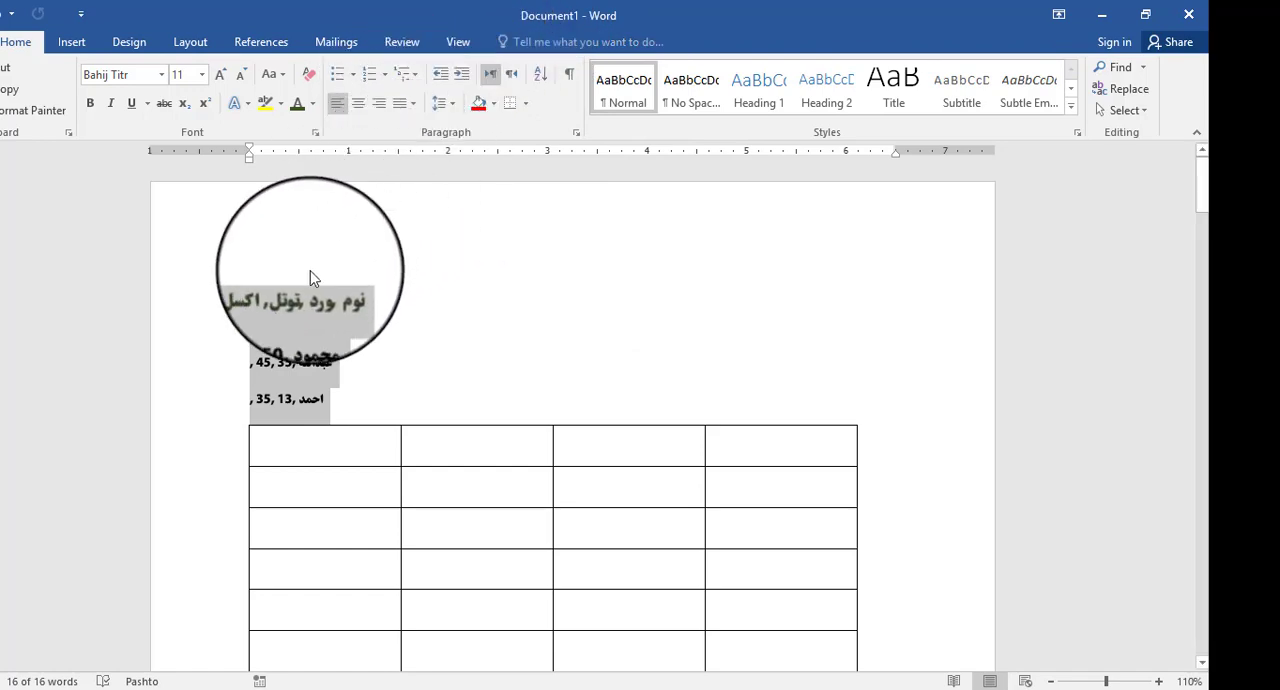
key(ctrl+z)
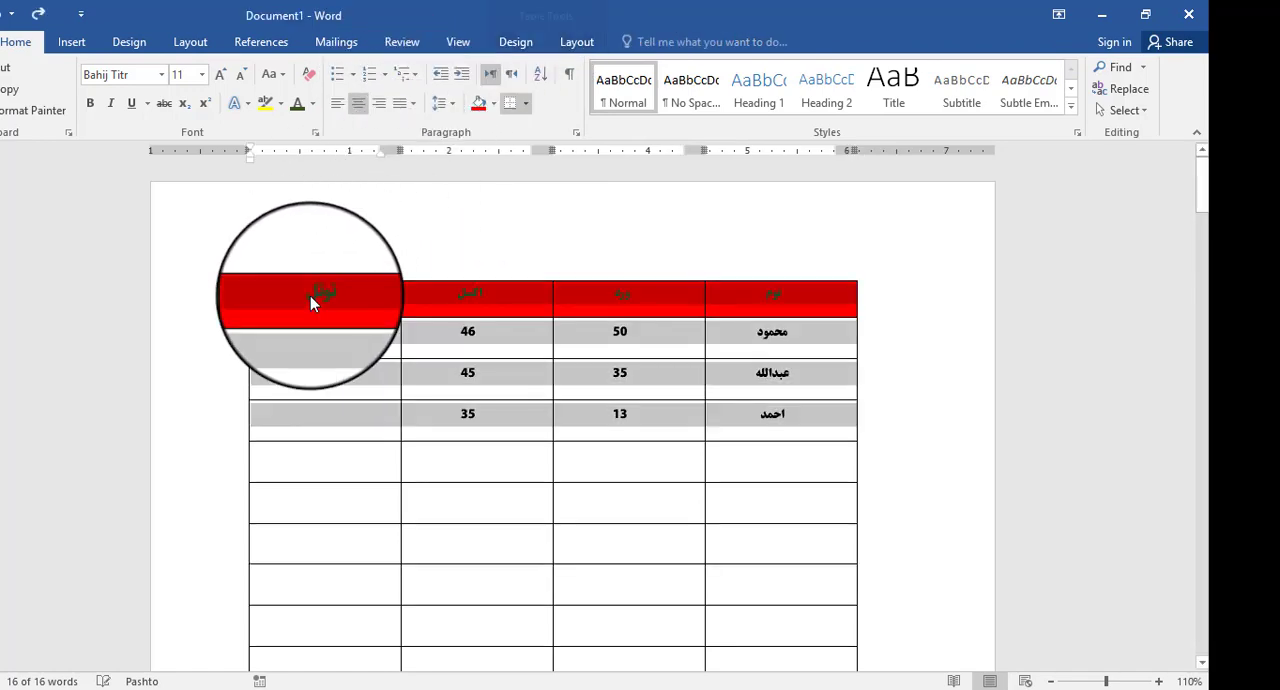
- Convert the selected rows to text with @ as the custom separator, and undo the conversion
click(577, 42)
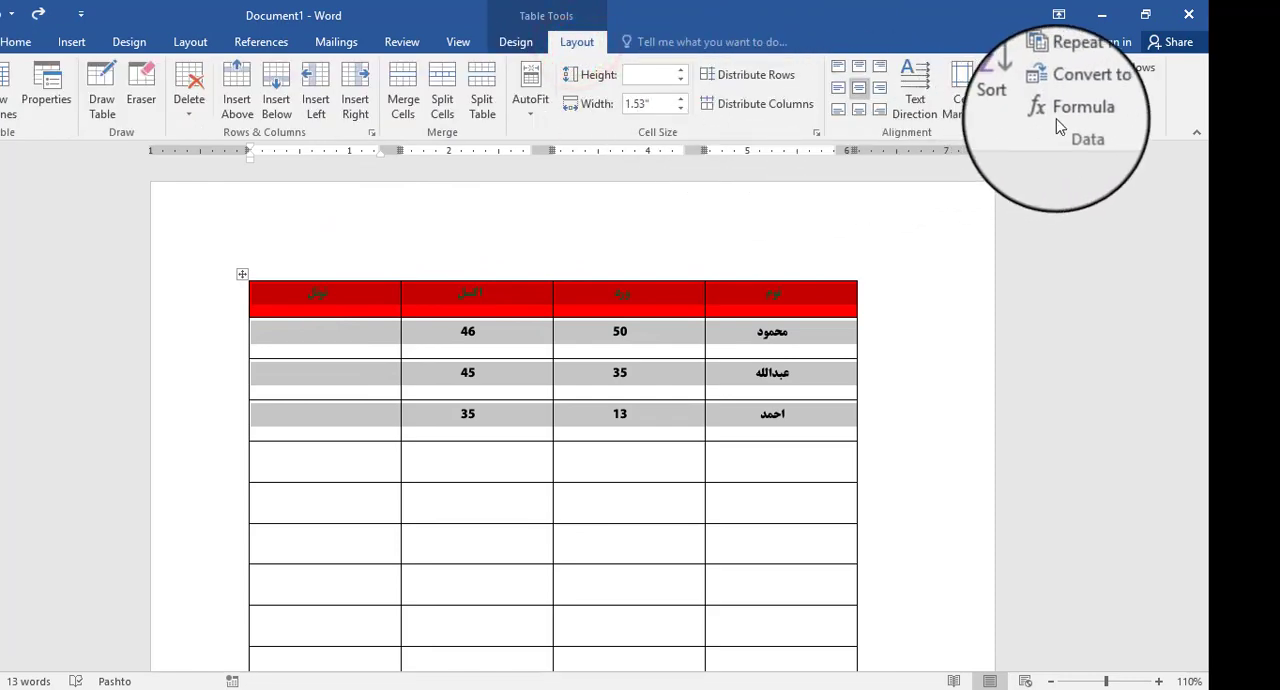
click(1088, 89)
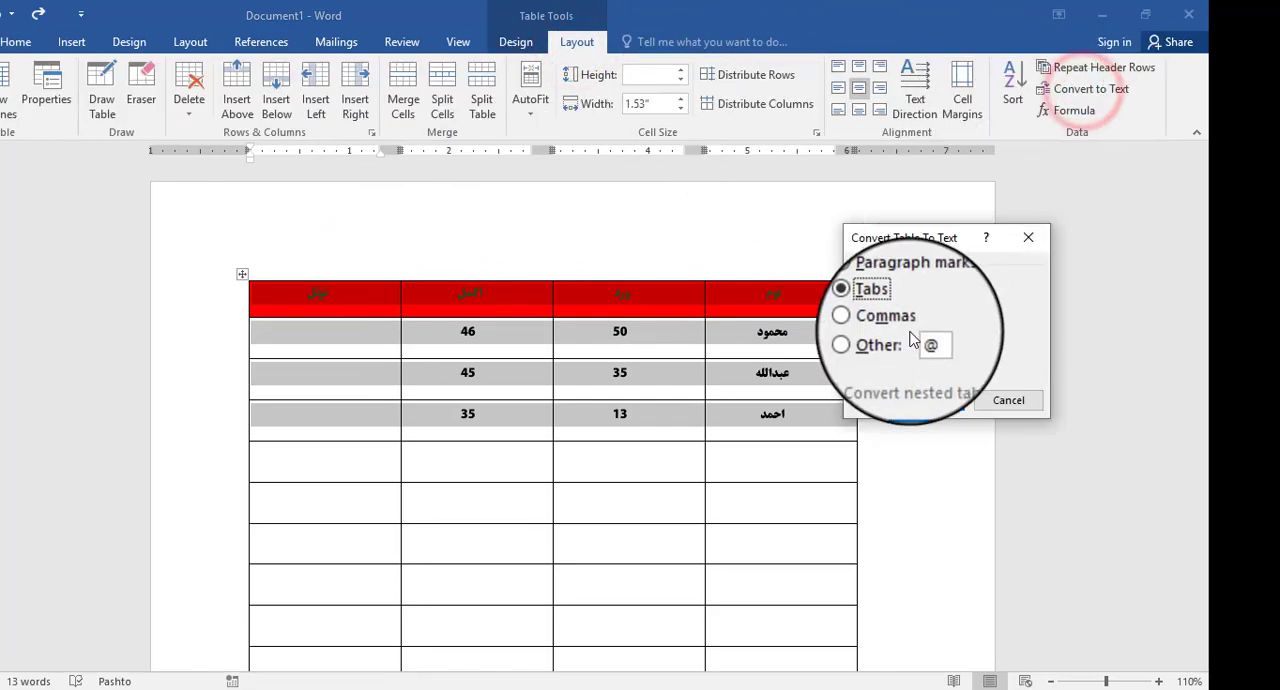
click(887, 342)
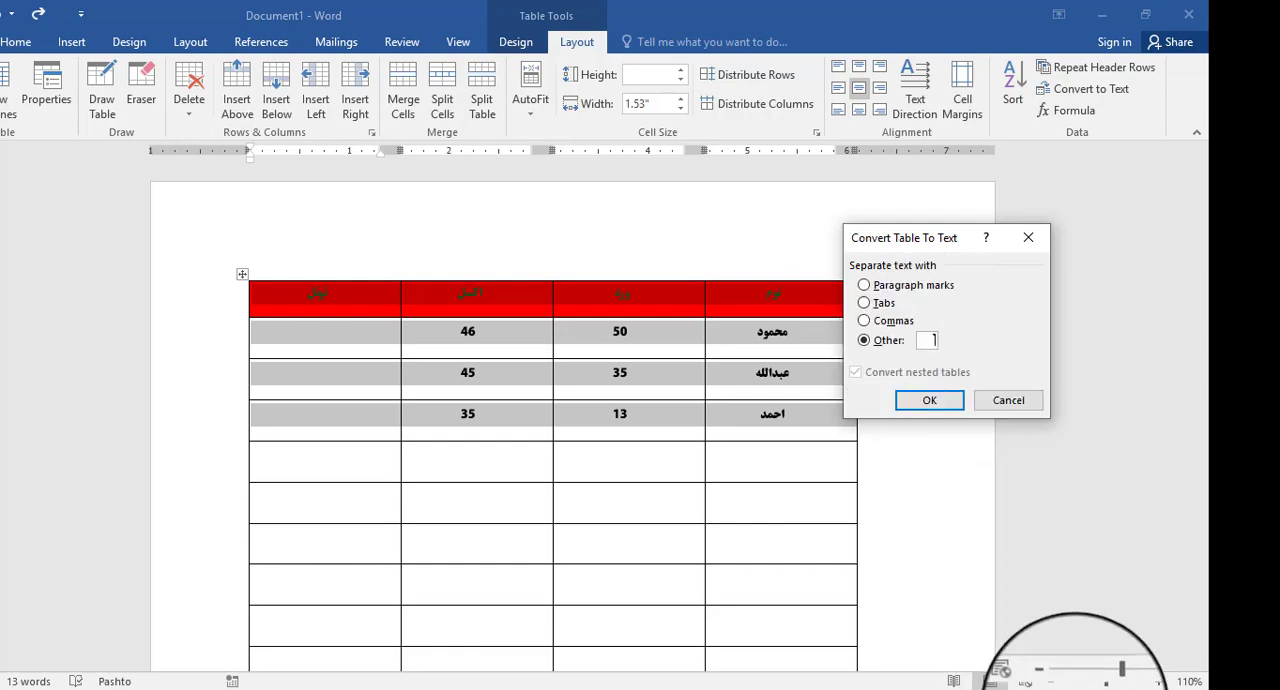
click(1078, 689)
click(1043, 505)
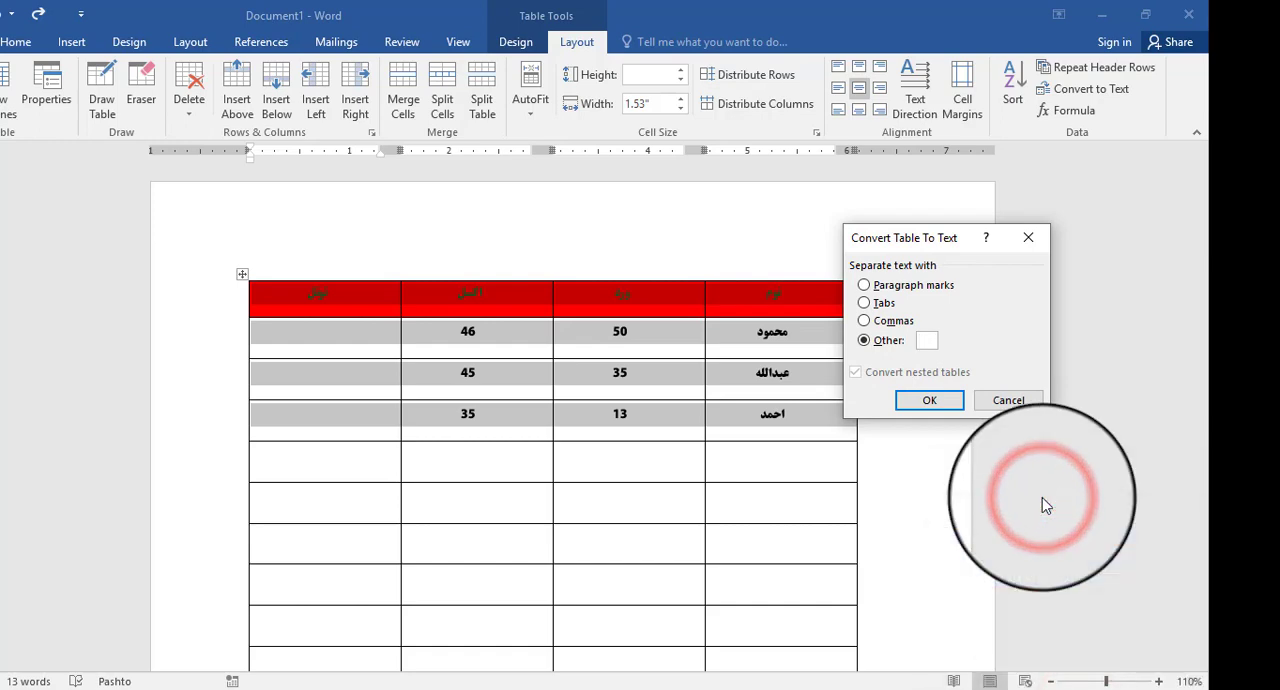
text(@)
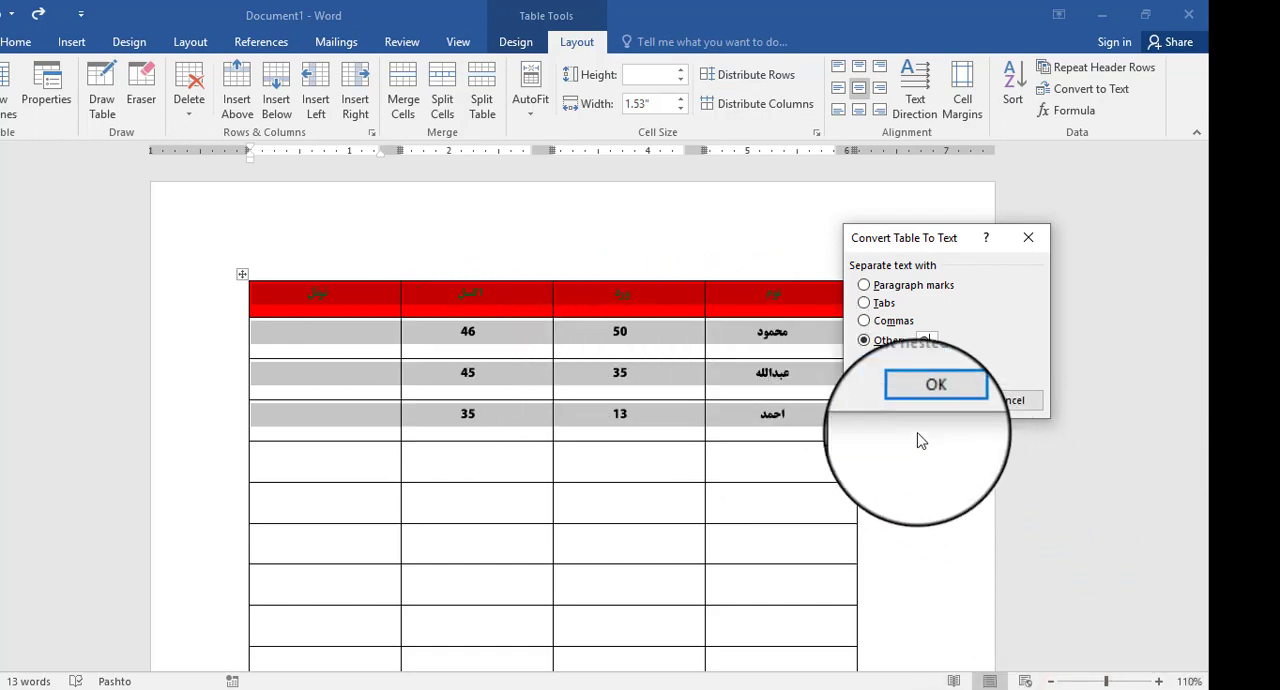
click(930, 402)
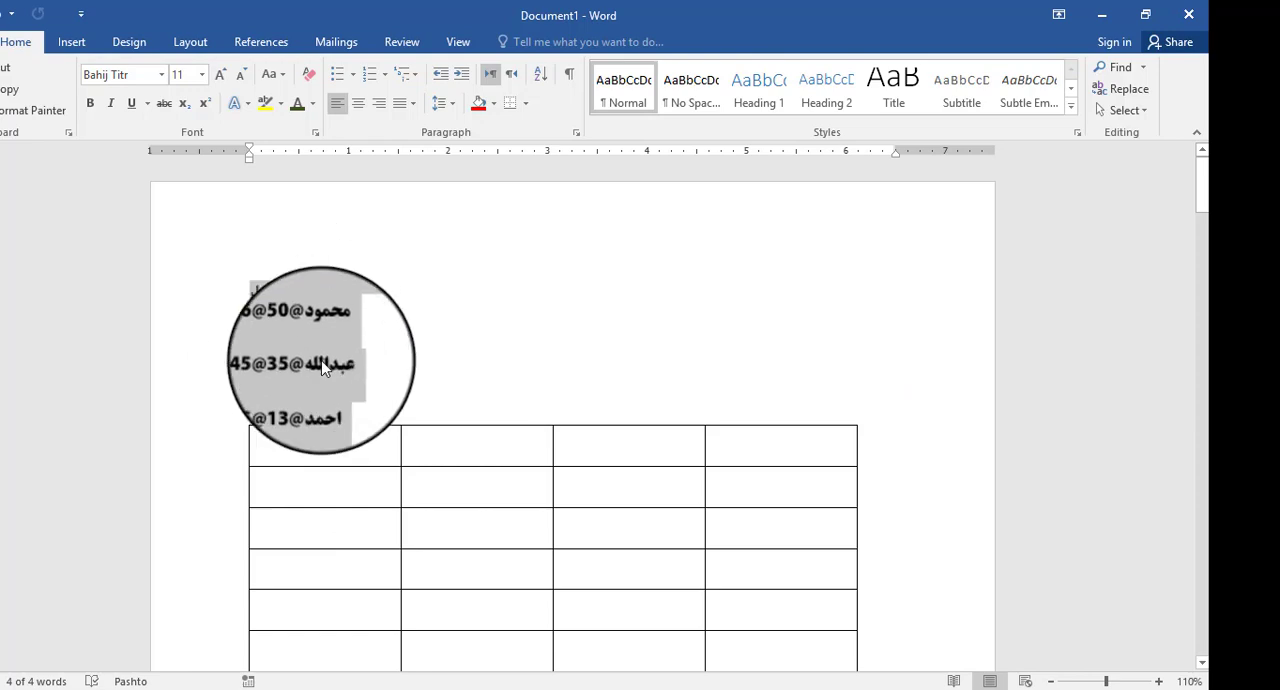
key(ctrl+z)
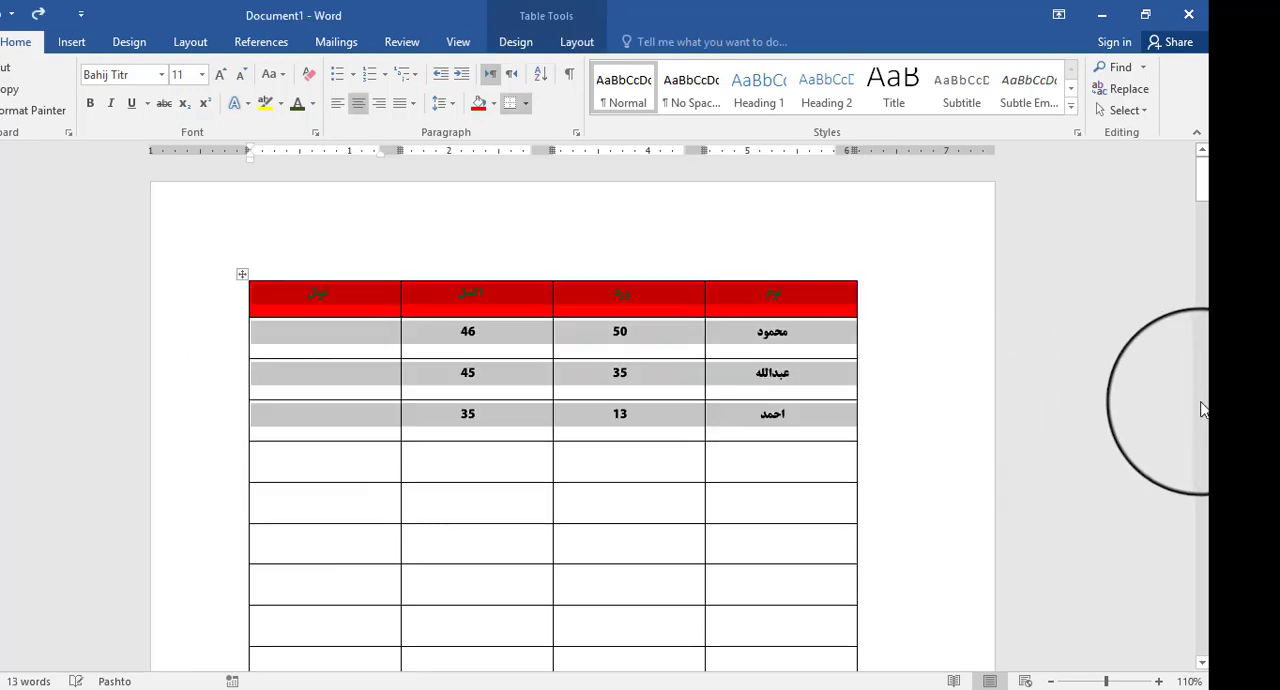
click(576, 41)
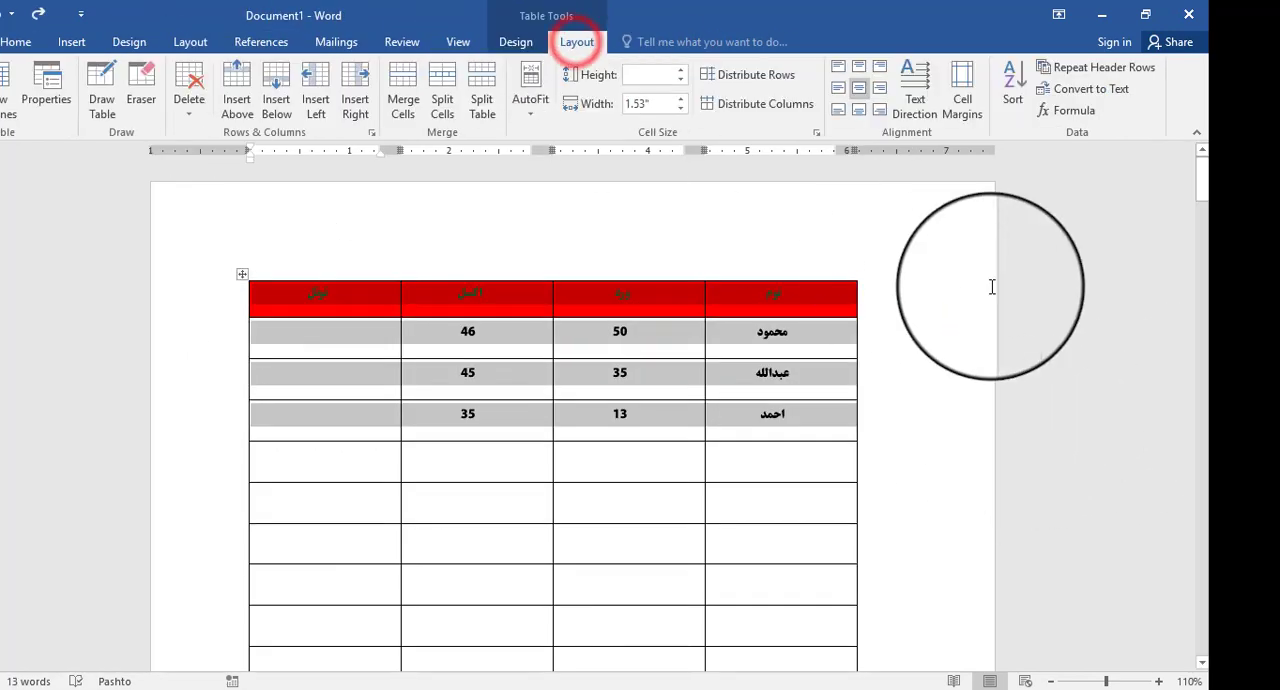
click(1090, 88)
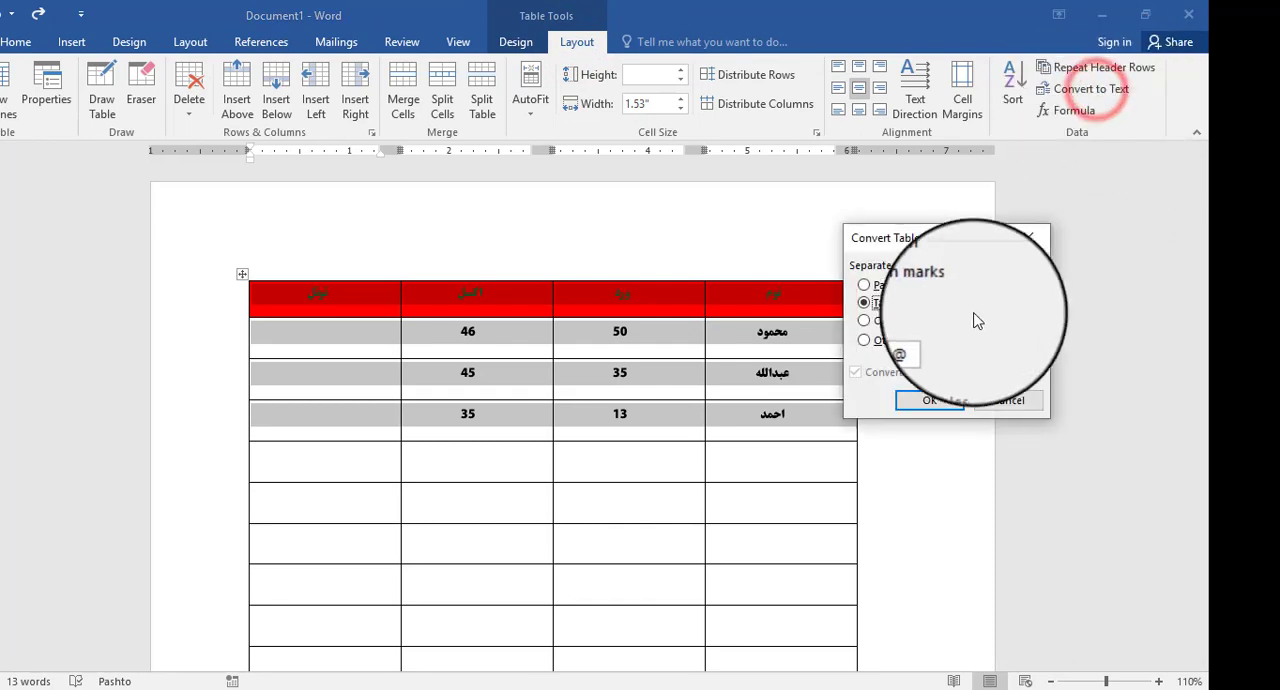
click(1011, 400)
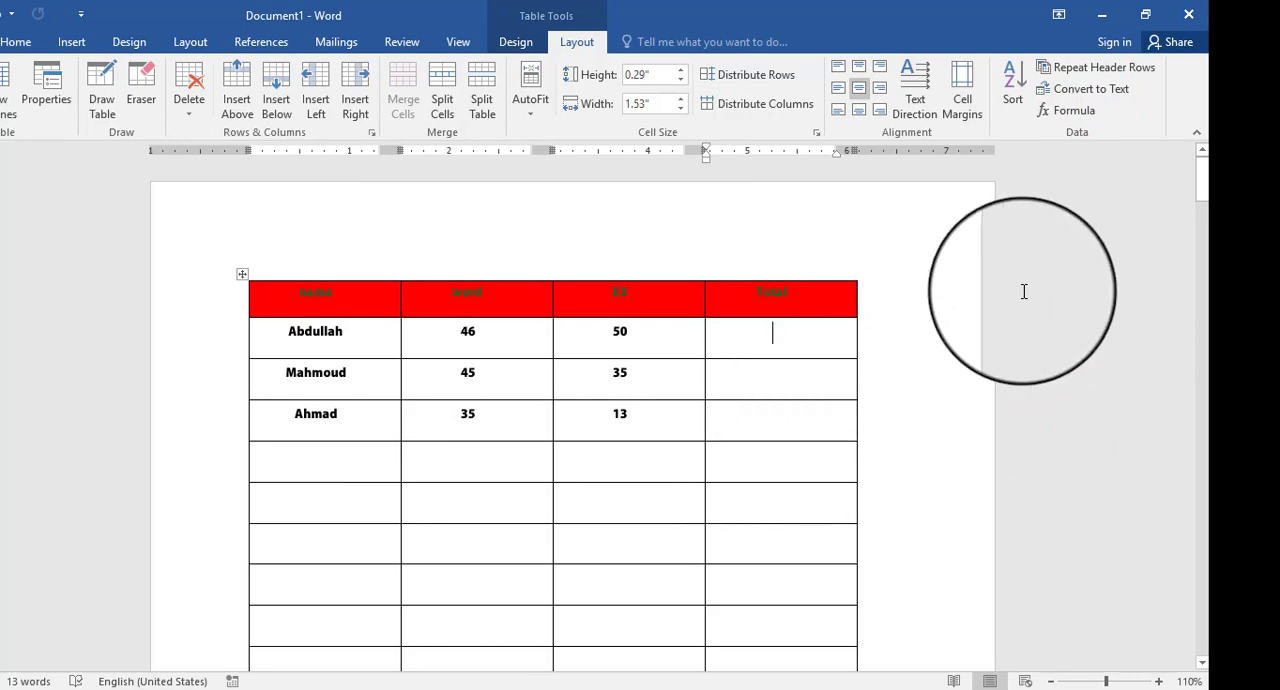
- Insert the formula =SUM(LEFT) in the Total cell of the first data row
click(1088, 118)
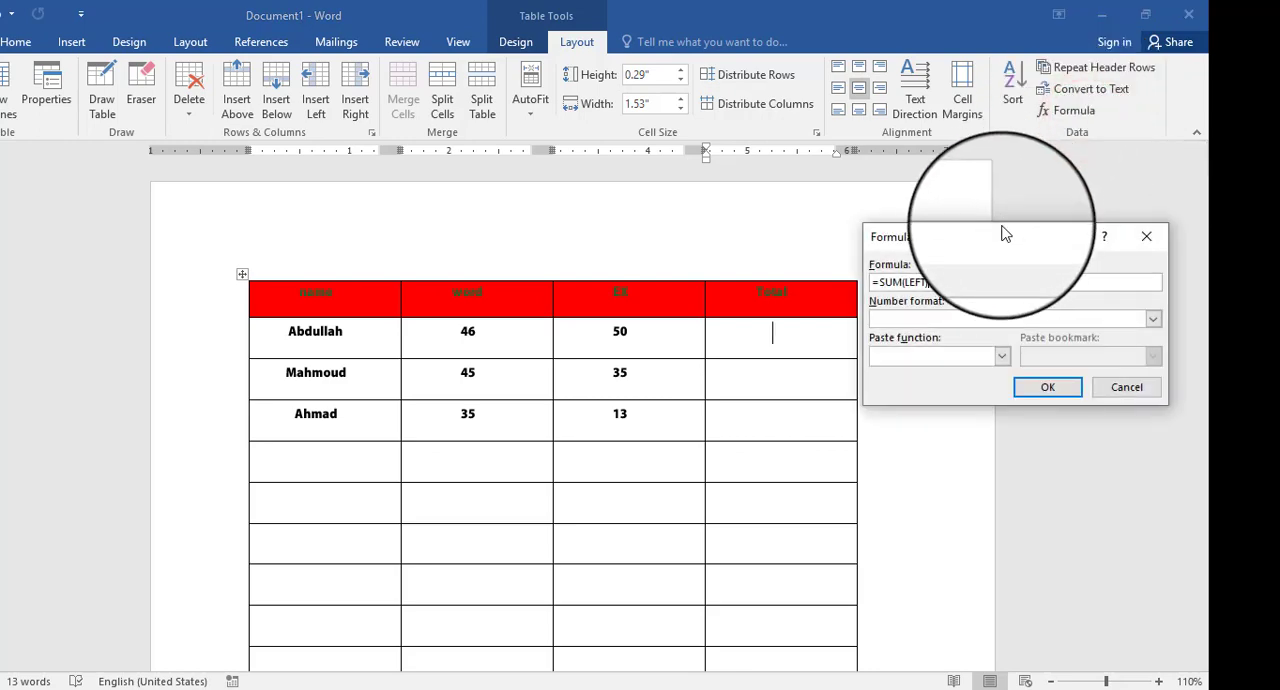
drag(1004, 236, 1012, 219)
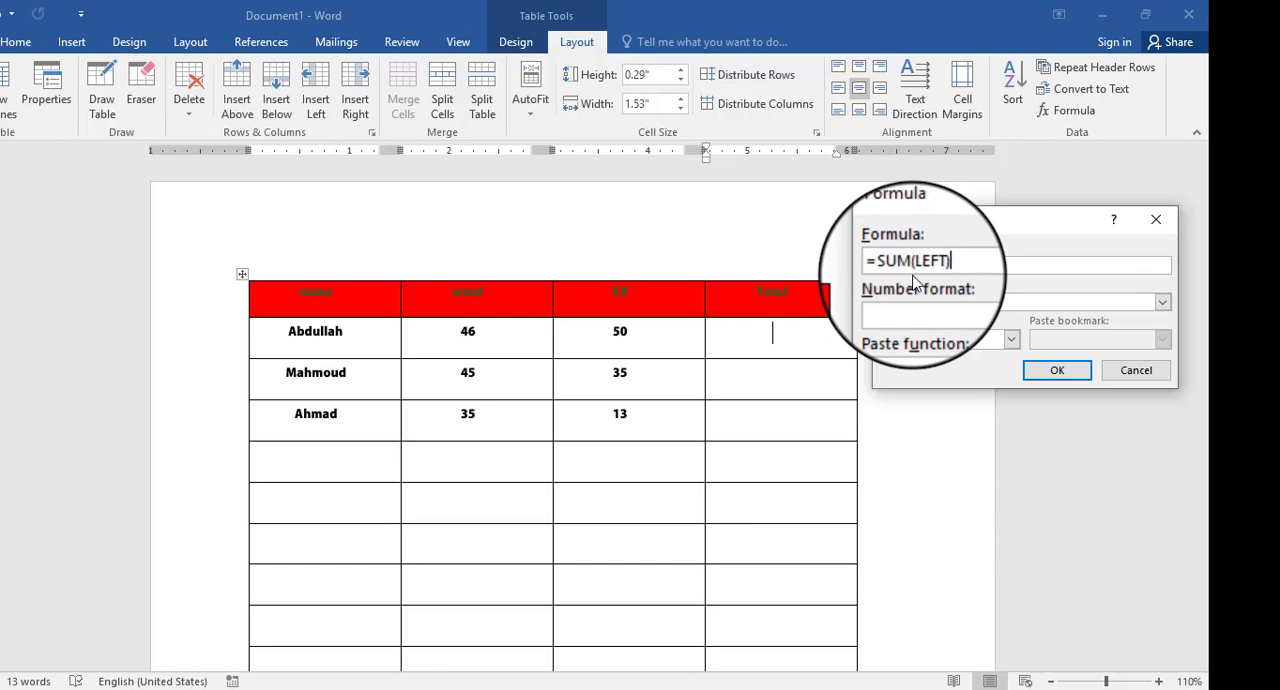
click(460, 340)
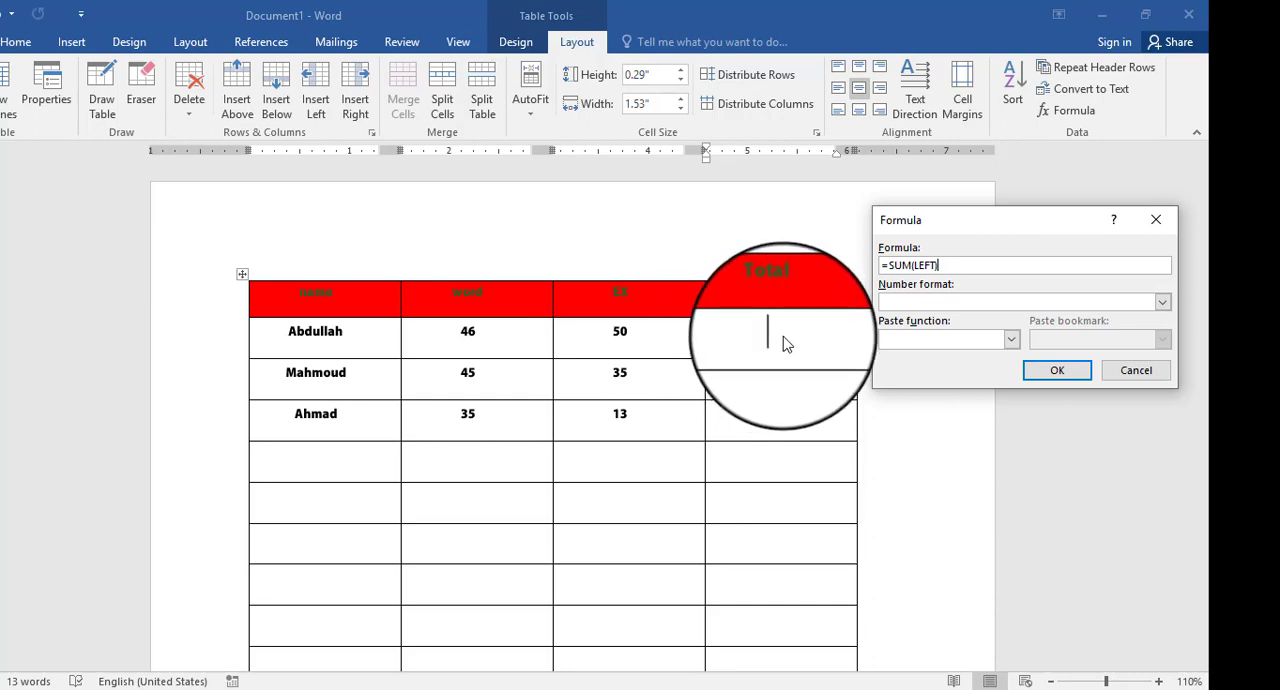
click(1080, 378)
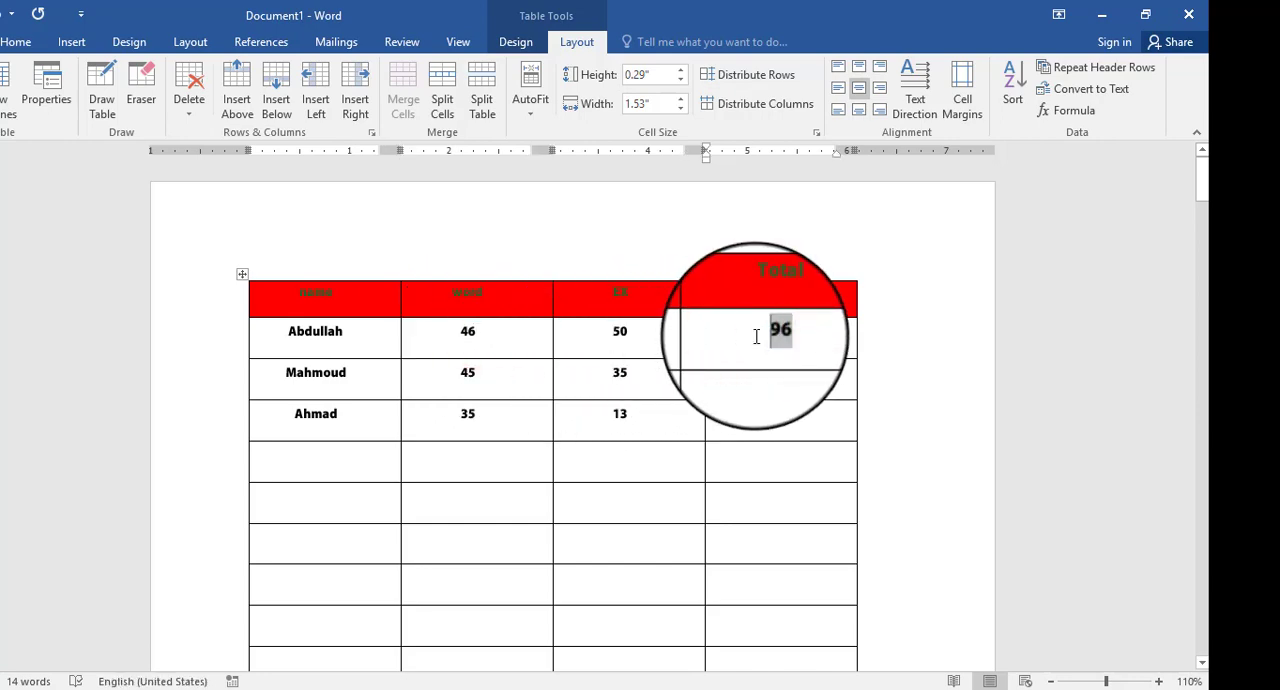
- Set the EX score in the first data row to 40
double_click(621, 330)
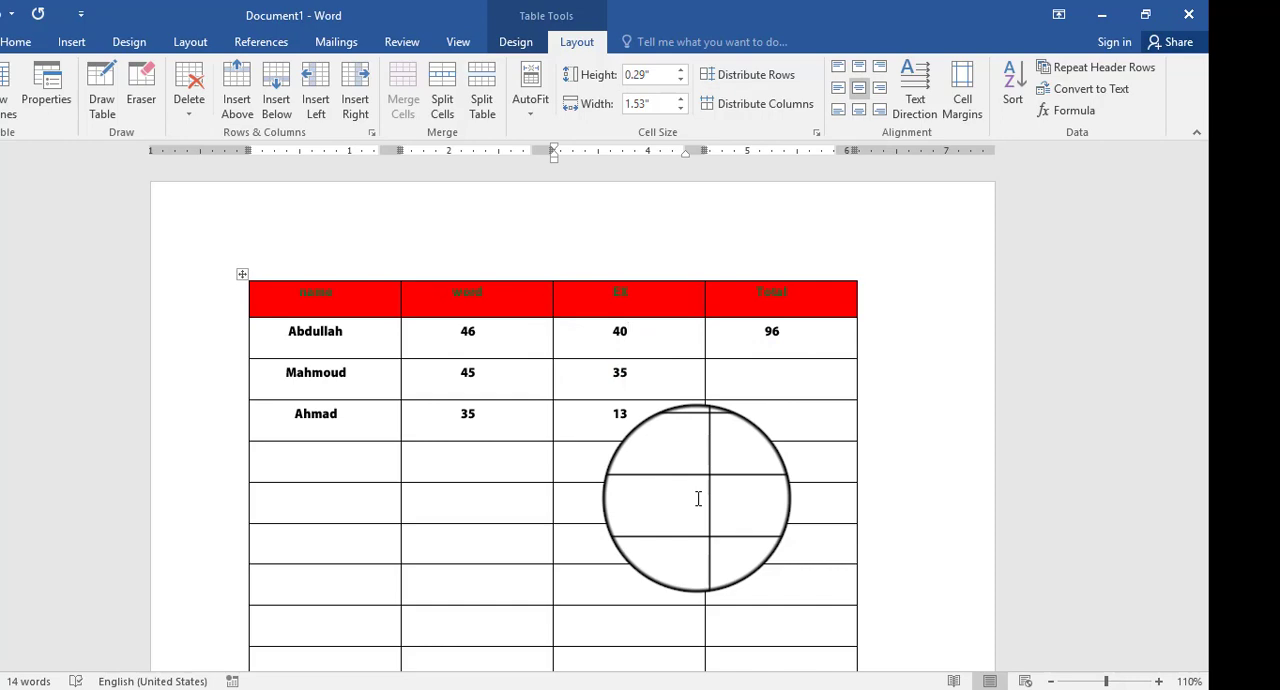
click(672, 394)
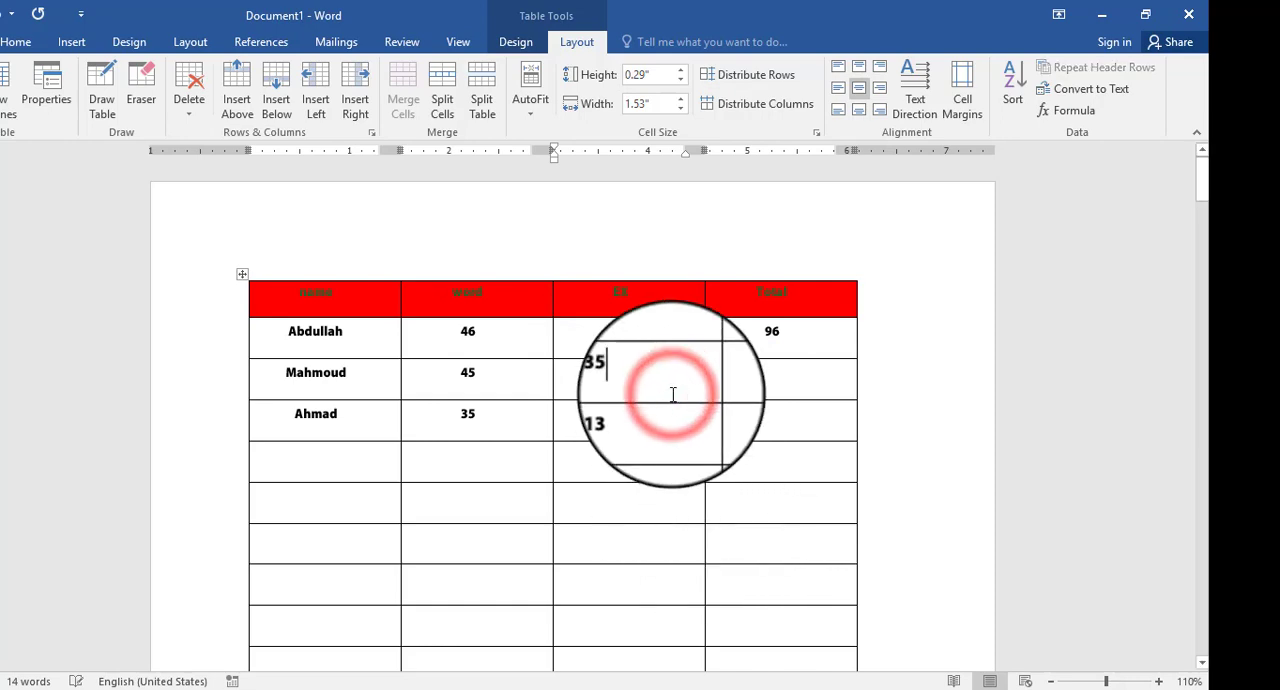
click(664, 341)
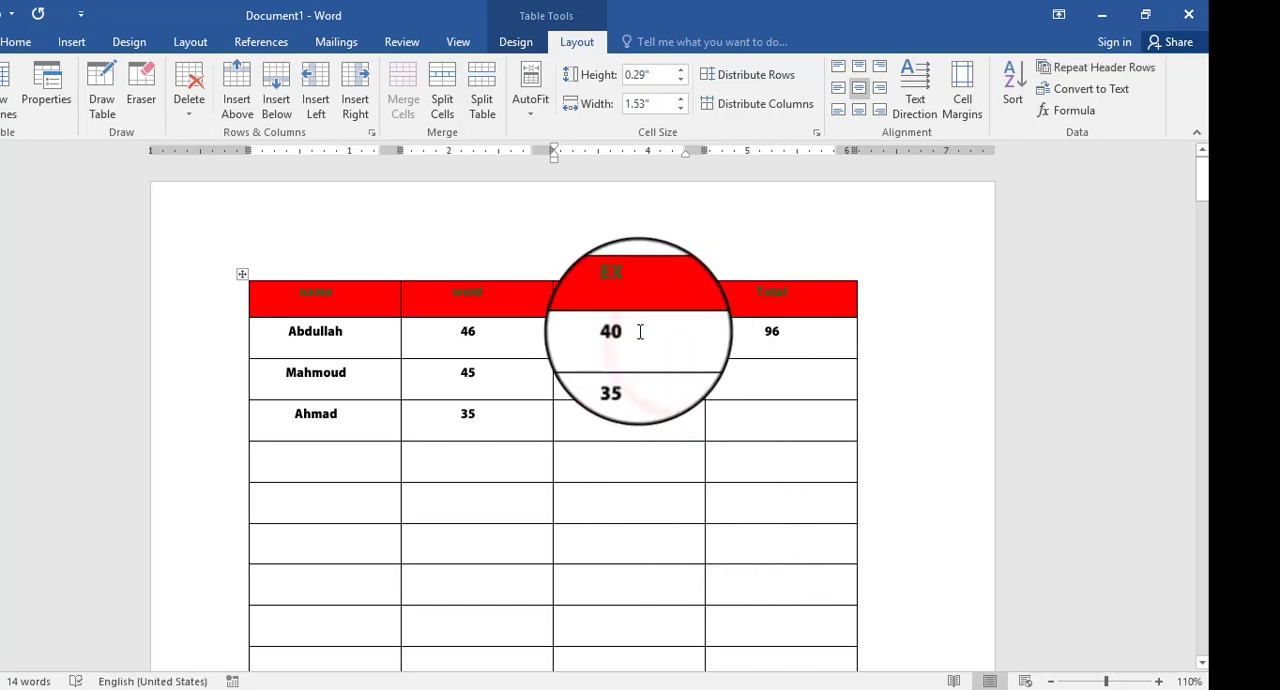
- Clear the outdated total from the Total cell of the first data row
double_click(621, 331)
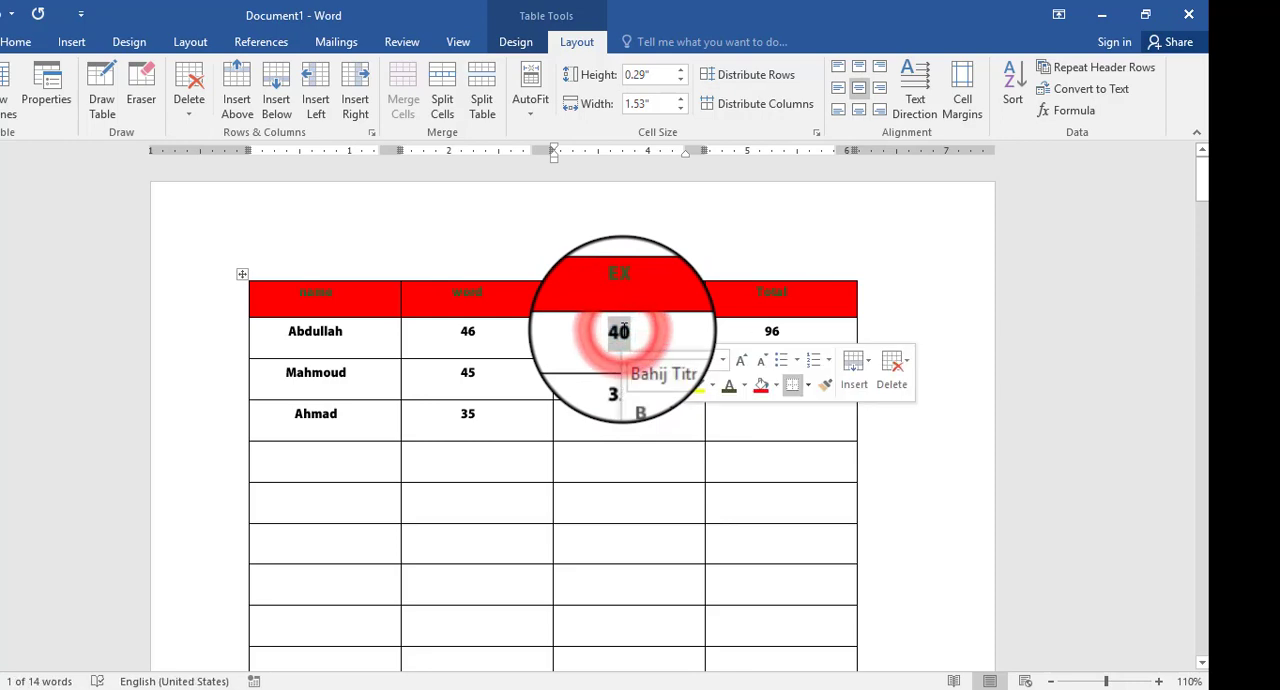
click(795, 327)
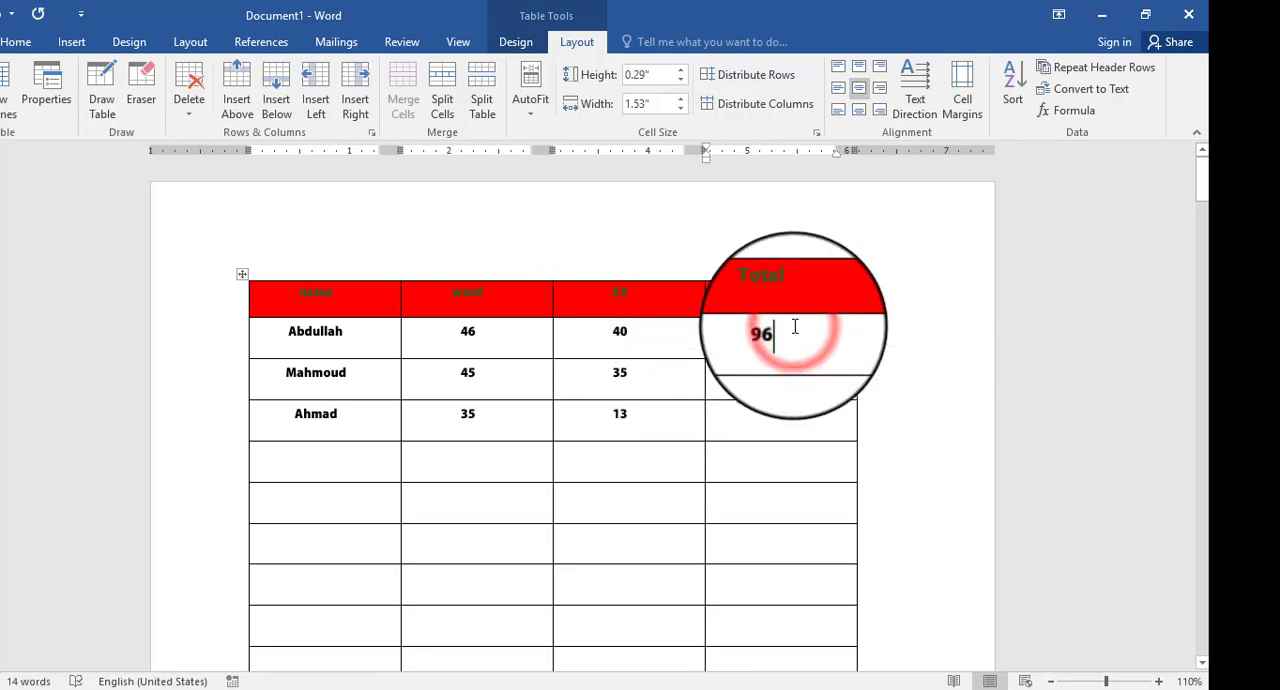
click(752, 440)
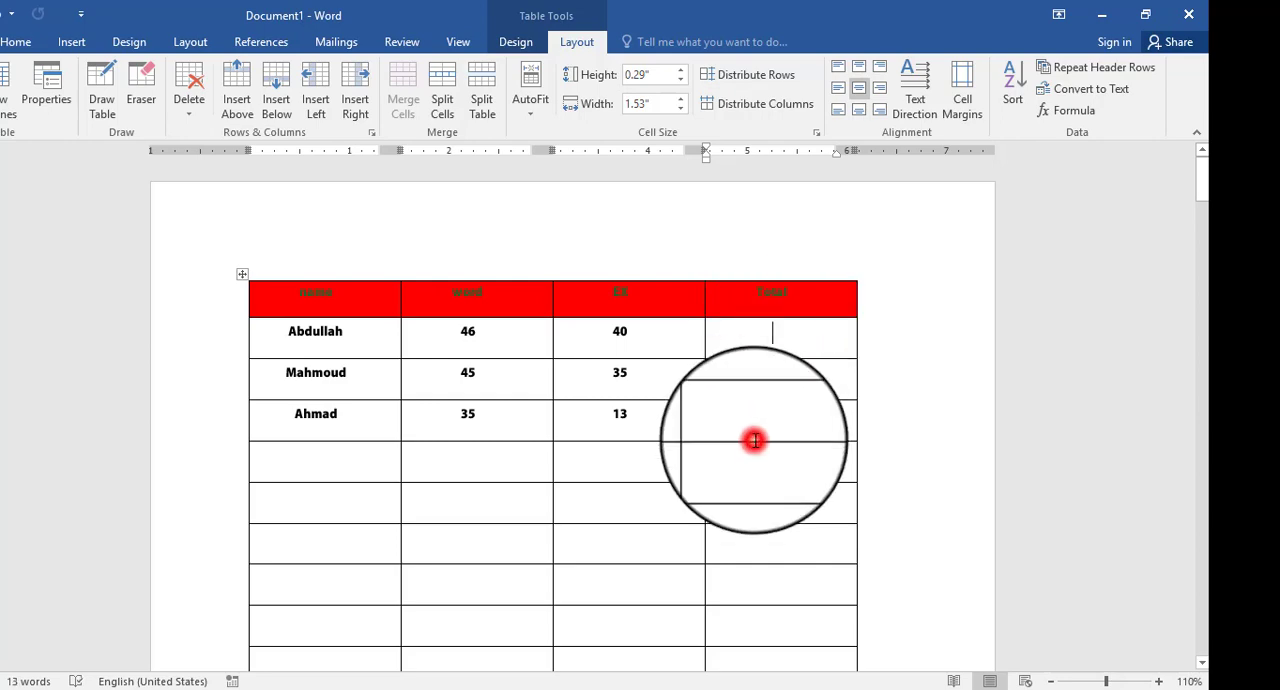
- Insert the formula =SUM(LEFT) again in the emptied Total cell of the first data row
click(775, 341)
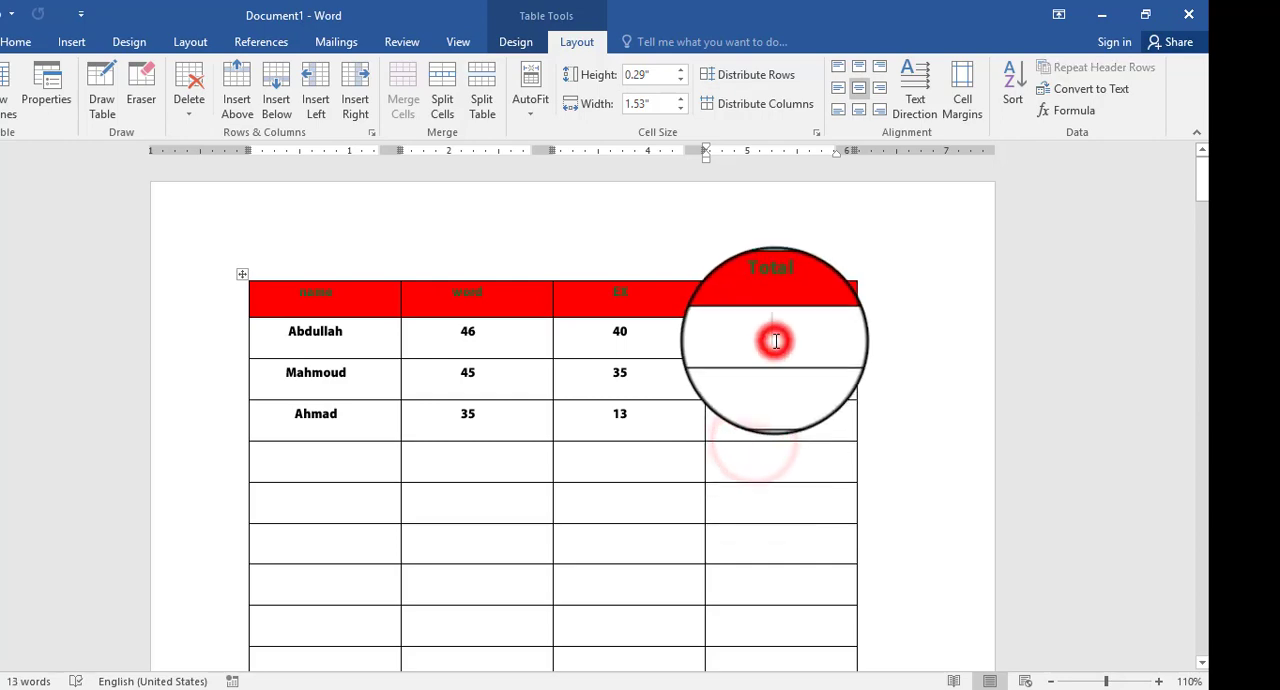
click(1075, 112)
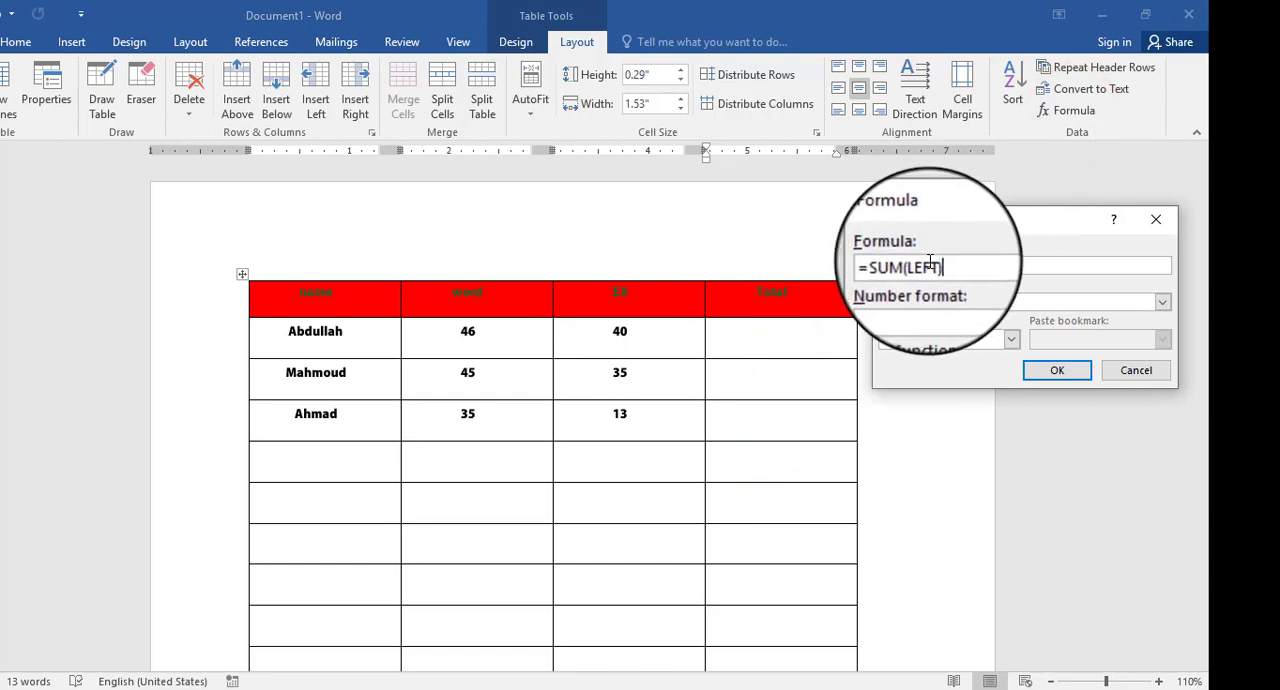
click(1039, 368)
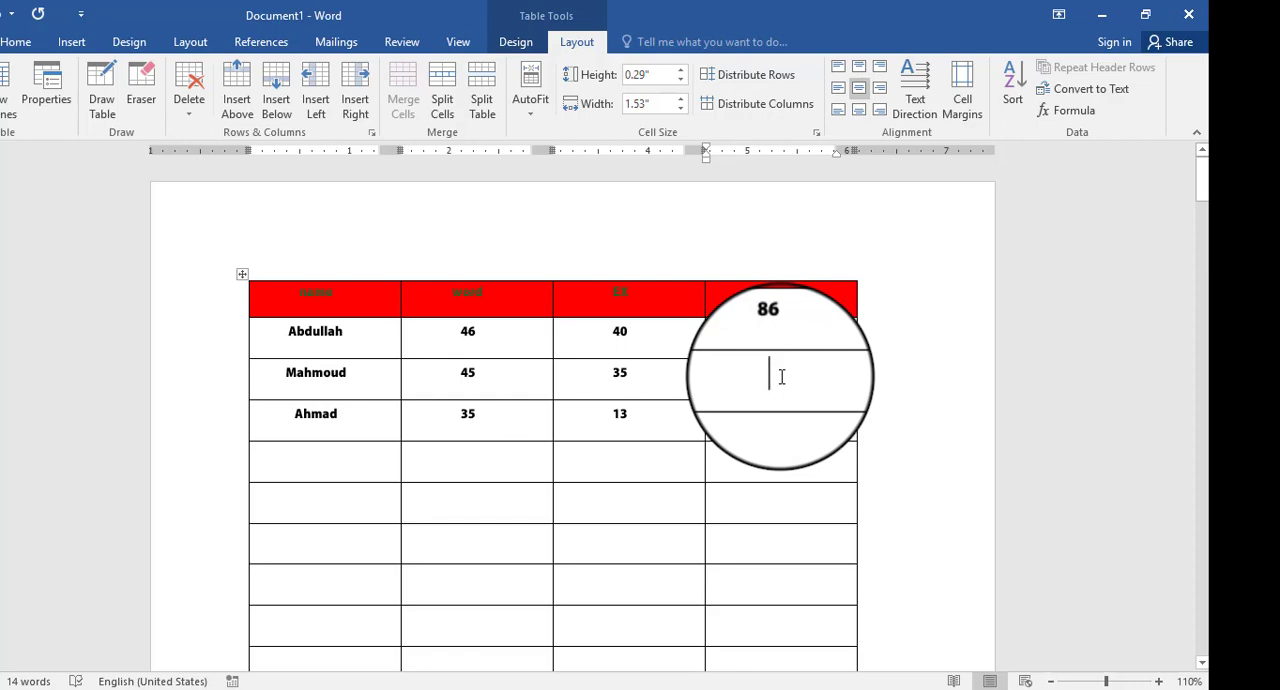
- Insert the formula =SUM(LEFT) in the Total cell of the second data row, replacing the suggested formula
click(1072, 110)
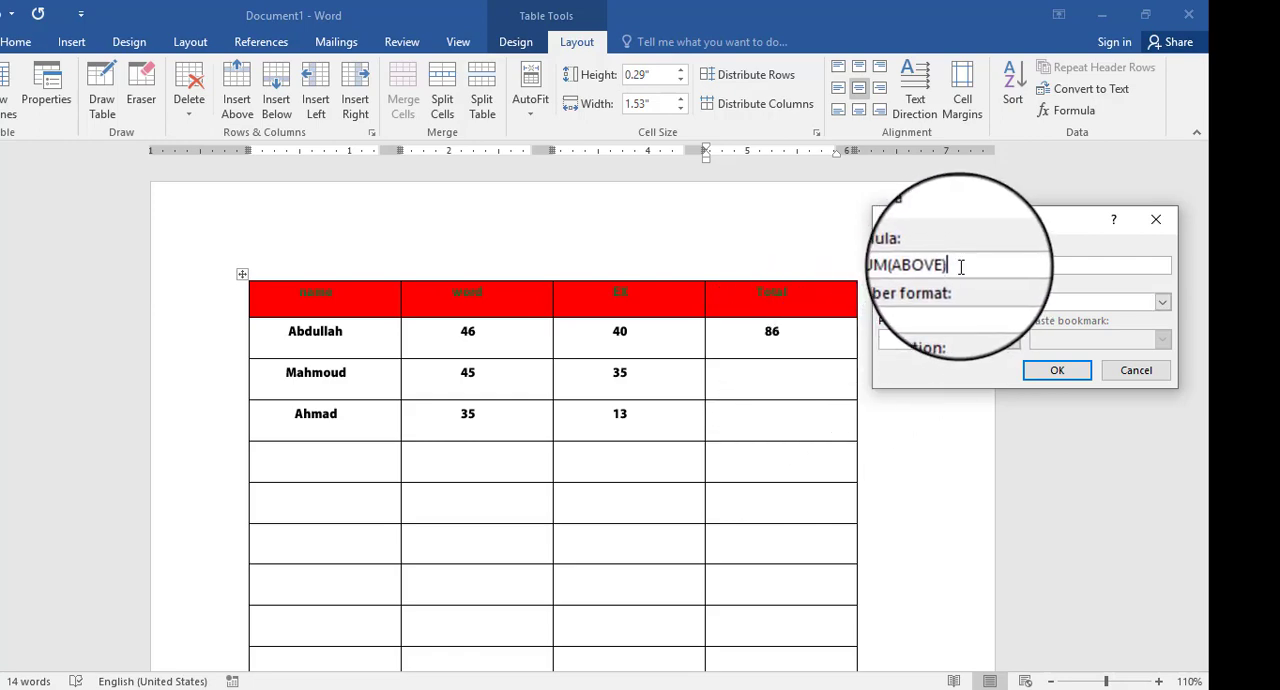
drag(960, 266, 873, 254)
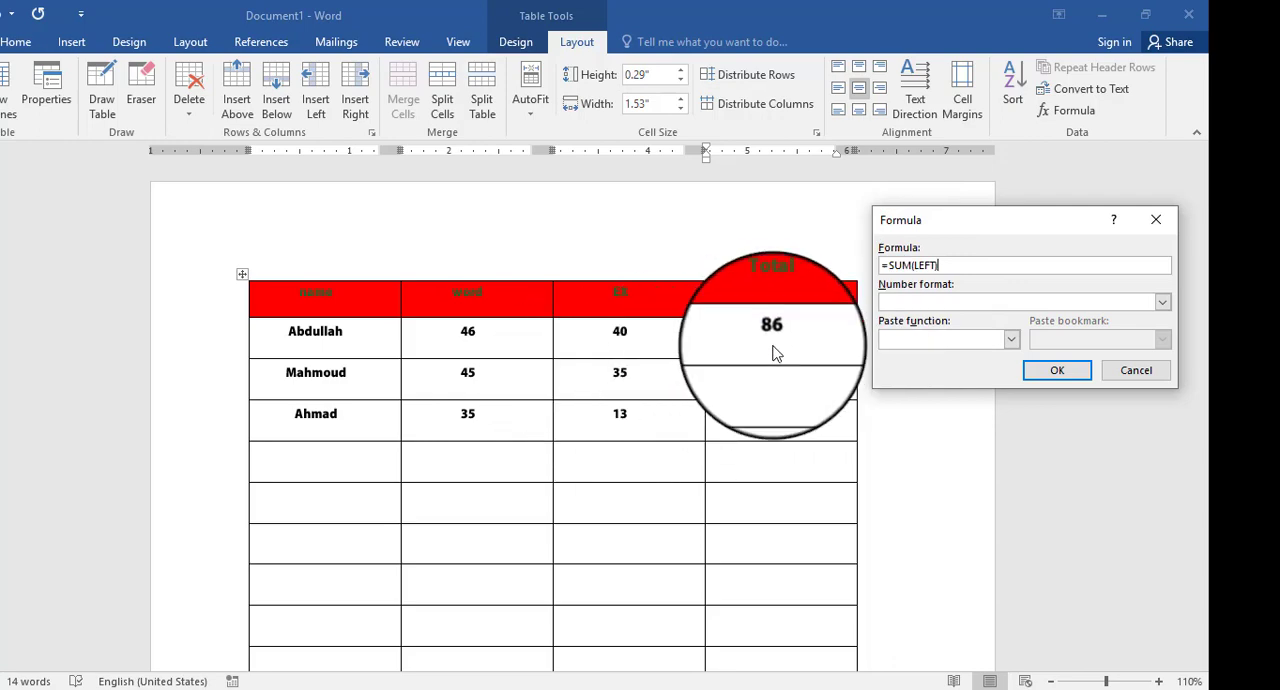
click(1034, 369)
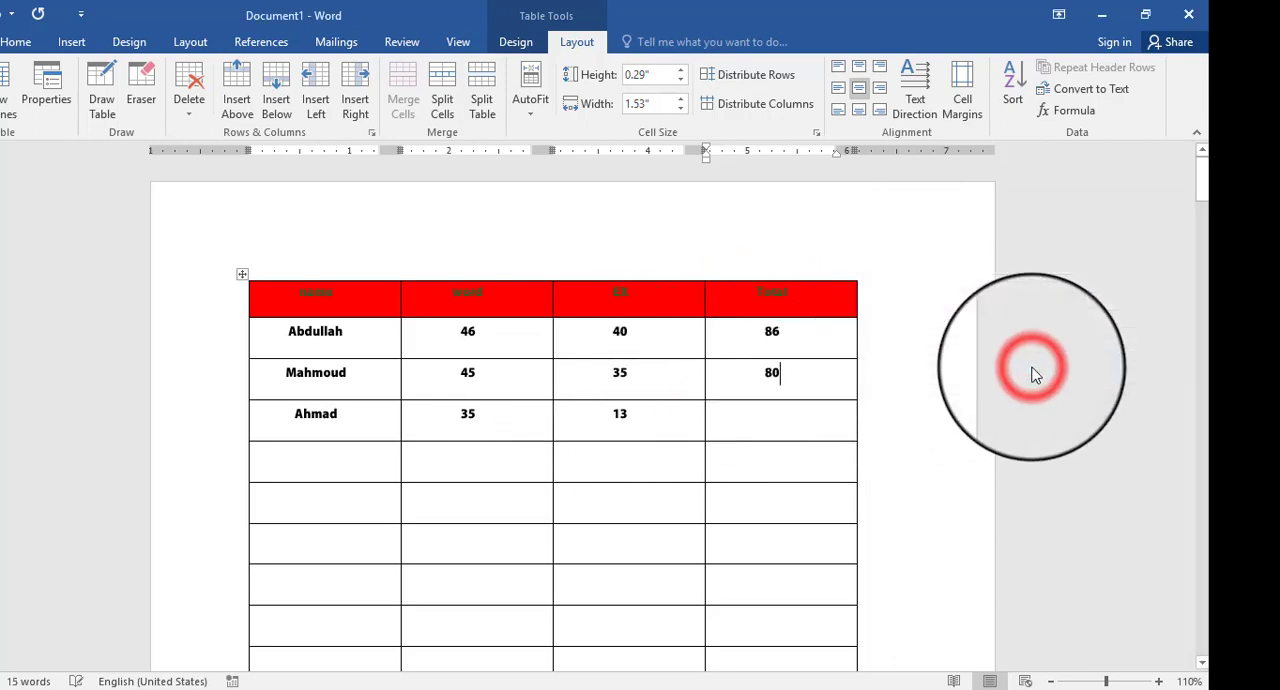
- Insert the formula =SUM(LEFT) in the Total cell of the third data row, replacing the suggested formula
click(760, 421)
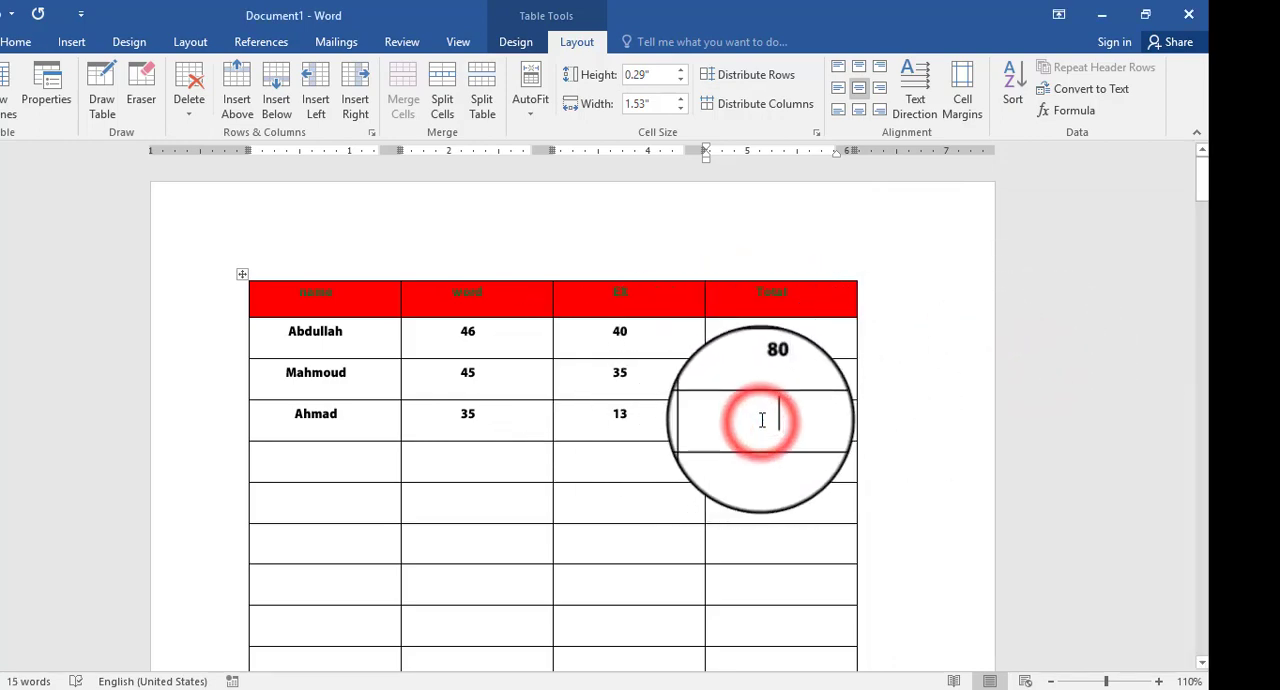
click(1052, 112)
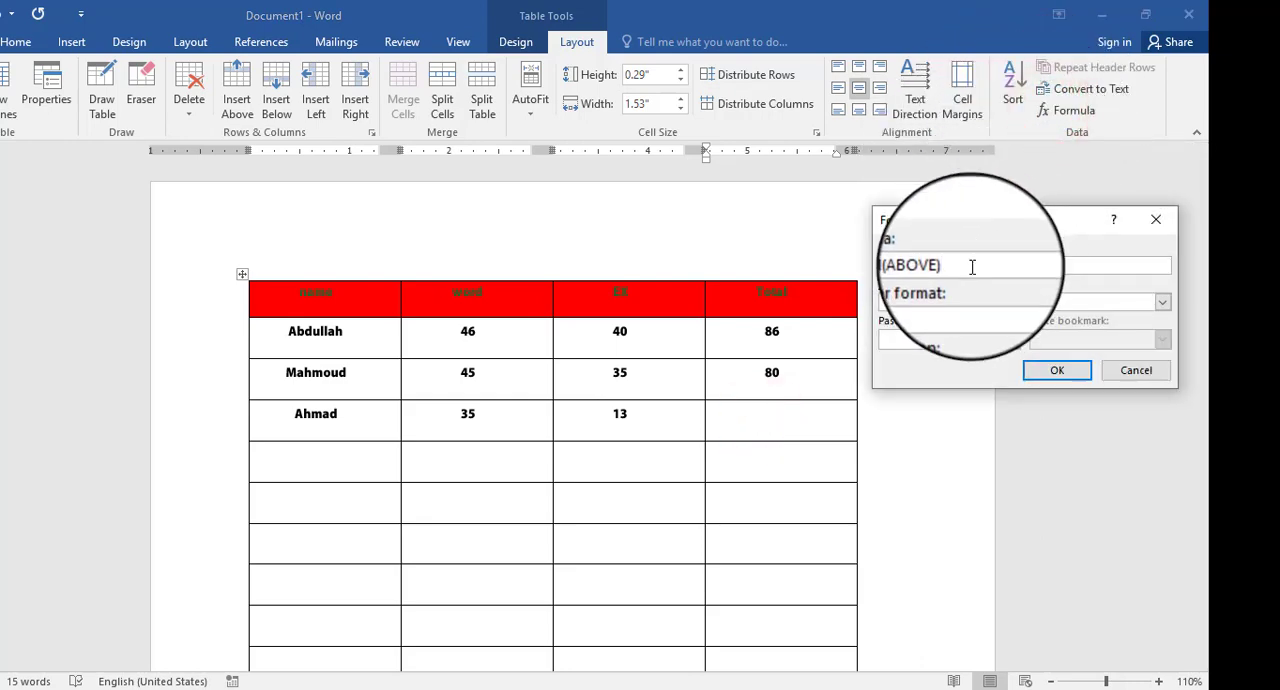
drag(960, 266, 880, 264)
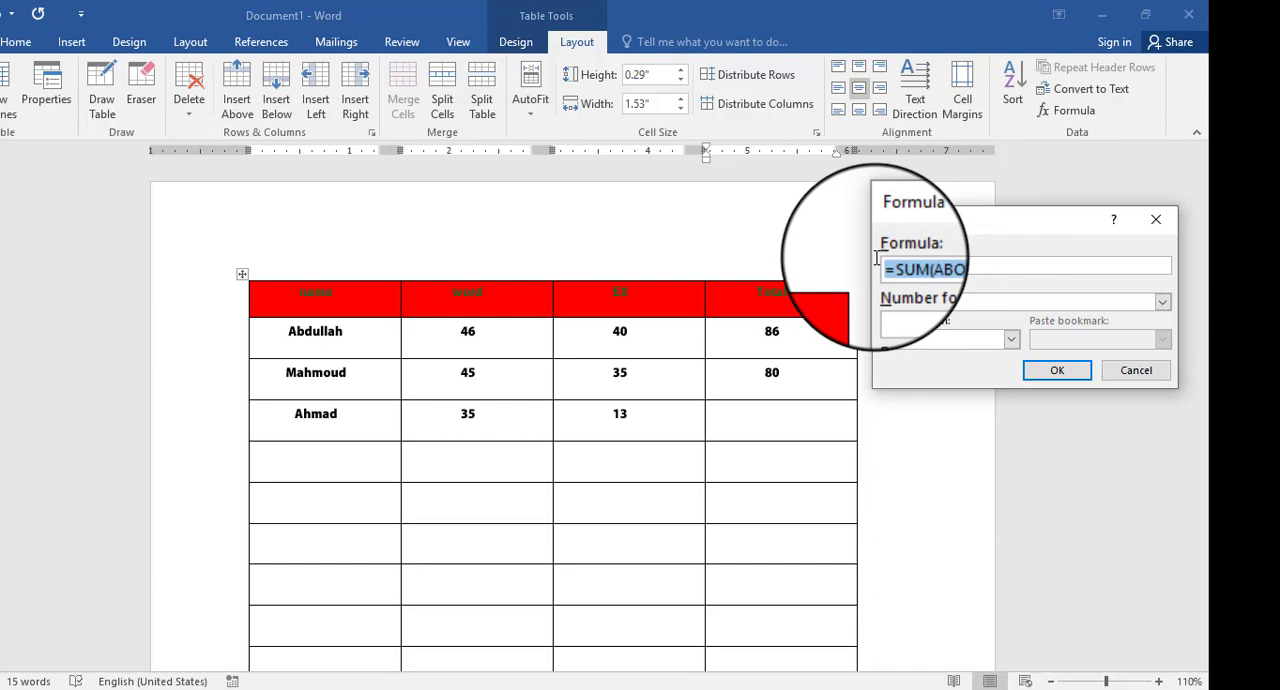
click(1045, 370)
- Insert the formula =SUM(ABOVE) in the Total column's first empty cell below the three row totals
click(823, 460)
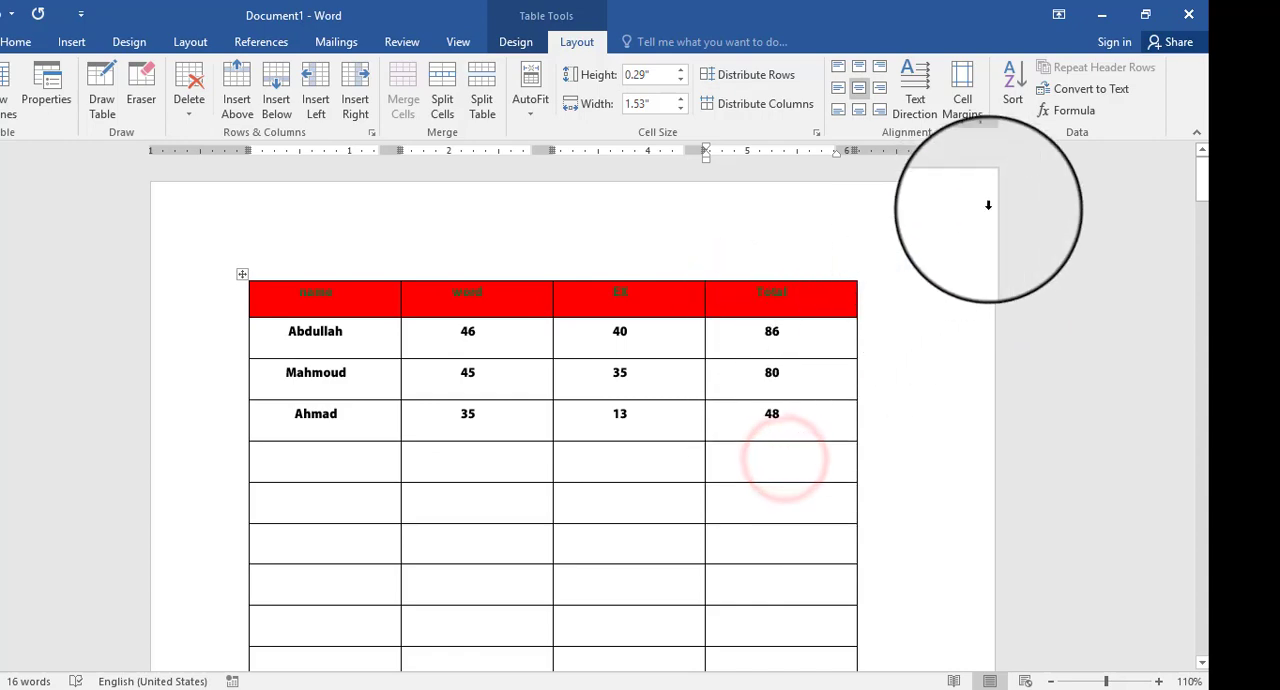
click(1072, 114)
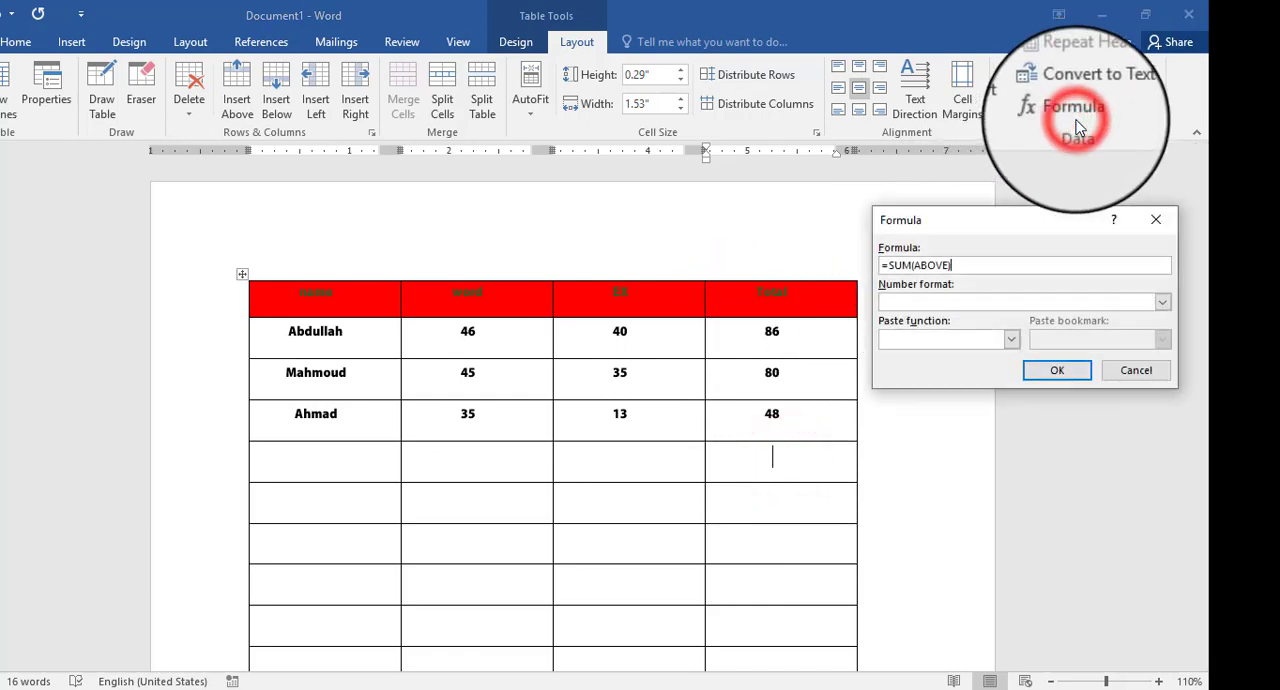
click(1057, 368)
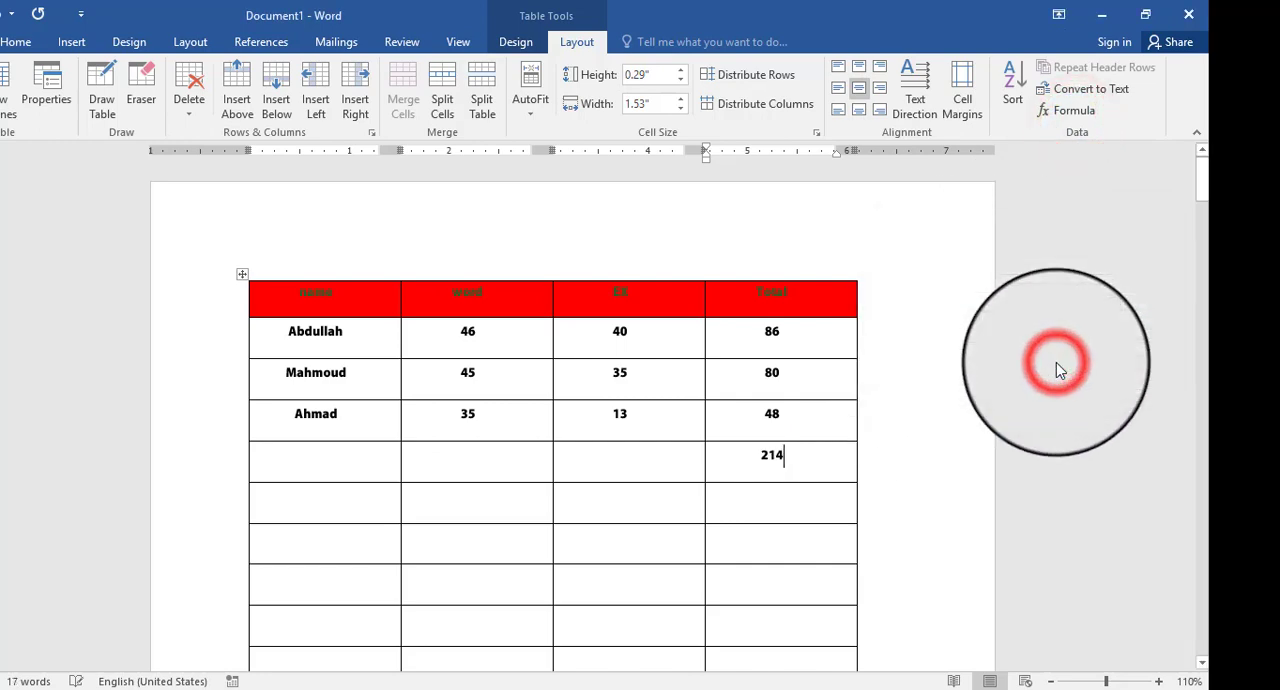
- Examine the functions offered for a formula in the cell below the column total, without inserting one
click(835, 511)
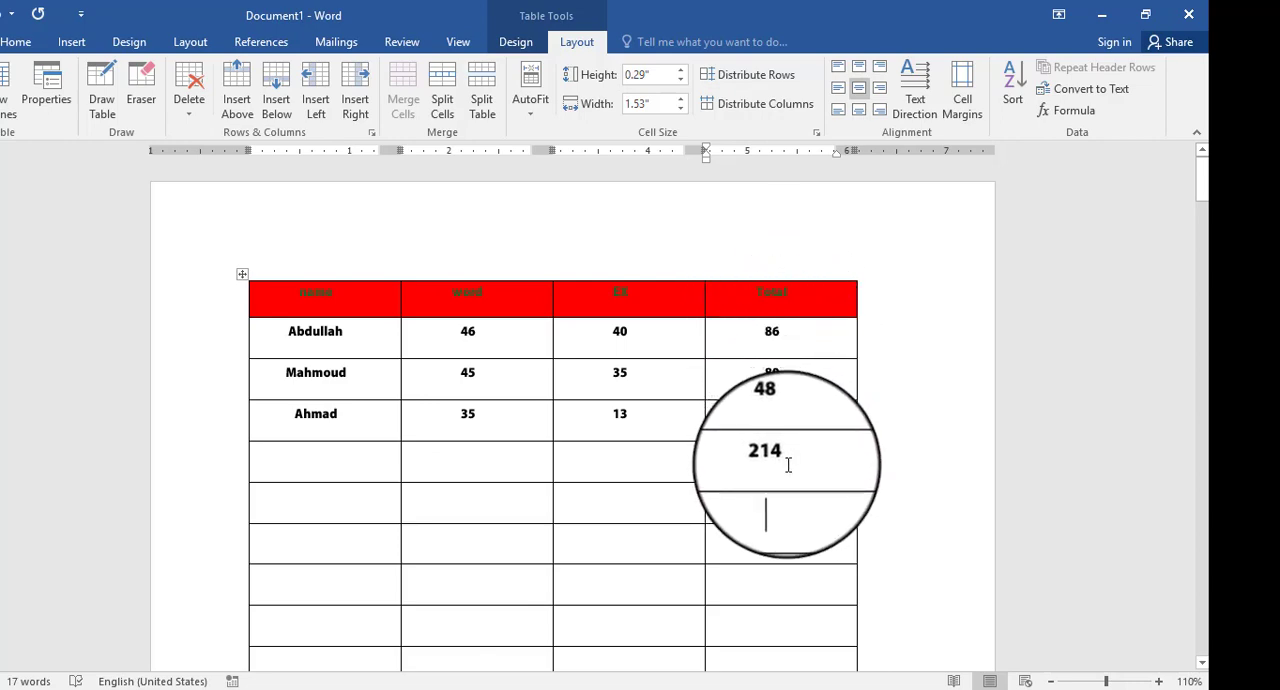
click(1080, 121)
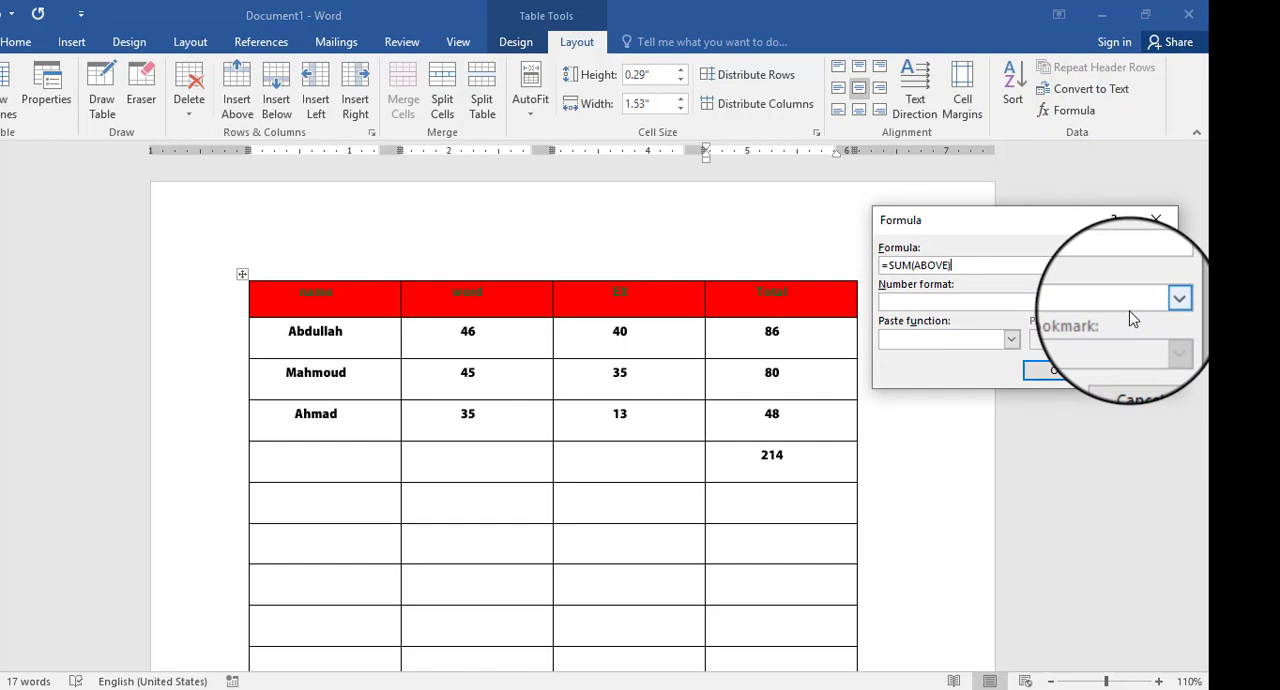
click(1011, 339)
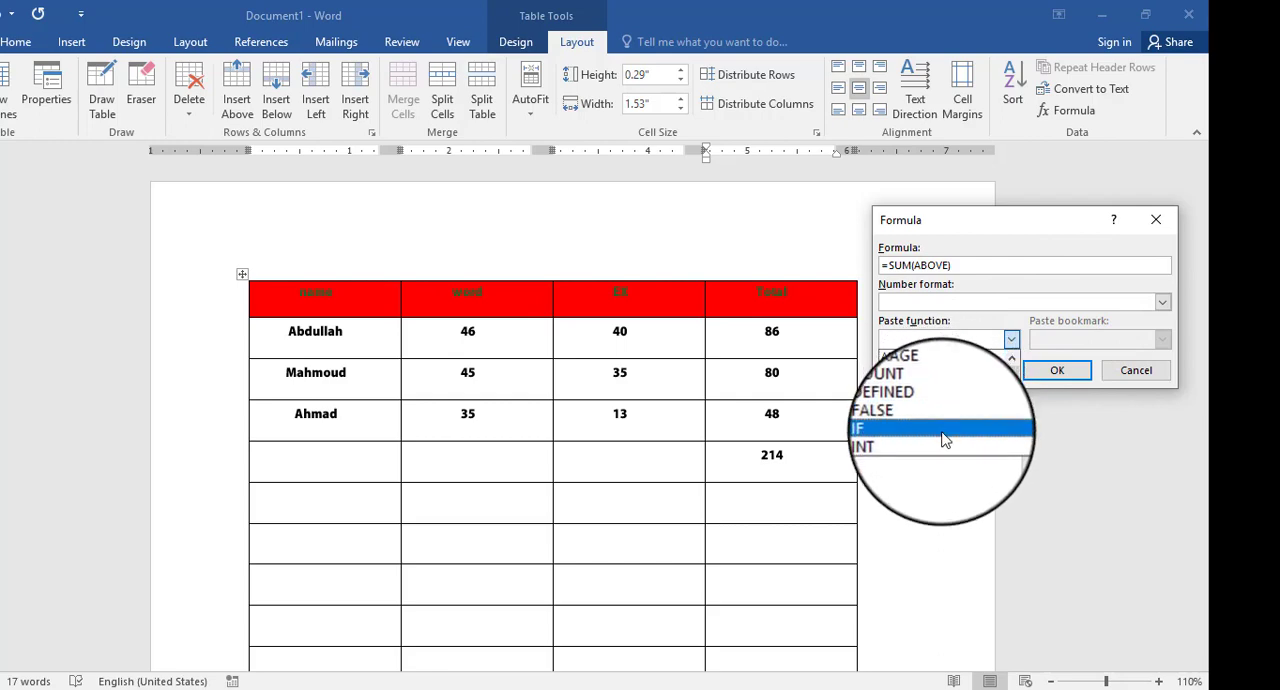
click(1086, 345)
click(1122, 370)
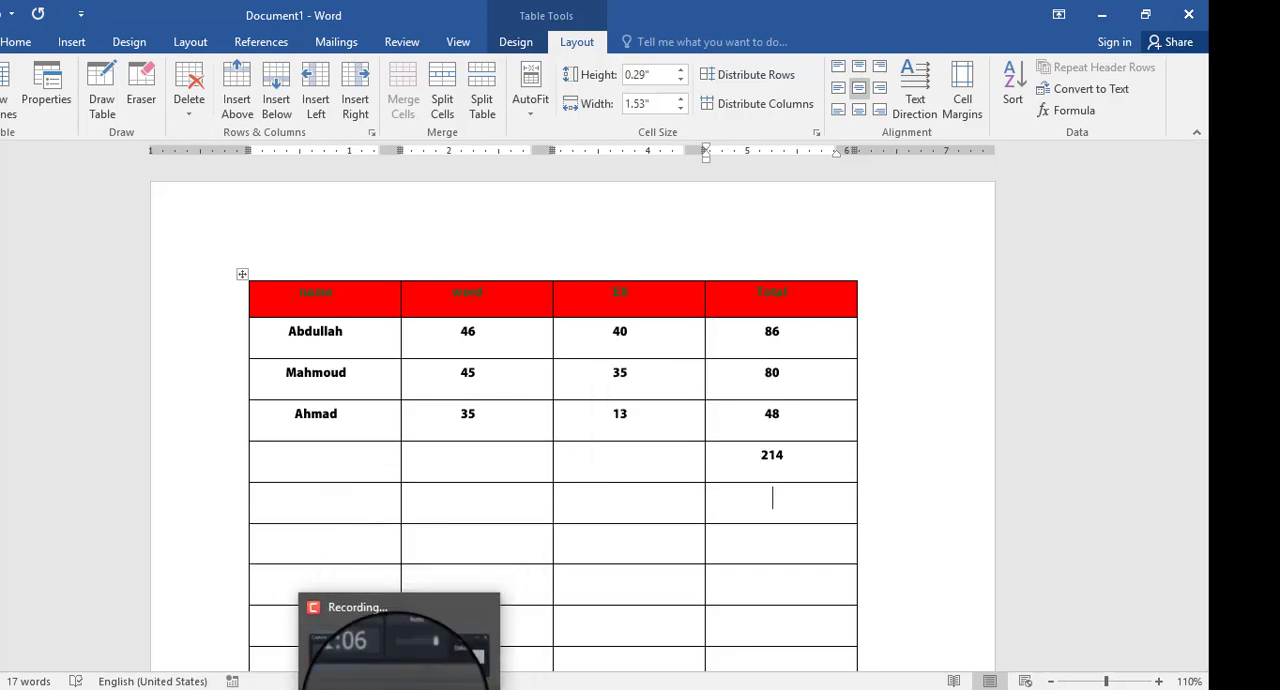
click(397, 645)
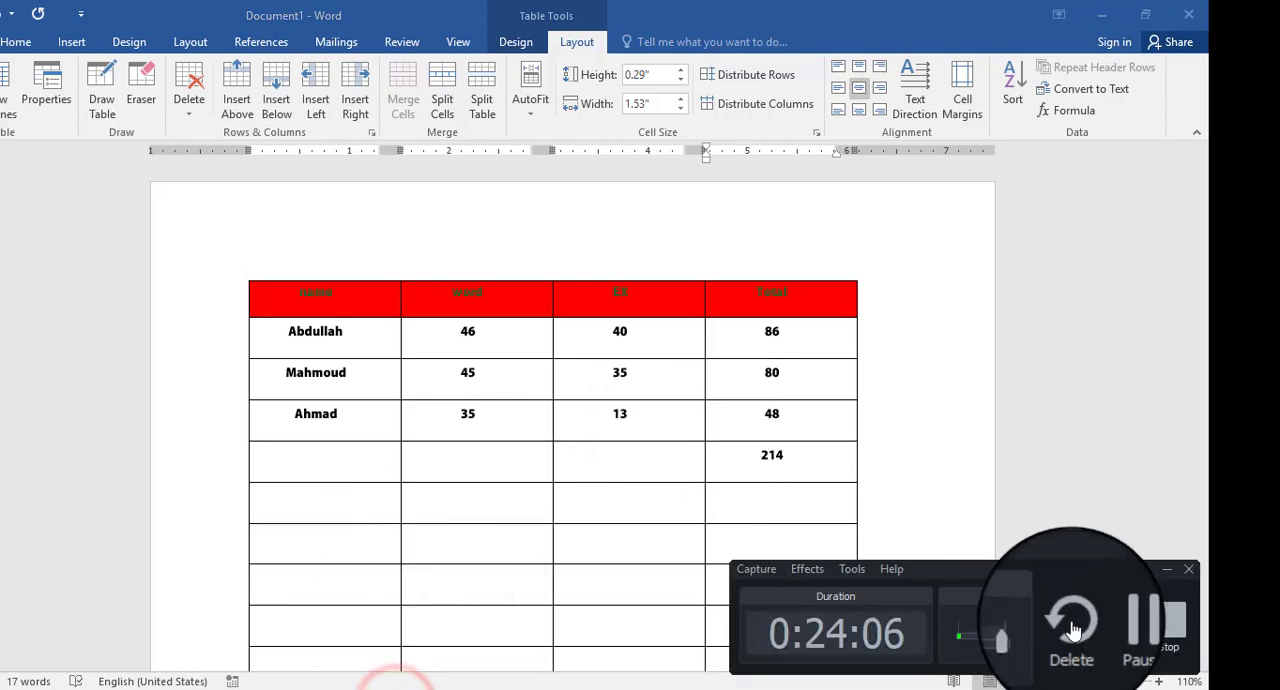